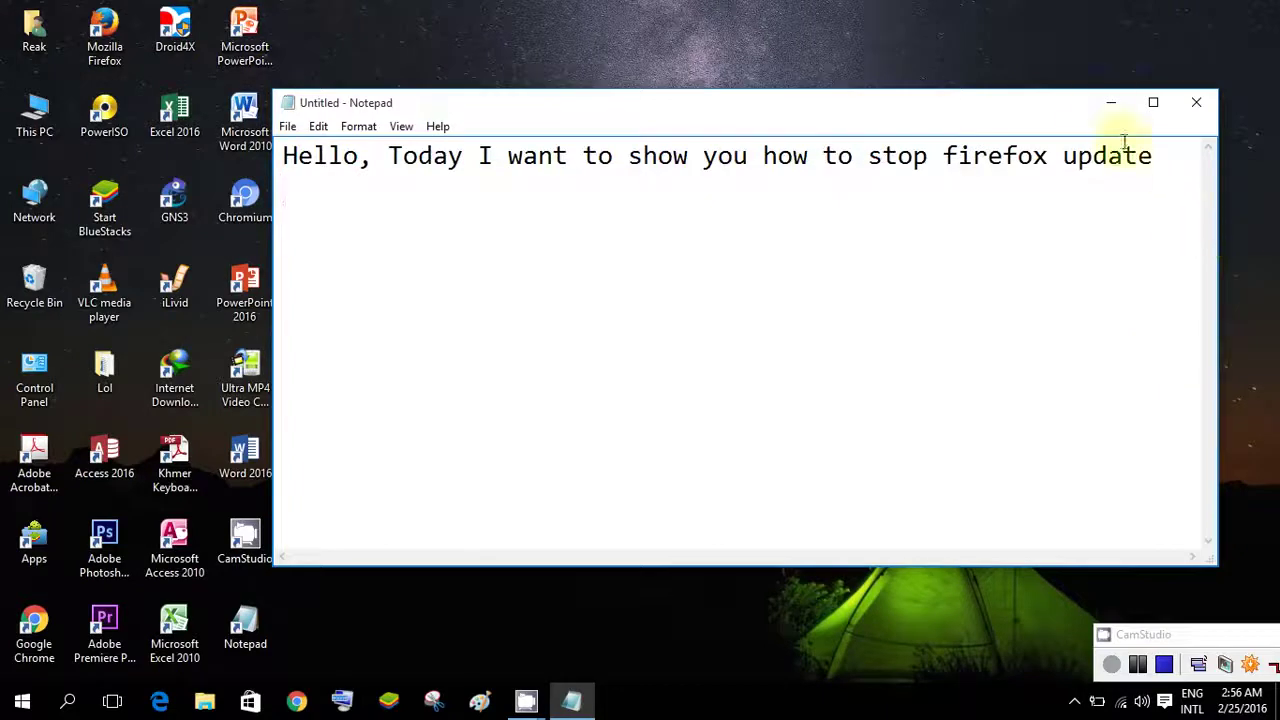
Step: Launch Mozilla Firefox, check its update status in the About Mozilla Firefox window, and close the browser
{"action": "left_click", "coordinate": [1110, 102]}
{"action": "left_click", "coordinate": [108, 30]}
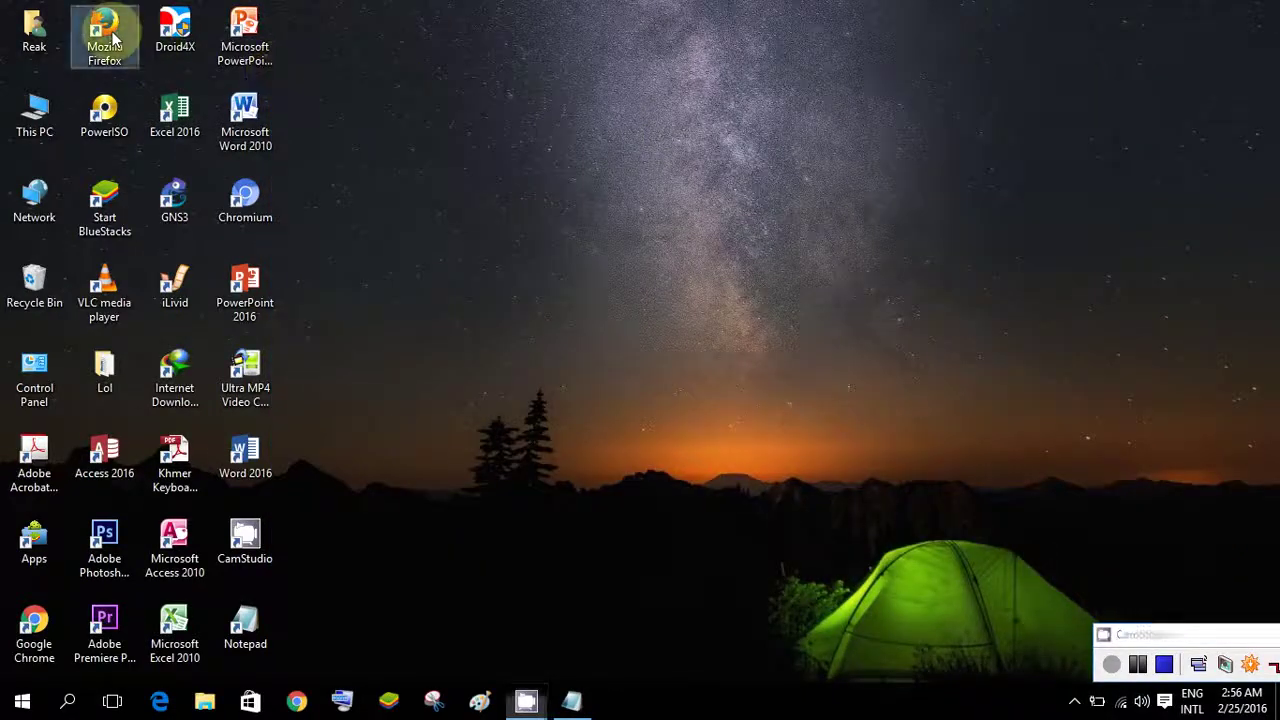
{"action": "double_click", "coordinate": [108, 32]}
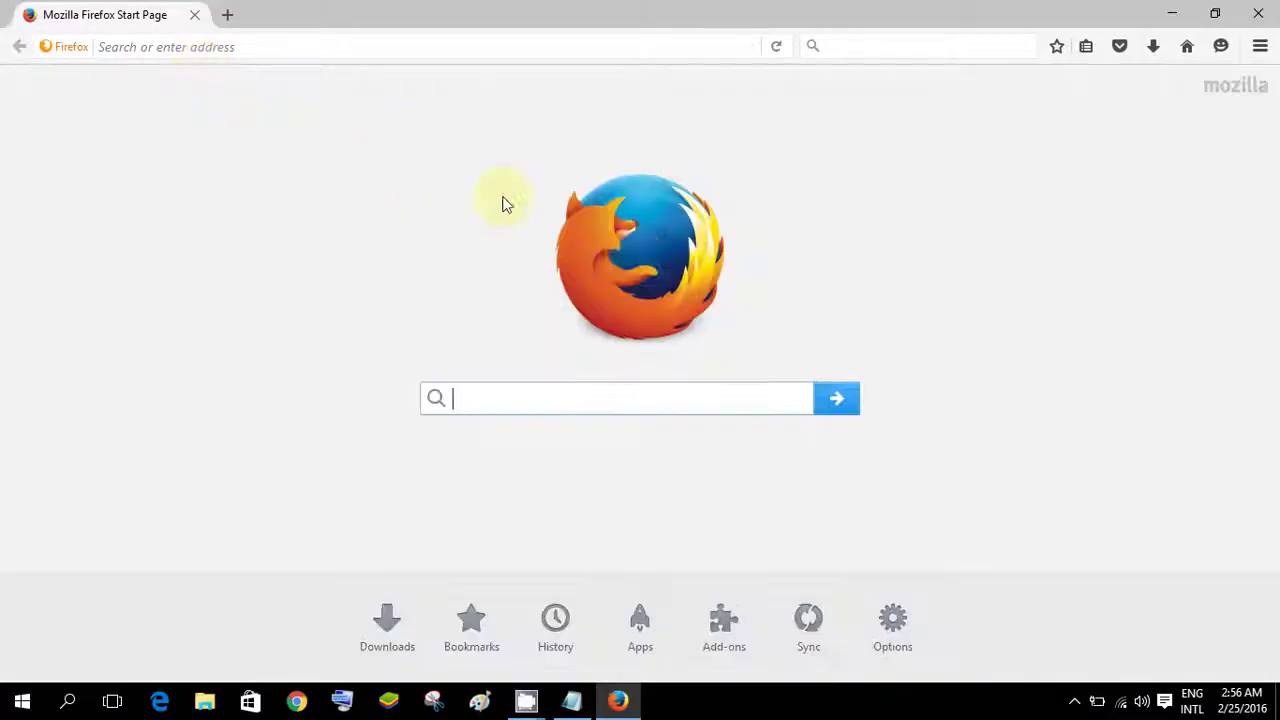
{"action": "left_click", "coordinate": [1260, 47]}
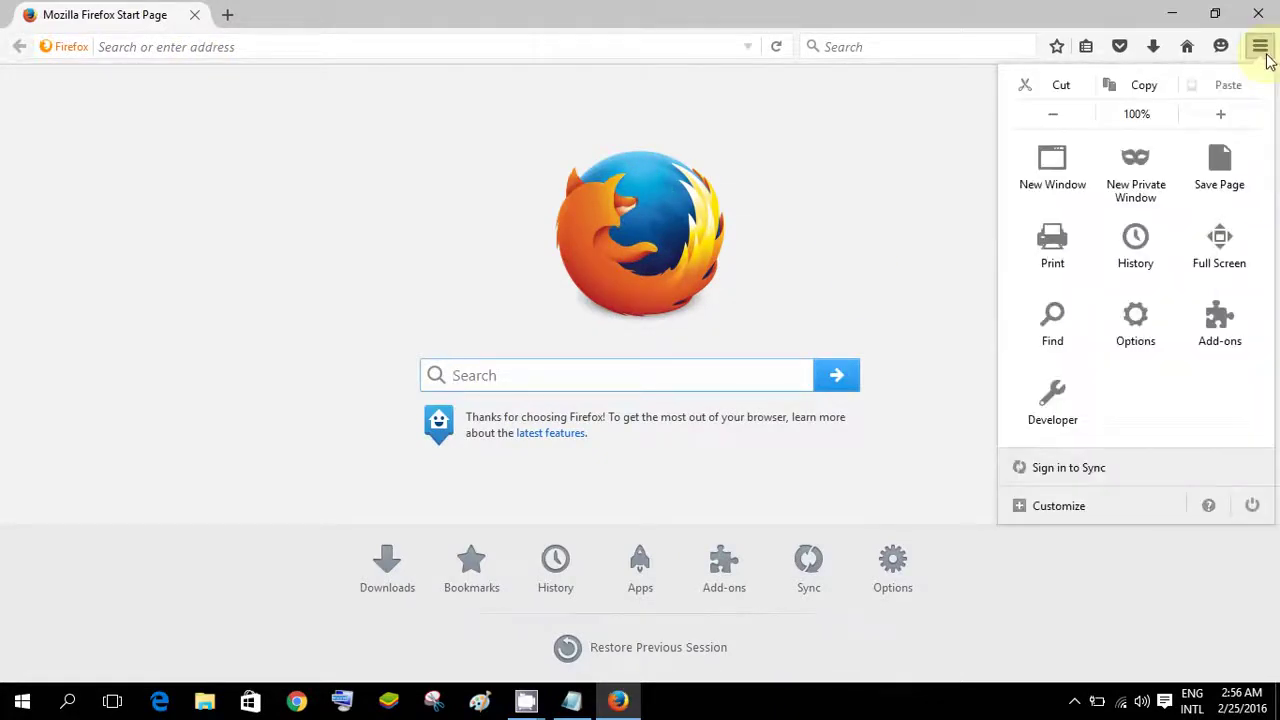
{"action": "left_click", "coordinate": [1207, 505]}
{"action": "left_click", "coordinate": [1100, 308]}
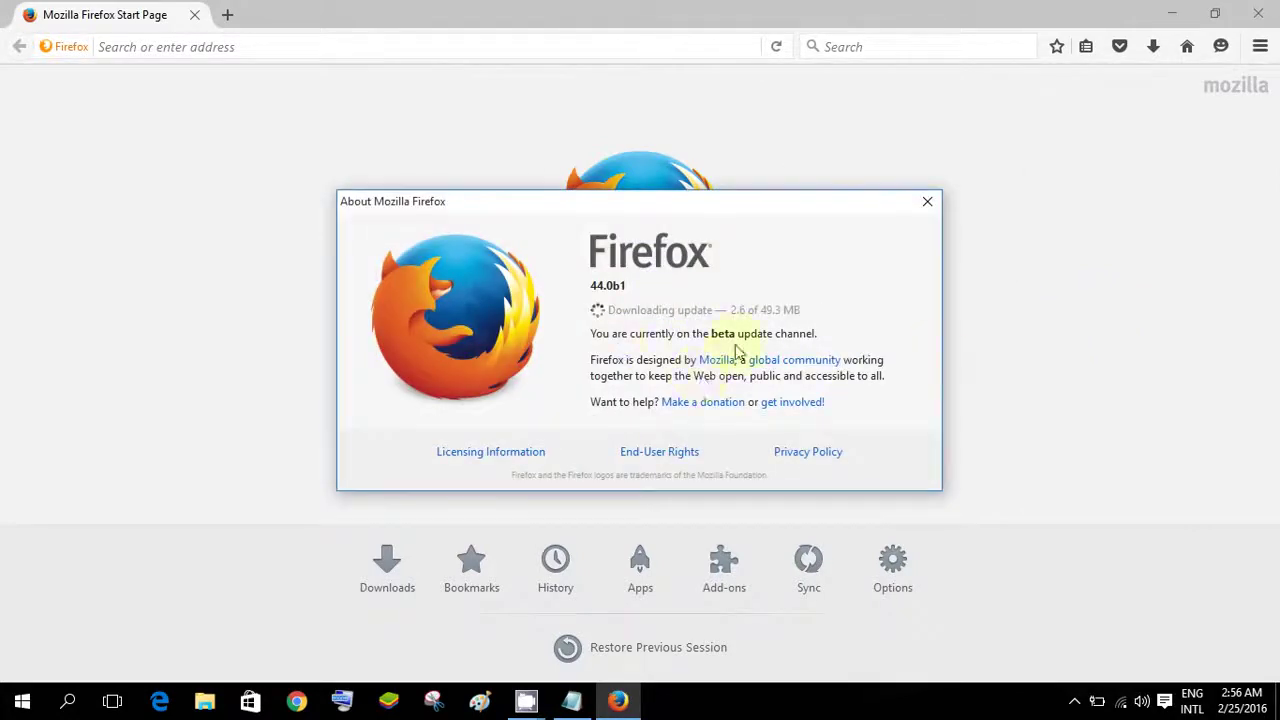
{"action": "left_click", "coordinate": [928, 205]}
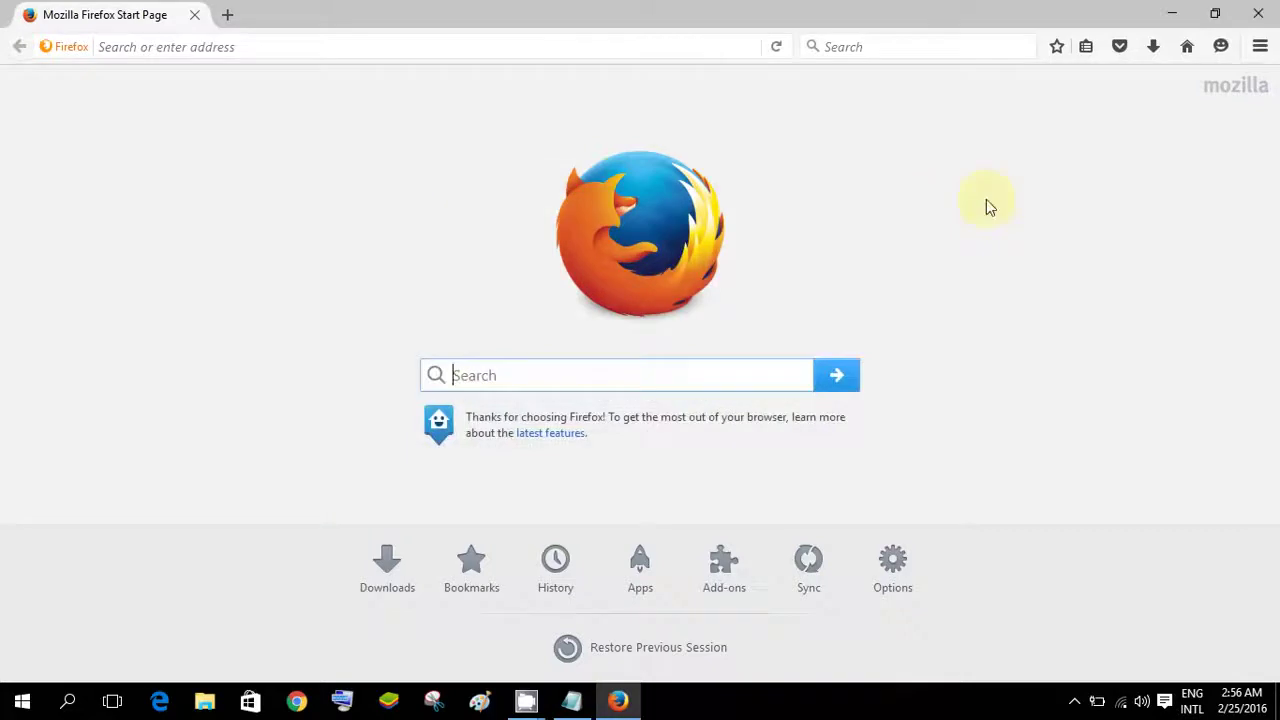
{"action": "left_click", "coordinate": [1258, 16]}
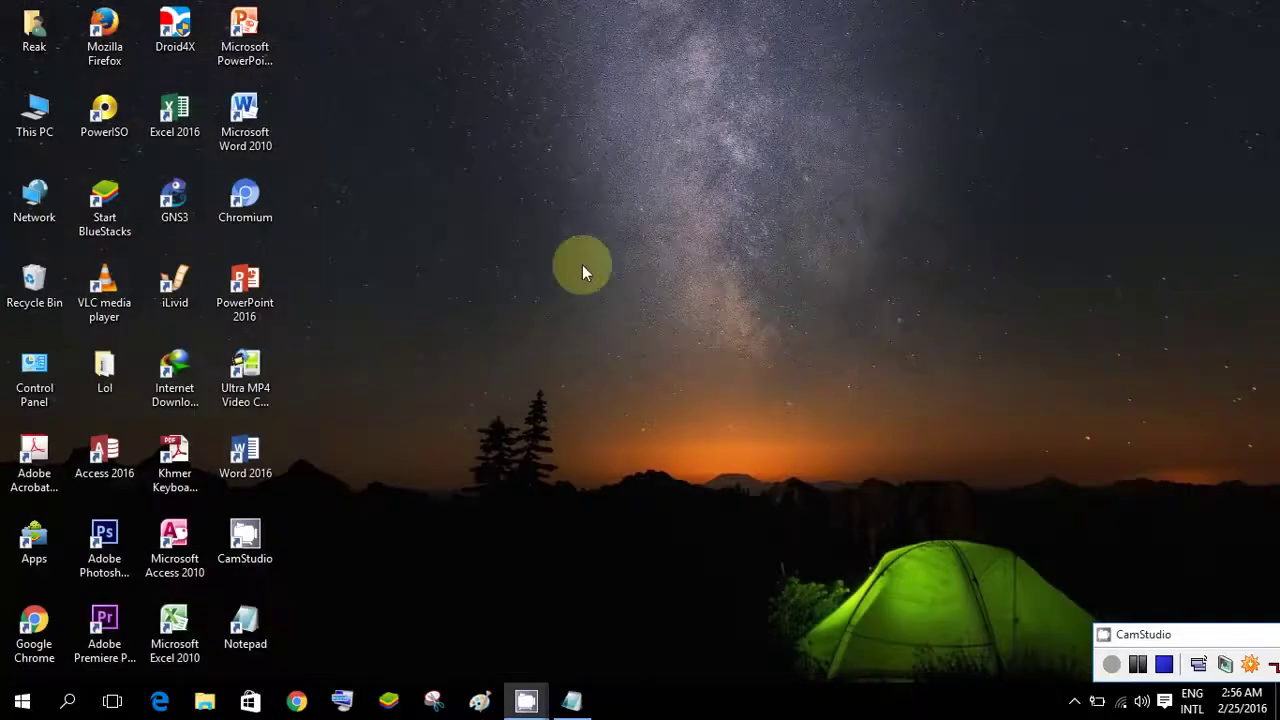
Step: Browse This PC to the current user's profile folder inside C:\Users
{"action": "right_click", "coordinate": [16, 110]}
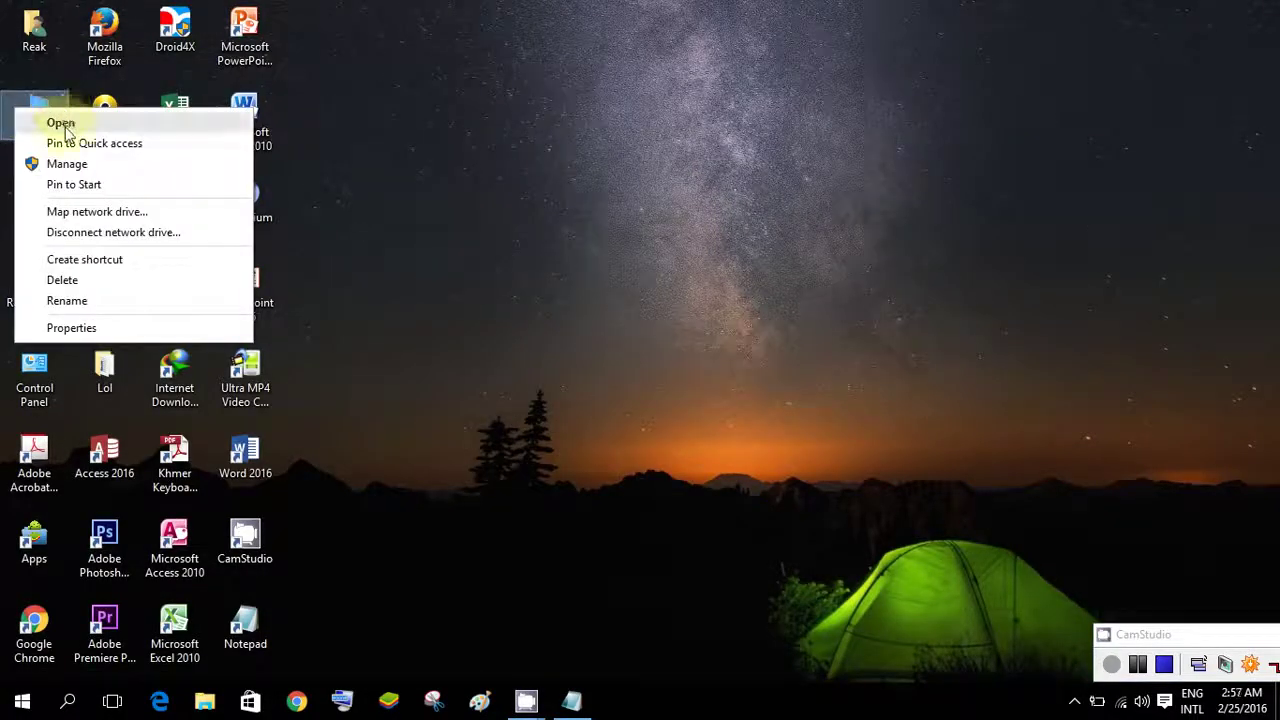
{"action": "left_click", "coordinate": [58, 122]}
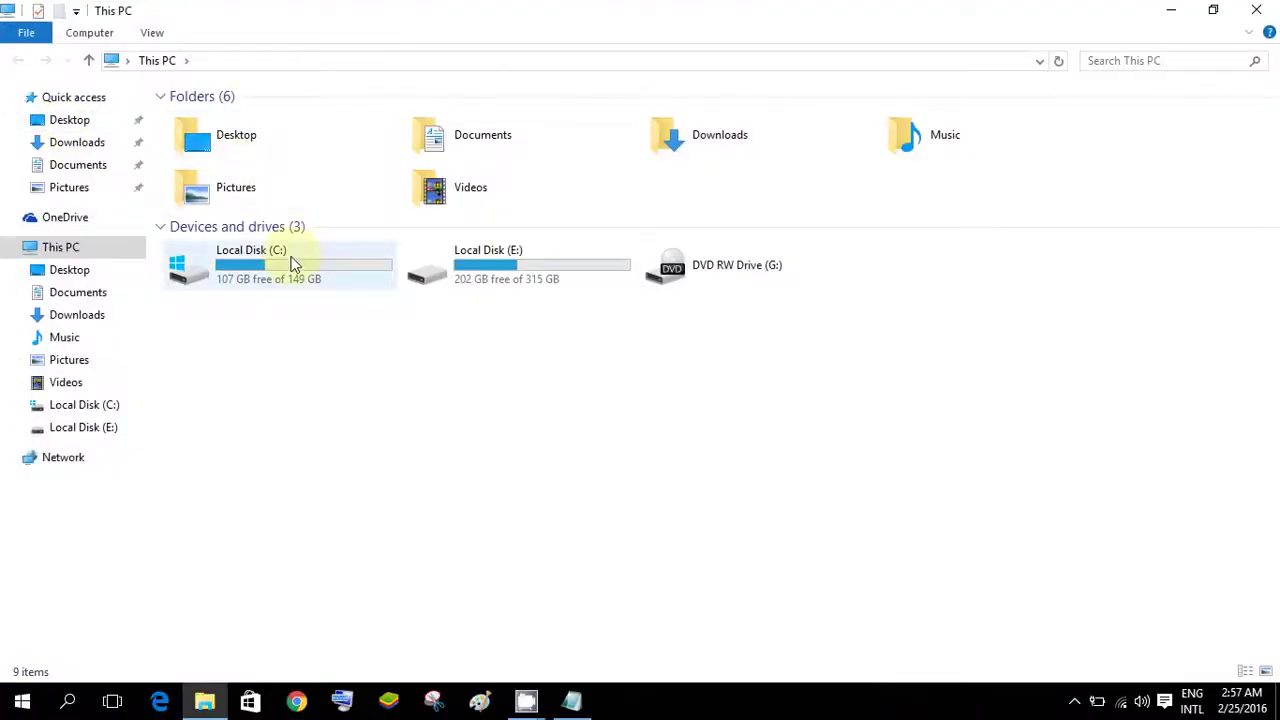
{"action": "double_click", "coordinate": [294, 264]}
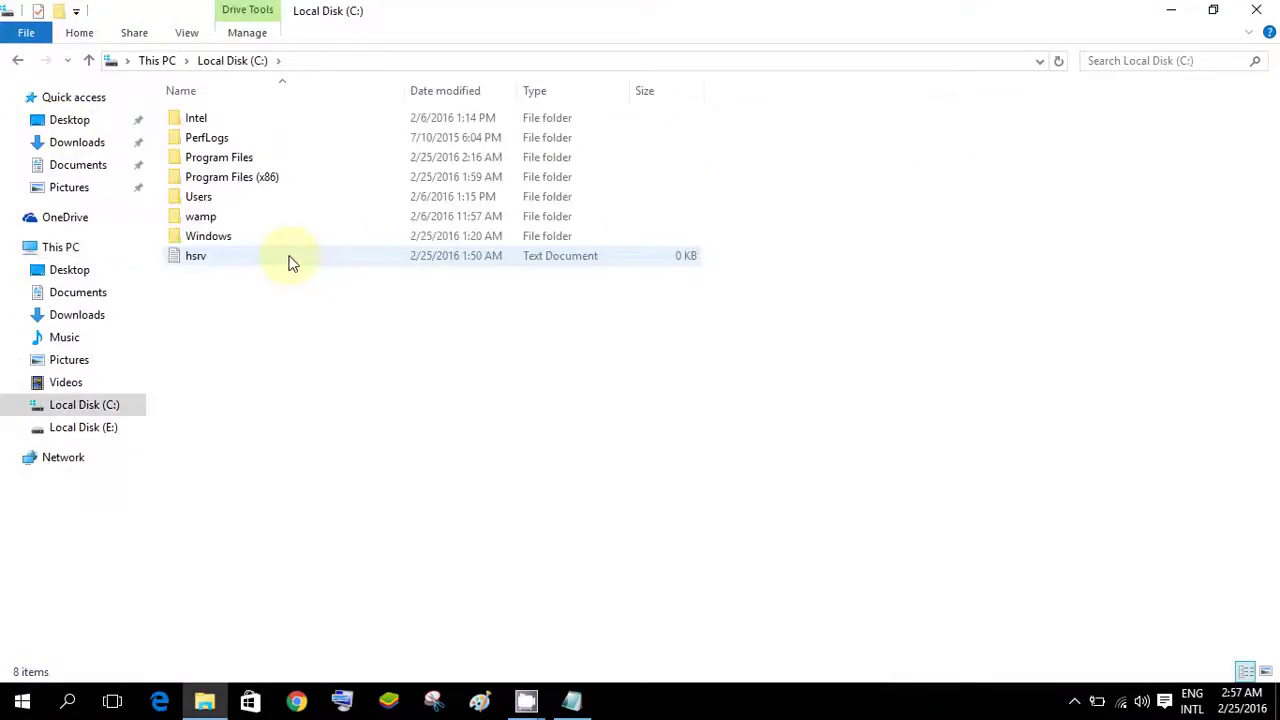
{"action": "double_click", "coordinate": [222, 205]}
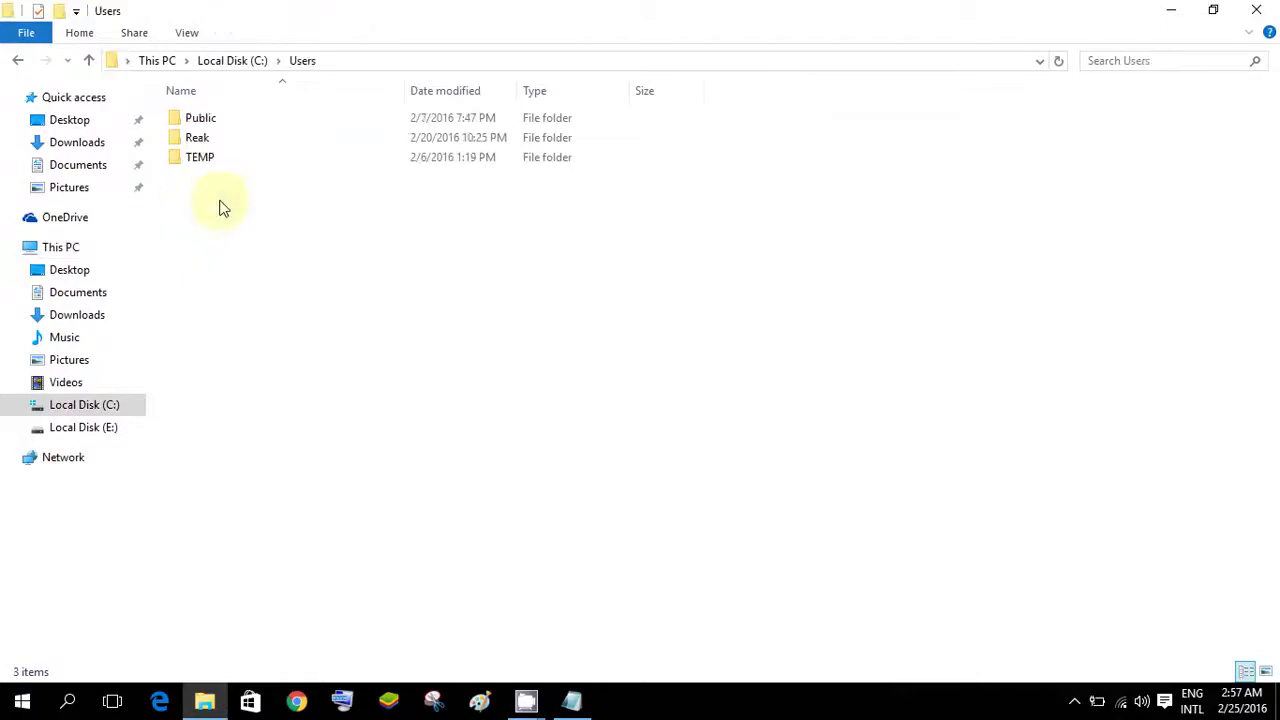
{"action": "double_click", "coordinate": [277, 138]}
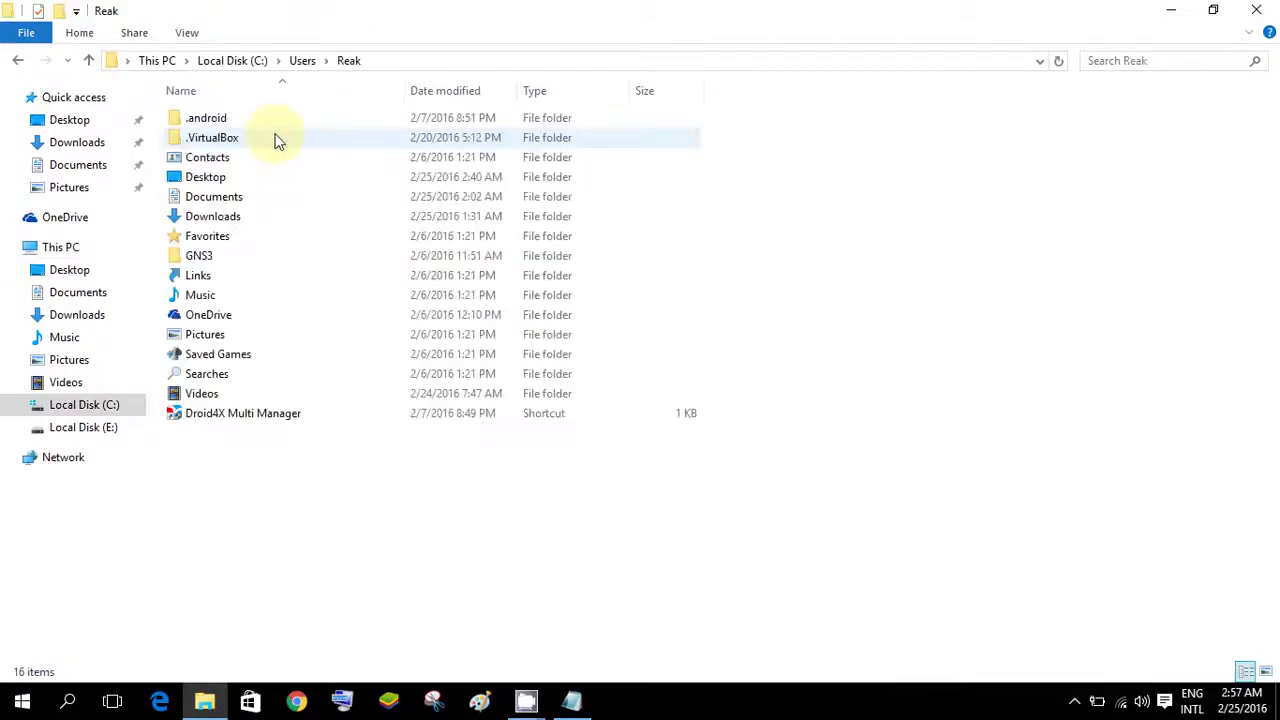
Step: Go to the hidden appdata folder by extending the profile folder's path with \appdata
{"action": "left_click", "coordinate": [398, 70]}
{"action": "left_click", "coordinate": [398, 70]}
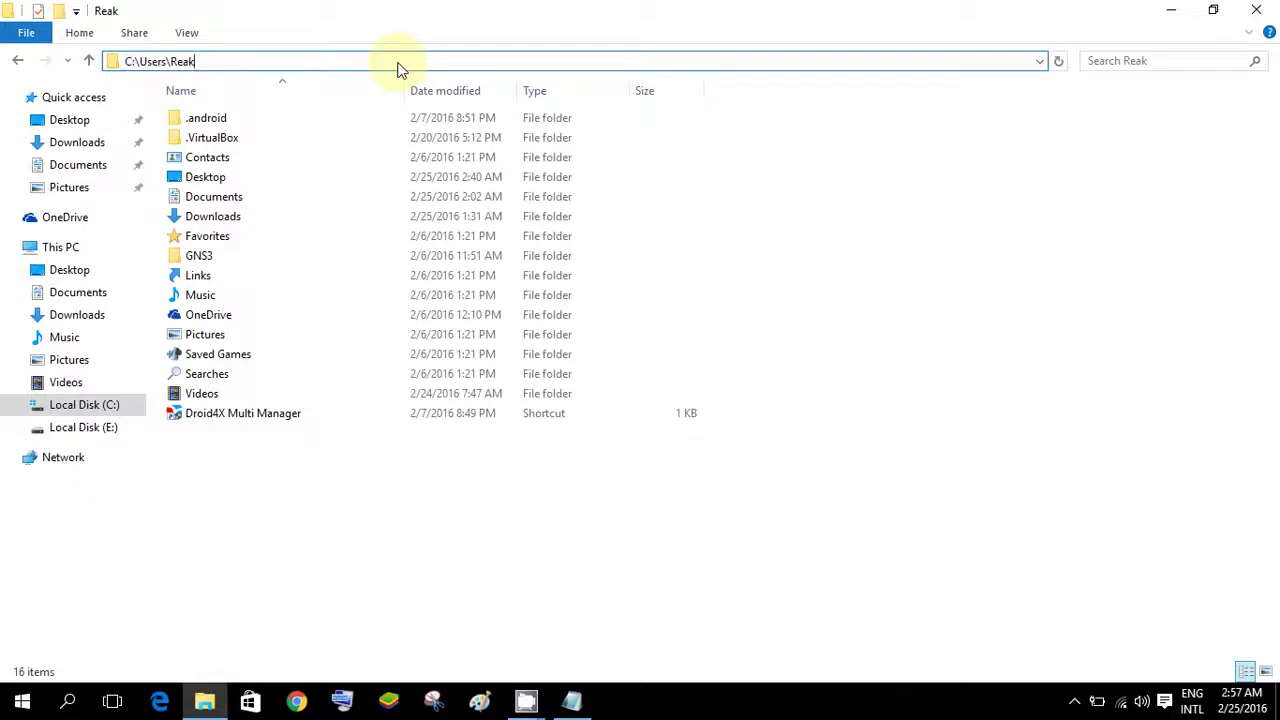
{"action": "type", "text": "\\"}
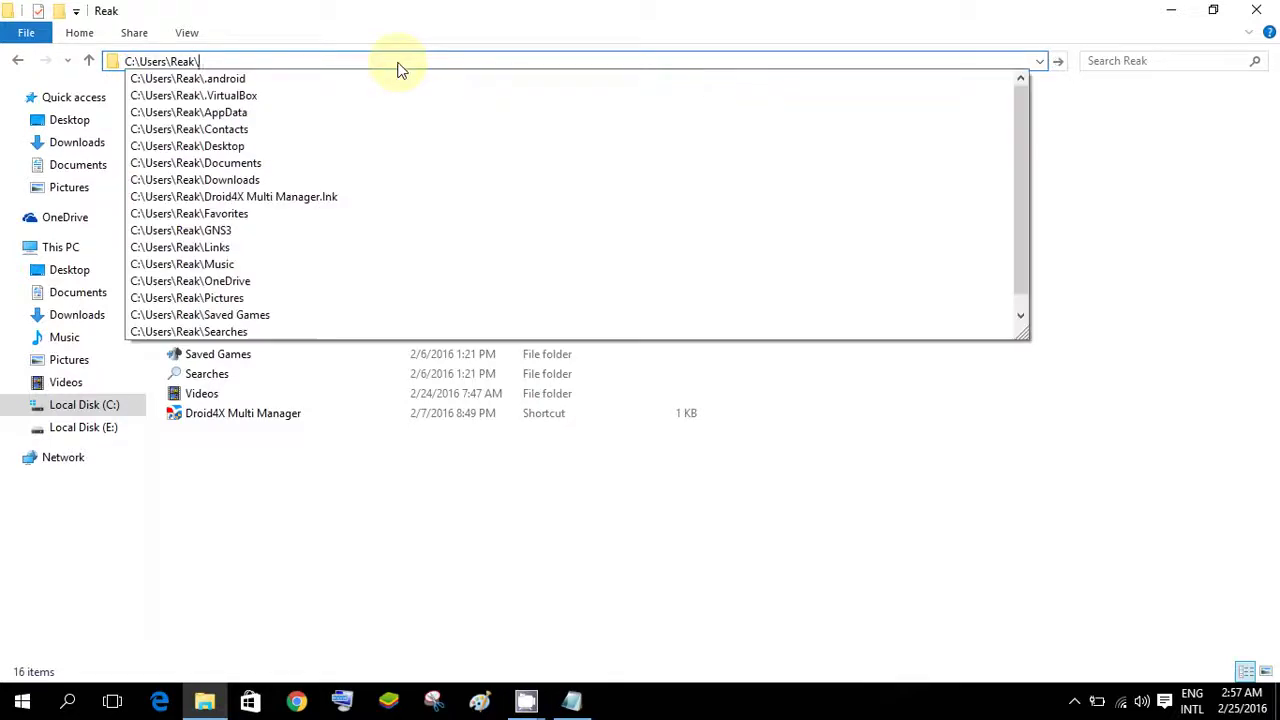
{"action": "type", "text": "ap"}
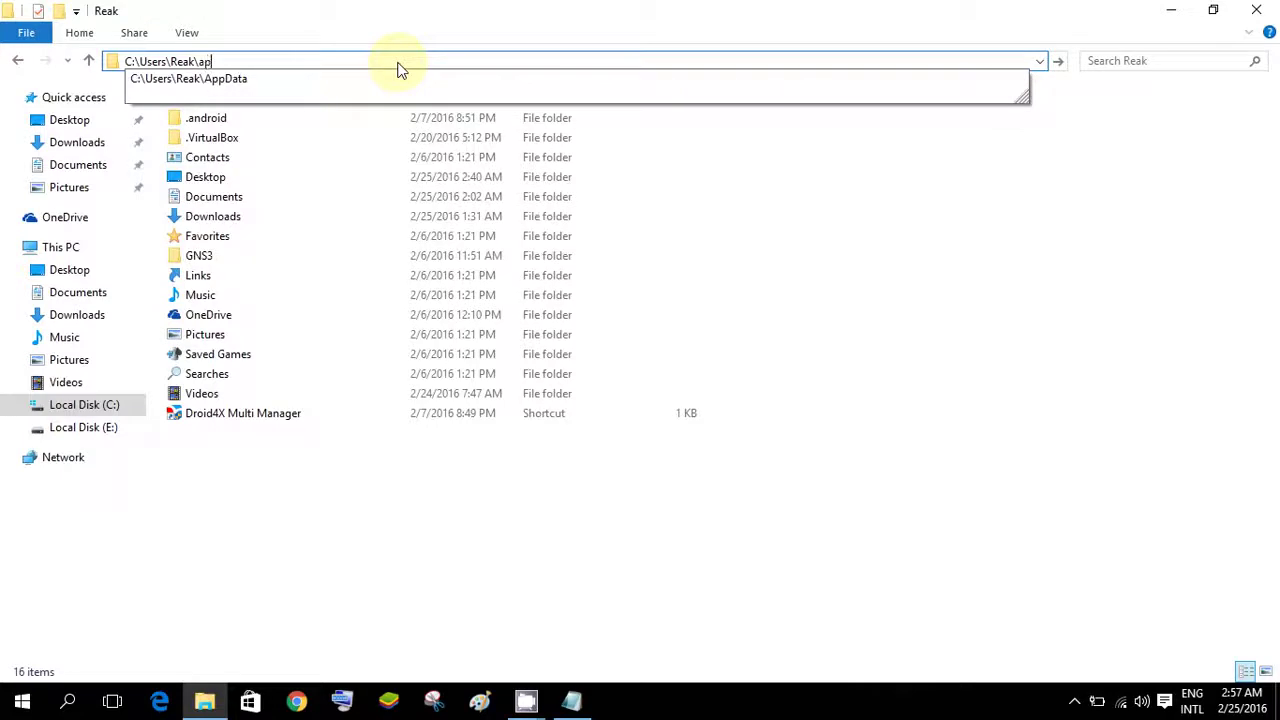
{"action": "type", "text": "pdata"}
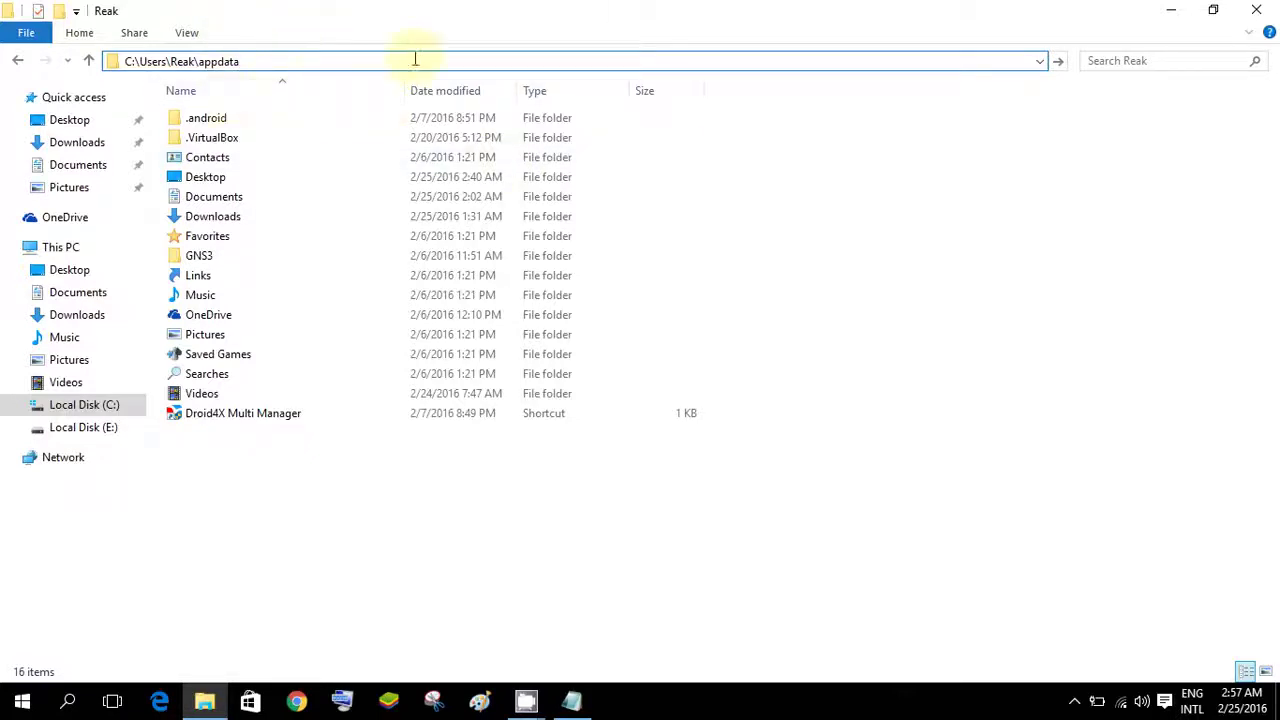
{"action": "left_click", "coordinate": [1060, 62]}
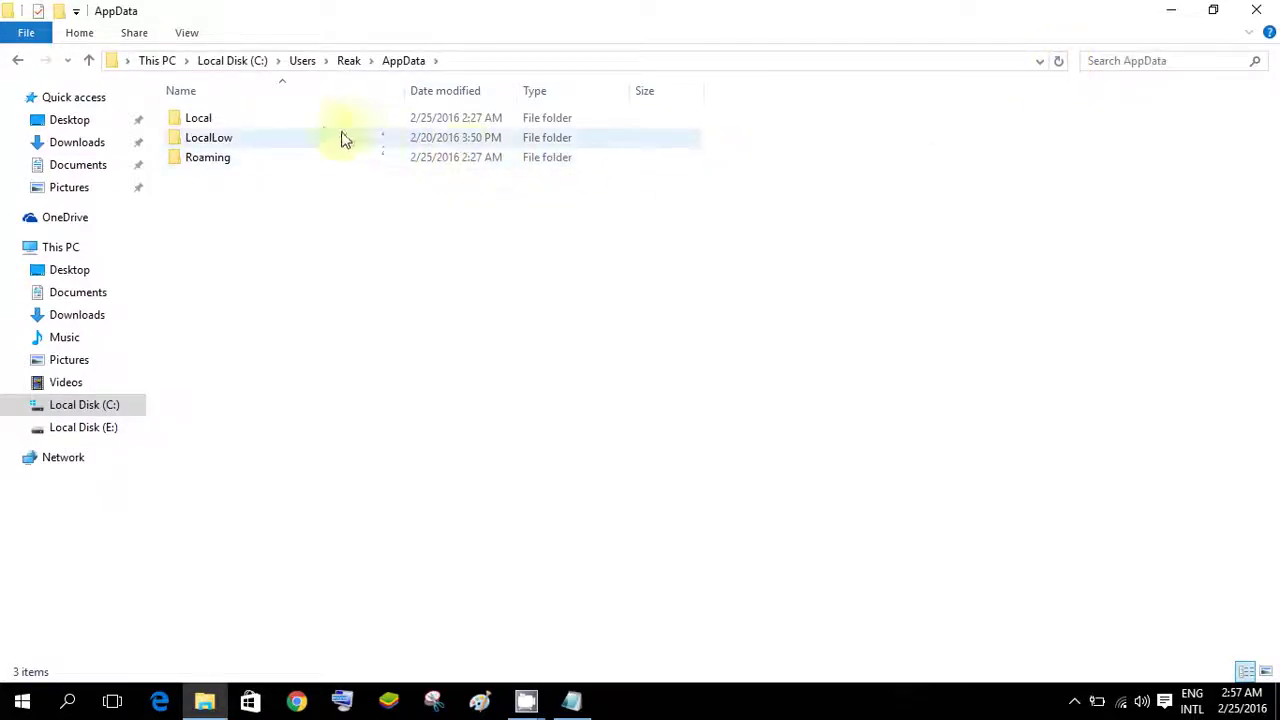
Step: Open the updates folder located under Local\Mozilla in AppData
{"action": "double_click", "coordinate": [296, 119]}
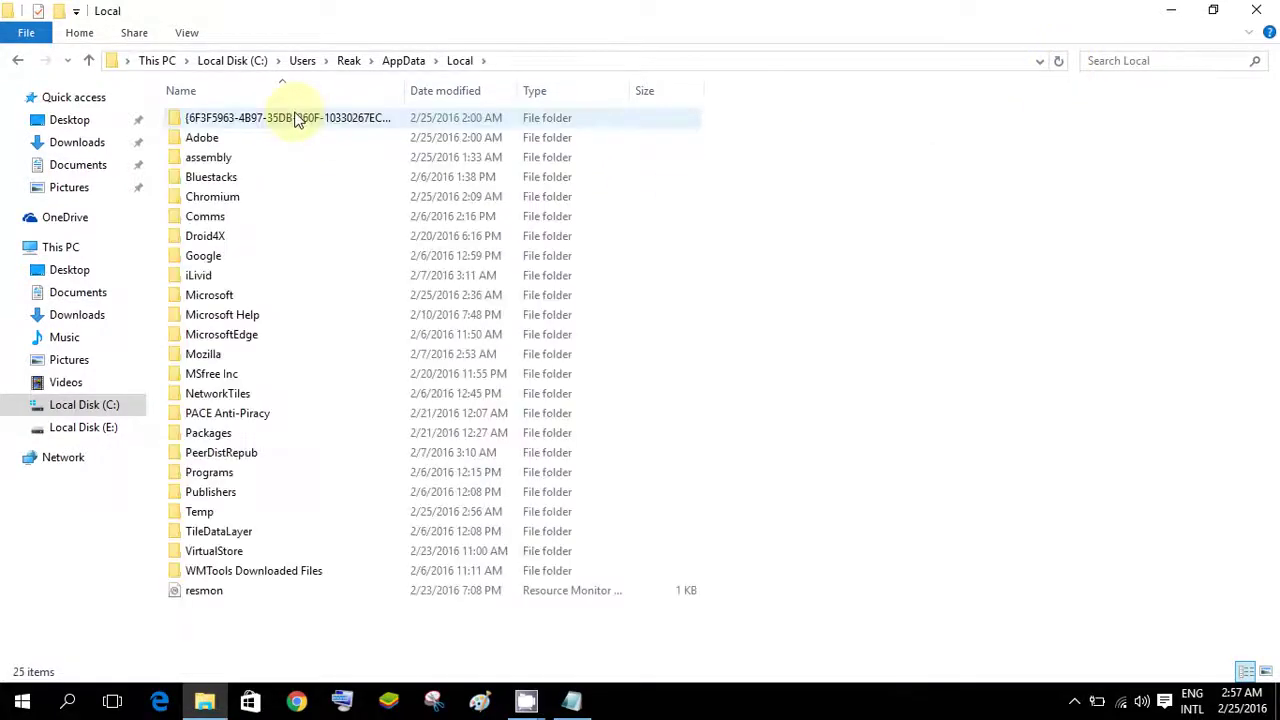
{"action": "double_click", "coordinate": [209, 356]}
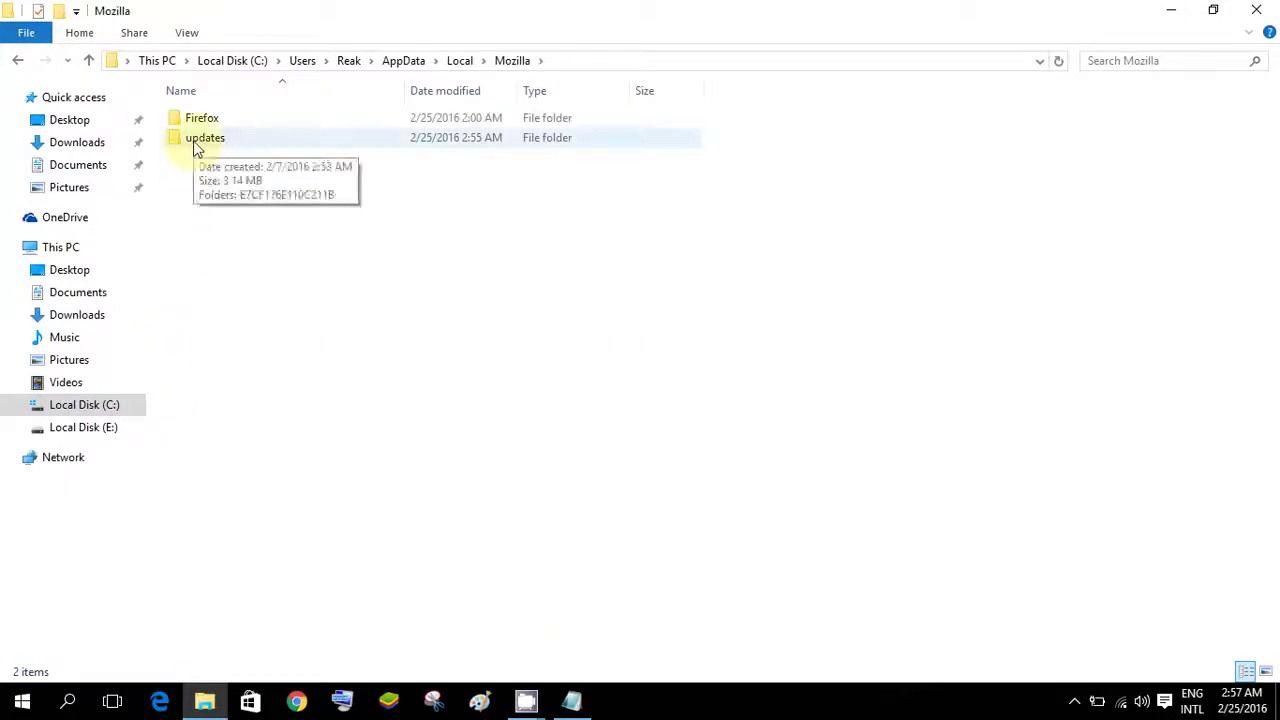
{"action": "double_click", "coordinate": [197, 145]}
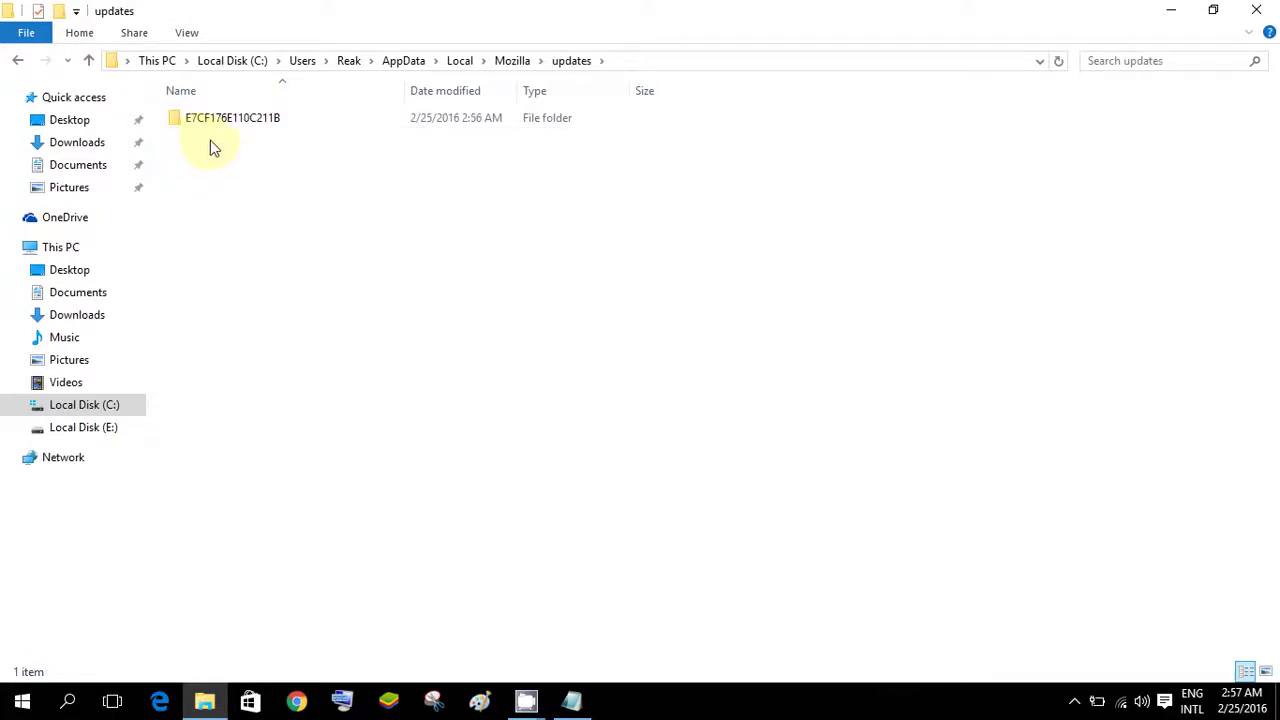
Step: Delete the E7CF176E110C211B subfolder from Mozilla's updates folder
{"action": "left_click", "coordinate": [220, 120]}
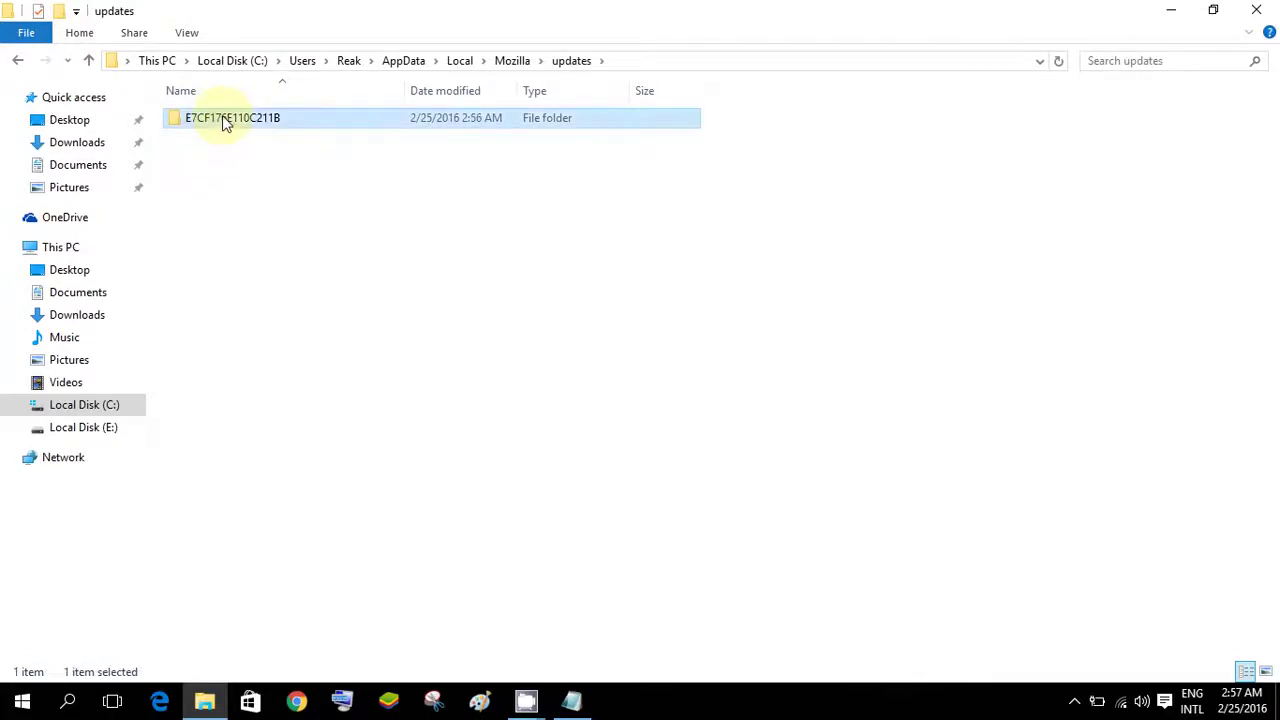
{"action": "right_click", "coordinate": [222, 120]}
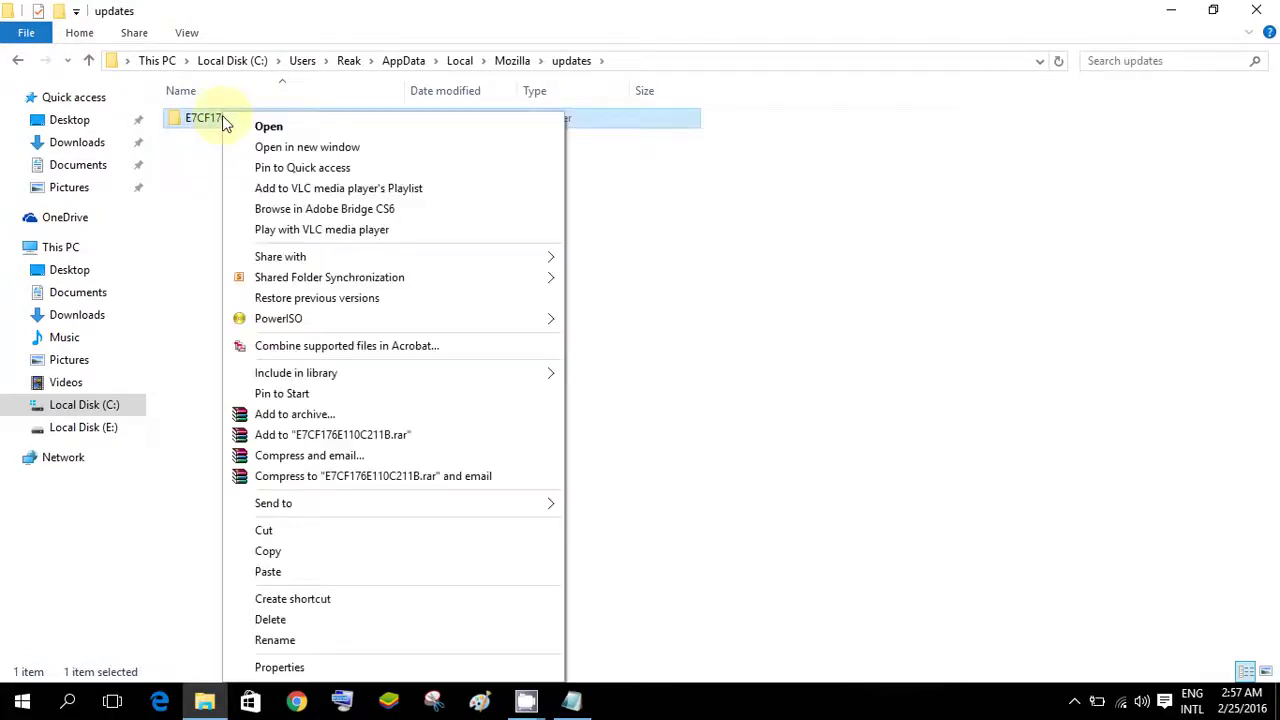
{"action": "left_click", "coordinate": [297, 622]}
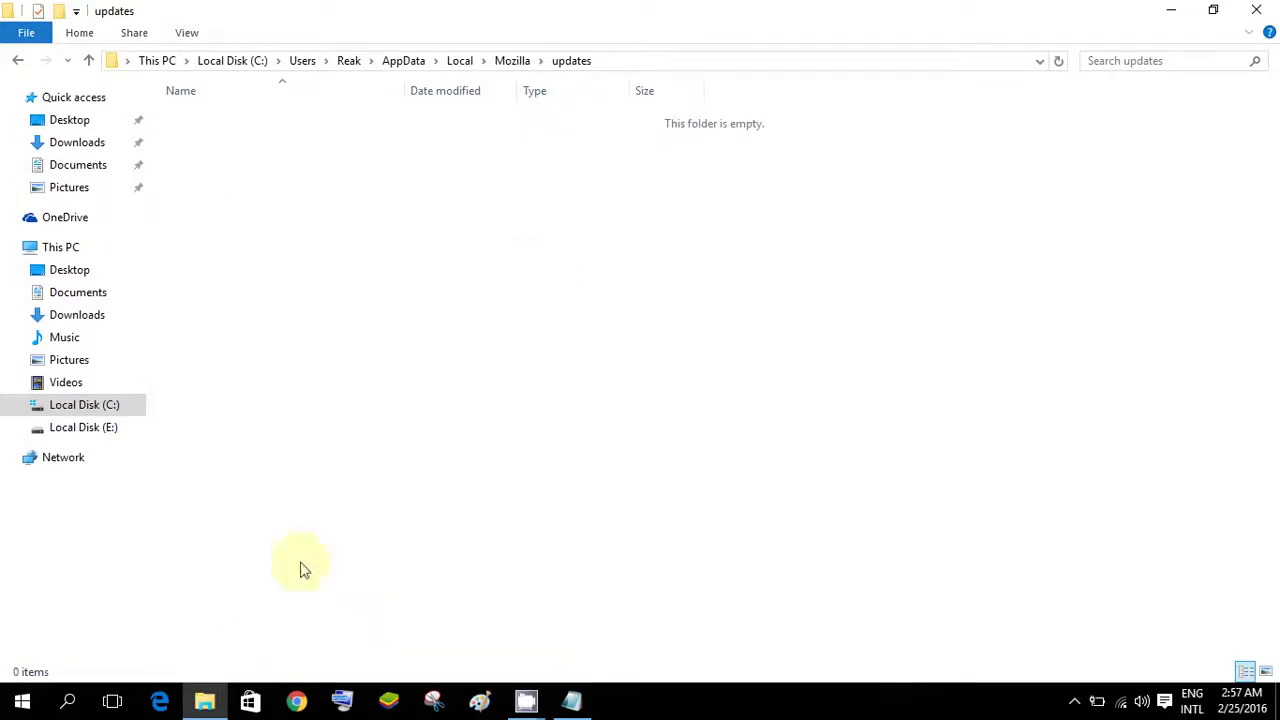
Step: Deny the Write permission on the updates folder for the current user's account and confirm the folder's security properties
{"action": "right_click", "coordinate": [388, 178]}
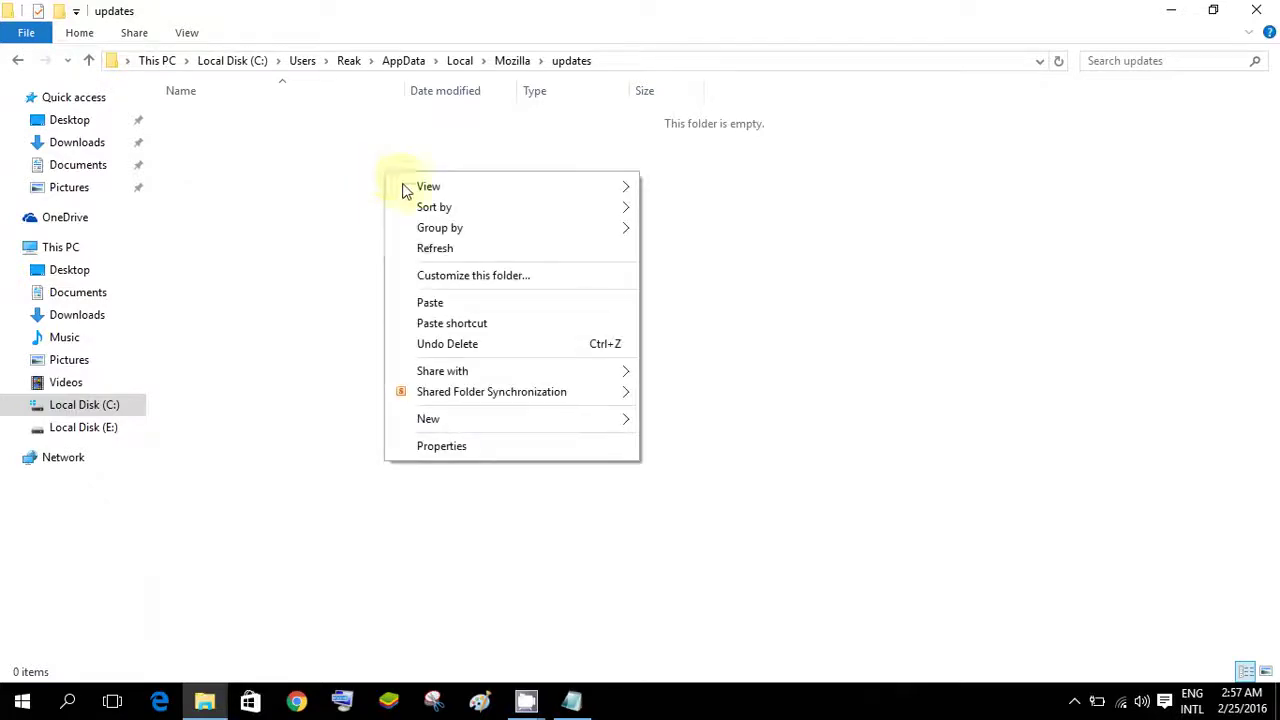
{"action": "left_click", "coordinate": [474, 447]}
{"action": "left_click_drag", "start_coordinate": [180, 102], "coordinate": [343, 108]}
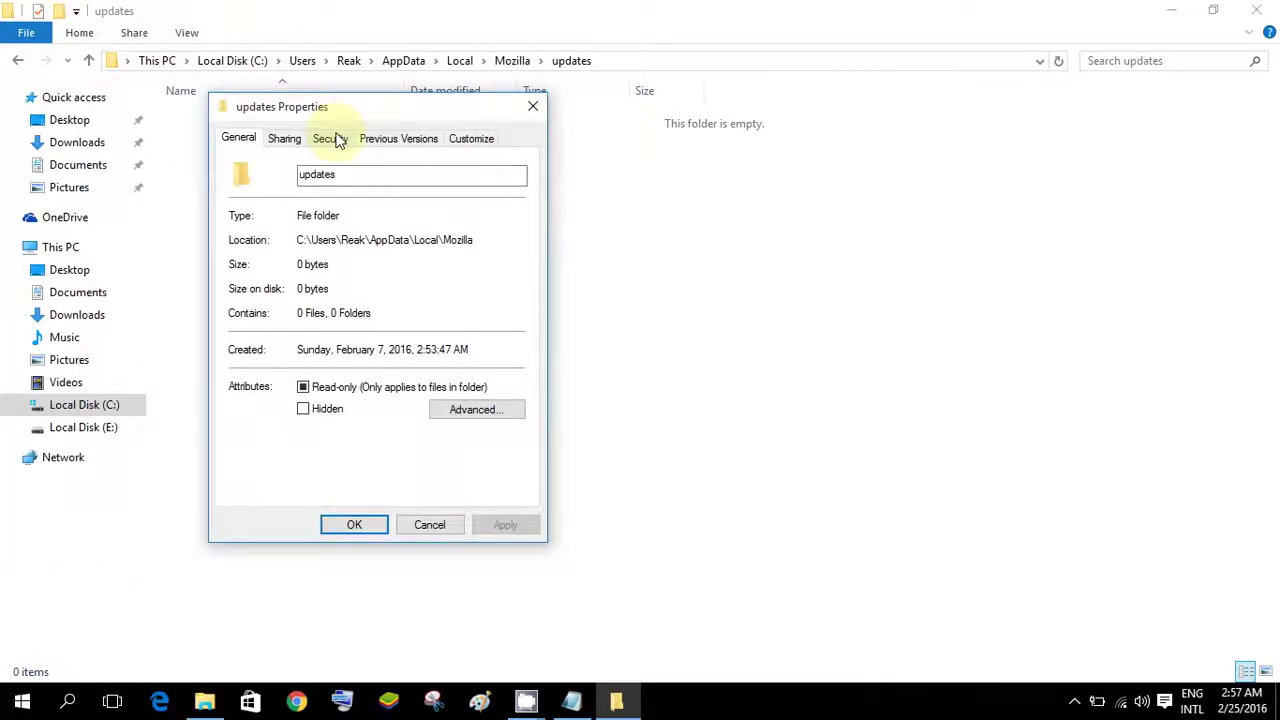
{"action": "left_click", "coordinate": [338, 140]}
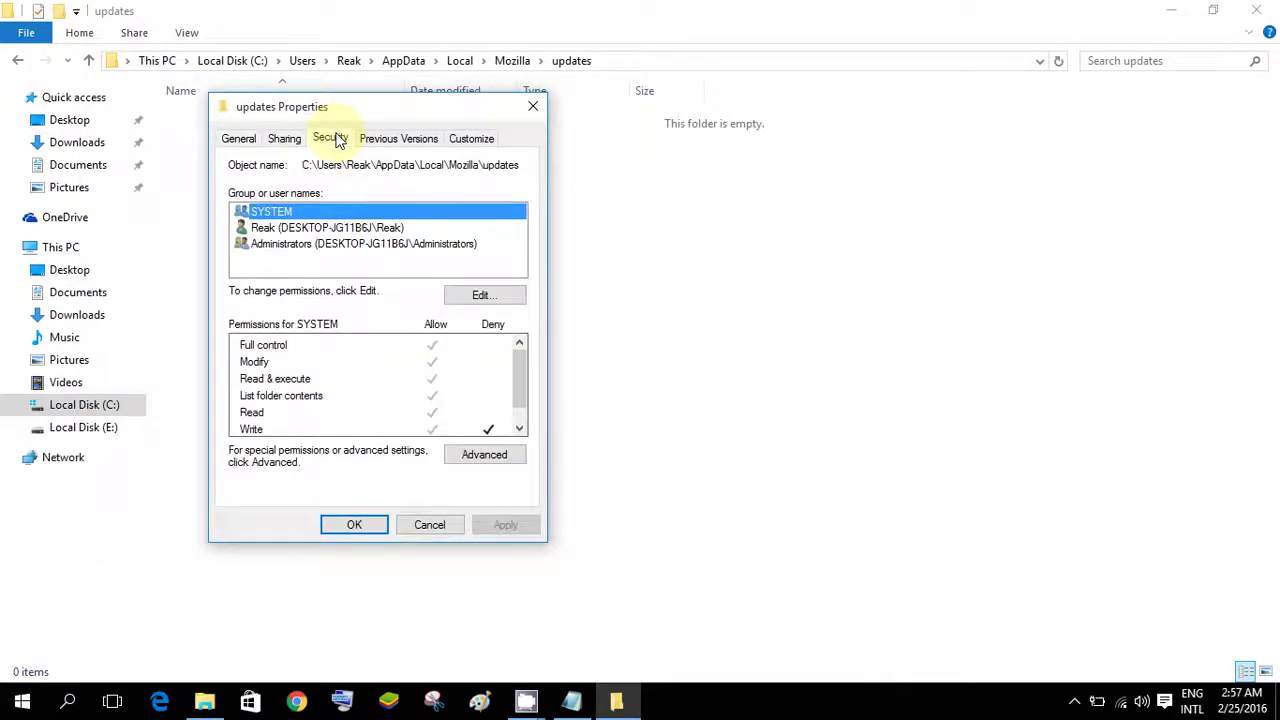
{"action": "left_click", "coordinate": [324, 229]}
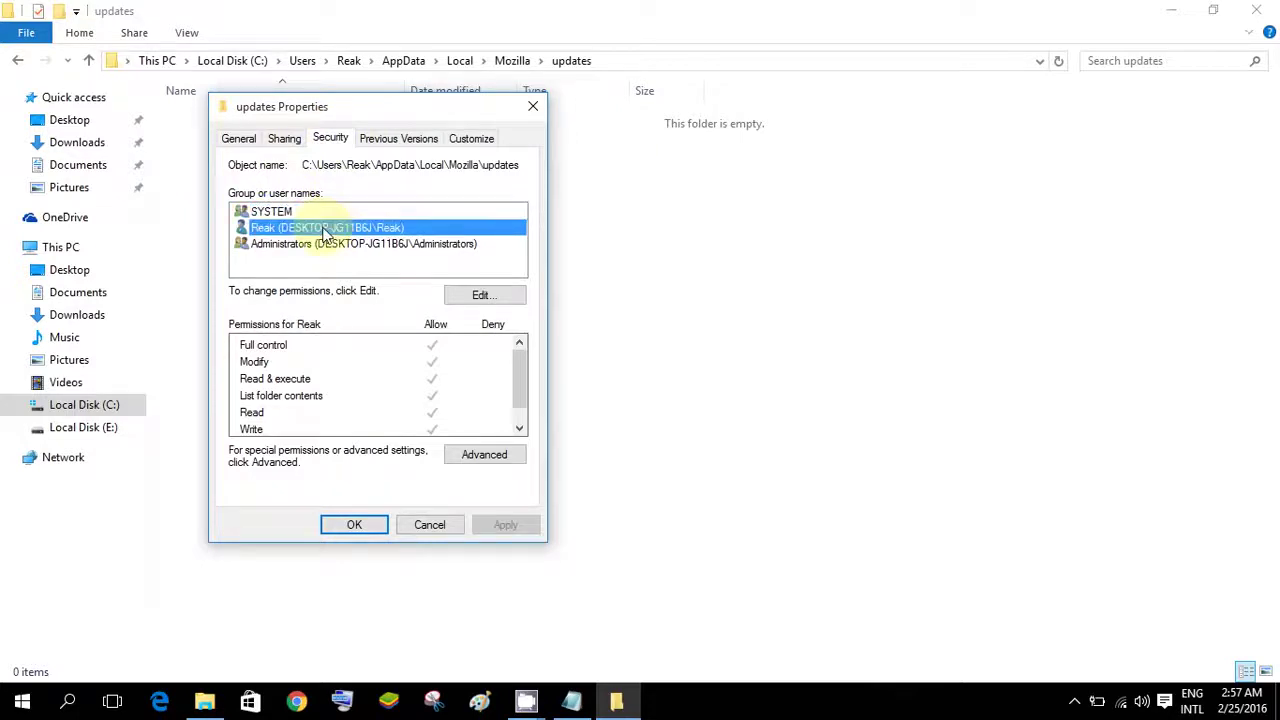
{"action": "left_click", "coordinate": [493, 300]}
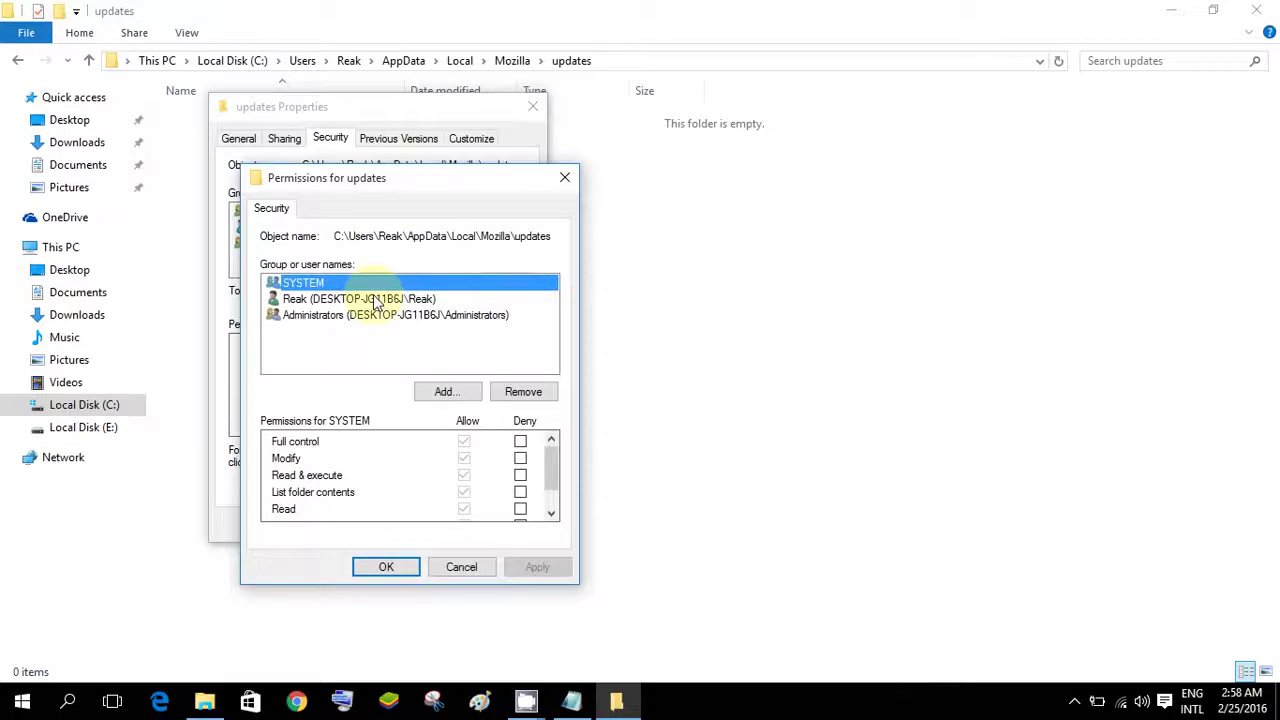
{"action": "left_click", "coordinate": [377, 300]}
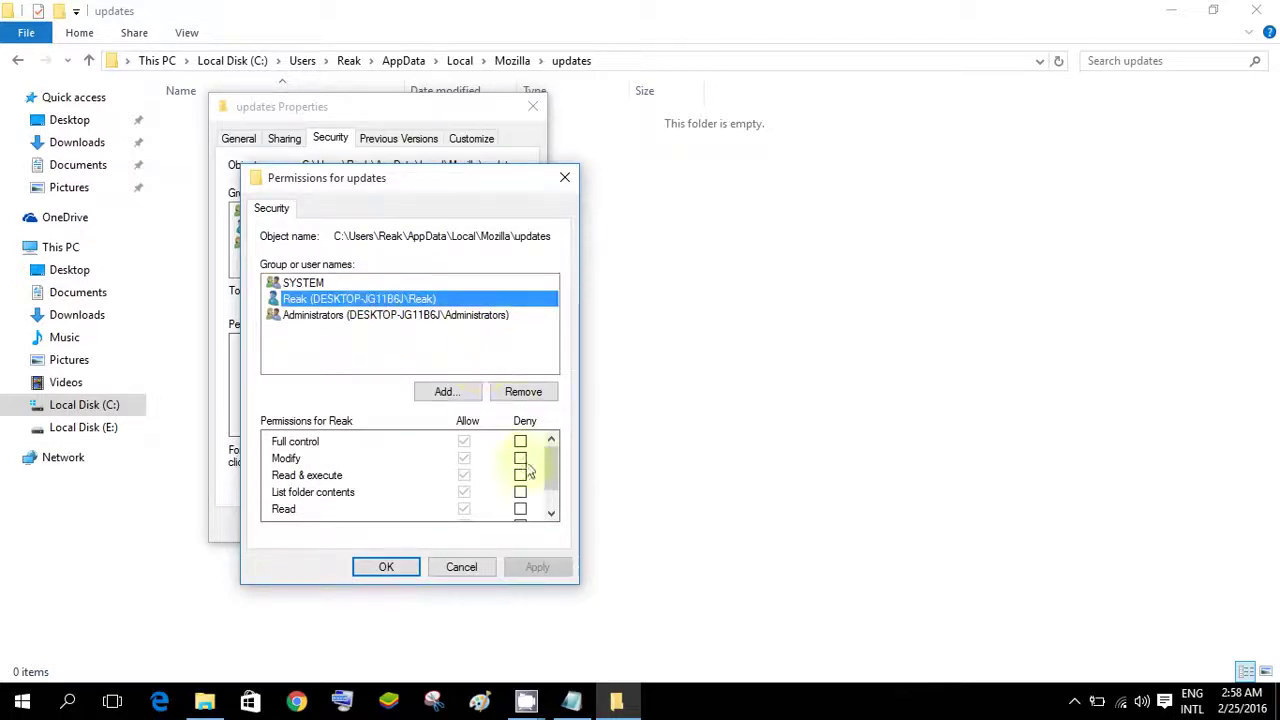
{"action": "left_click_drag", "start_coordinate": [556, 479], "coordinate": [554, 512]}
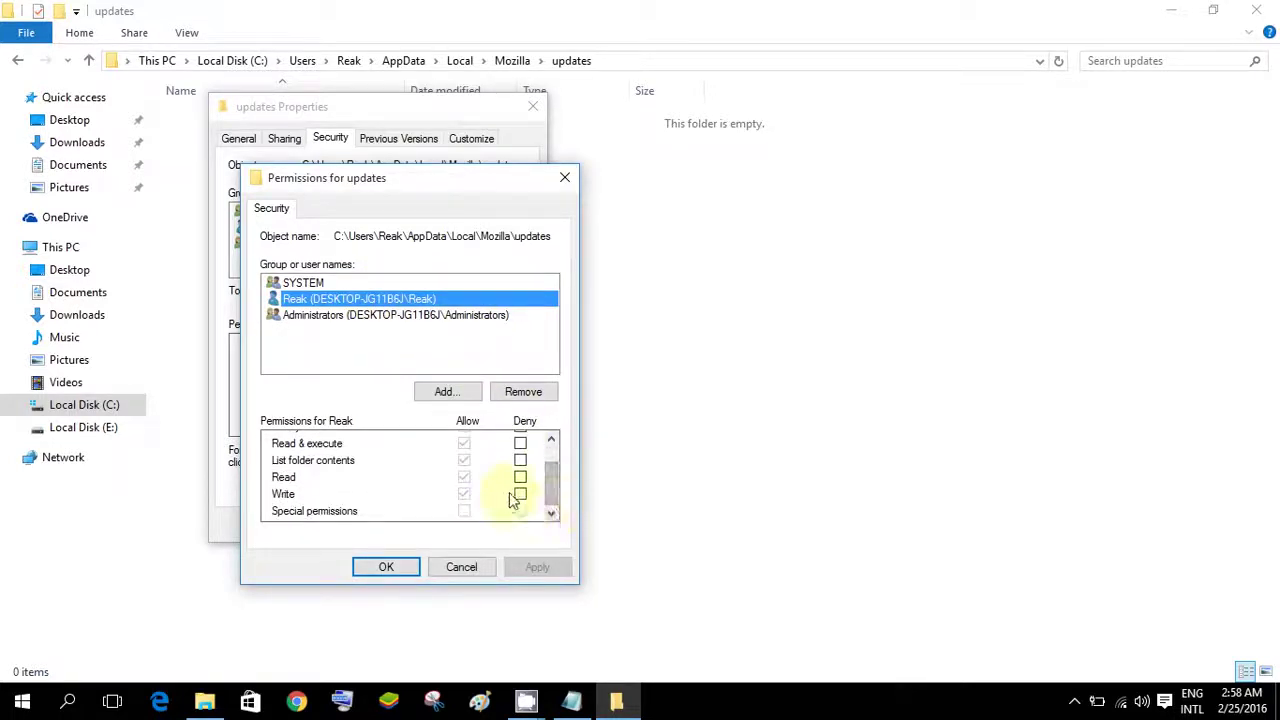
{"action": "left_click", "coordinate": [519, 494]}
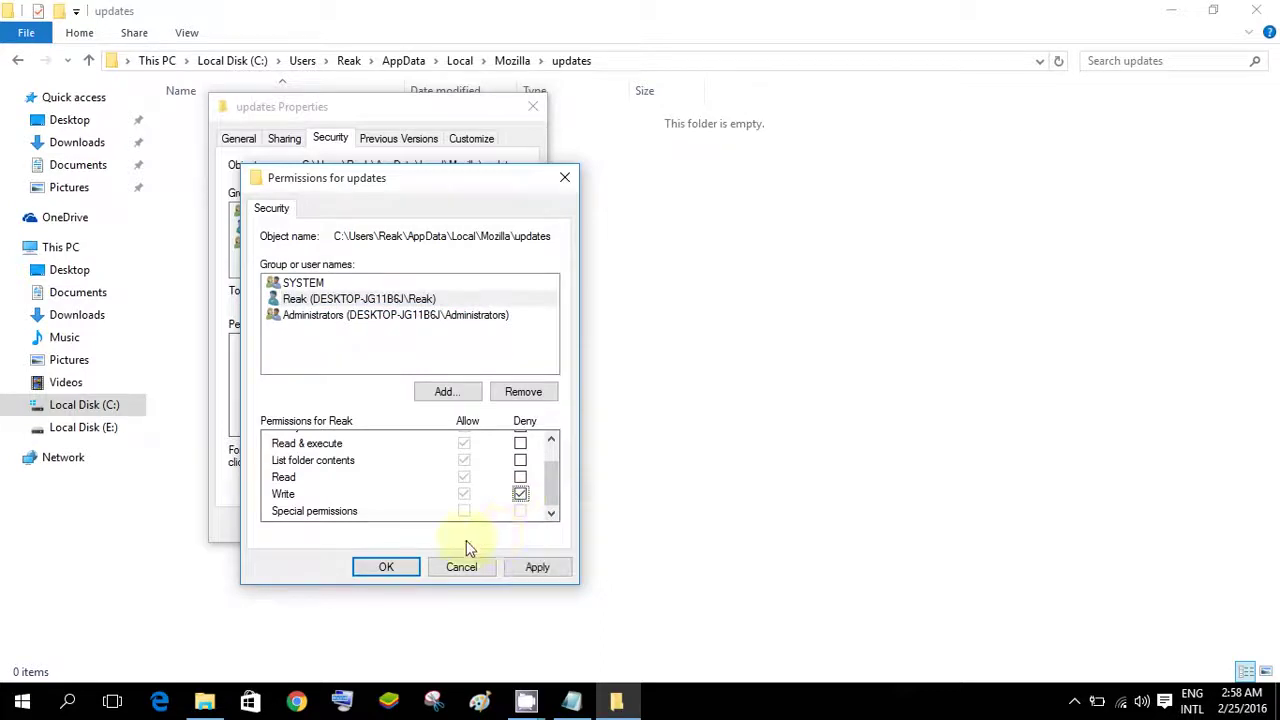
{"action": "left_click", "coordinate": [380, 576]}
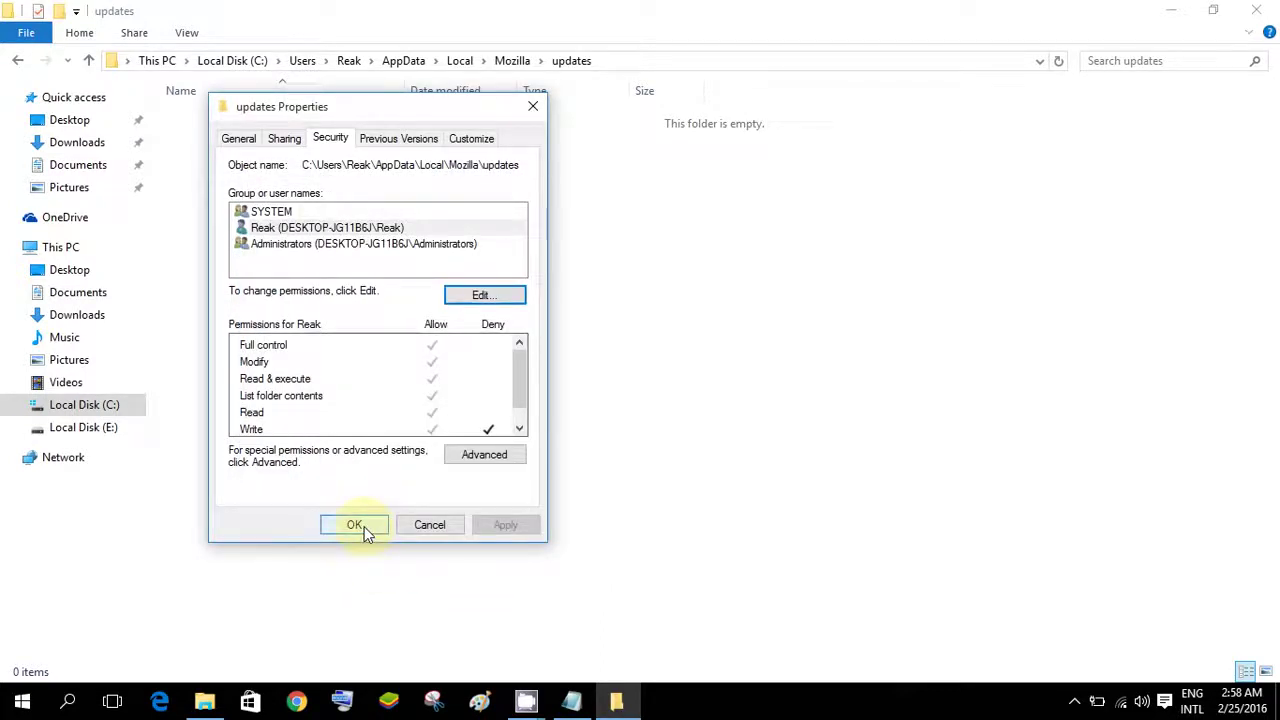
{"action": "left_click", "coordinate": [355, 525]}
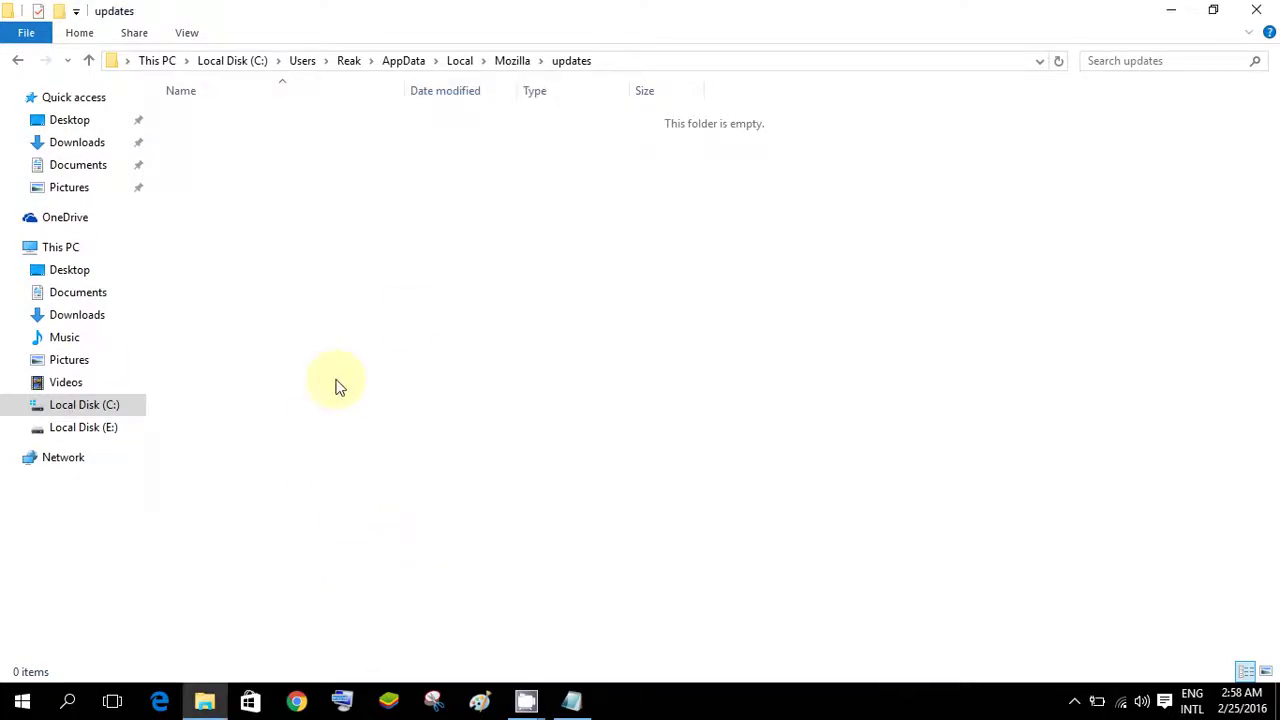
Step: Close the updates folder window and open the About Firefox window in Mozilla Firefox
{"action": "left_click", "coordinate": [1256, 10]}
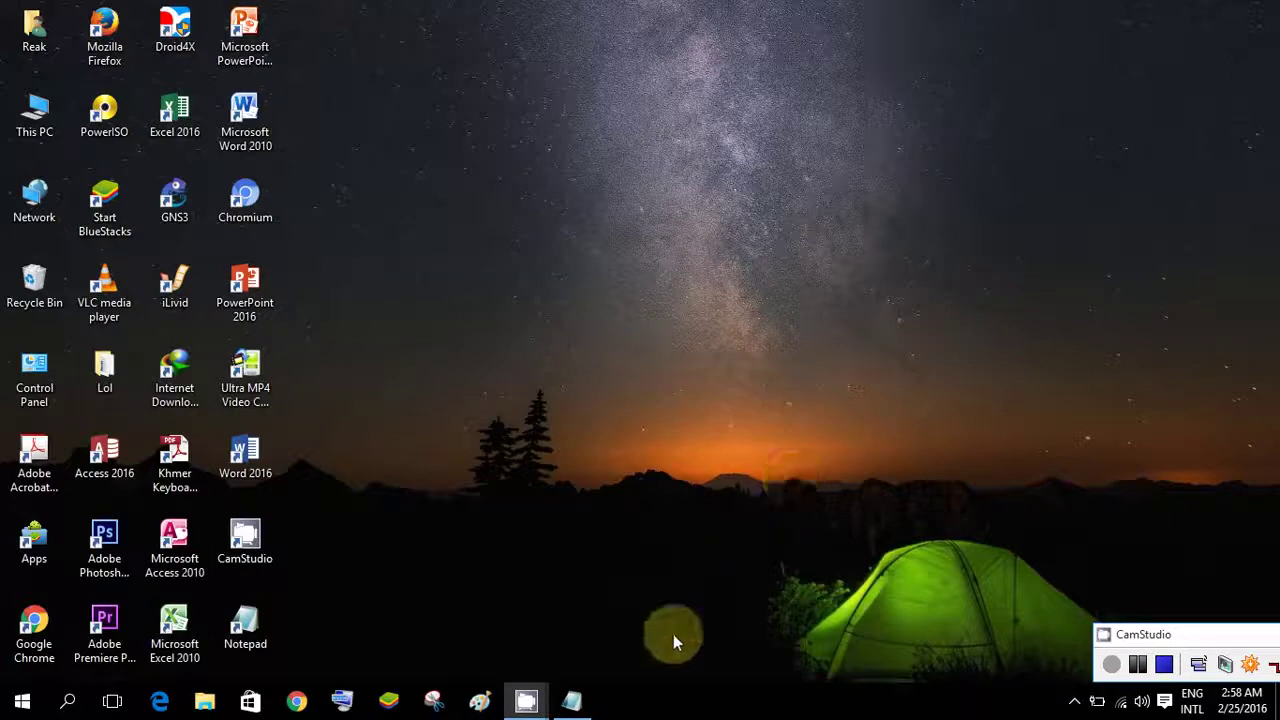
{"action": "double_click", "coordinate": [92, 60]}
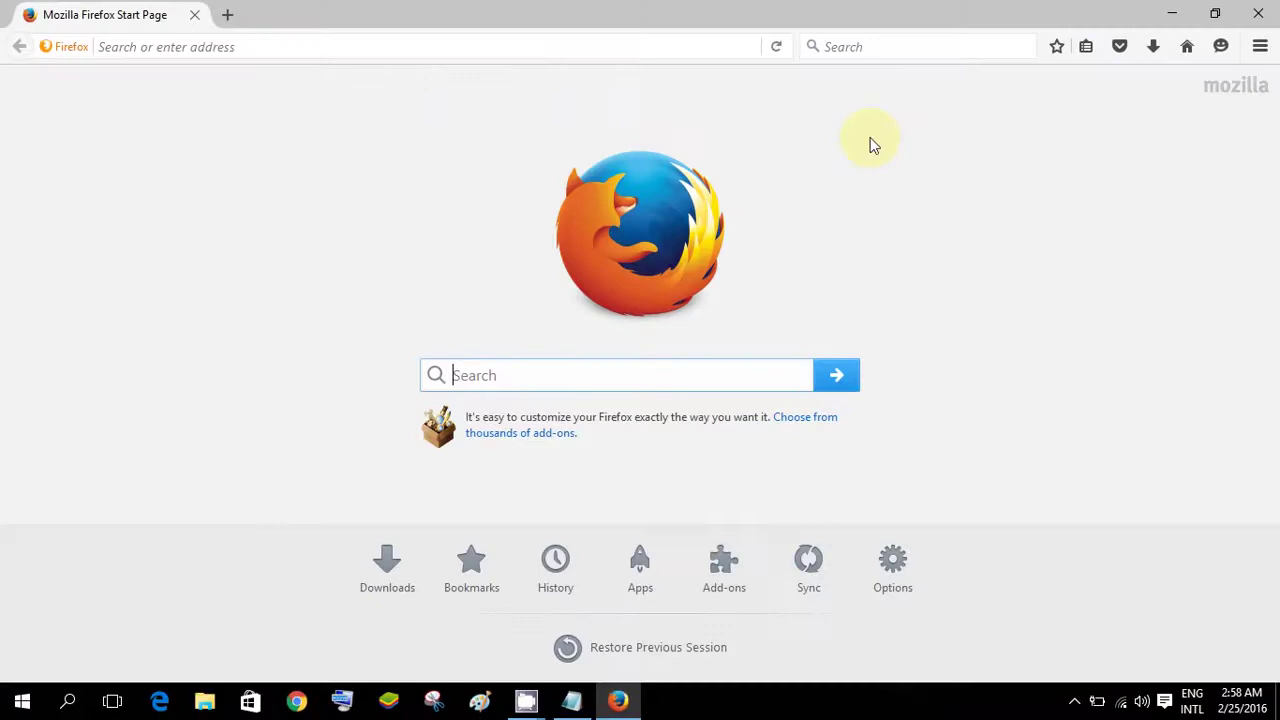
{"action": "left_click", "coordinate": [1260, 47]}
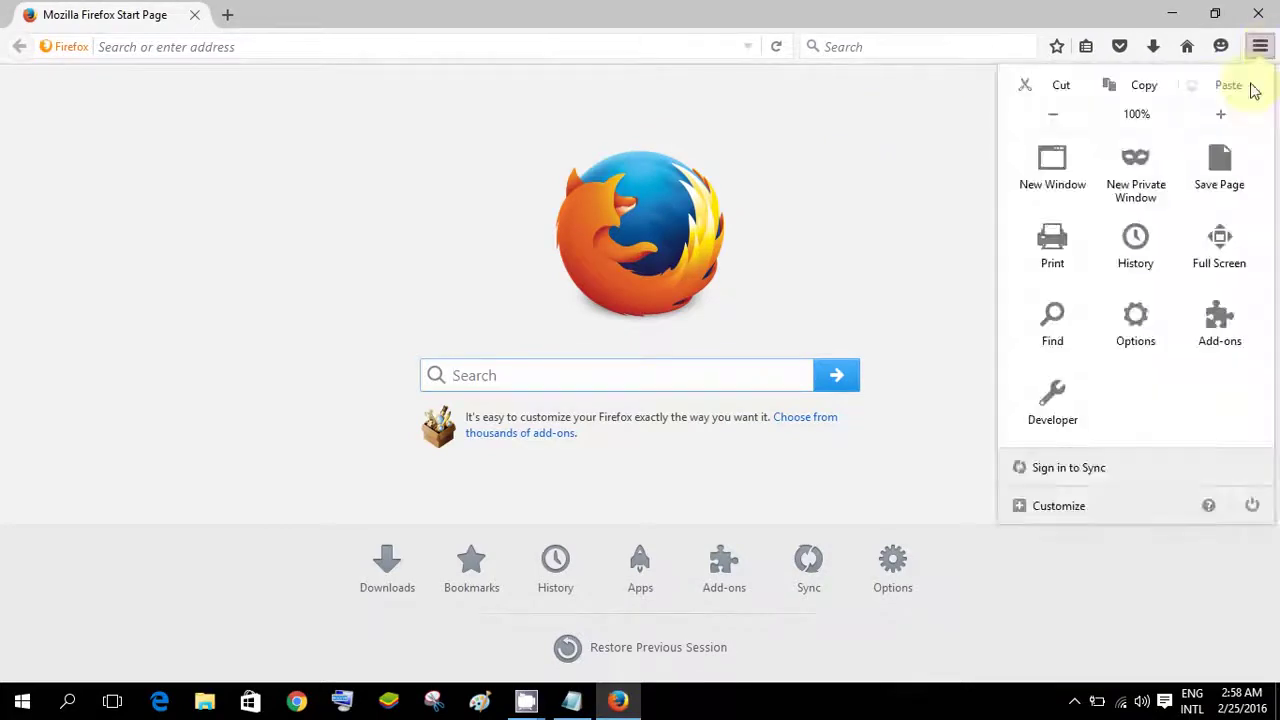
{"action": "left_click", "coordinate": [1209, 507]}
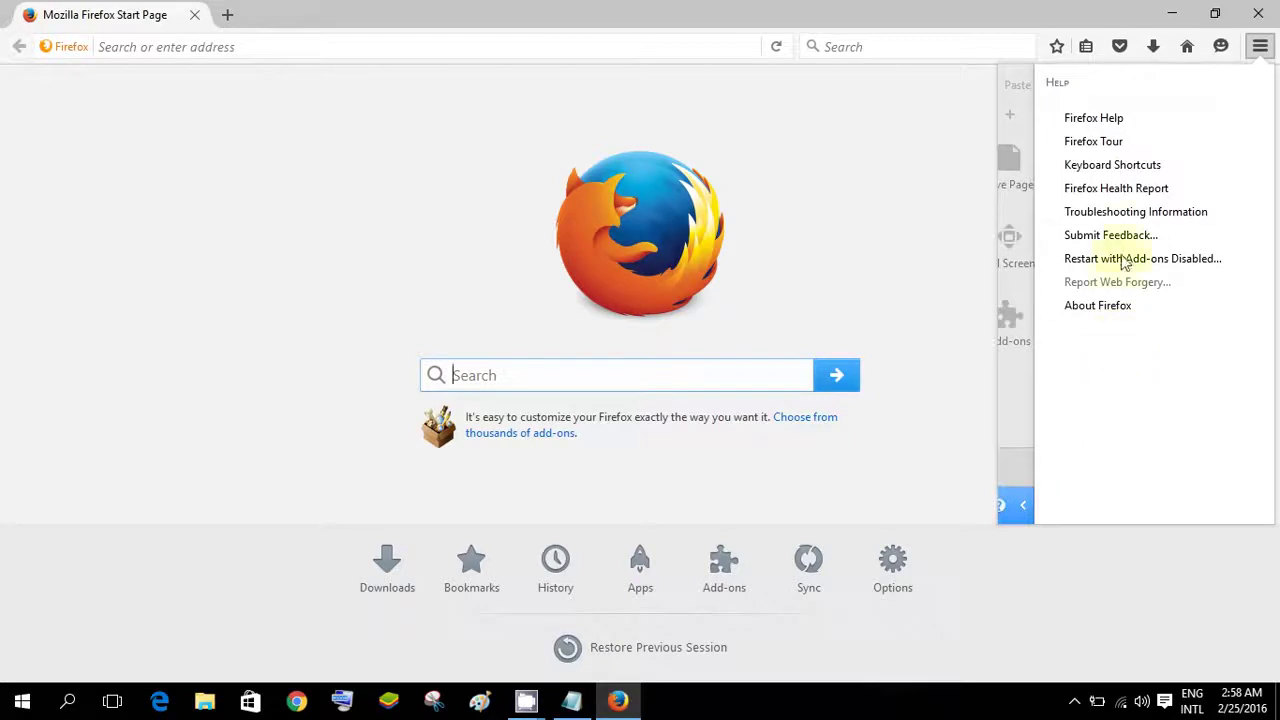
{"action": "left_click", "coordinate": [1114, 308]}
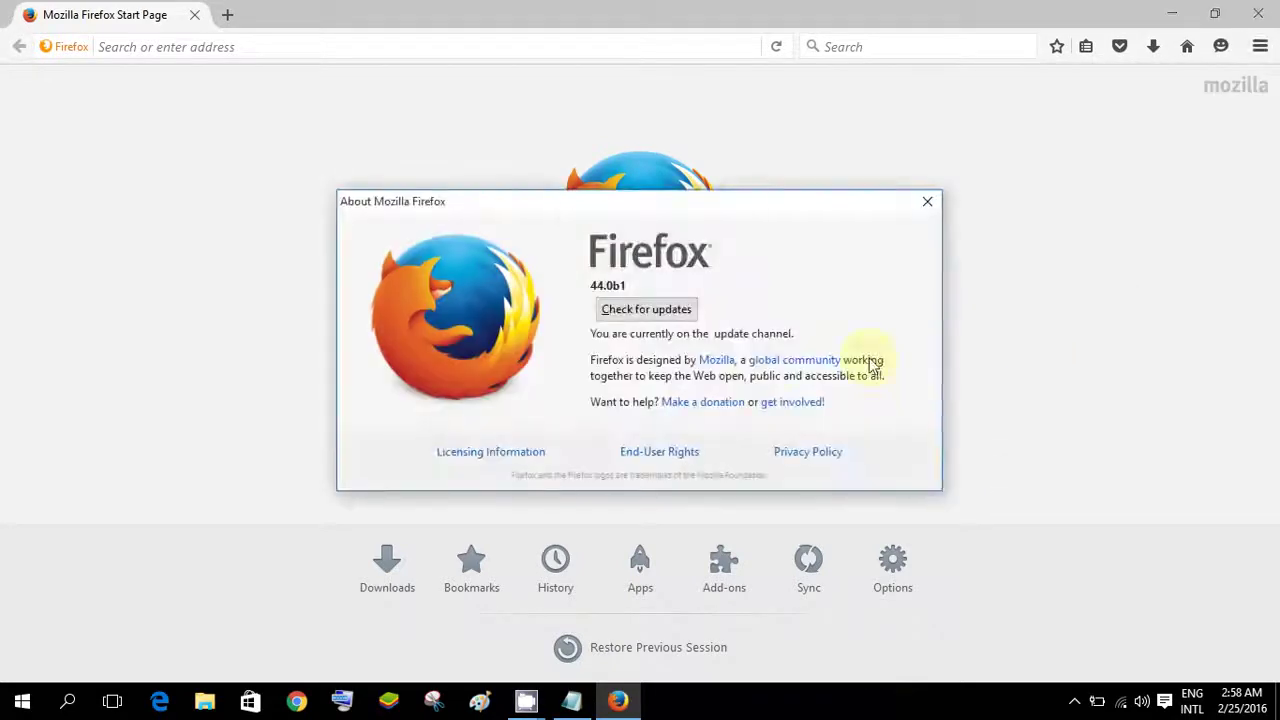
Step: Check for Firefox updates from the About window, and close the browser
{"action": "left_click", "coordinate": [652, 312]}
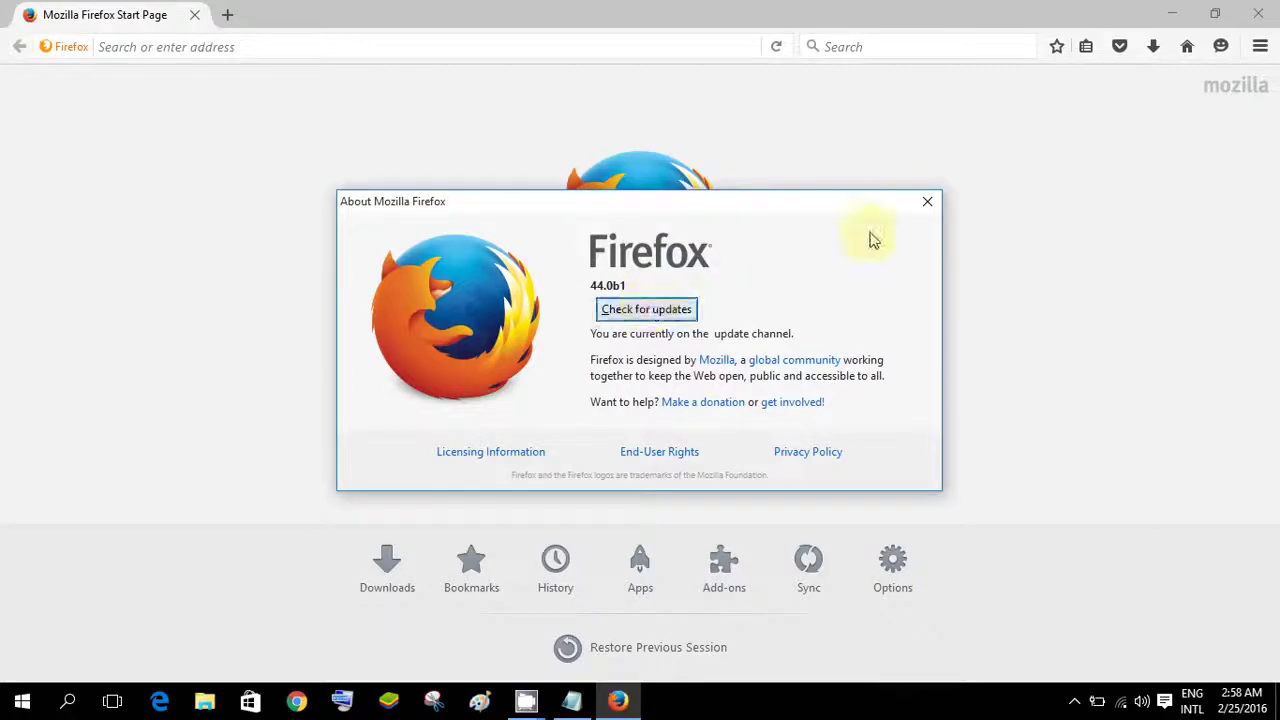
{"action": "left_click", "coordinate": [926, 204]}
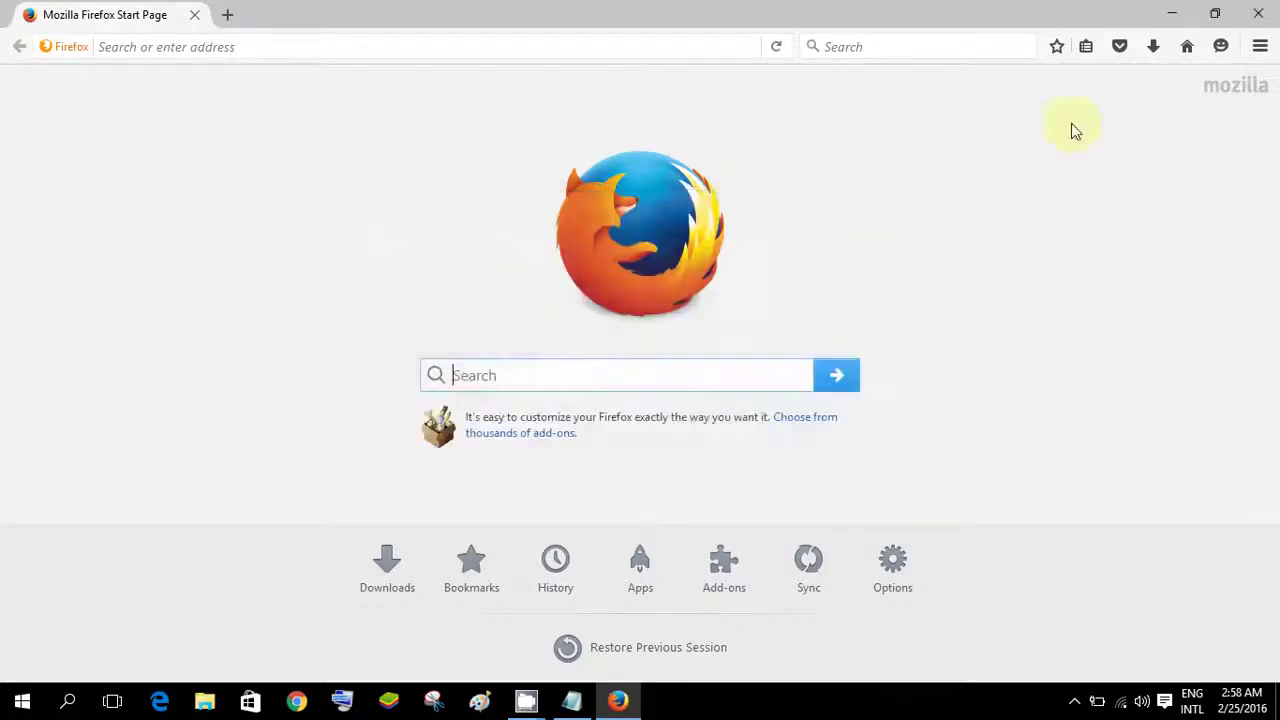
{"action": "left_click", "coordinate": [1256, 13]}
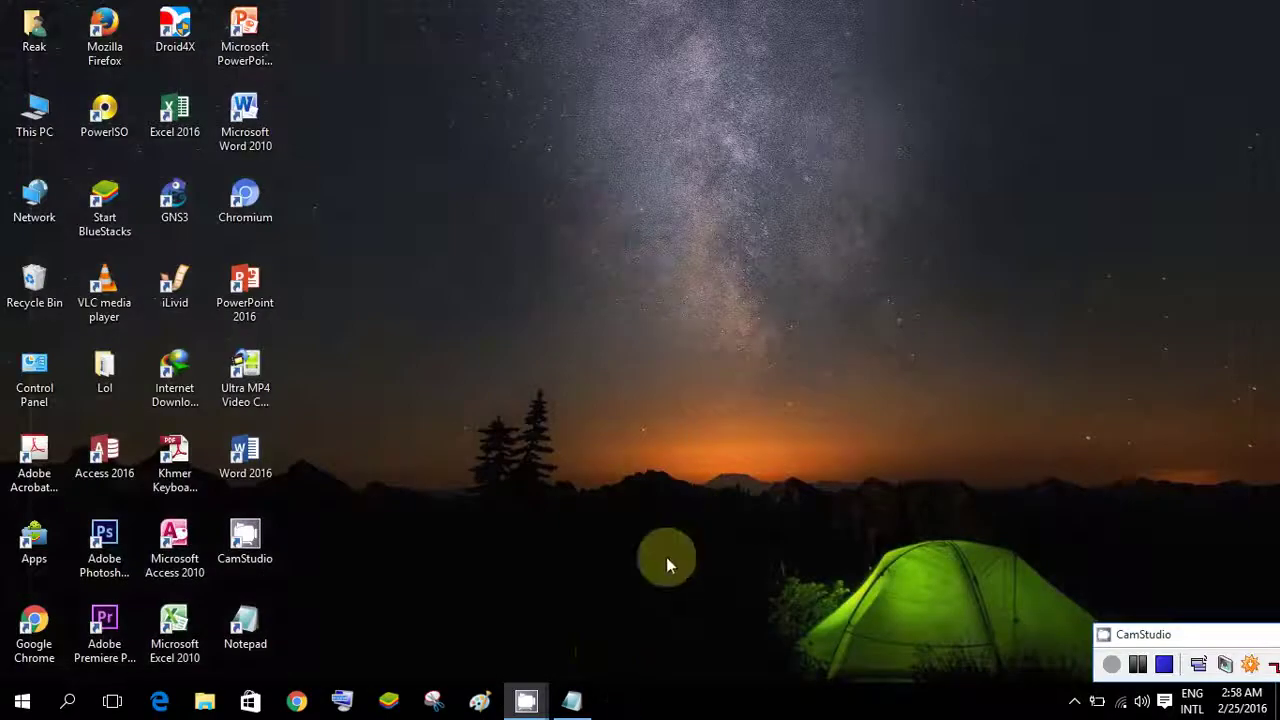
Step: Switch to the Notepad note and add the lines "well done" and "Thanks for watching", and stop the screen recording
{"action": "left_click", "coordinate": [573, 698]}
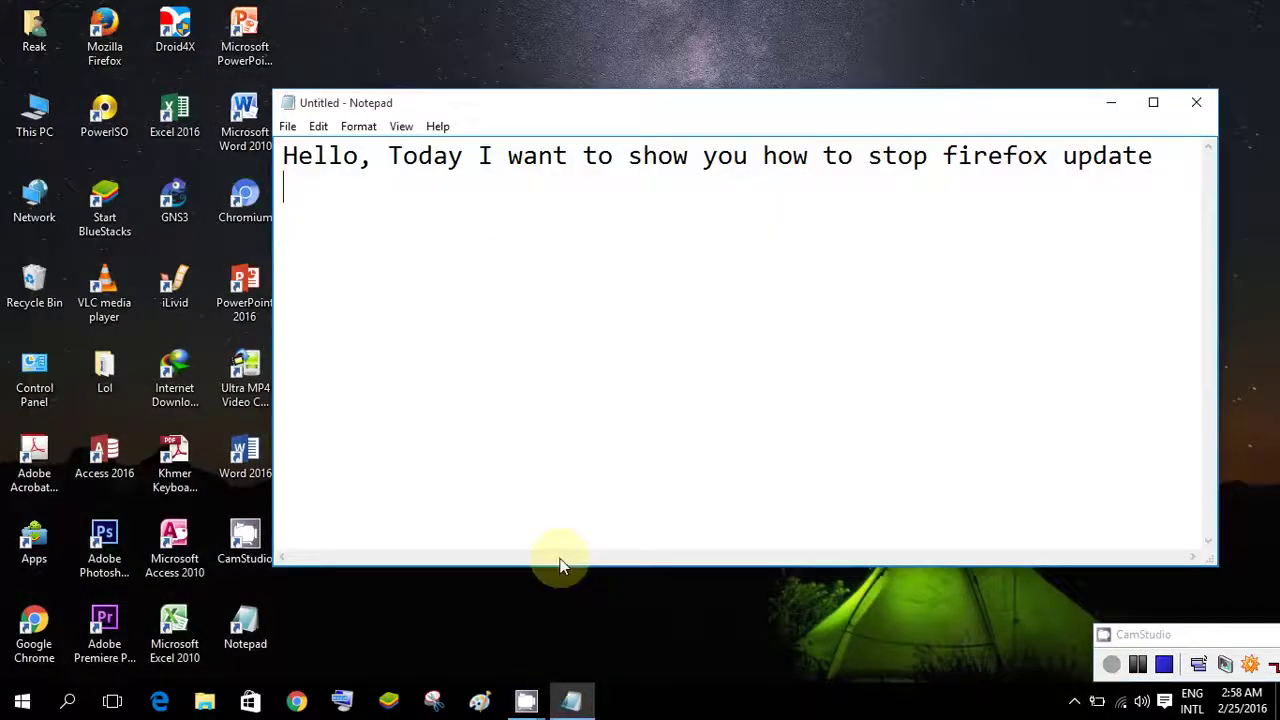
{"action": "type", "text": "W"}
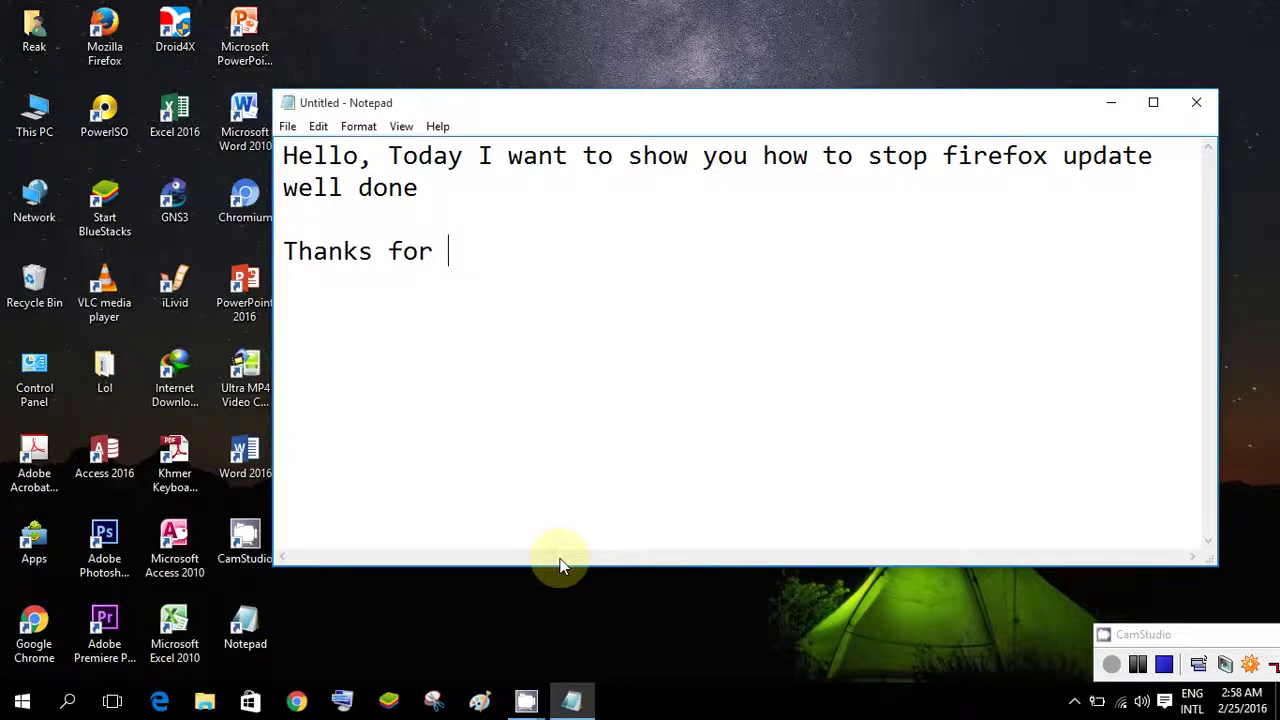
{"action": "type", "text": "watching"}
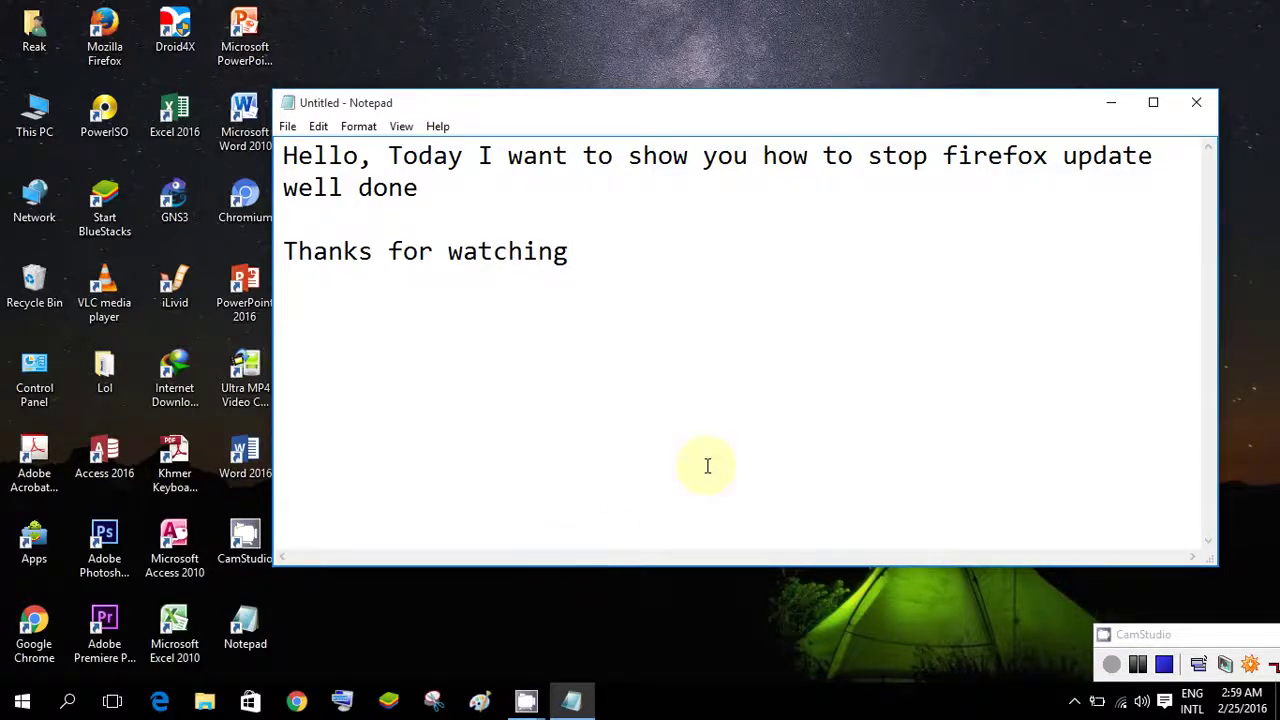
{"action": "left_click", "coordinate": [1164, 666]}
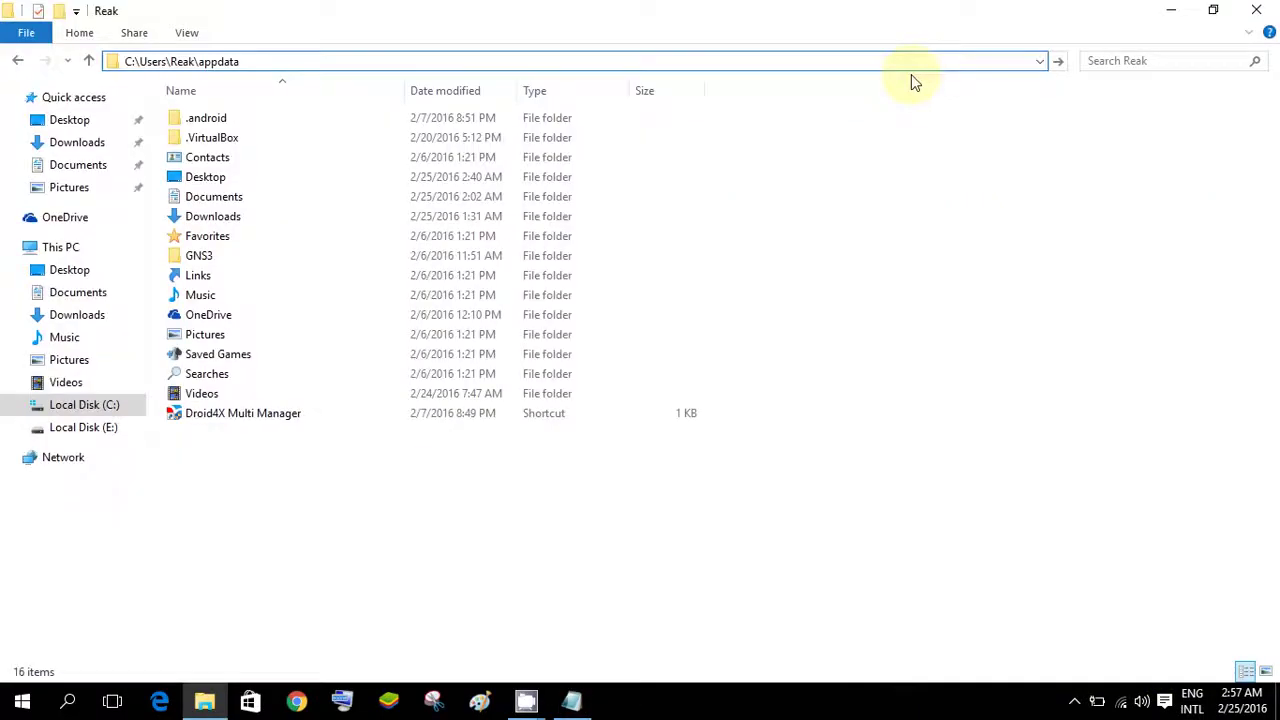
Step: Open AppData\Local\Mozilla\updates in the profile folder and delete its E7CF176E110C211B subfolder
{"action": "left_click", "coordinate": [1061, 63]}
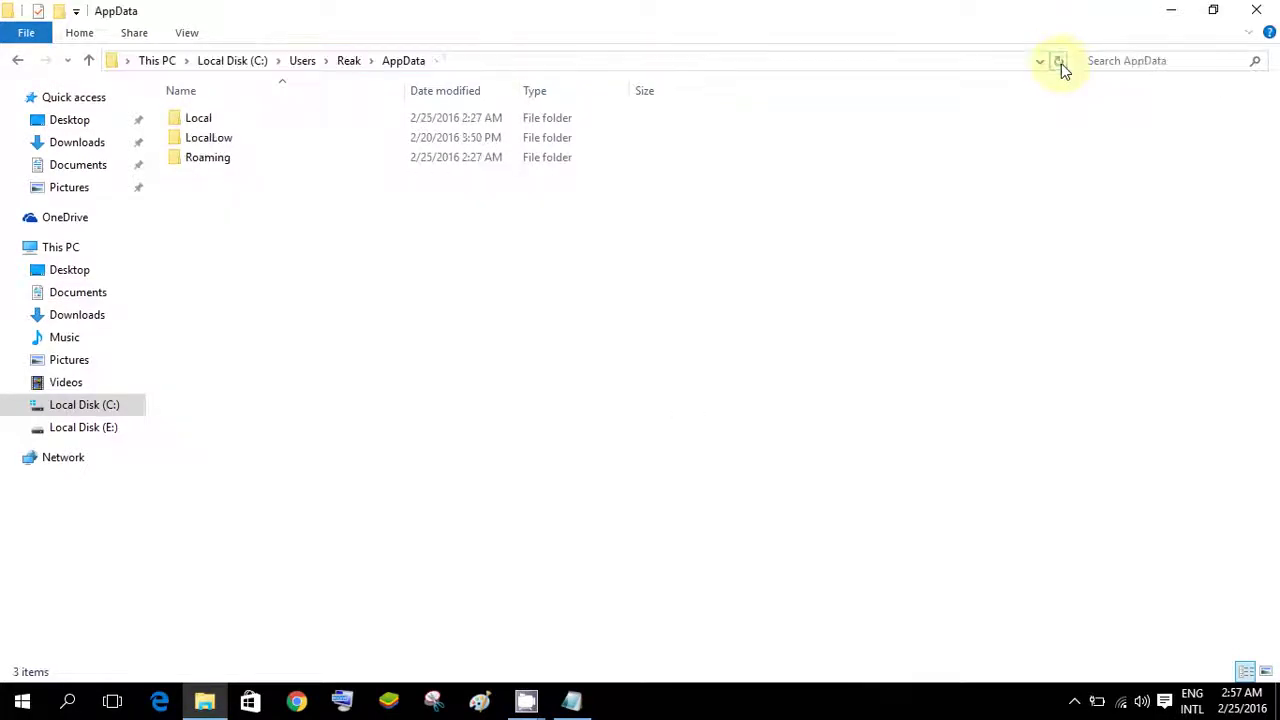
{"action": "double_click", "coordinate": [296, 119]}
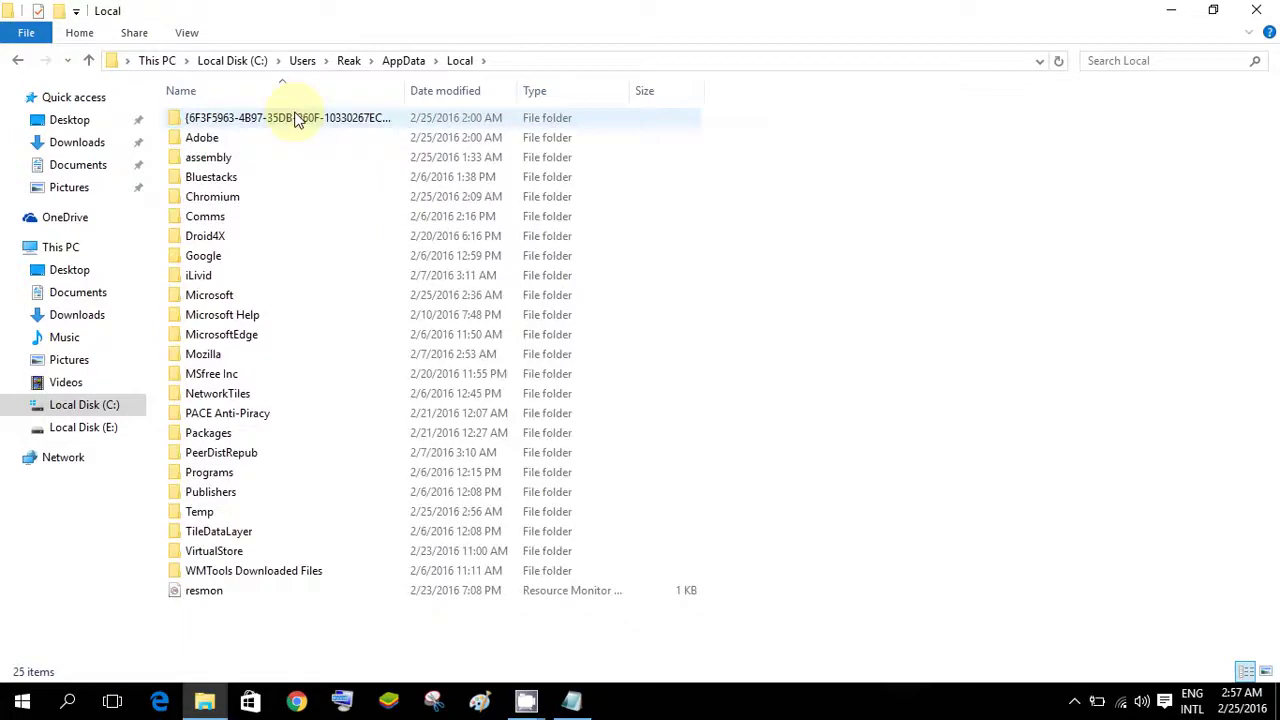
{"action": "double_click", "coordinate": [205, 356]}
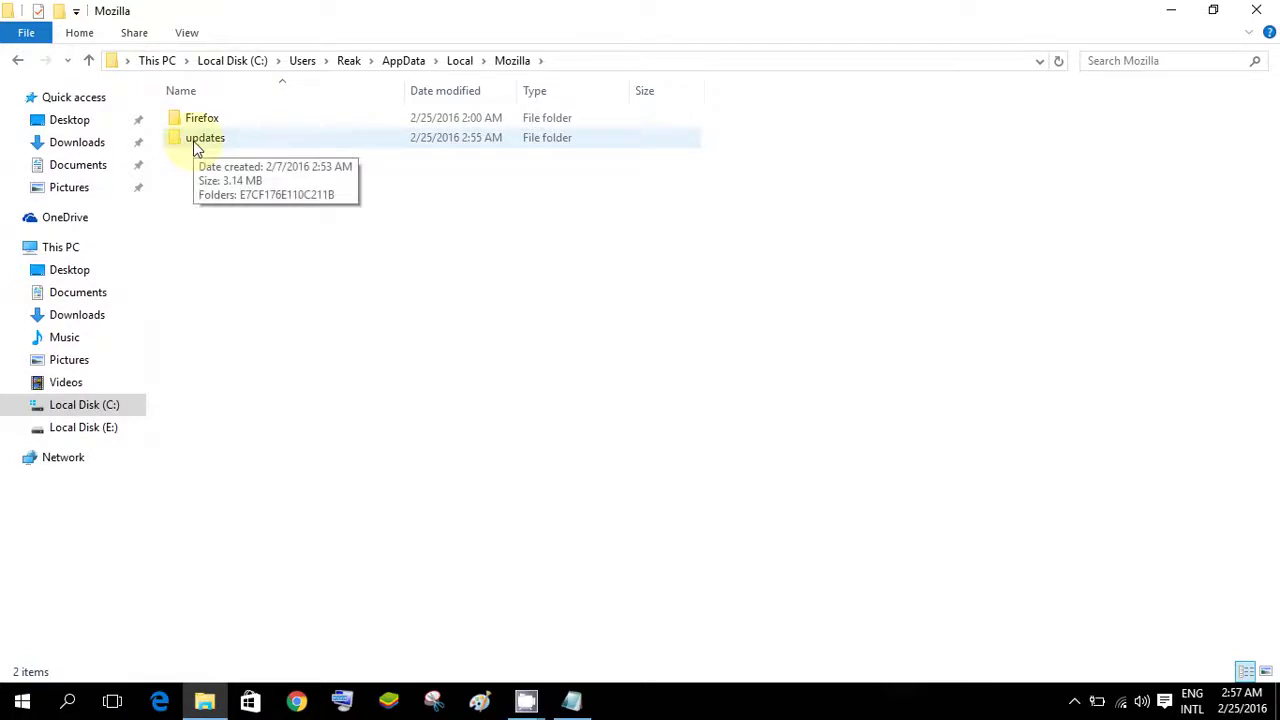
{"action": "double_click", "coordinate": [197, 140]}
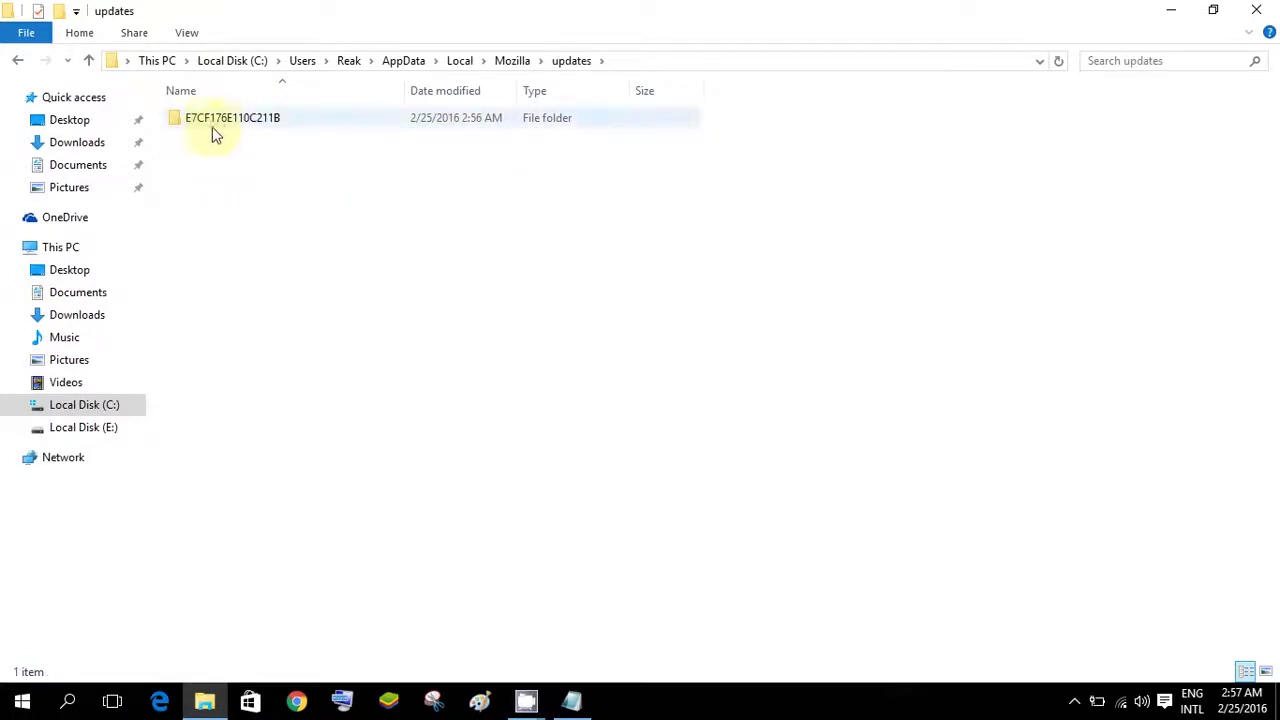
{"action": "right_click", "coordinate": [220, 120]}
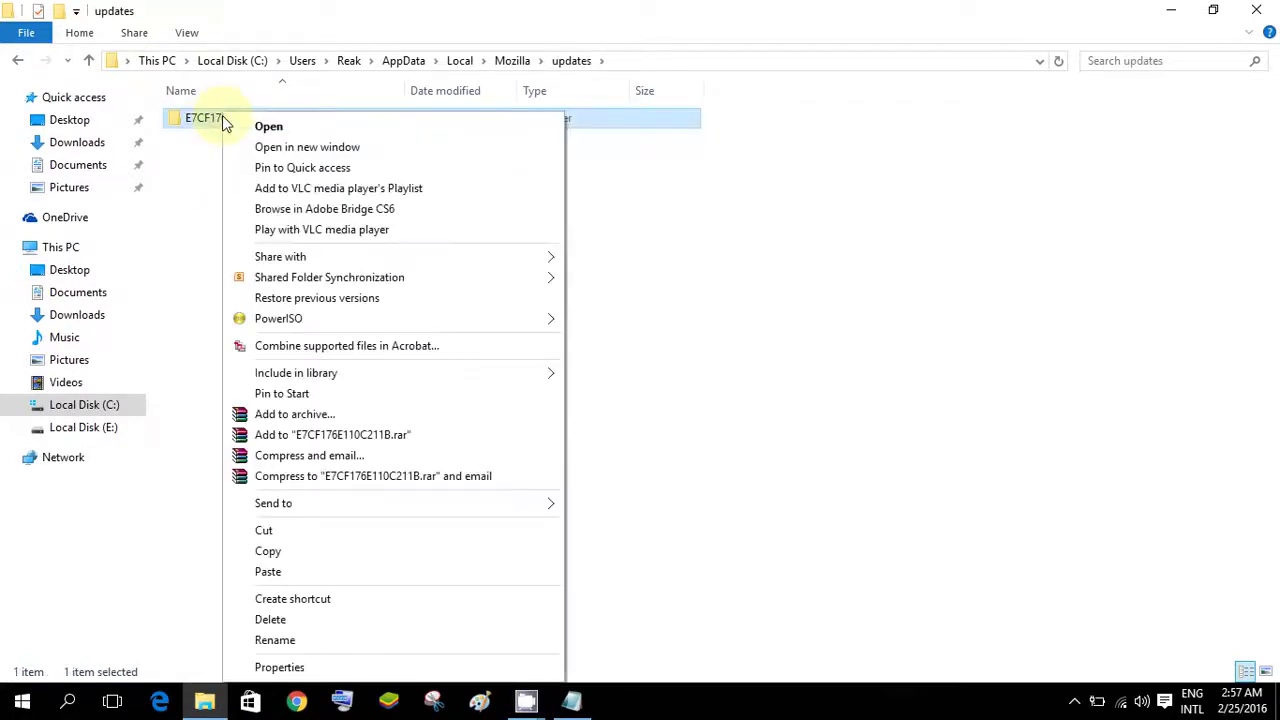
{"action": "left_click", "coordinate": [296, 622]}
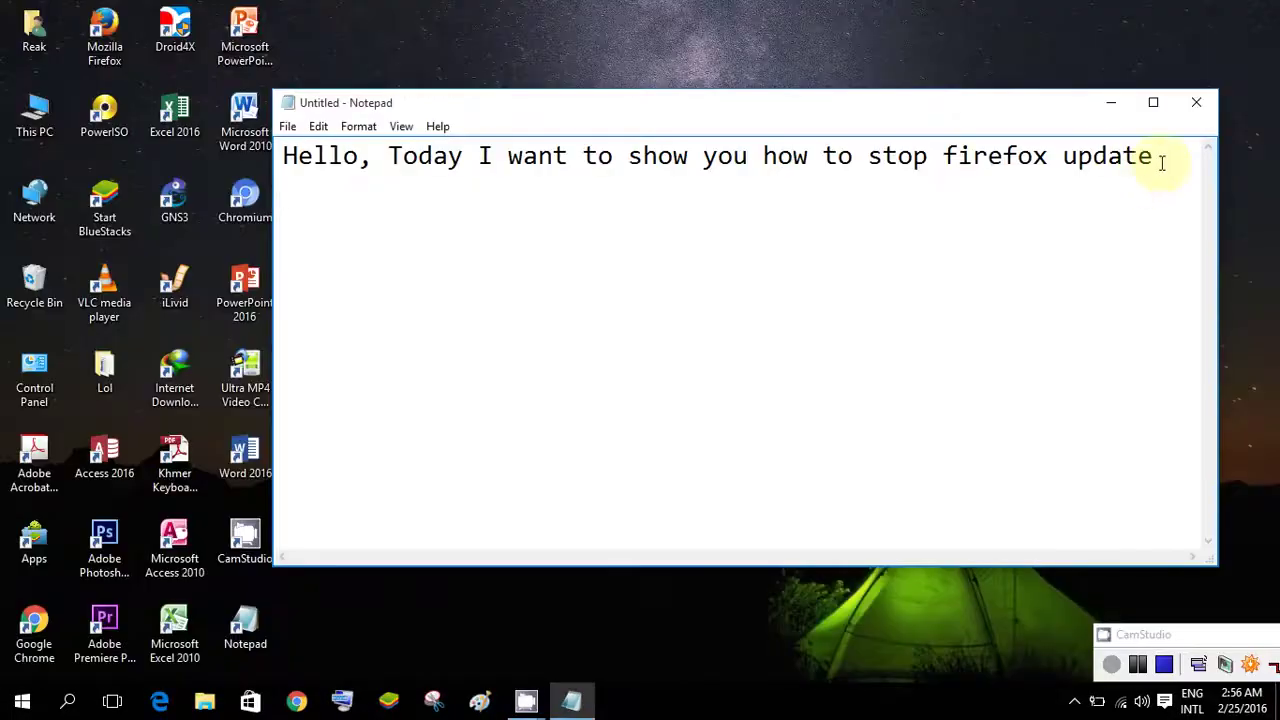
{"action": "left_click_drag", "start_coordinate": [1157, 157], "coordinate": [262, 162]}
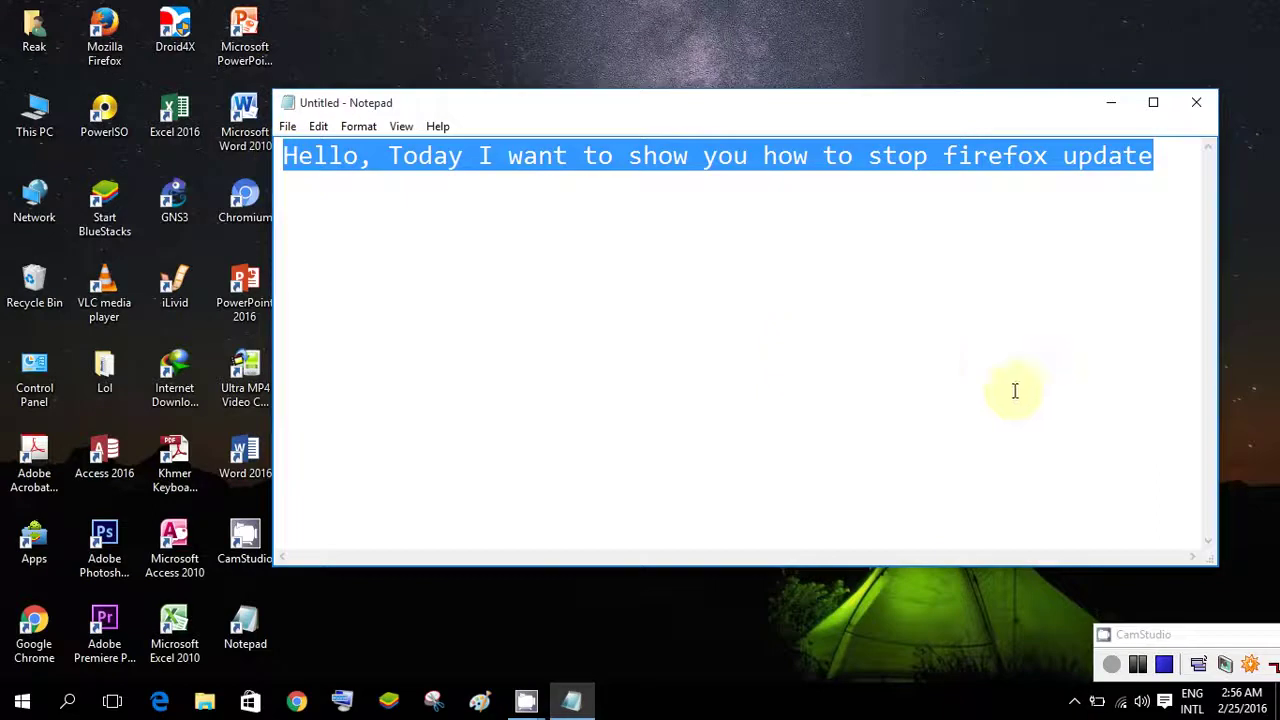
{"action": "left_click", "coordinate": [1171, 334]}
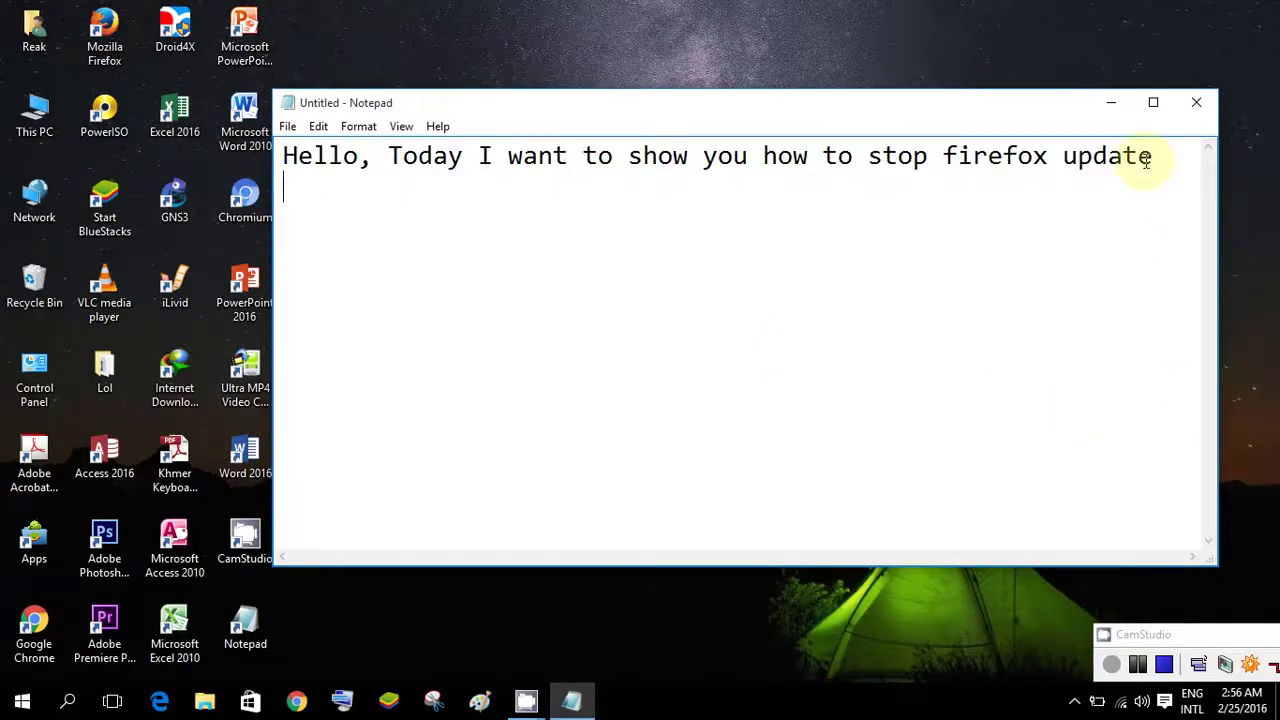
Step: Minimize the note, launch Firefox and view its update status in the About Firefox window, then close it
{"action": "left_click", "coordinate": [1110, 102]}
{"action": "double_click", "coordinate": [105, 35]}
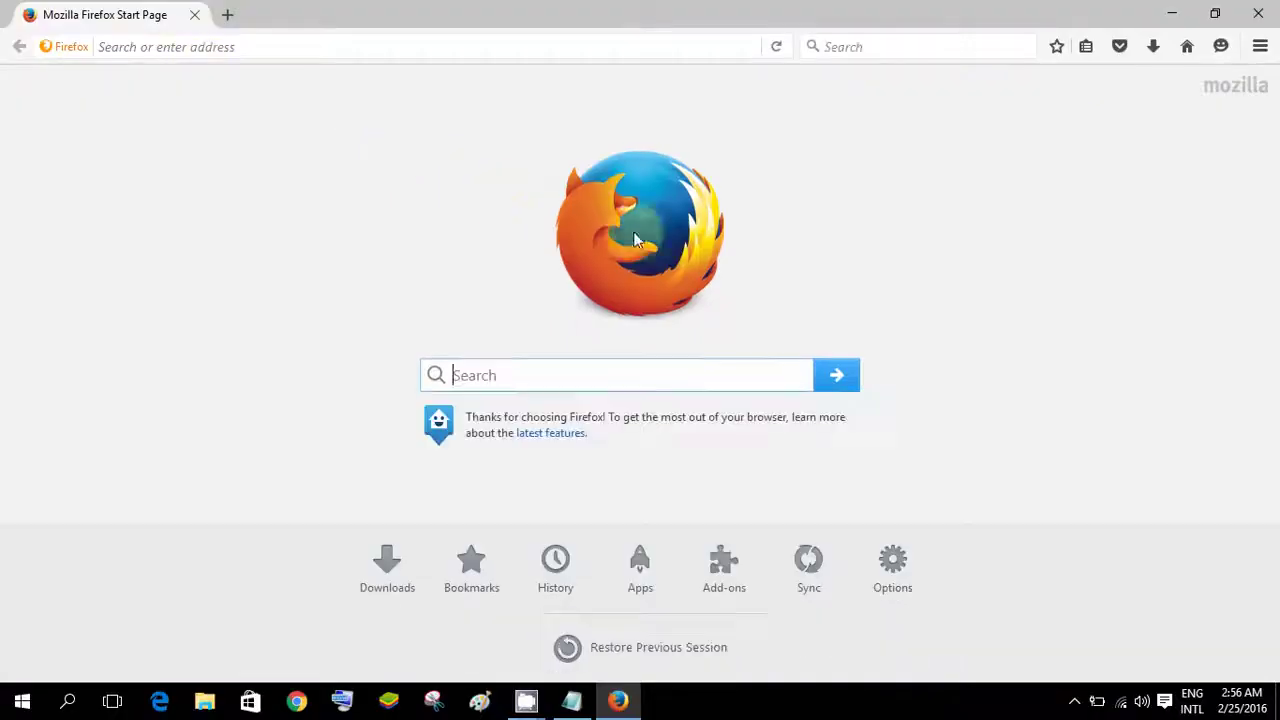
{"action": "left_click", "coordinate": [1264, 52]}
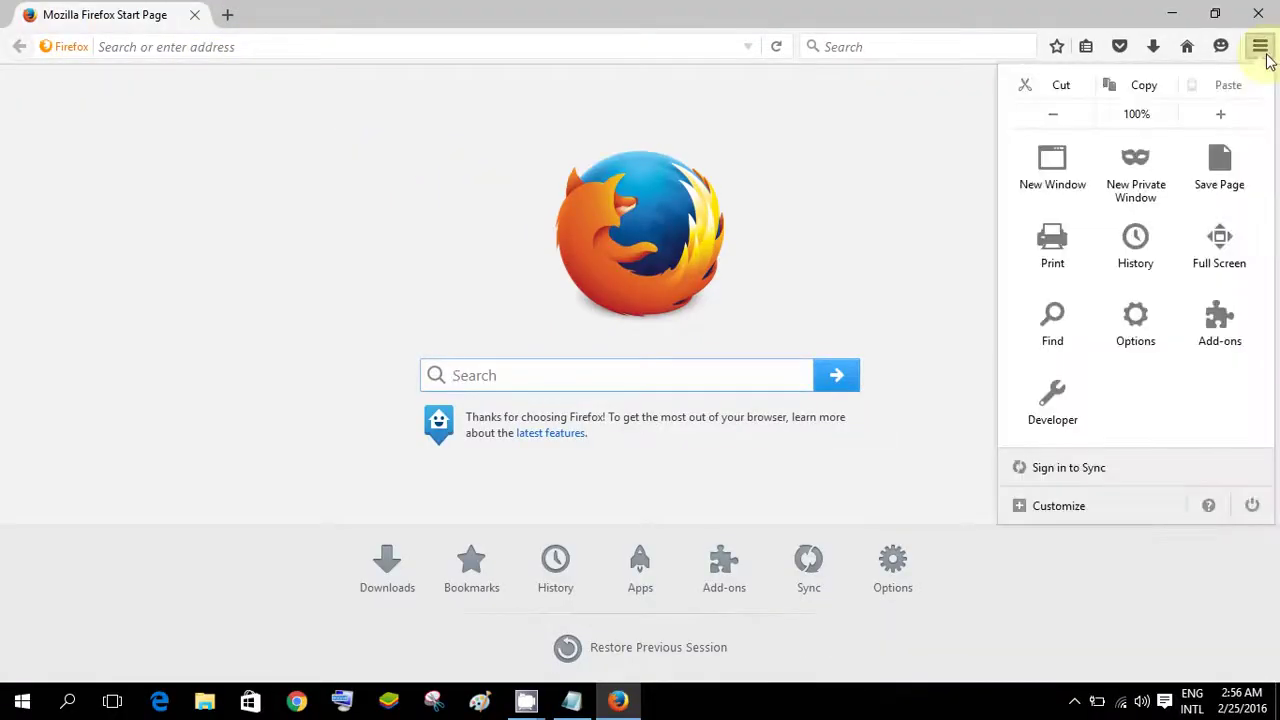
{"action": "left_click", "coordinate": [1207, 505]}
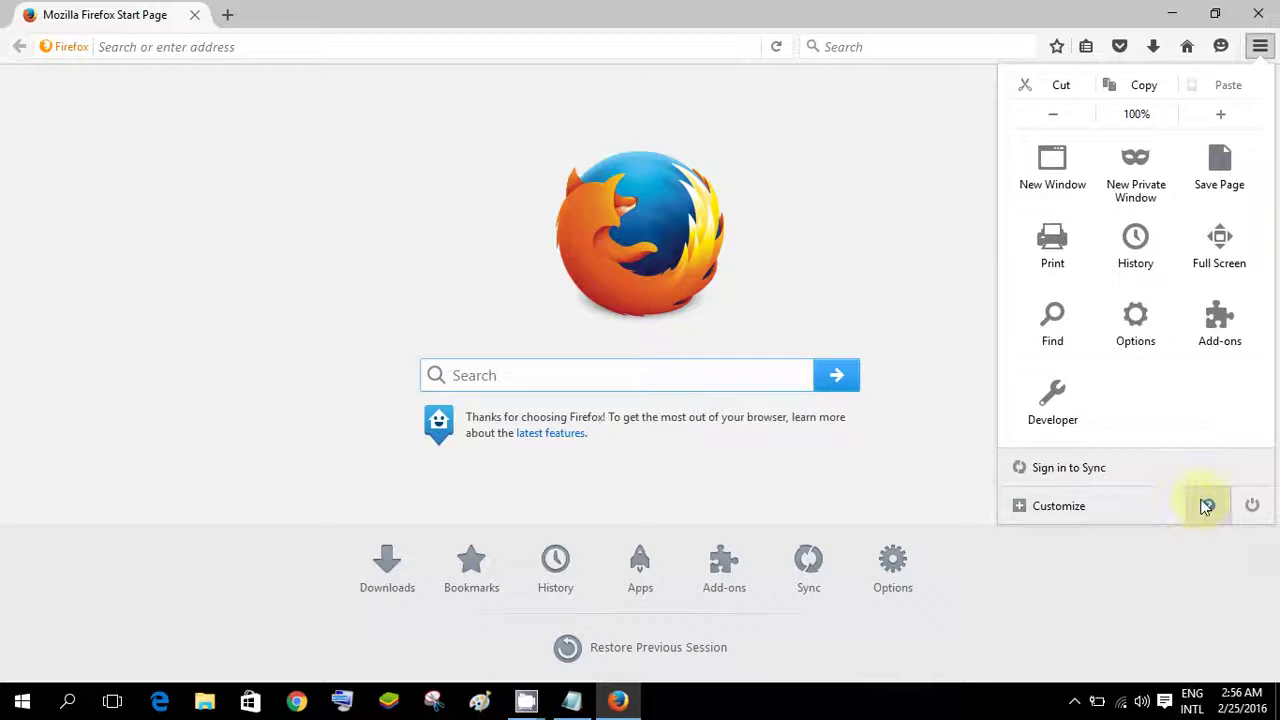
{"action": "left_click", "coordinate": [1103, 314]}
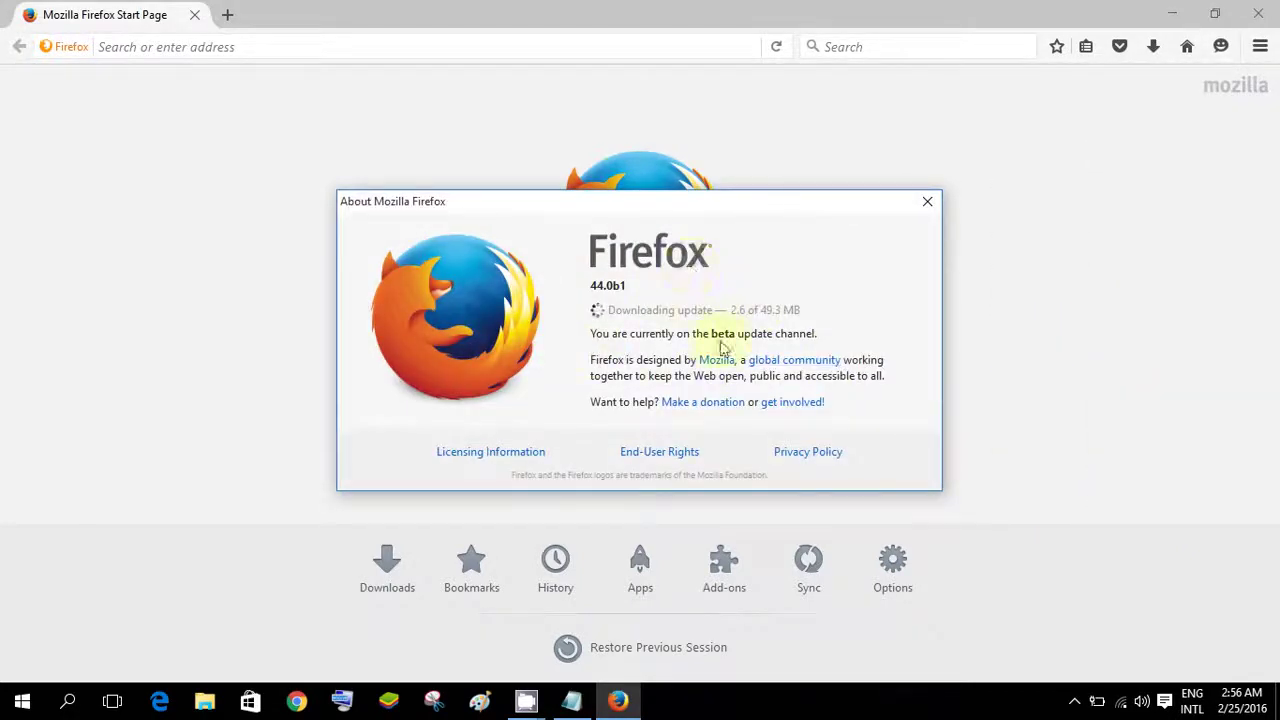
{"action": "left_click", "coordinate": [928, 203]}
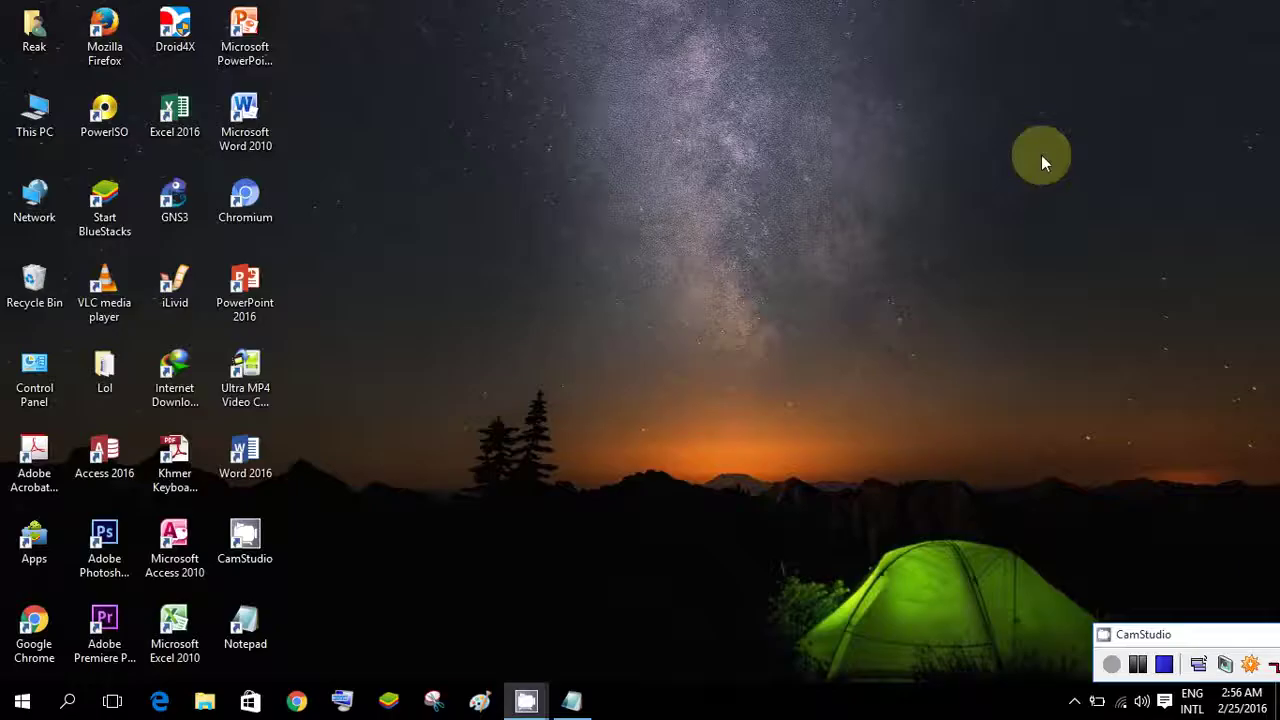
Step: Open the current user's profile folder inside Users on Local Disk (C:)
{"action": "right_click", "coordinate": [15, 115]}
{"action": "left_click", "coordinate": [62, 124]}
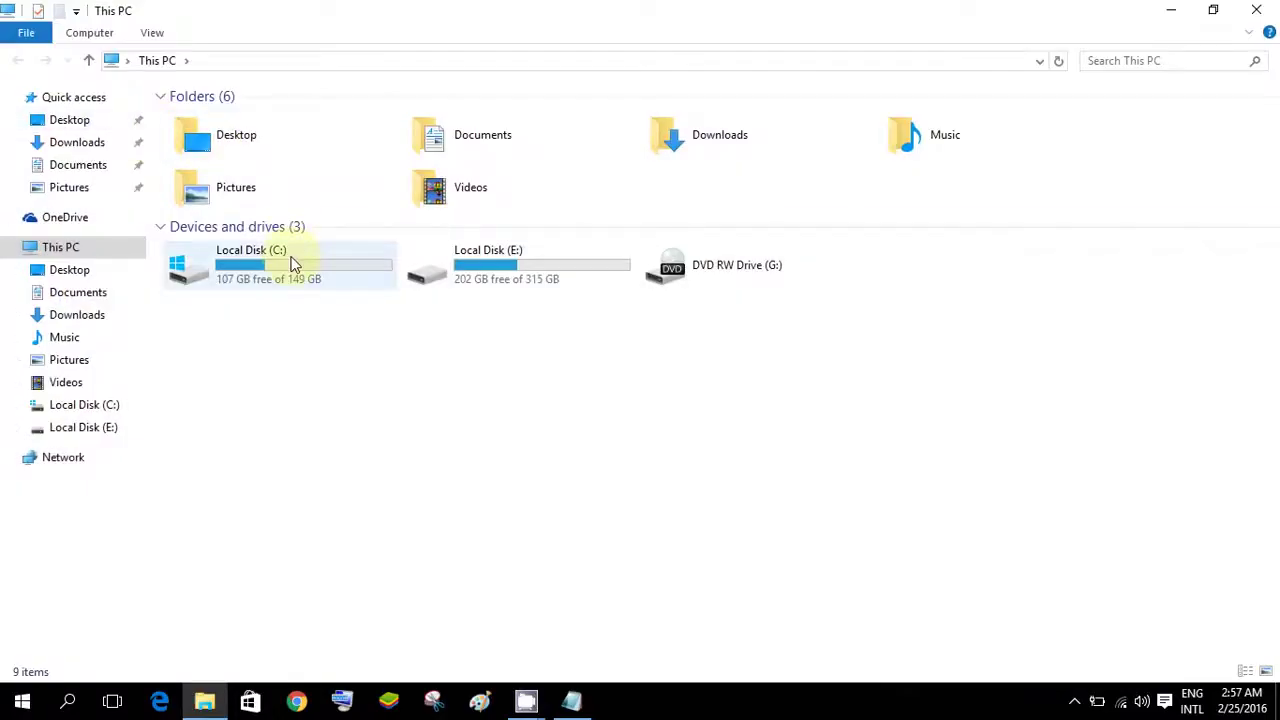
{"action": "double_click", "coordinate": [291, 263]}
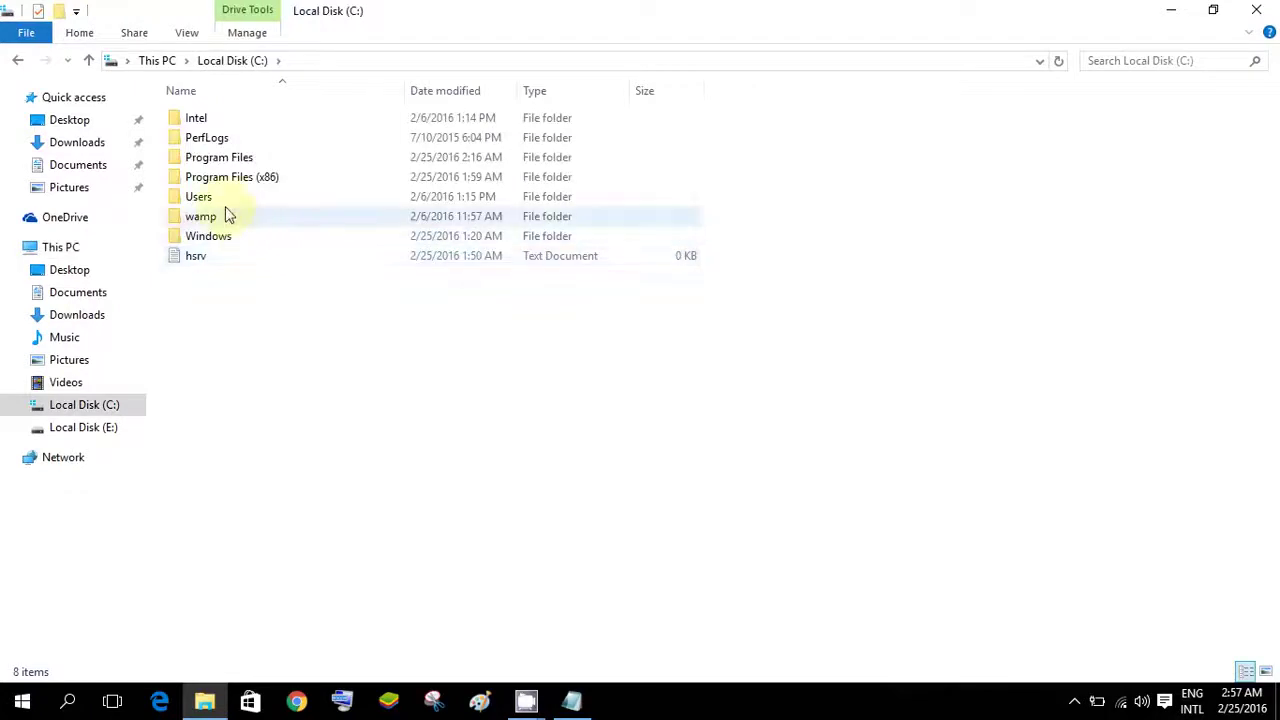
{"action": "double_click", "coordinate": [222, 205]}
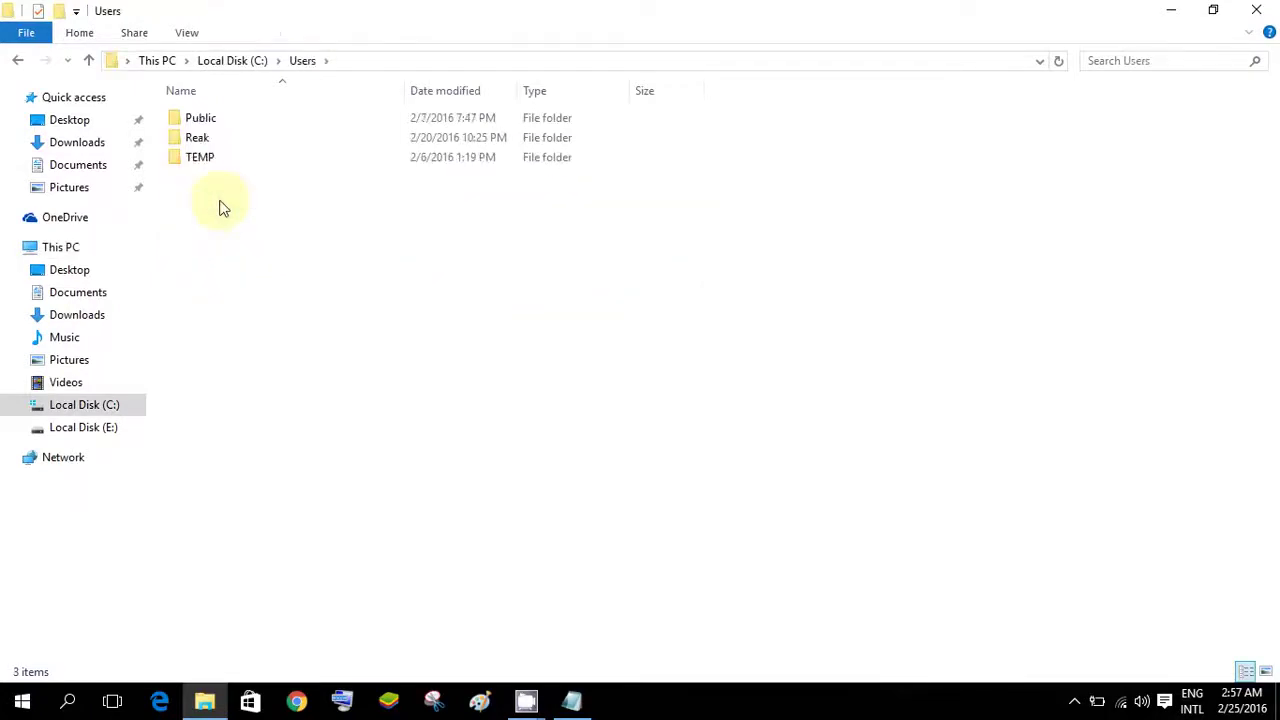
{"action": "double_click", "coordinate": [277, 137]}
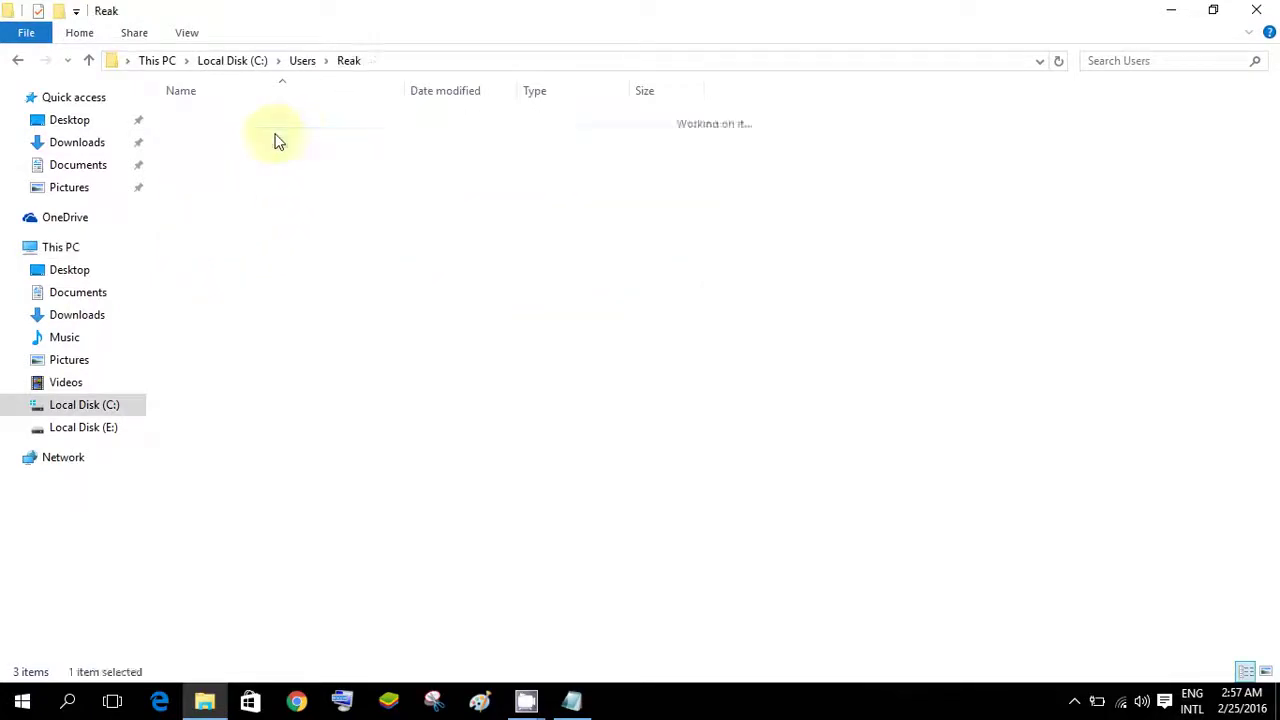
Step: Extend the profile folder's path with \appdata to reach the hidden AppData folder
{"action": "left_click", "coordinate": [398, 66]}
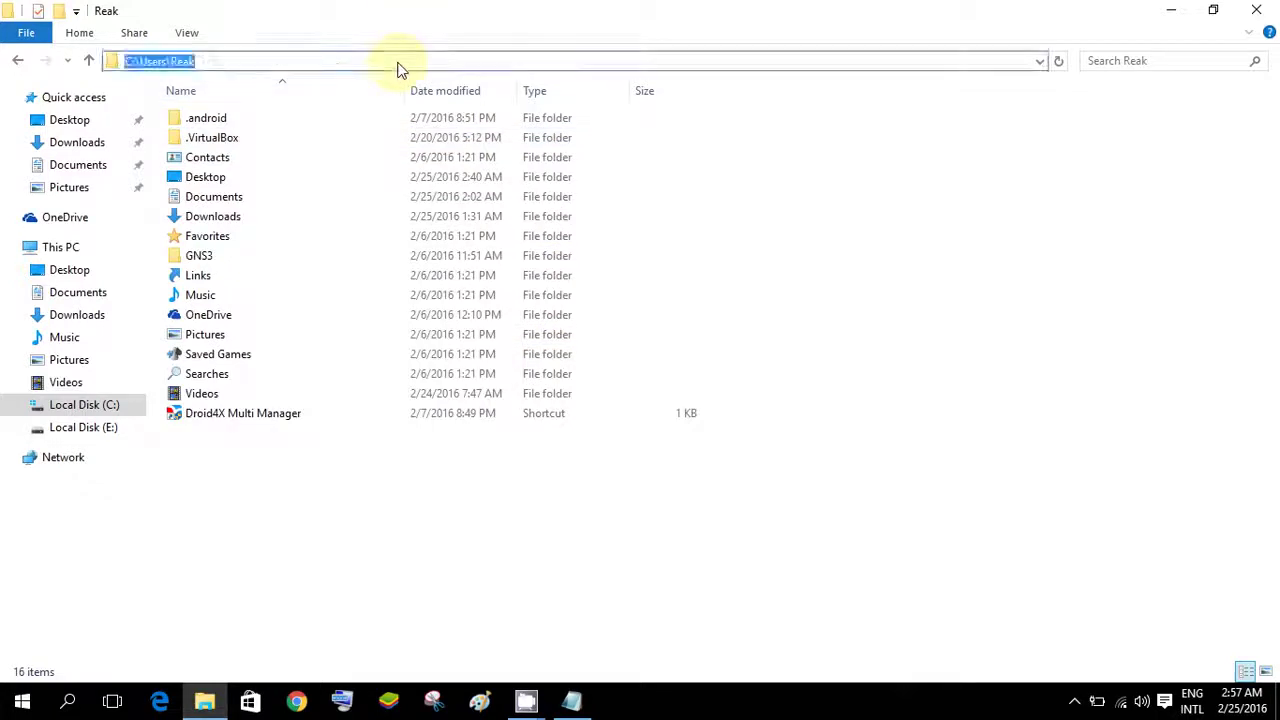
{"action": "left_click", "coordinate": [398, 66]}
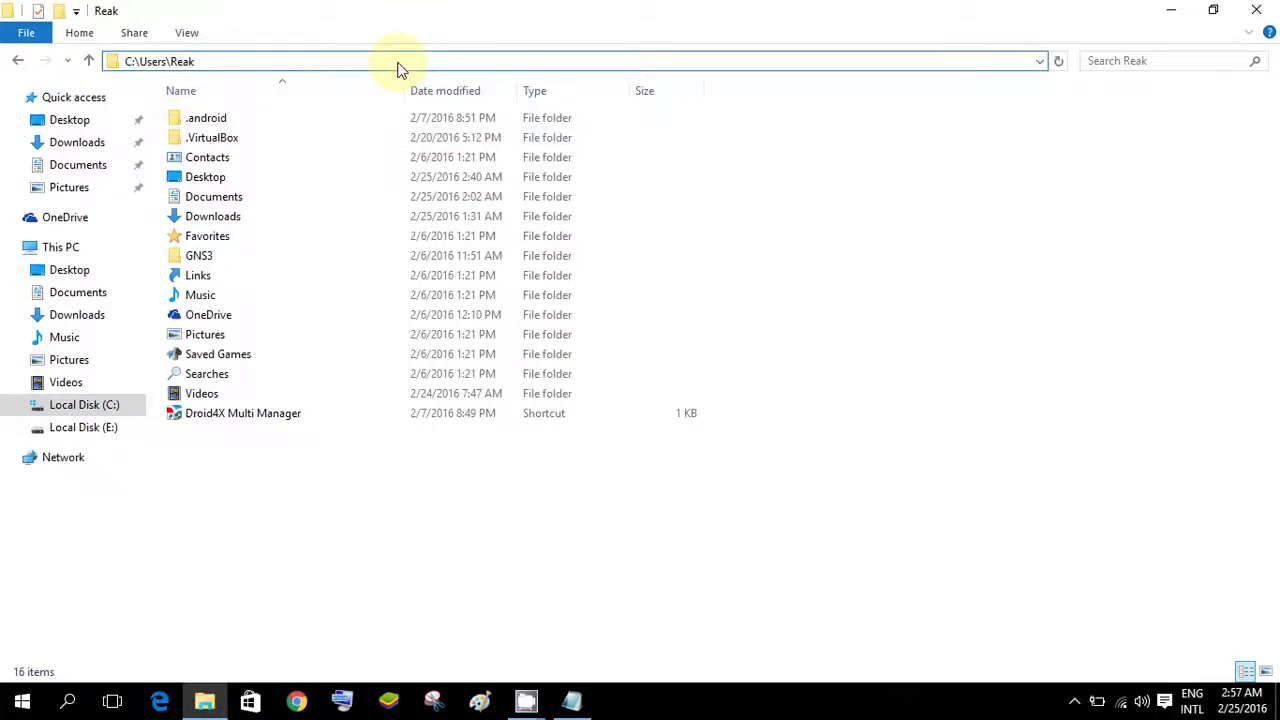
{"action": "type", "text": "\\"}
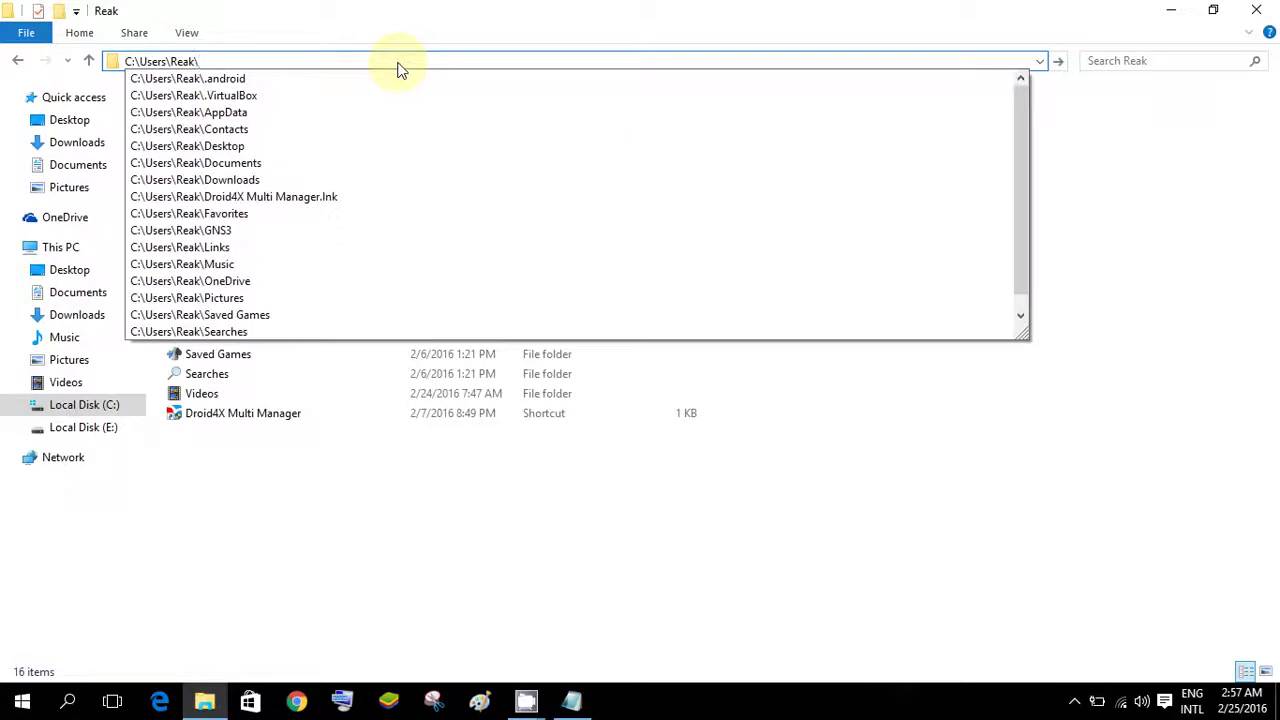
{"action": "type", "text": "ap"}
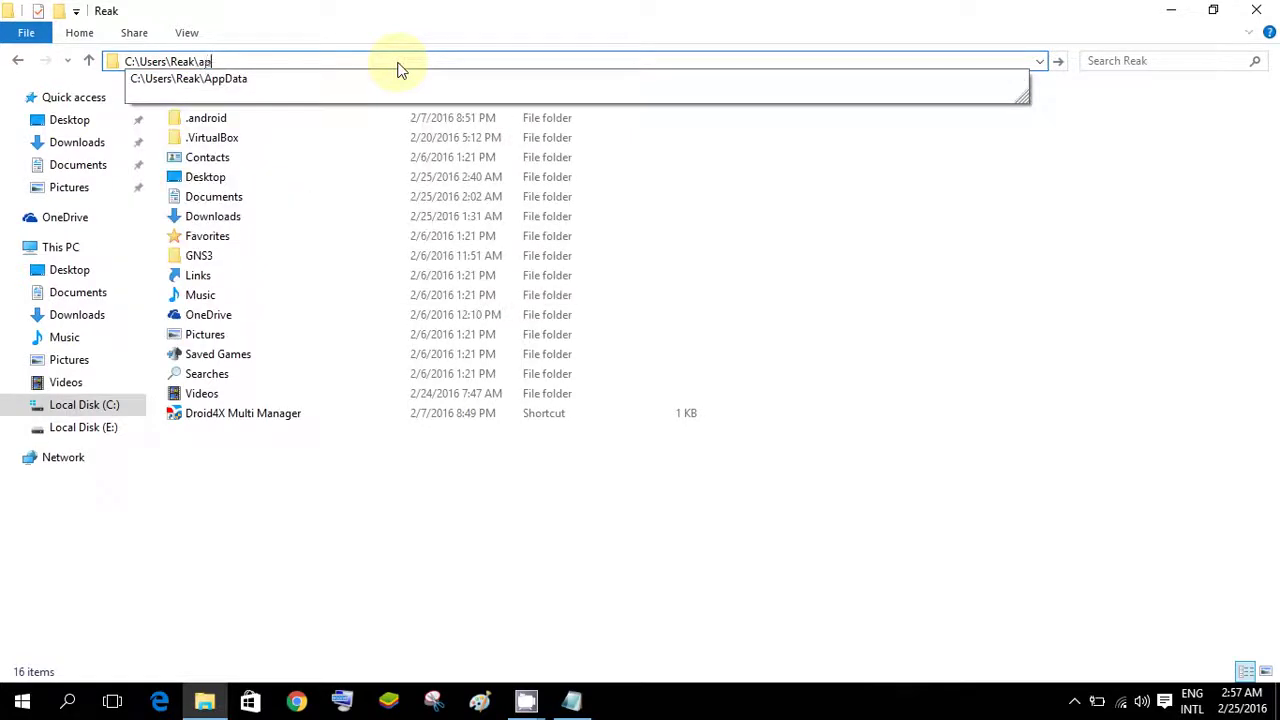
{"action": "type", "text": "pdata"}
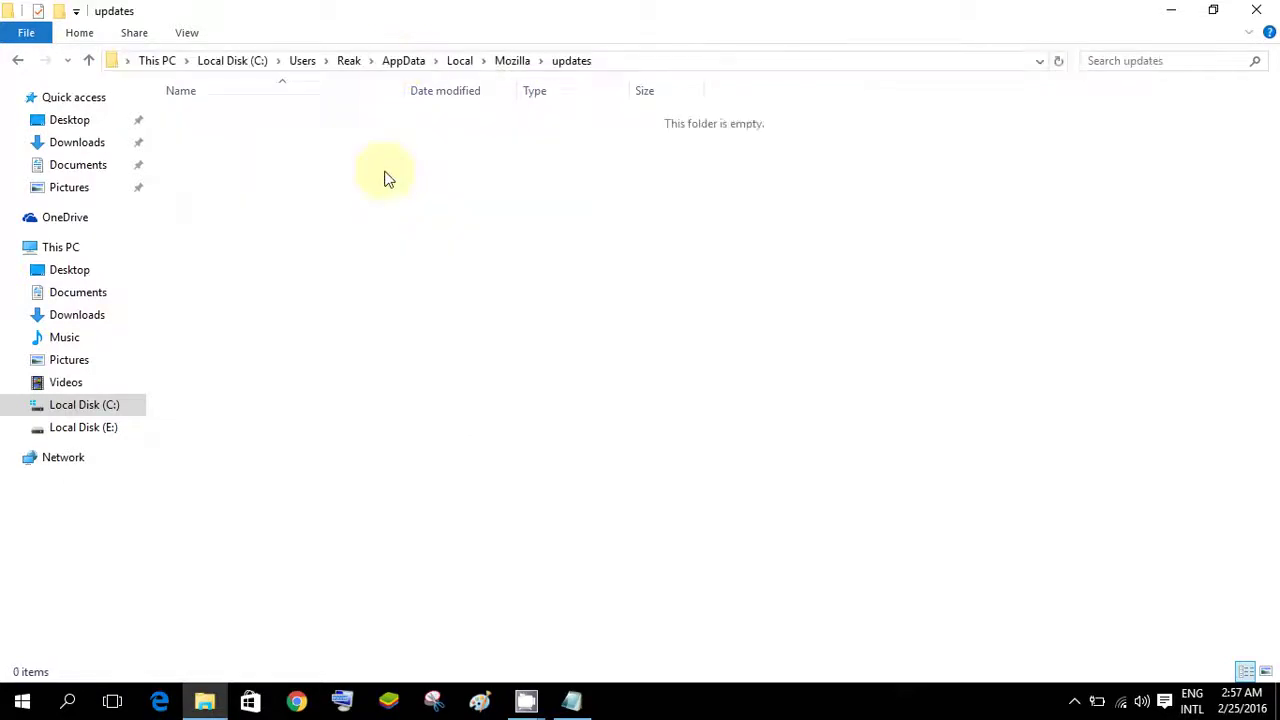
Step: Open the updates folder's security properties, select the current user account and bring up the permissions editor
{"action": "right_click", "coordinate": [386, 175]}
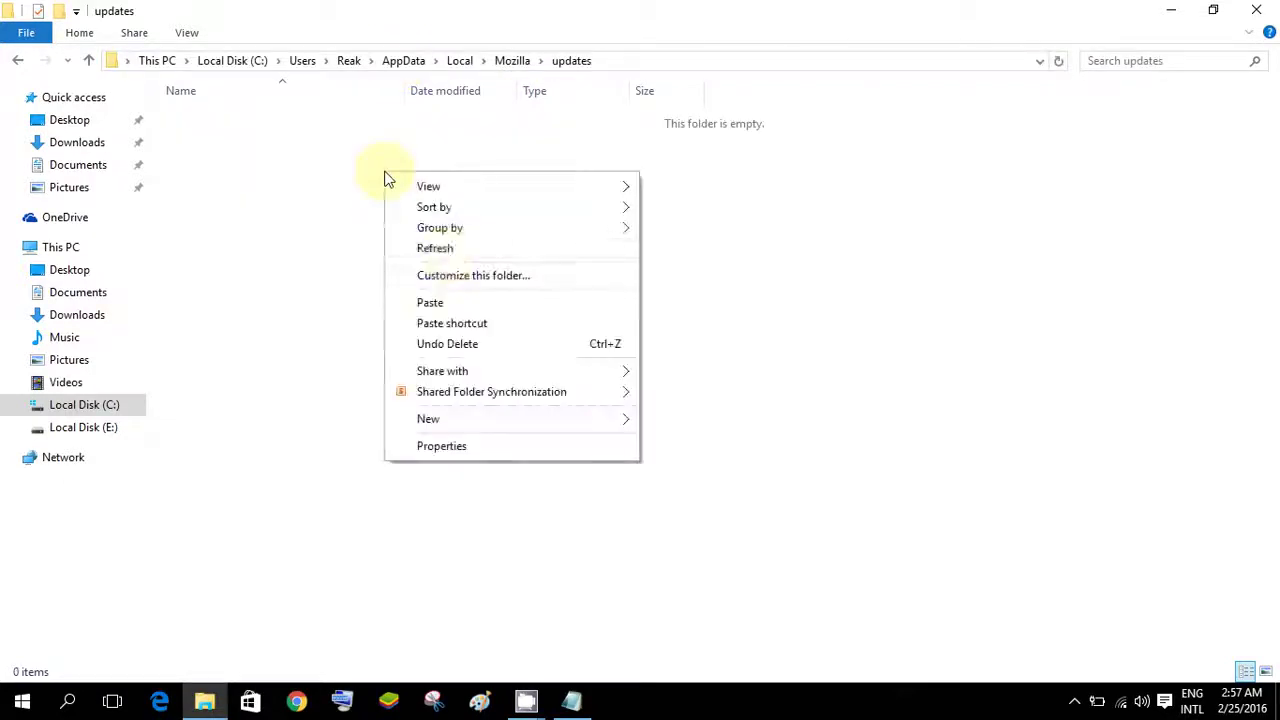
{"action": "left_click", "coordinate": [474, 447]}
{"action": "left_click_drag", "start_coordinate": [143, 100], "coordinate": [344, 113]}
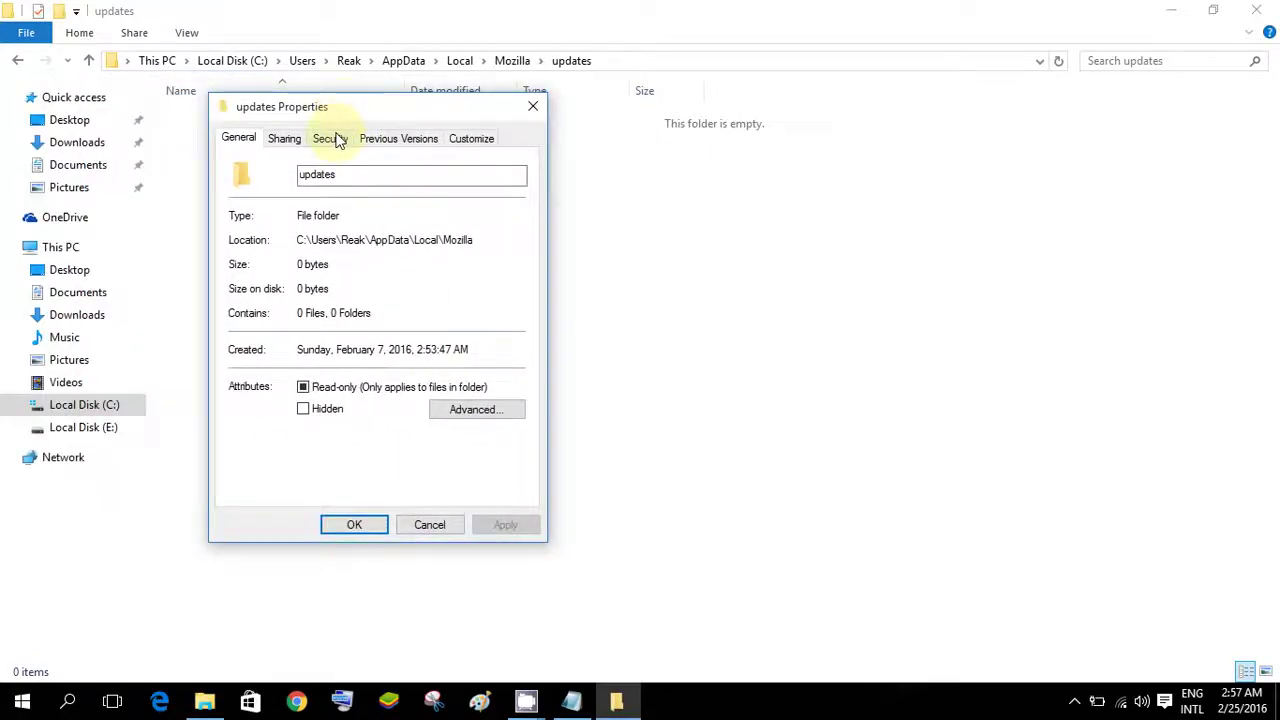
{"action": "left_click", "coordinate": [336, 139]}
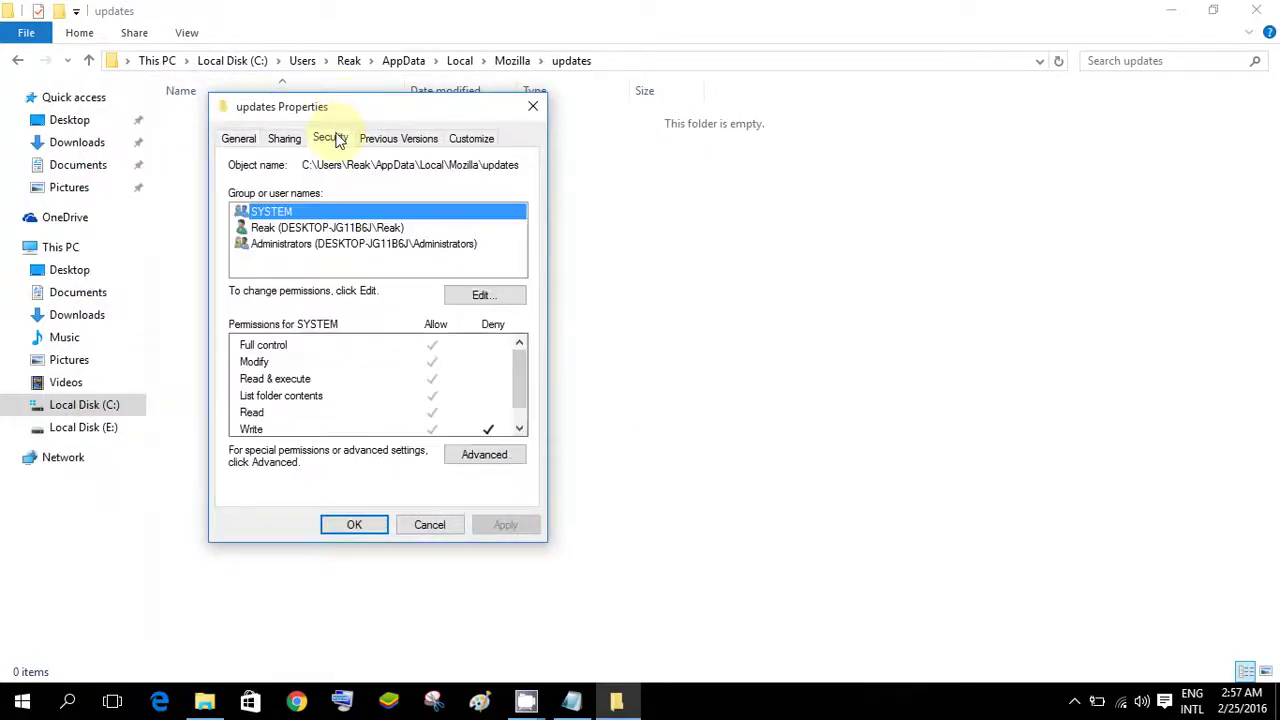
{"action": "left_click", "coordinate": [325, 230]}
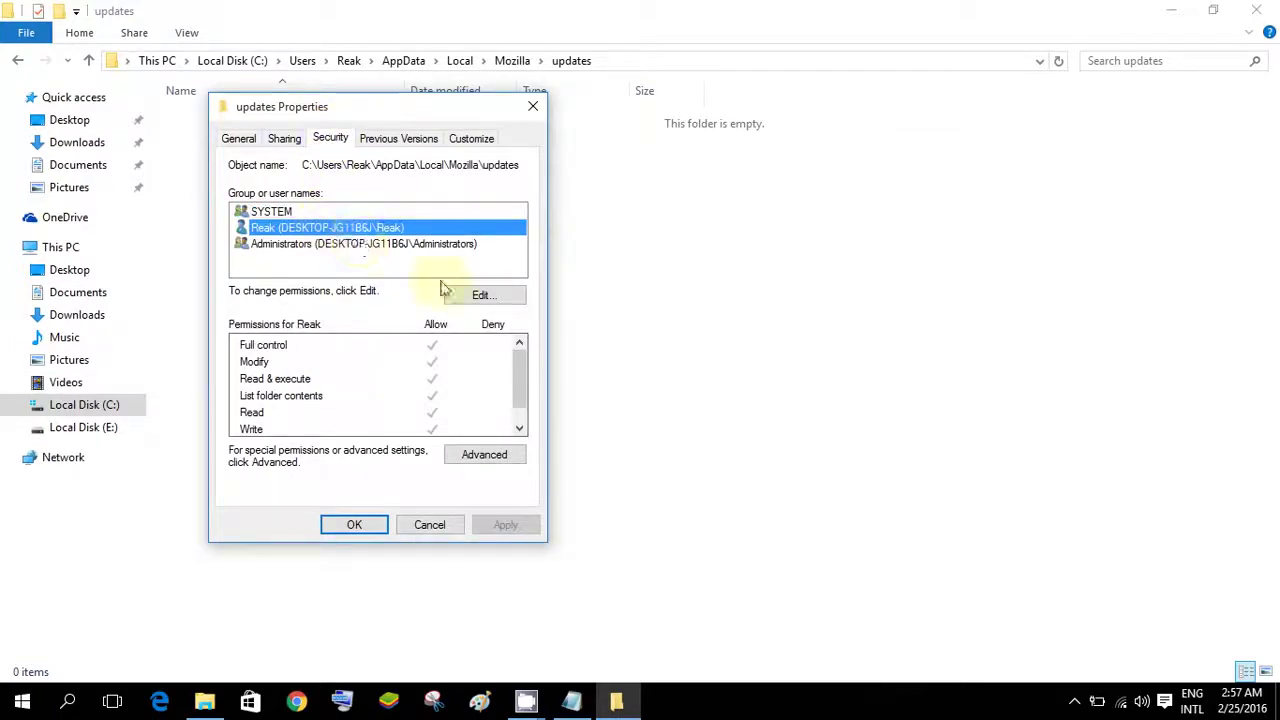
{"action": "left_click", "coordinate": [484, 296]}
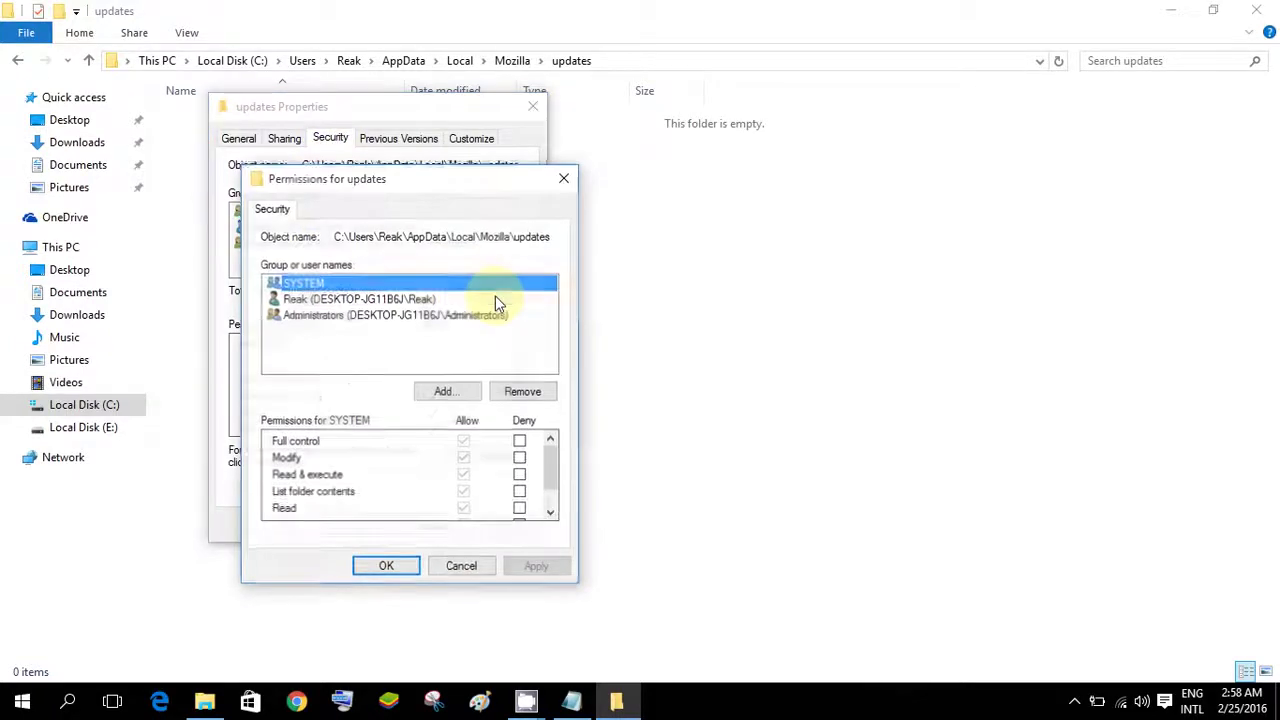
Step: Deny the current user account the Write permission on the updates folder, confirm the change and close the folder window
{"action": "left_click", "coordinate": [376, 300]}
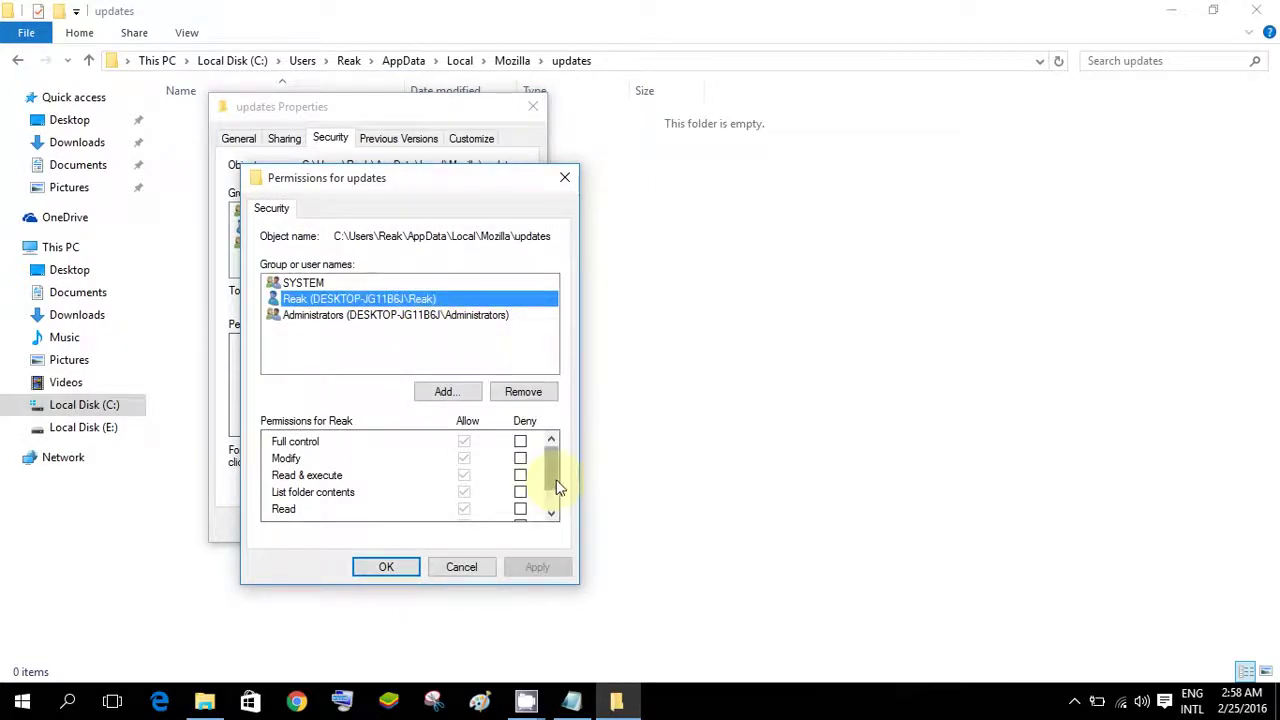
{"action": "left_click_drag", "start_coordinate": [558, 485], "coordinate": [551, 514]}
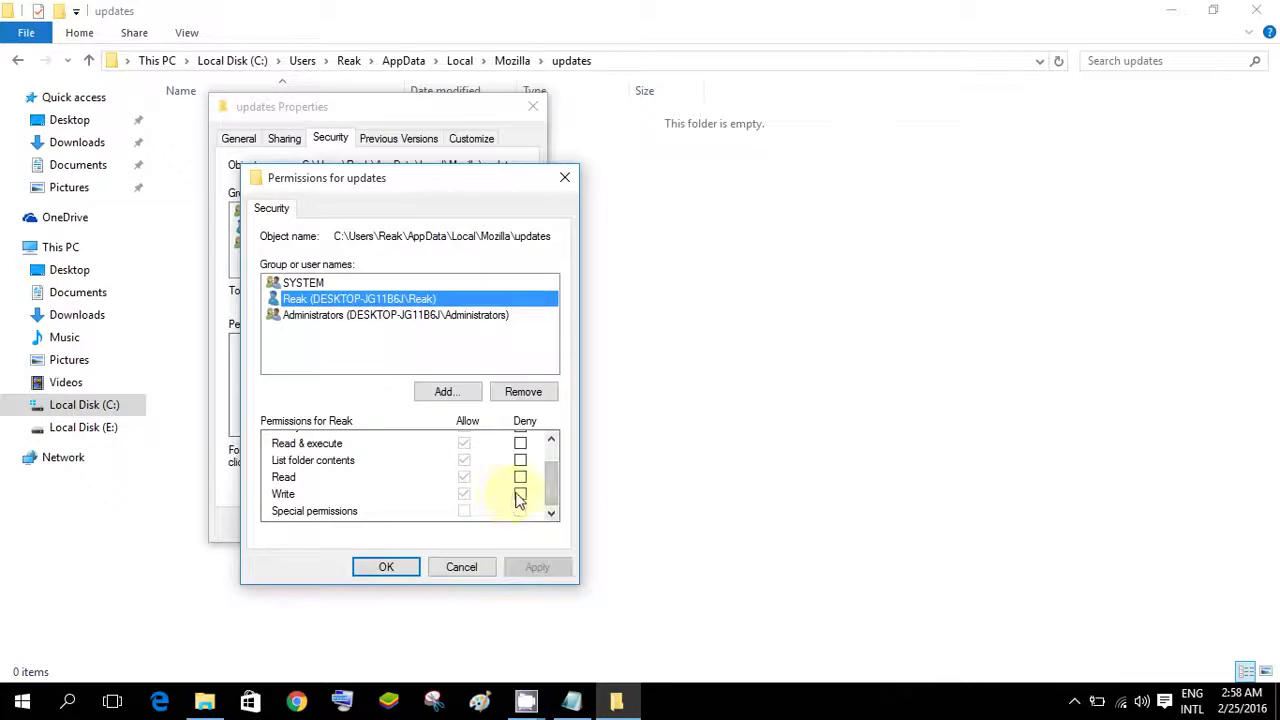
{"action": "left_click", "coordinate": [519, 494]}
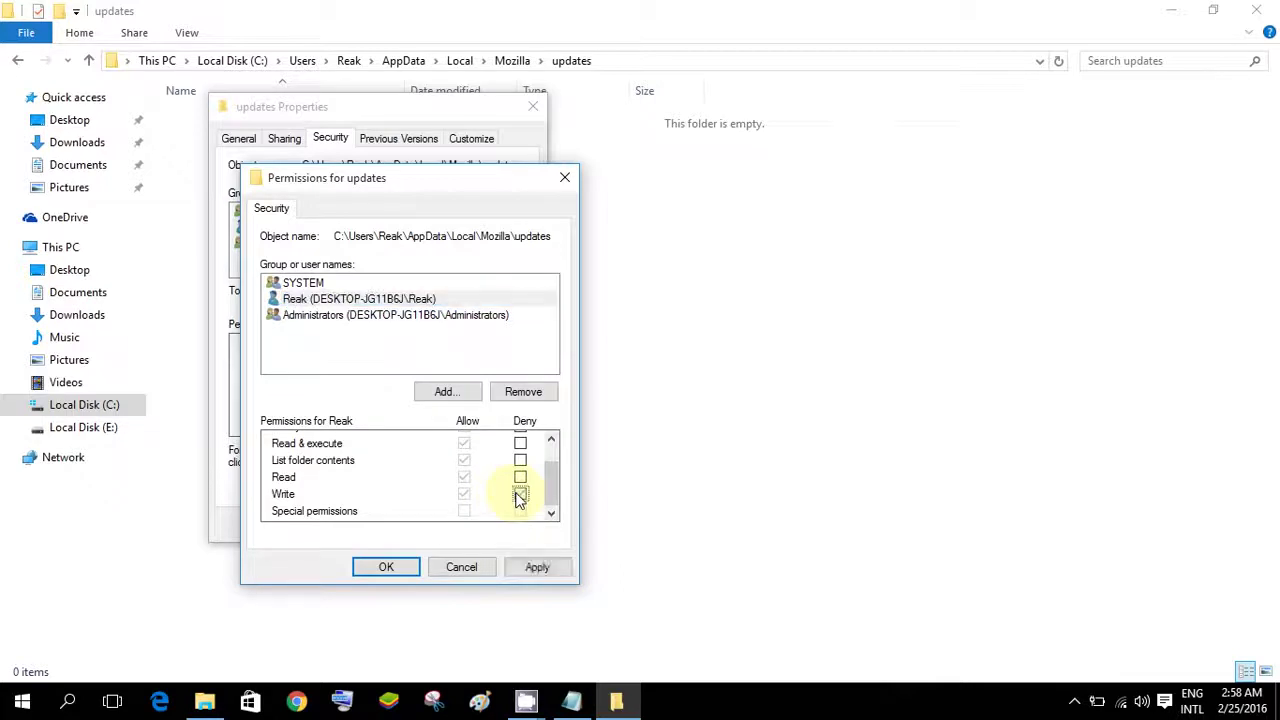
{"action": "left_click", "coordinate": [383, 568]}
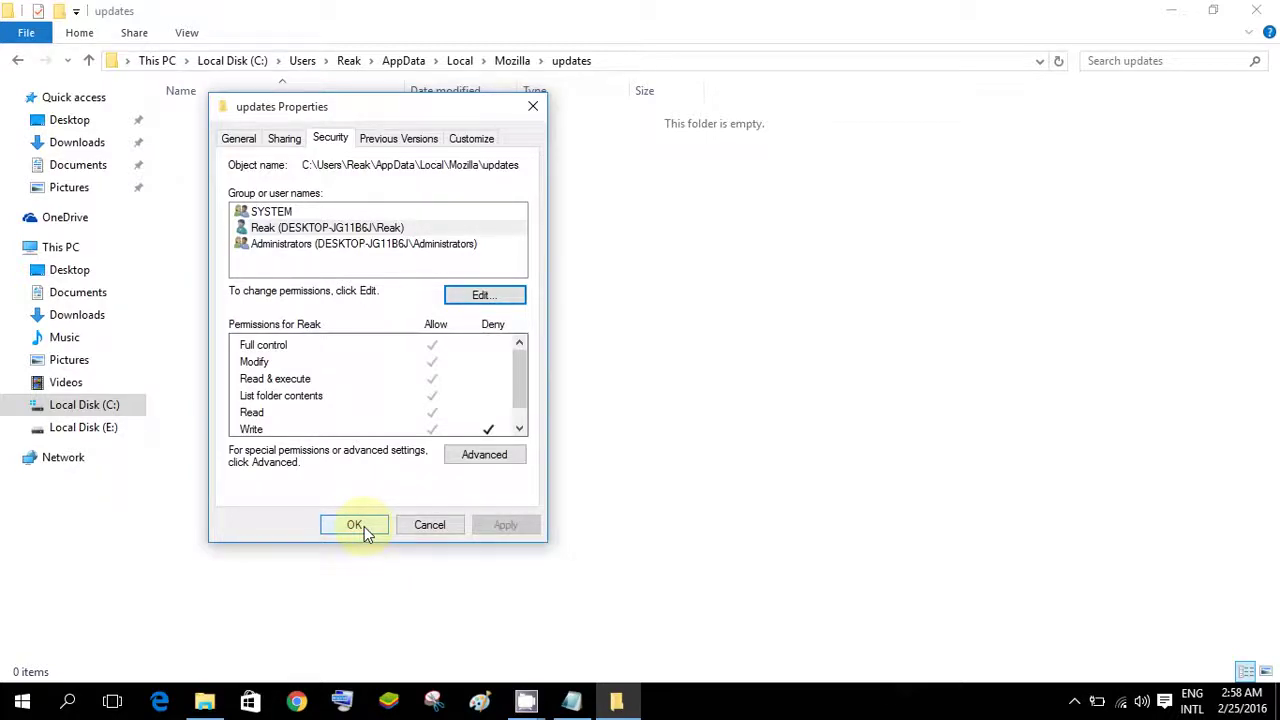
{"action": "left_click", "coordinate": [364, 526]}
{"action": "left_click", "coordinate": [1256, 10]}
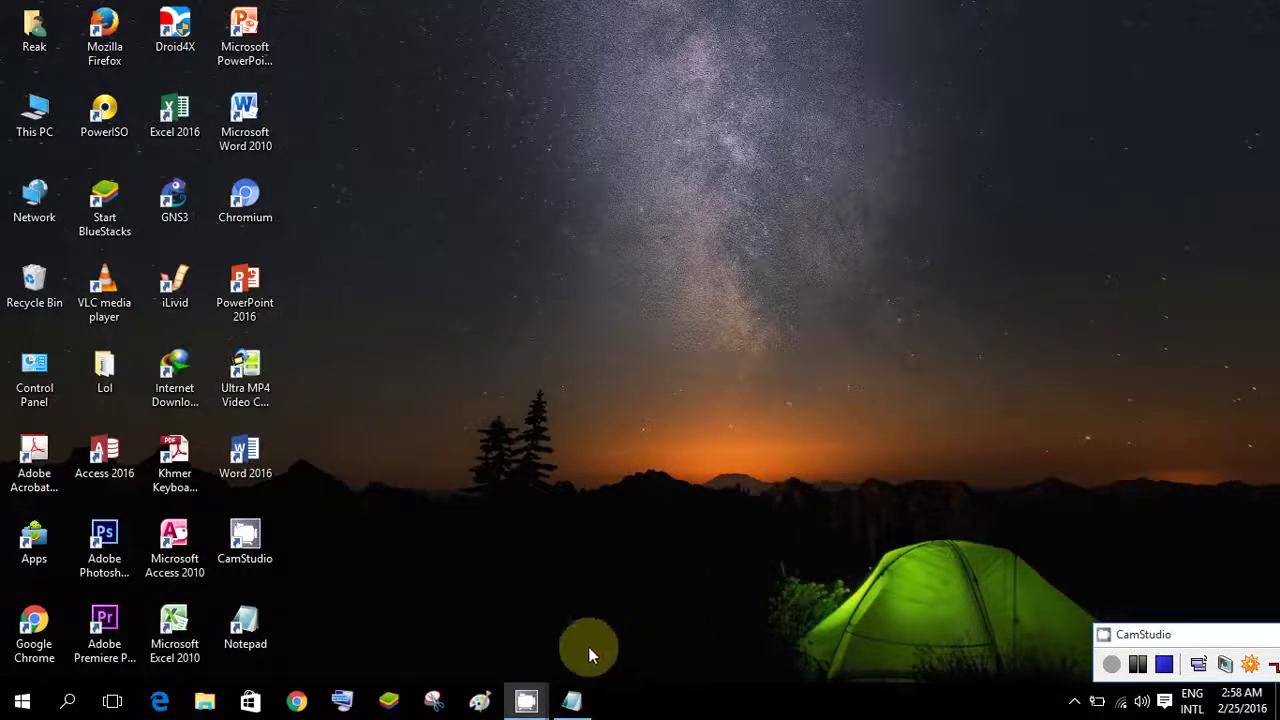
Step: Launch Firefox and view its update status in the About Firefox window, then close that window
{"action": "left_click", "coordinate": [93, 57]}
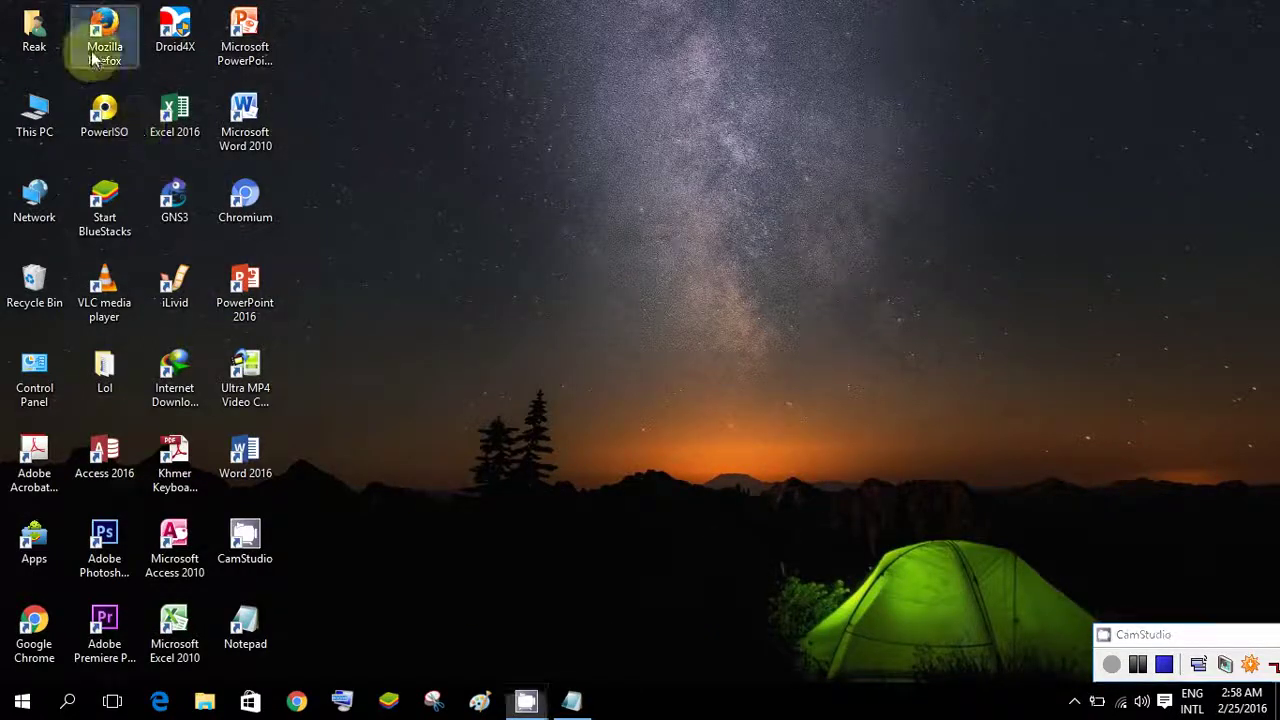
{"action": "double_click", "coordinate": [93, 57]}
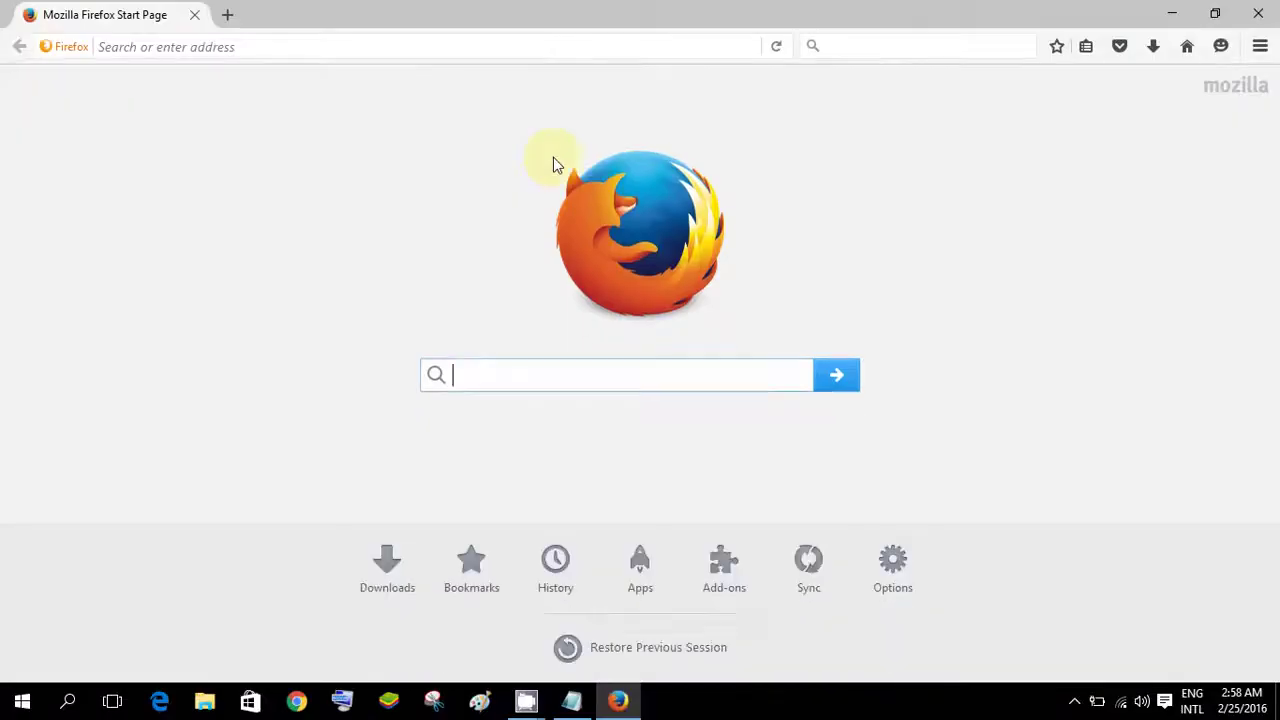
{"action": "left_click", "coordinate": [1260, 46]}
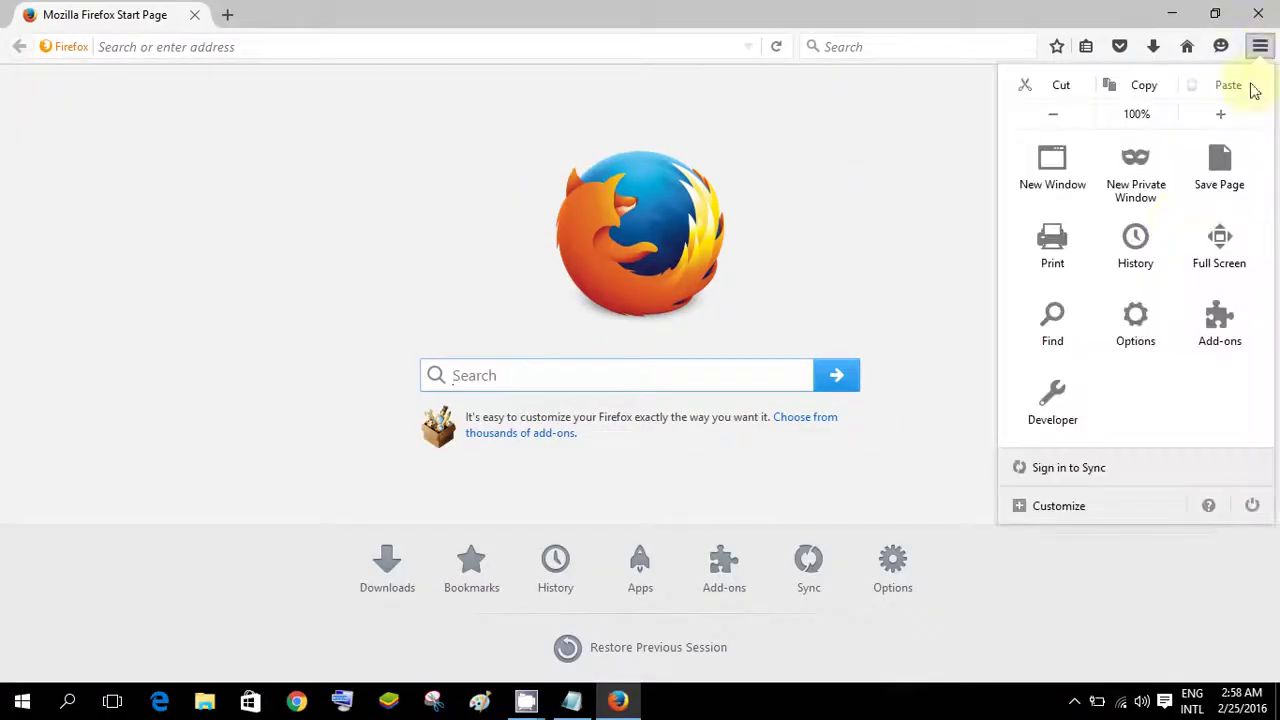
{"action": "left_click", "coordinate": [1211, 511]}
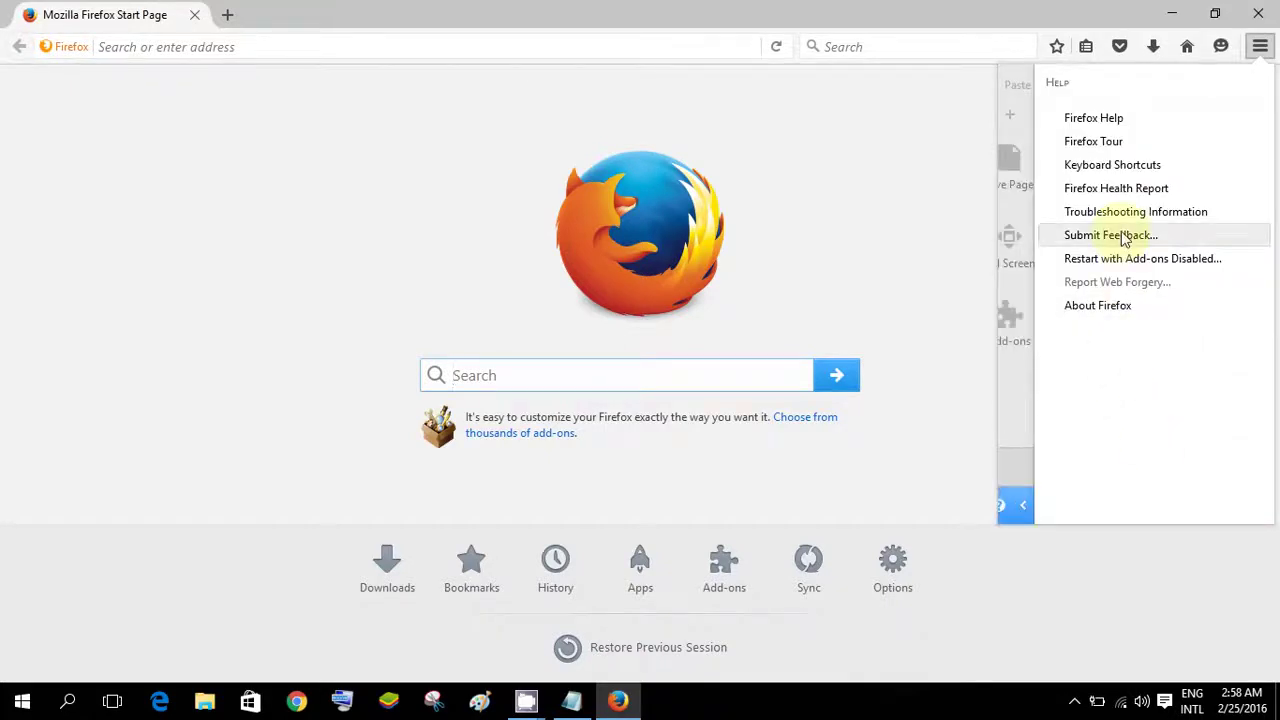
{"action": "left_click", "coordinate": [1113, 310]}
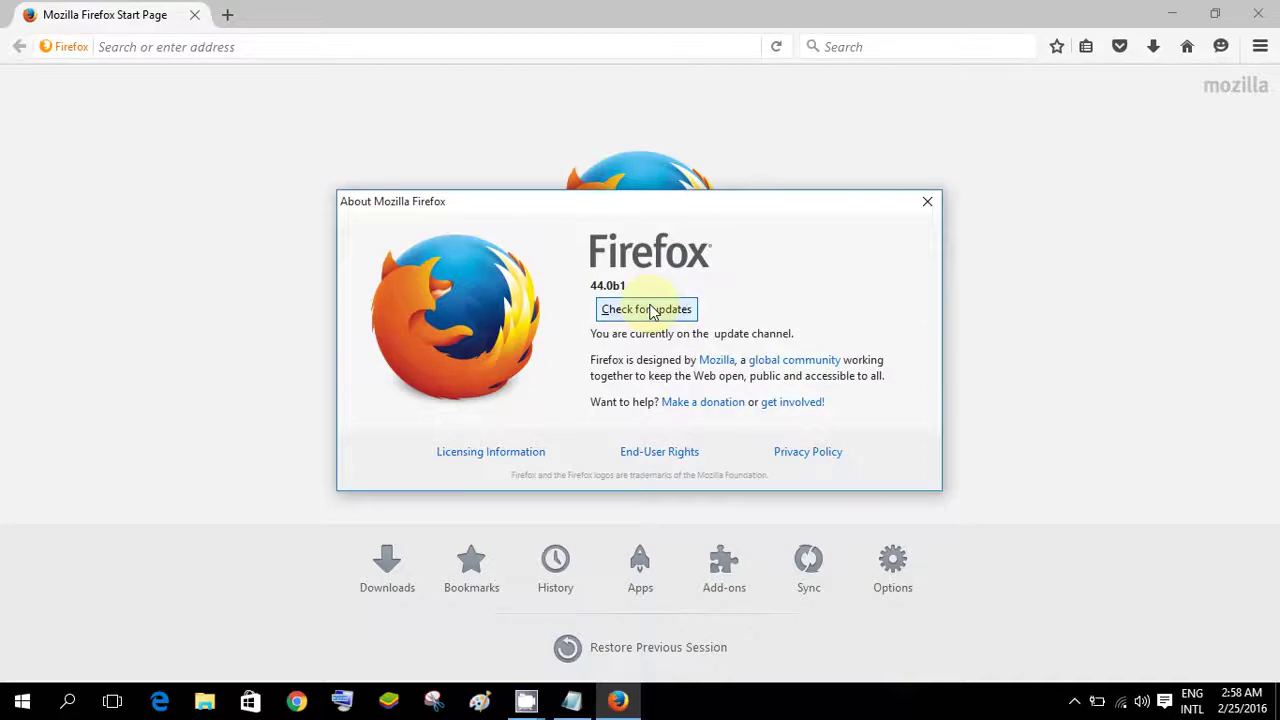
{"action": "left_click", "coordinate": [925, 203]}
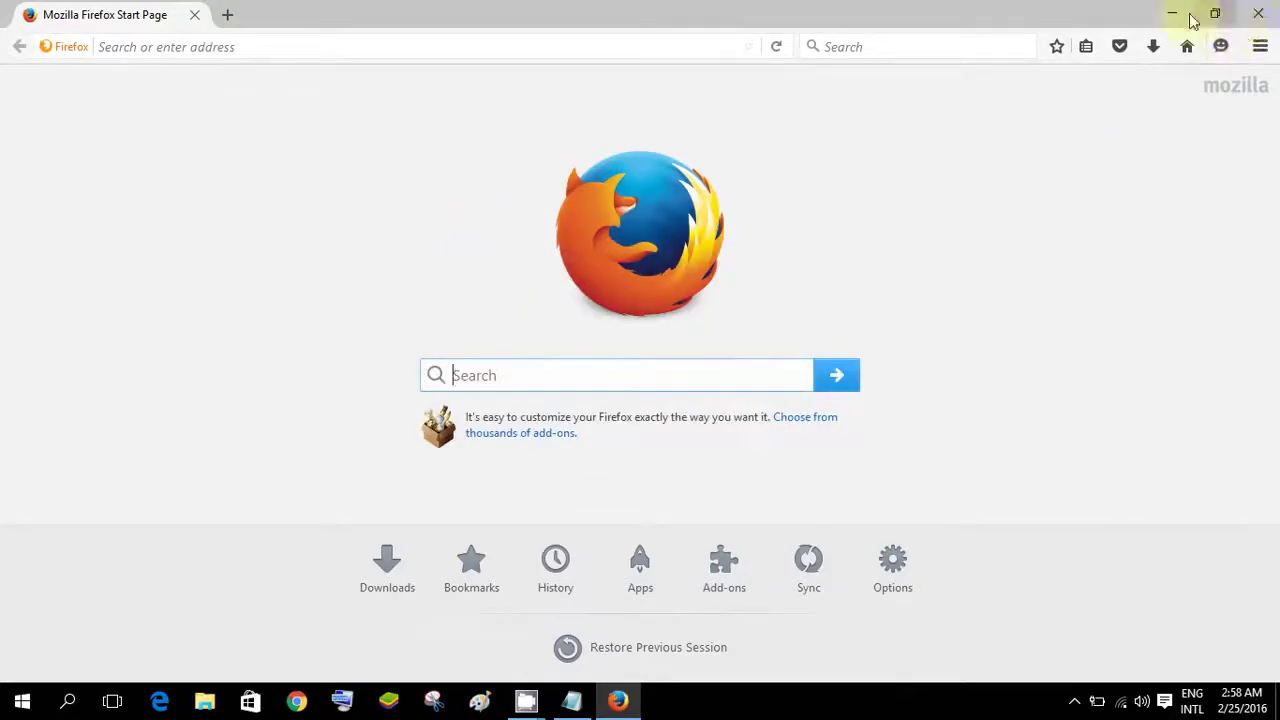
Step: Reopen the About Firefox window to examine the update information, then close it
{"action": "left_click", "coordinate": [1260, 46]}
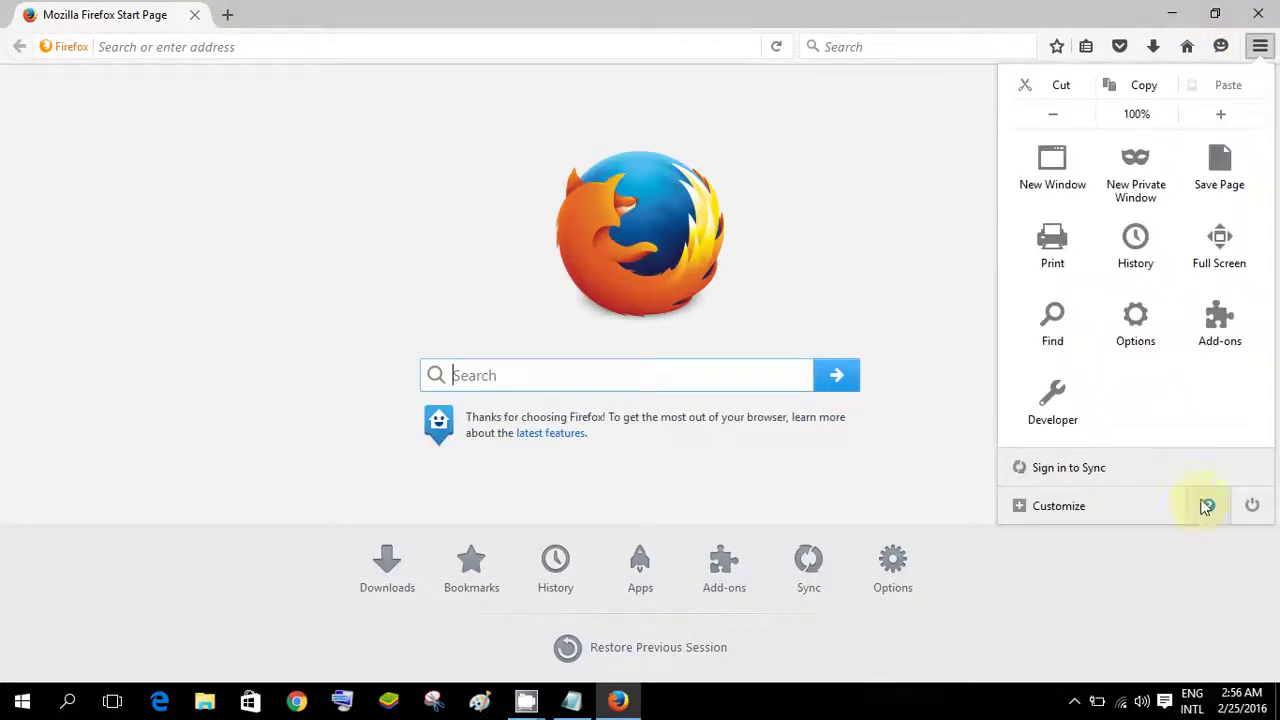
{"action": "left_click", "coordinate": [1207, 506]}
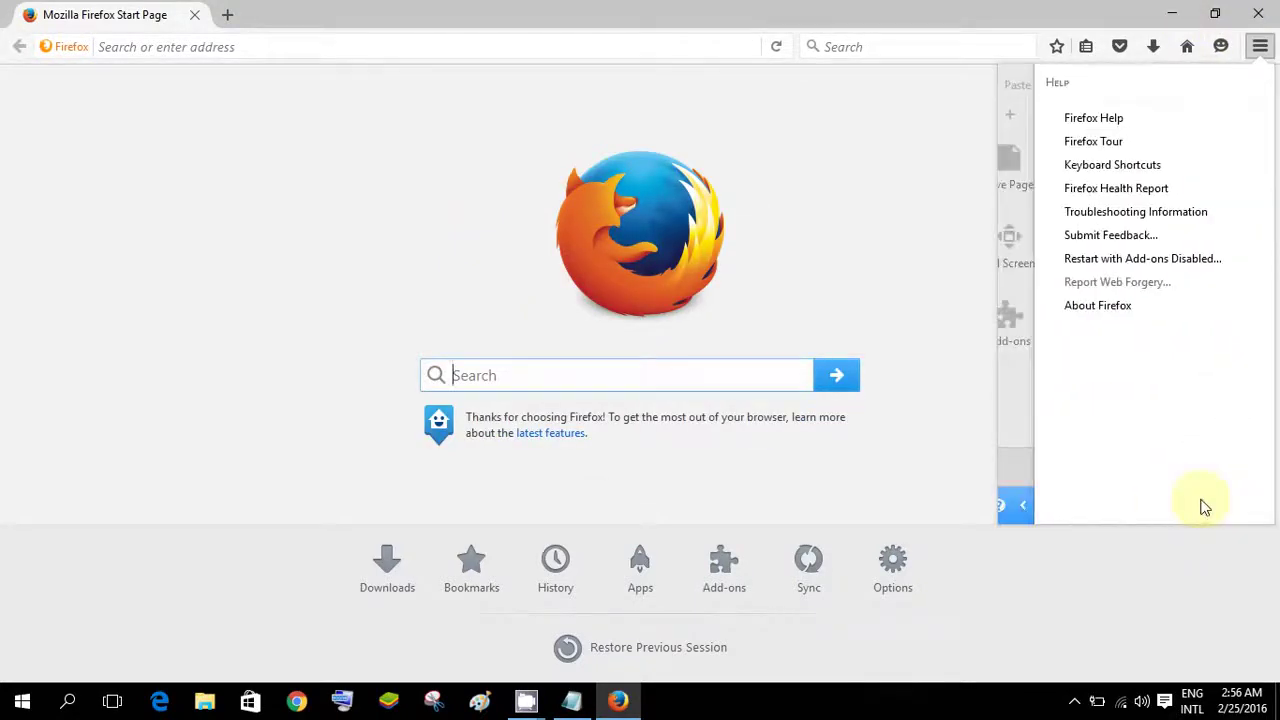
{"action": "left_click", "coordinate": [1100, 310]}
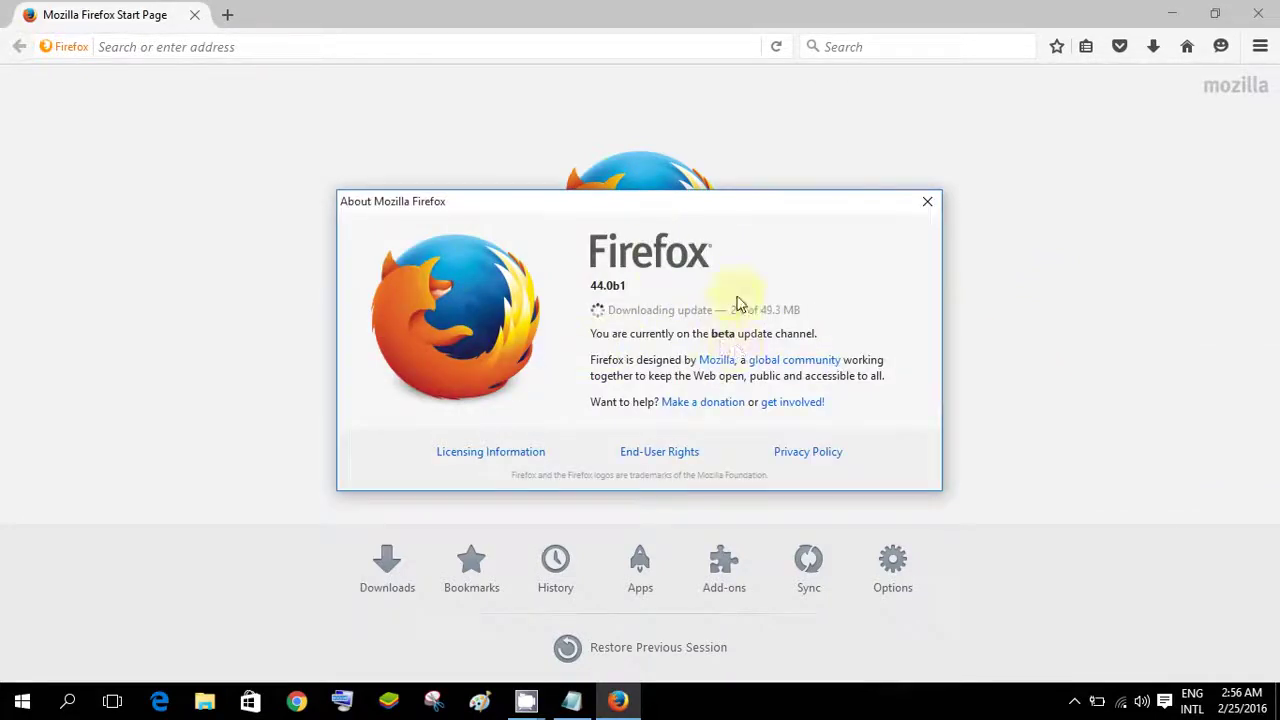
{"action": "left_click", "coordinate": [928, 204]}
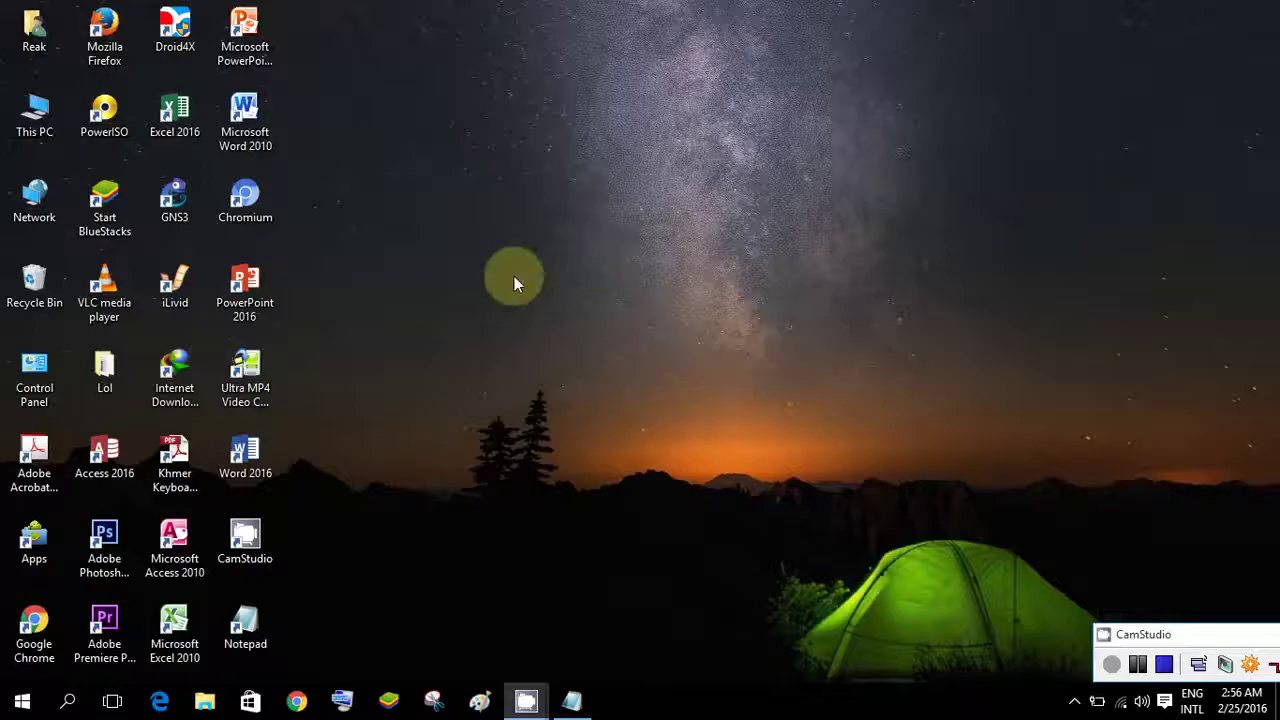
Step: Open This PC and go to the current user's profile folder inside Users on Local Disk (C:)
{"action": "right_click", "coordinate": [18, 96]}
{"action": "left_click", "coordinate": [60, 123]}
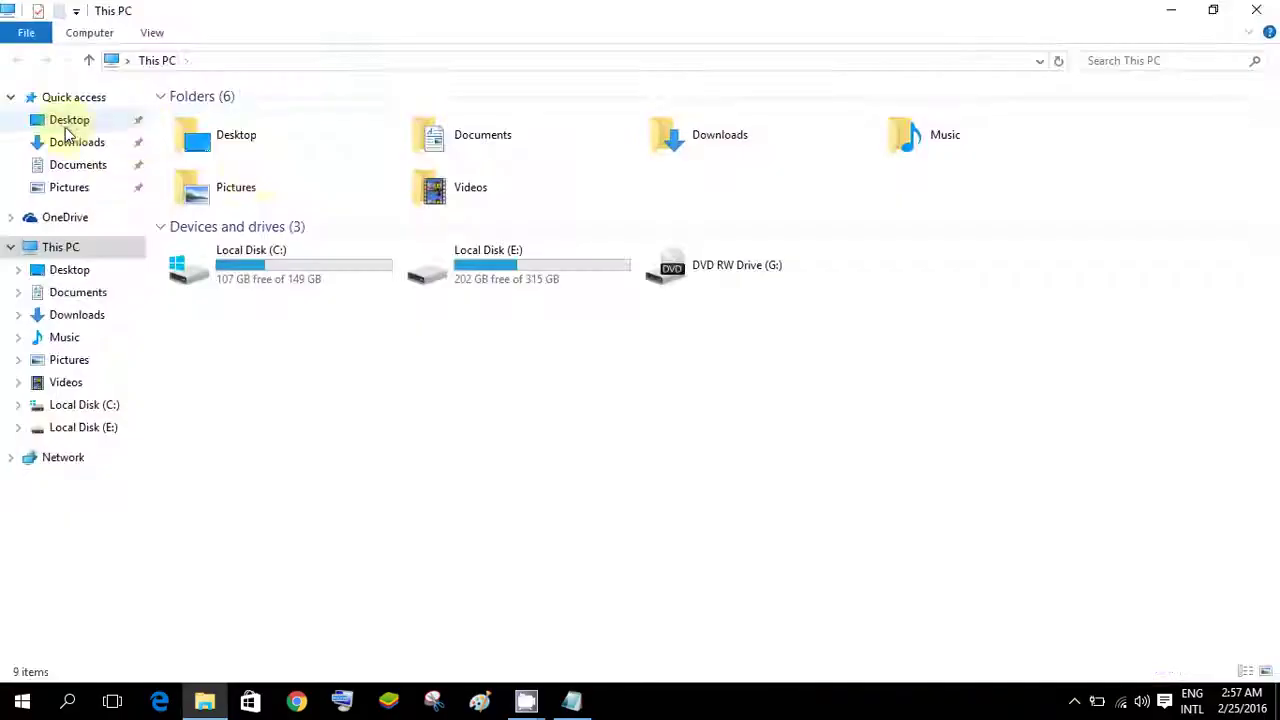
{"action": "double_click", "coordinate": [292, 263]}
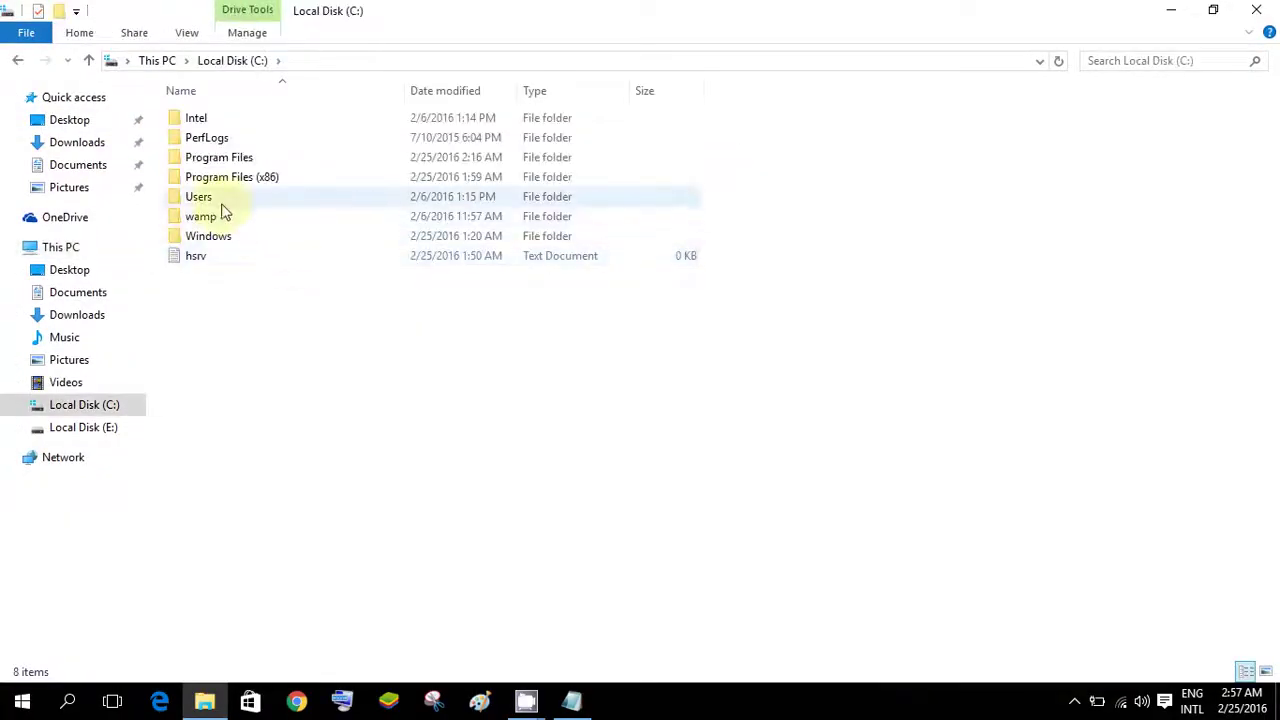
{"action": "double_click", "coordinate": [223, 205]}
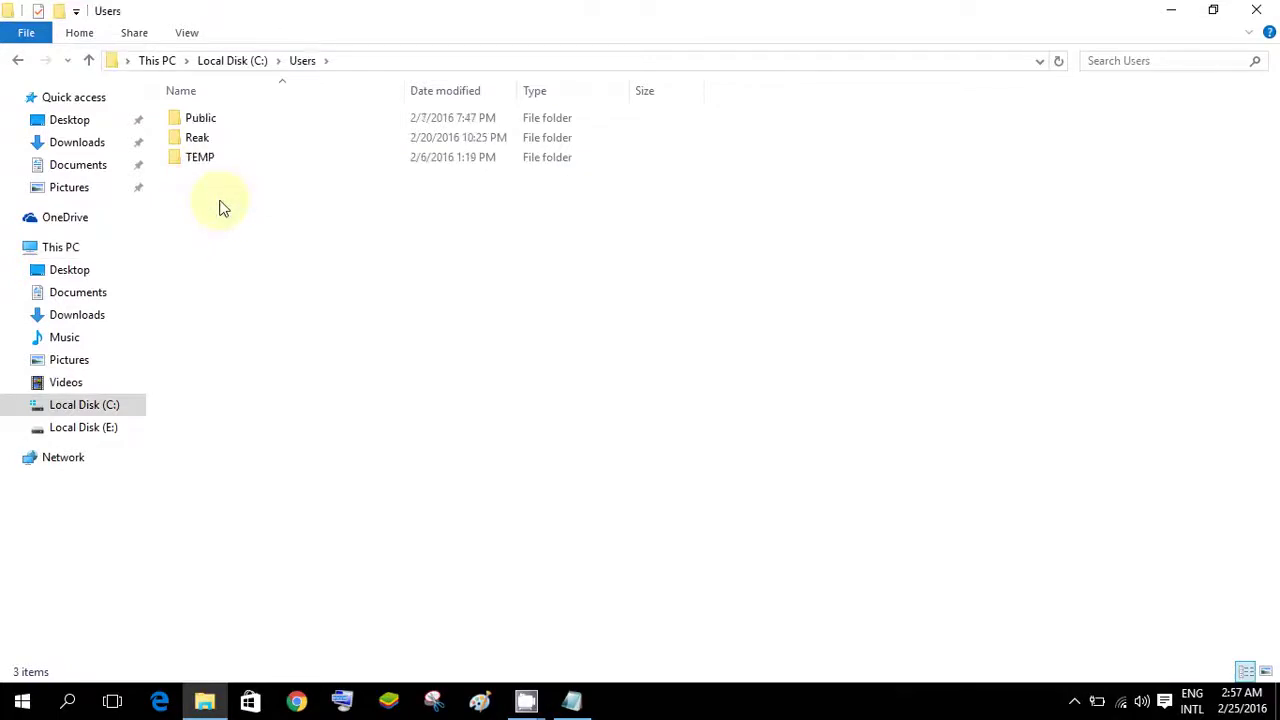
{"action": "double_click", "coordinate": [277, 137]}
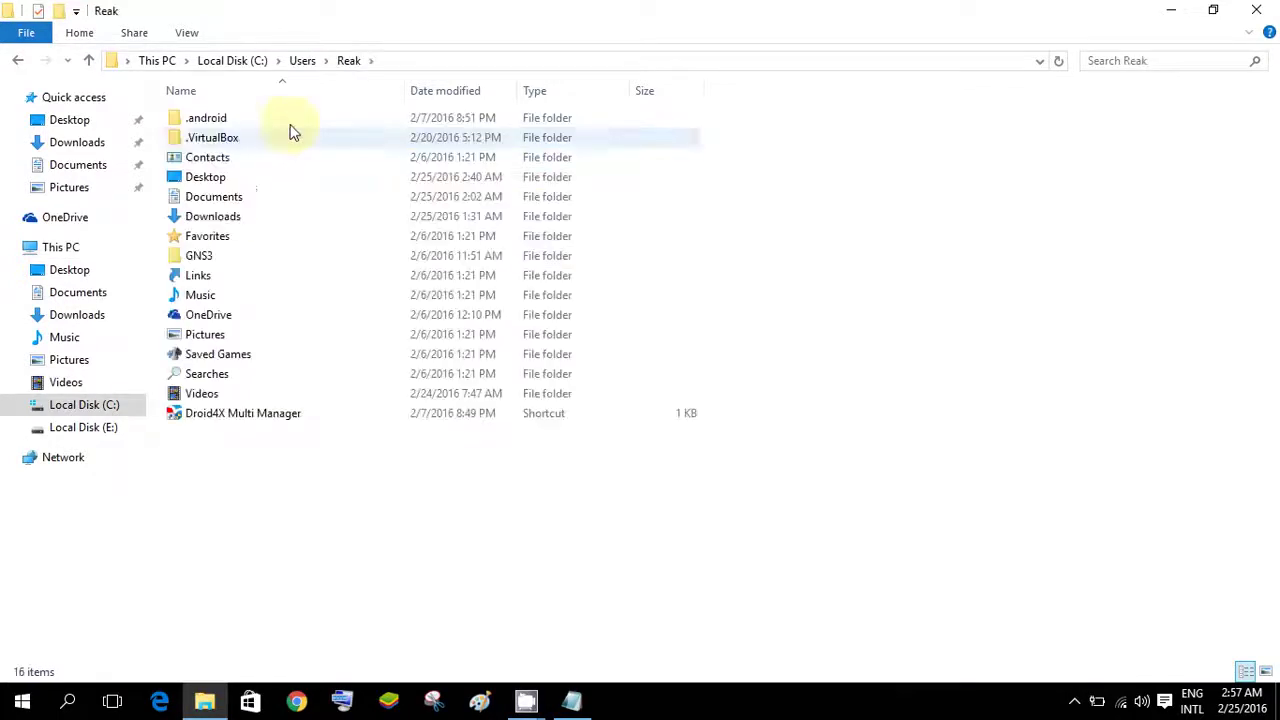
Step: Append \appdata to the profile folder's path to reach the hidden AppData folder
{"action": "left_click", "coordinate": [397, 68]}
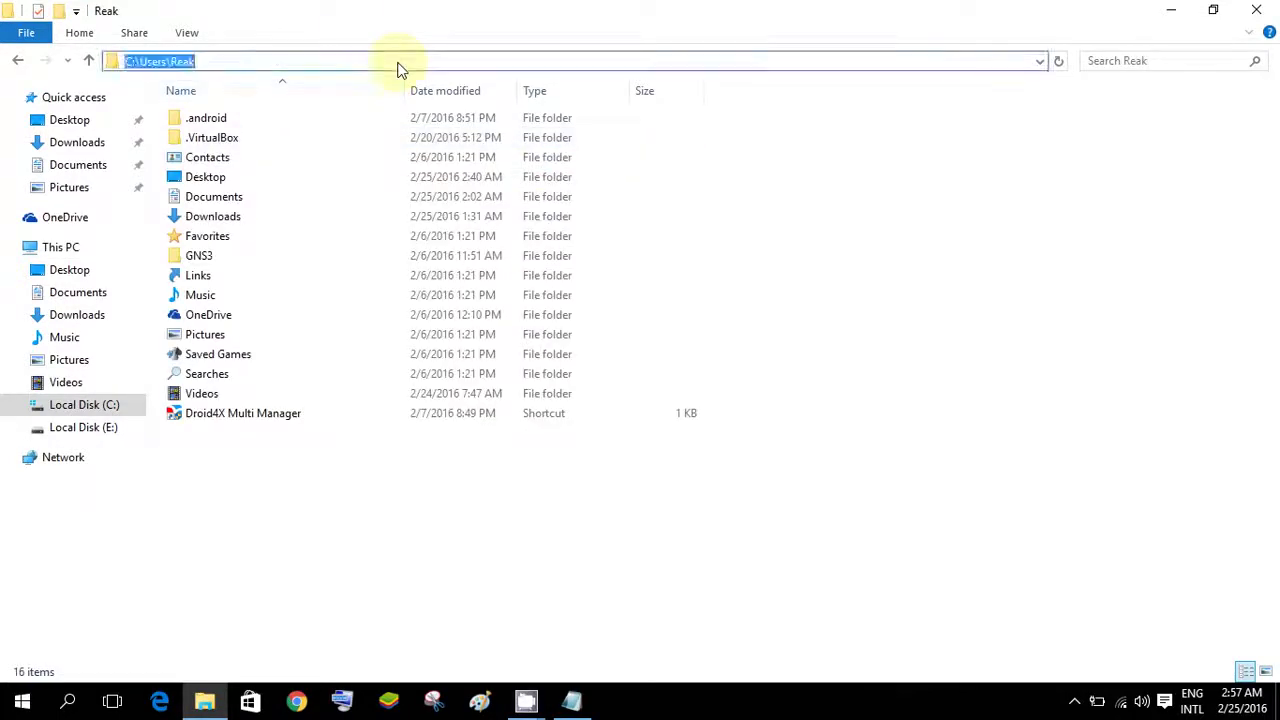
{"action": "left_click", "coordinate": [397, 68]}
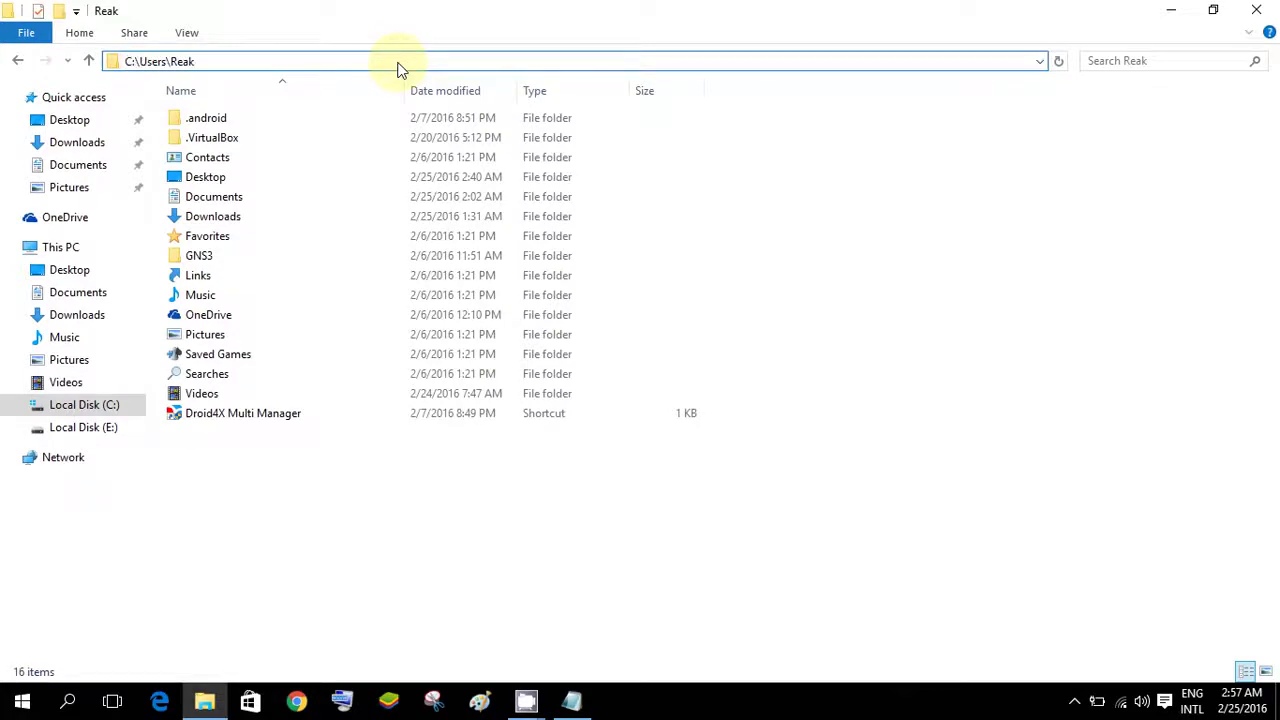
{"action": "type", "text": "\\"}
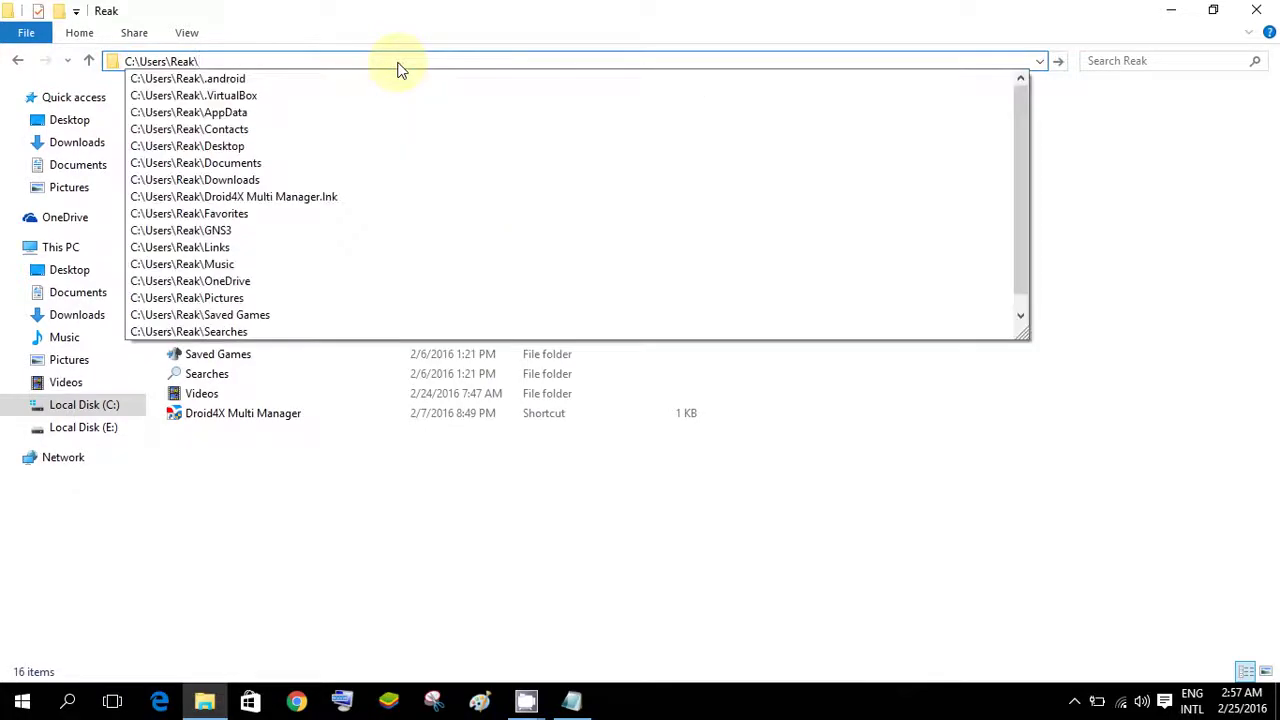
{"action": "type", "text": "app"}
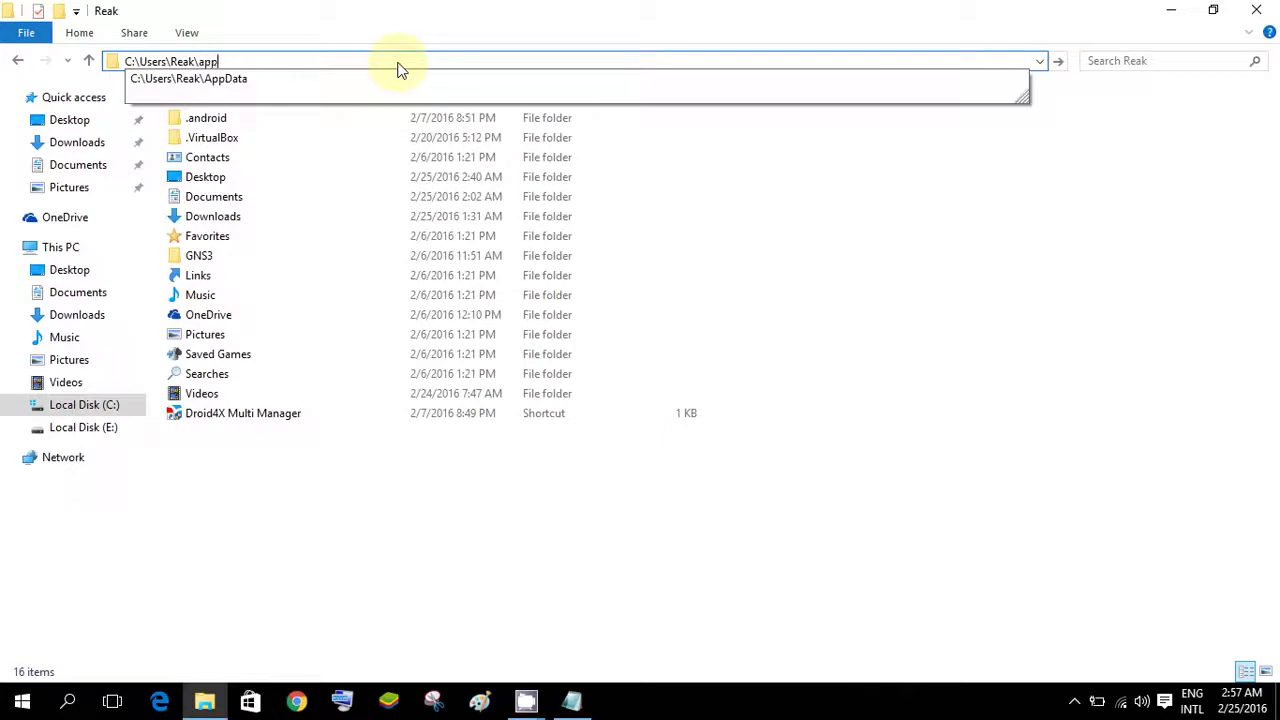
{"action": "type", "text": "data"}
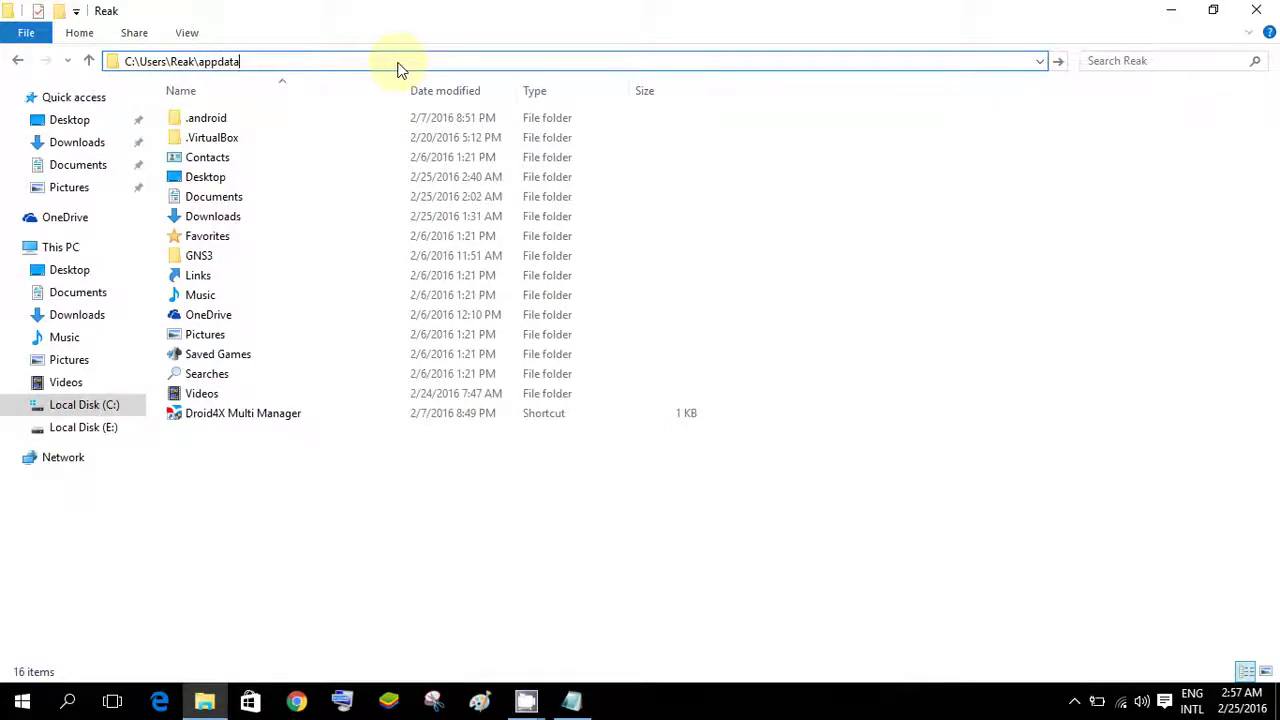
Step: Show the security properties of the empty updates folder and start editing permissions with the current user account selected
{"action": "right_click", "coordinate": [385, 174]}
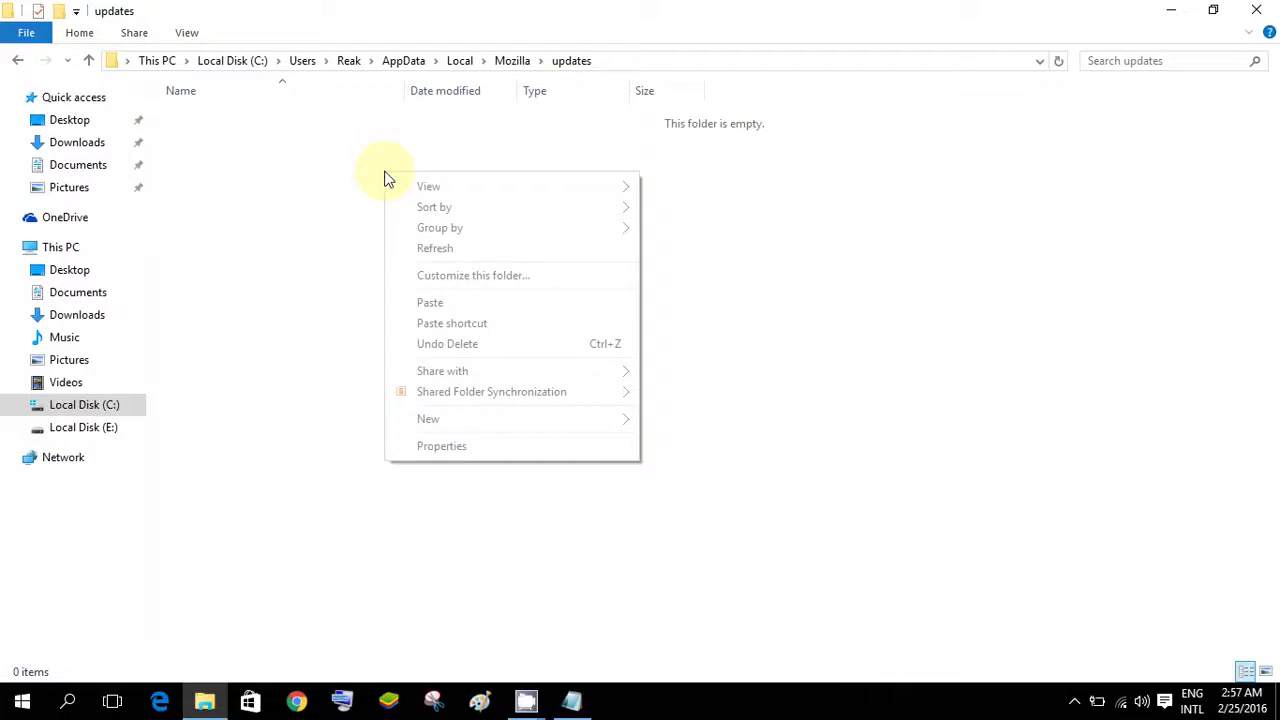
{"action": "left_click", "coordinate": [474, 446]}
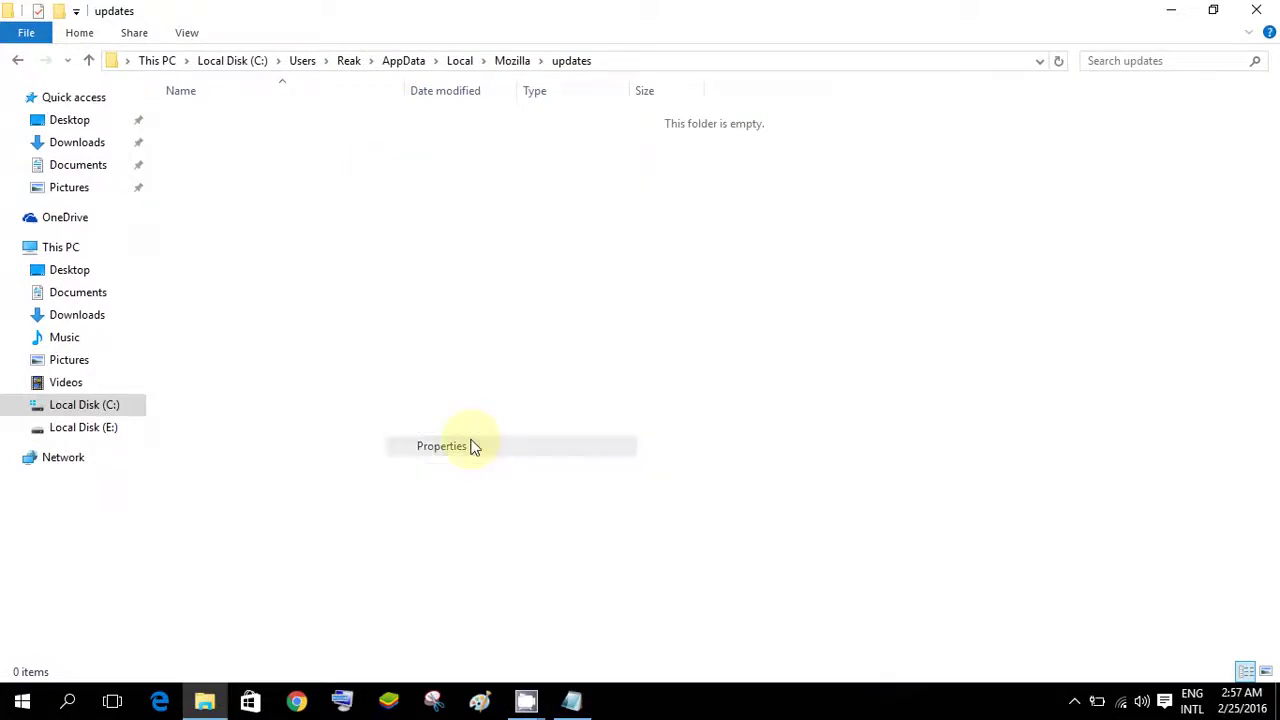
{"action": "left_click_drag", "start_coordinate": [143, 100], "coordinate": [343, 113]}
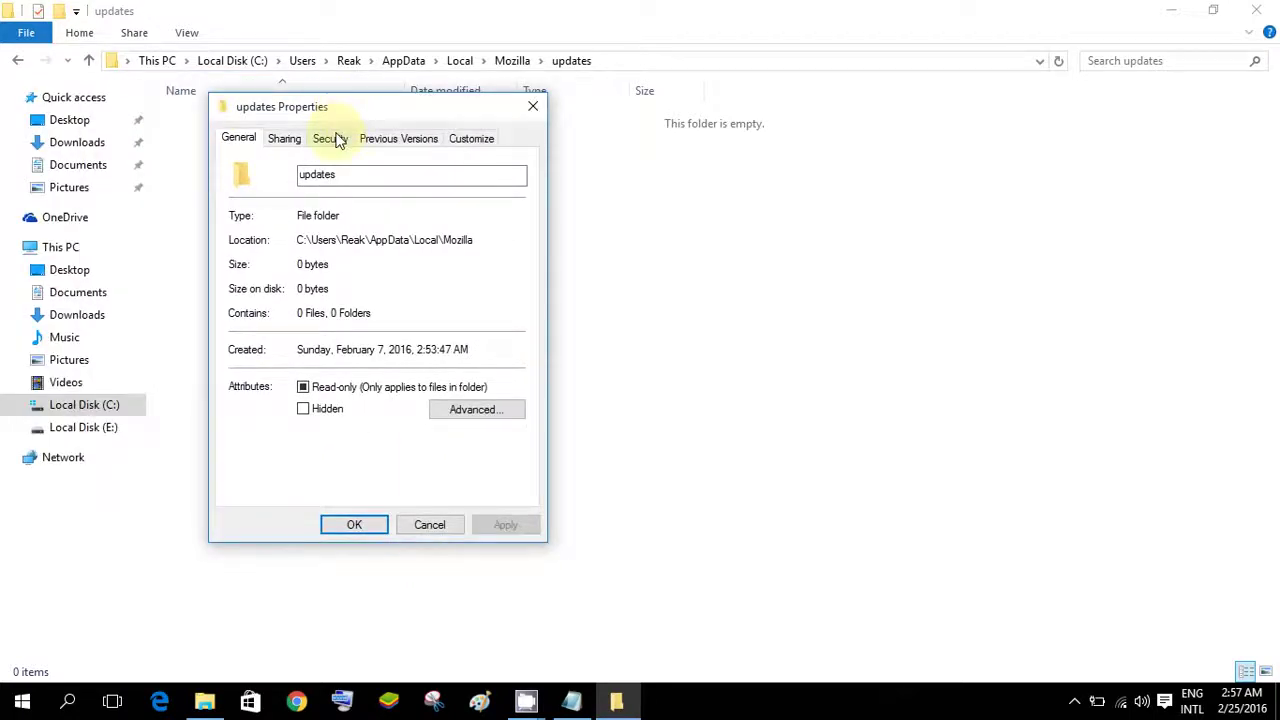
{"action": "left_click", "coordinate": [337, 140]}
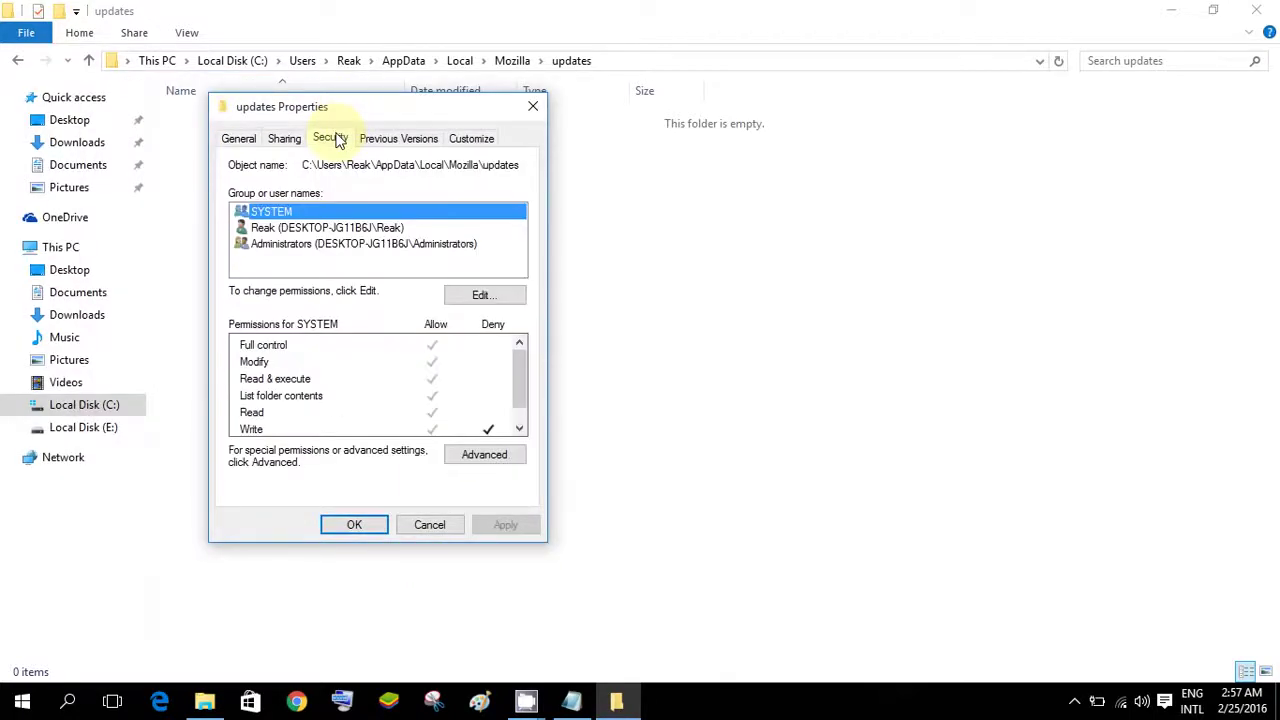
{"action": "left_click", "coordinate": [325, 229]}
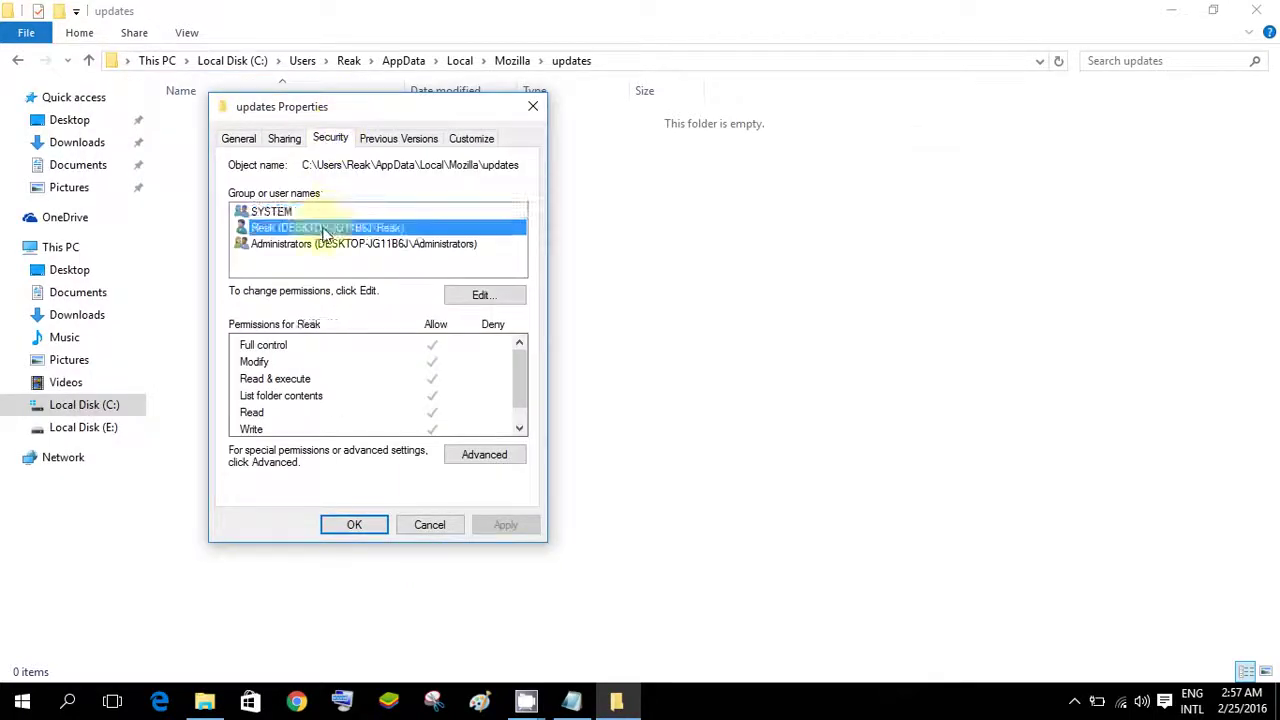
{"action": "left_click", "coordinate": [494, 299]}
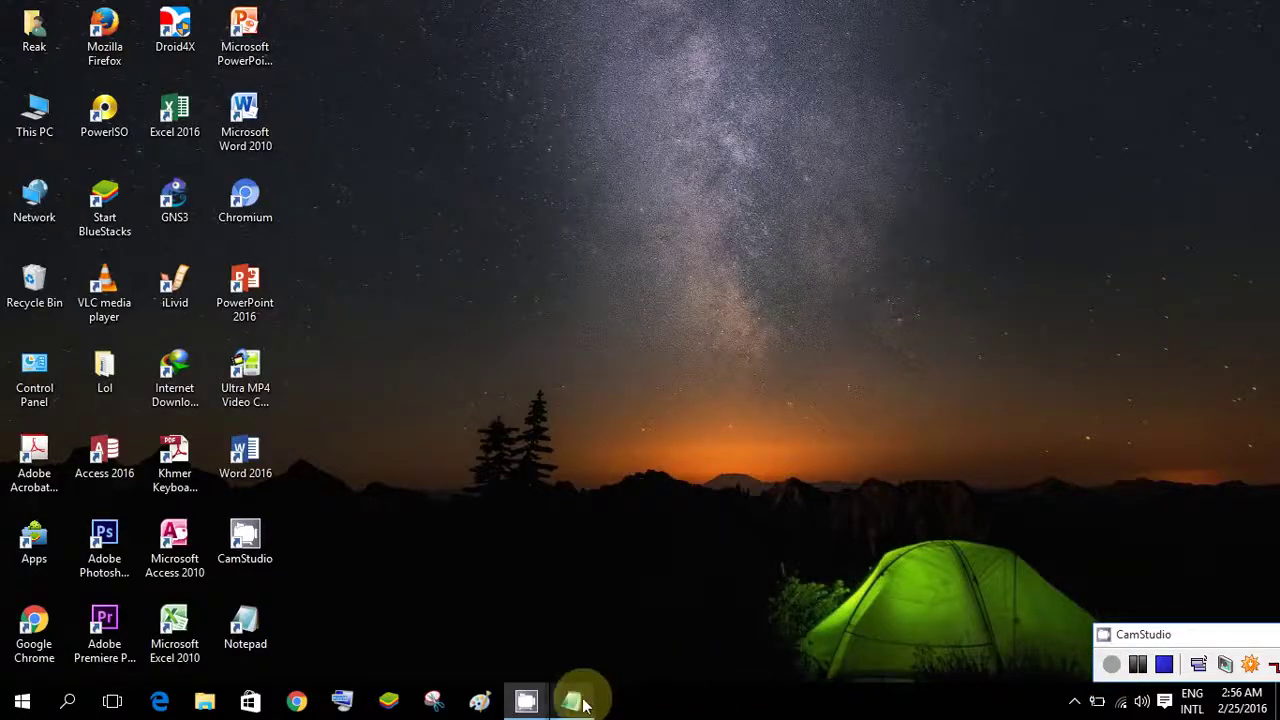
Step: Bring up the Notepad introduction, highlight its sentence about stopping Firefox updates, and minimize the note
{"action": "left_click", "coordinate": [576, 700]}
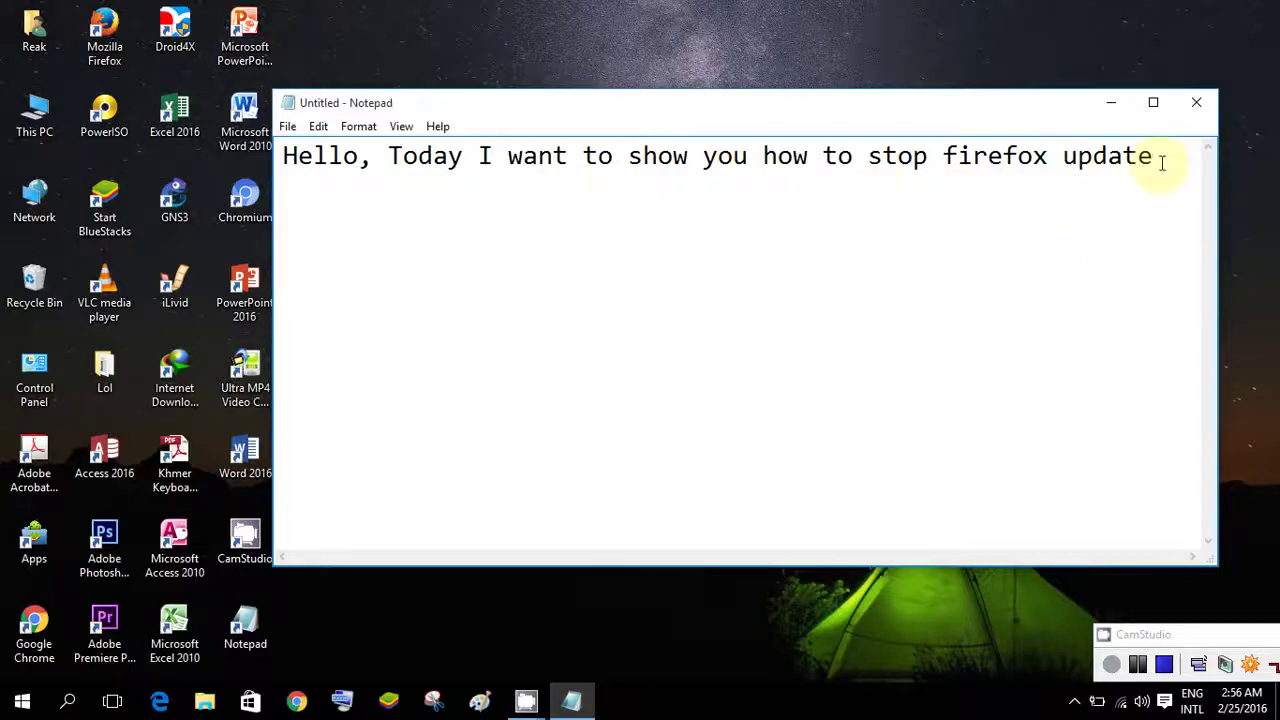
{"action": "left_click_drag", "start_coordinate": [1155, 157], "coordinate": [265, 157]}
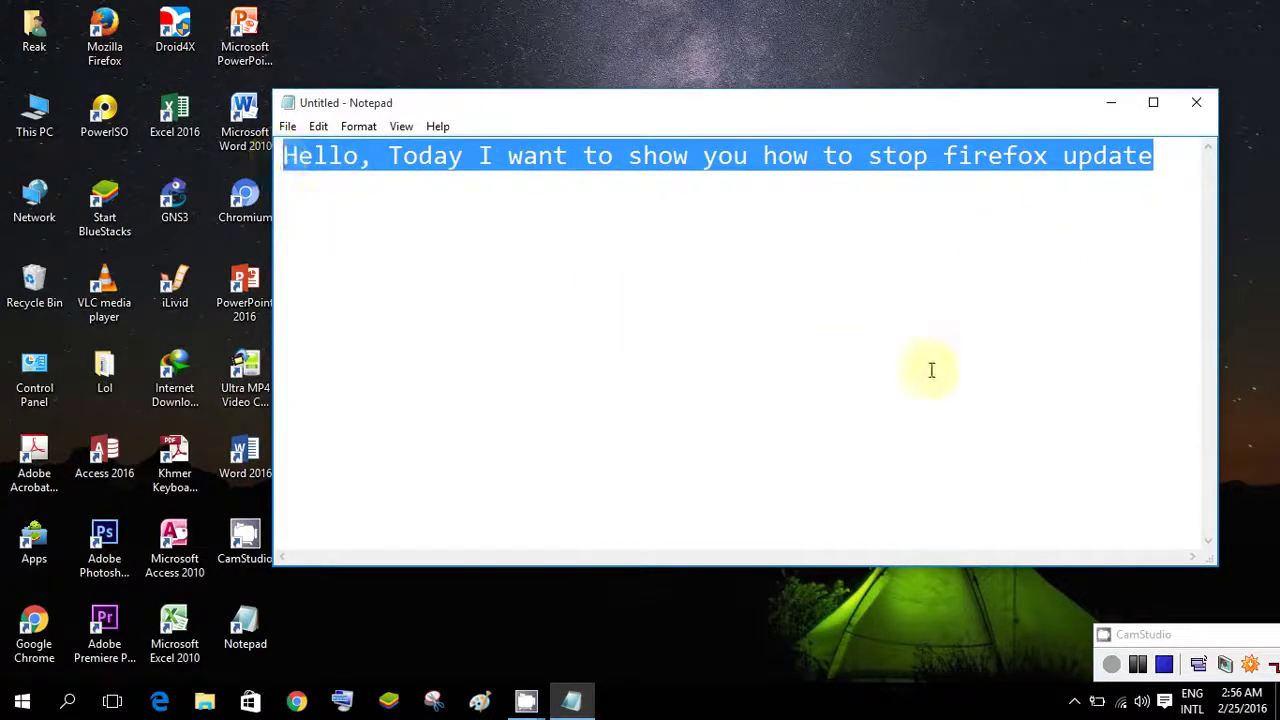
{"action": "left_click", "coordinate": [1130, 420]}
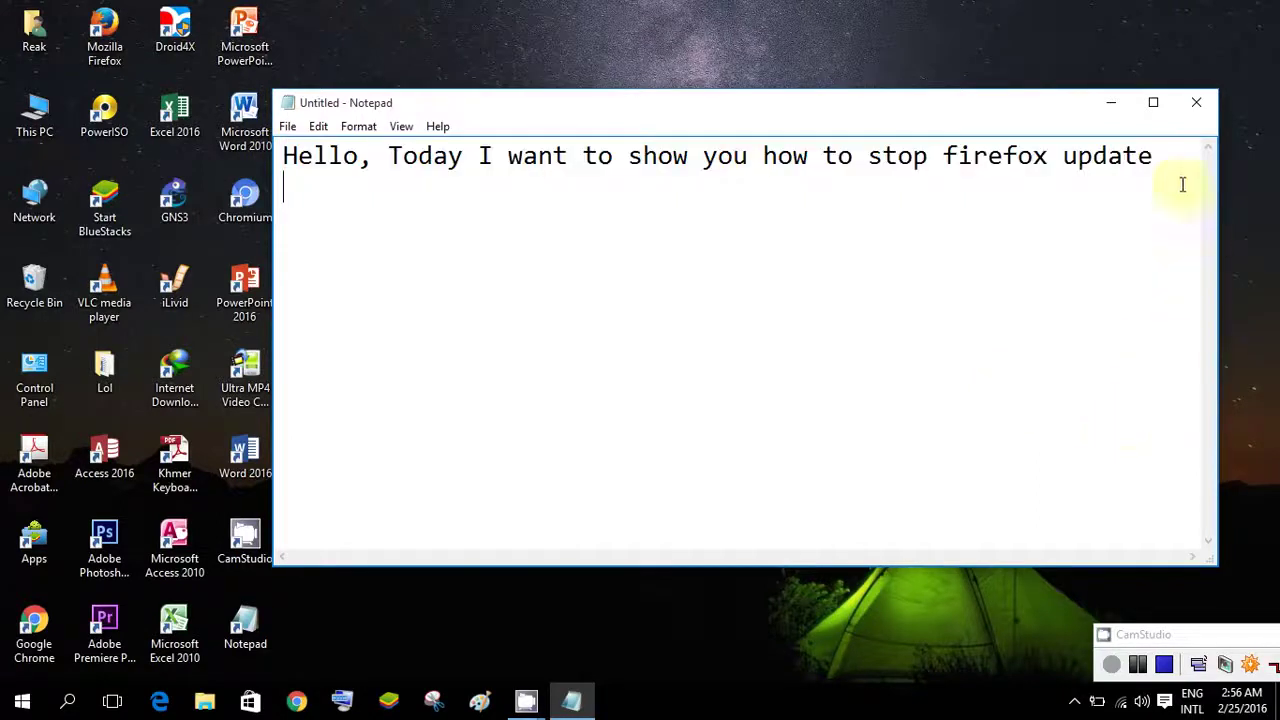
{"action": "left_click", "coordinate": [1110, 101]}
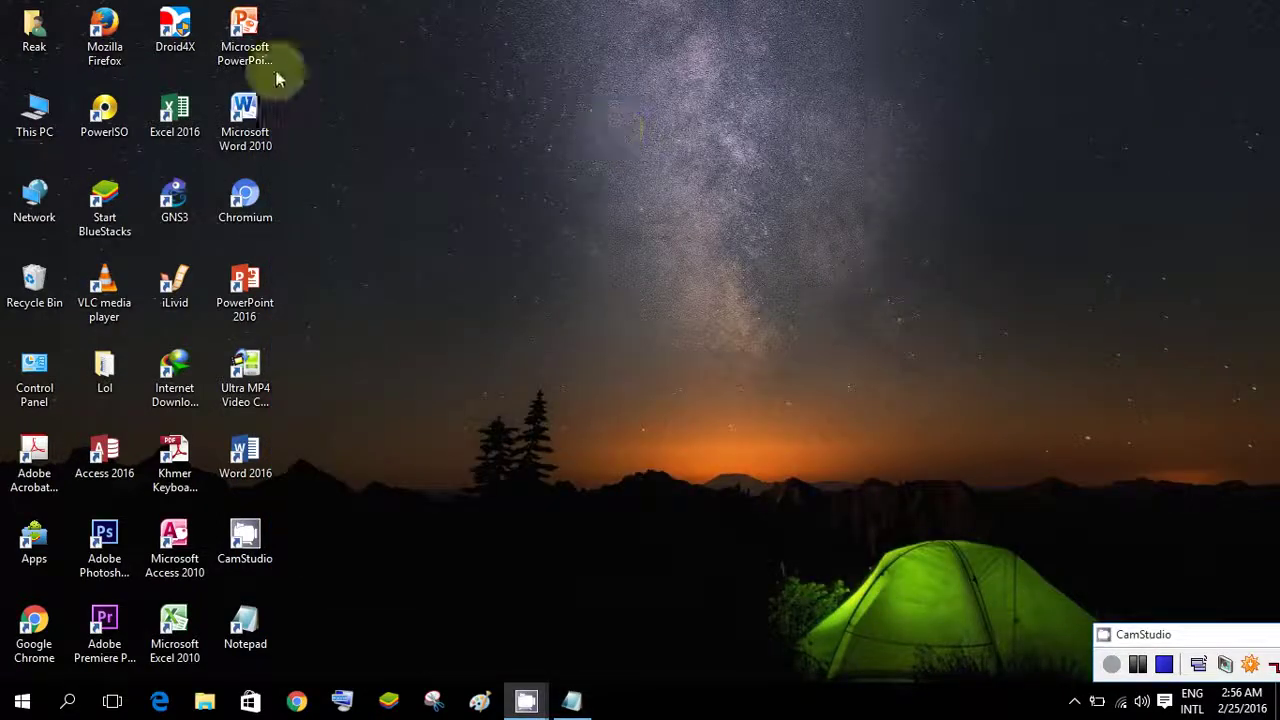
Step: Launch Firefox and examine the update status in its About window, then close the browser
{"action": "left_click", "coordinate": [112, 38]}
{"action": "double_click", "coordinate": [133, 31]}
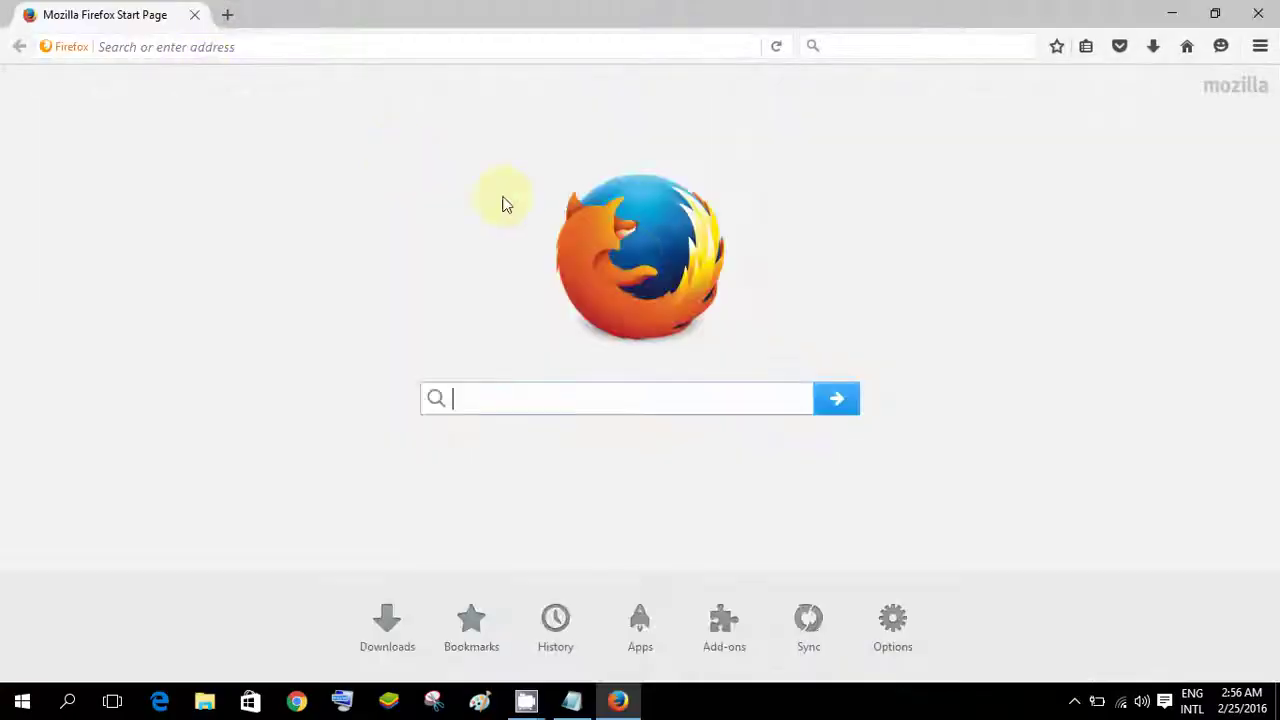
{"action": "left_click", "coordinate": [1260, 47]}
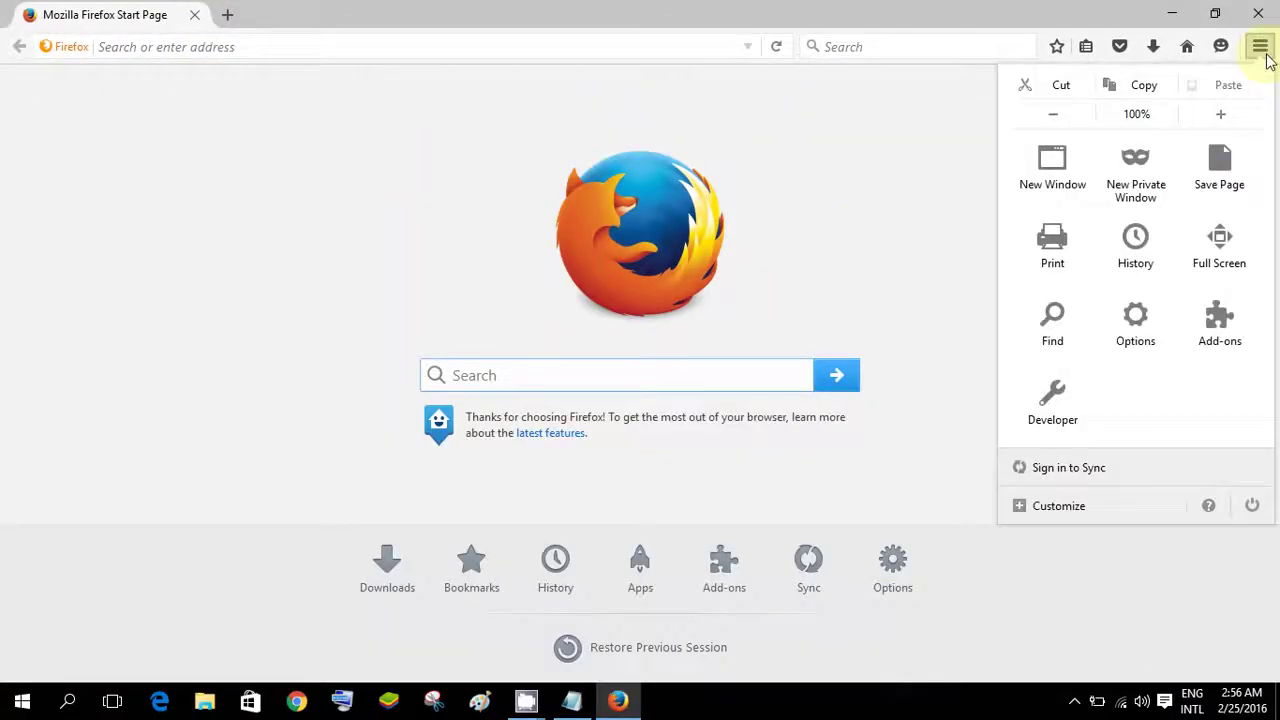
{"action": "left_click", "coordinate": [1207, 506]}
{"action": "left_click", "coordinate": [1100, 312]}
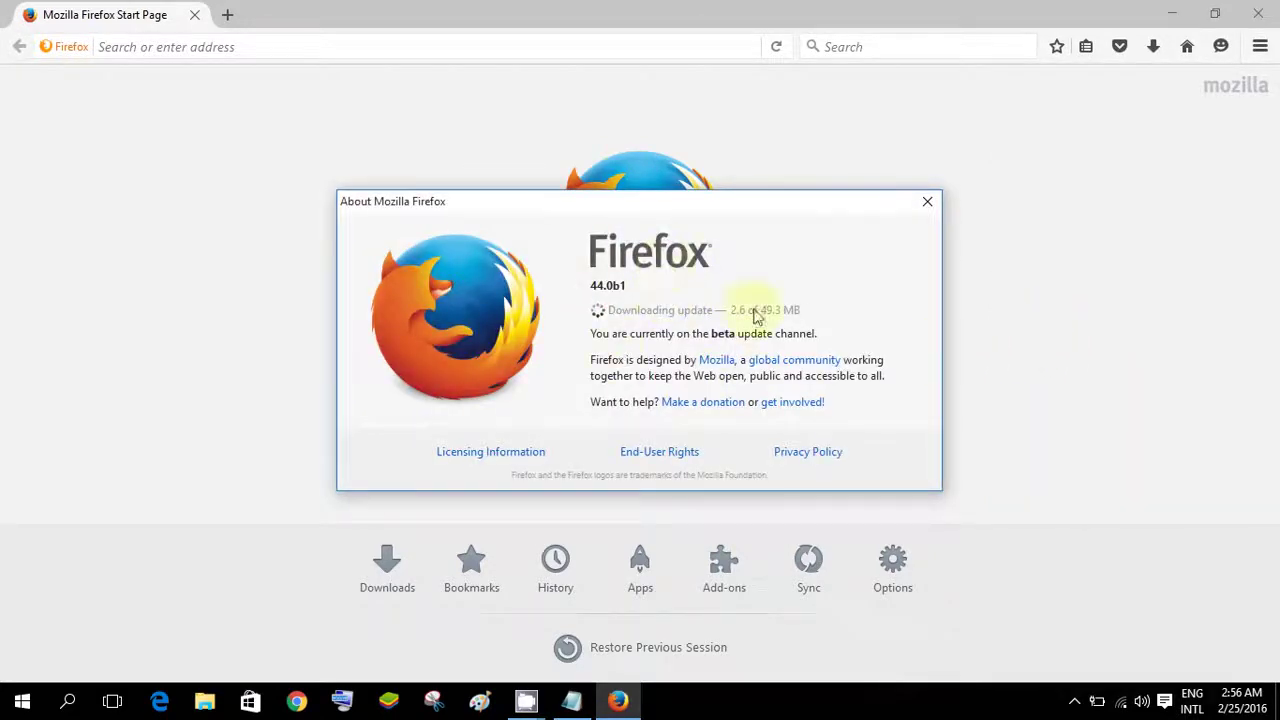
{"action": "left_click", "coordinate": [928, 204]}
{"action": "left_click", "coordinate": [1257, 14]}
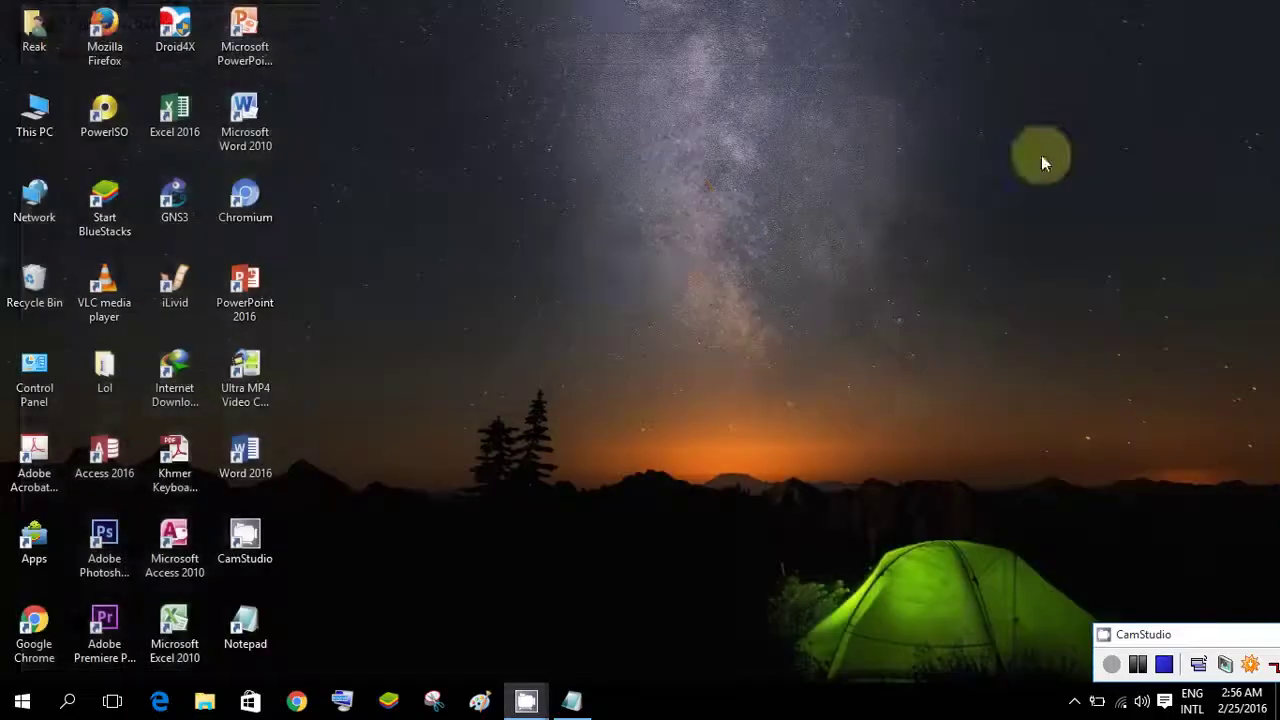
Step: Open This PC and go to the current user's profile folder inside Users on Local Disk (C:)
{"action": "left_click", "coordinate": [305, 212]}
{"action": "right_click", "coordinate": [20, 110]}
{"action": "left_click", "coordinate": [60, 123]}
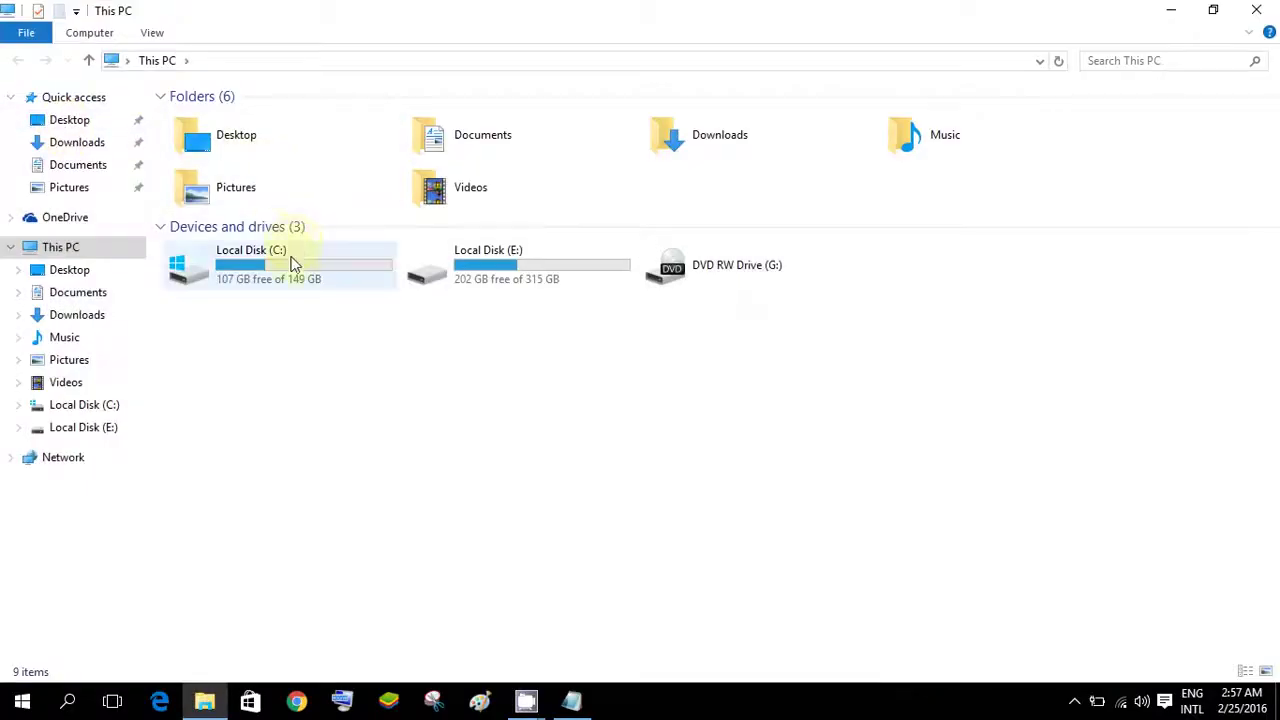
{"action": "double_click", "coordinate": [293, 262]}
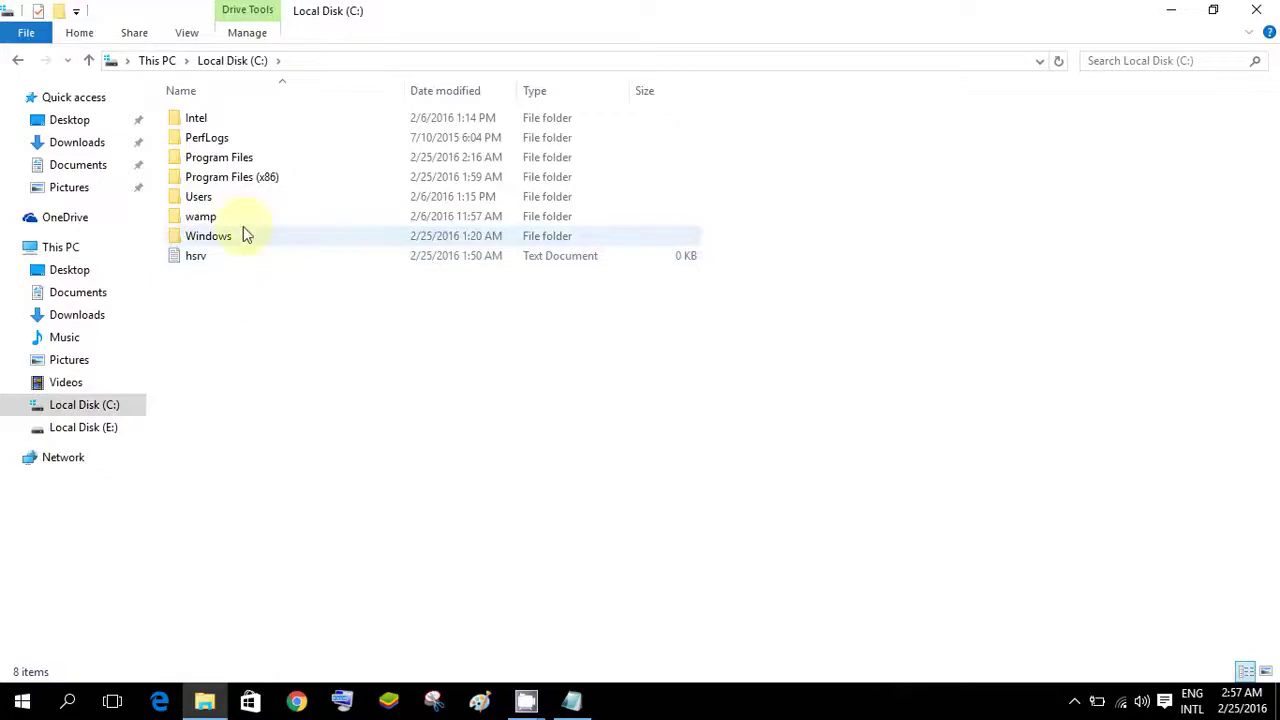
{"action": "double_click", "coordinate": [221, 201]}
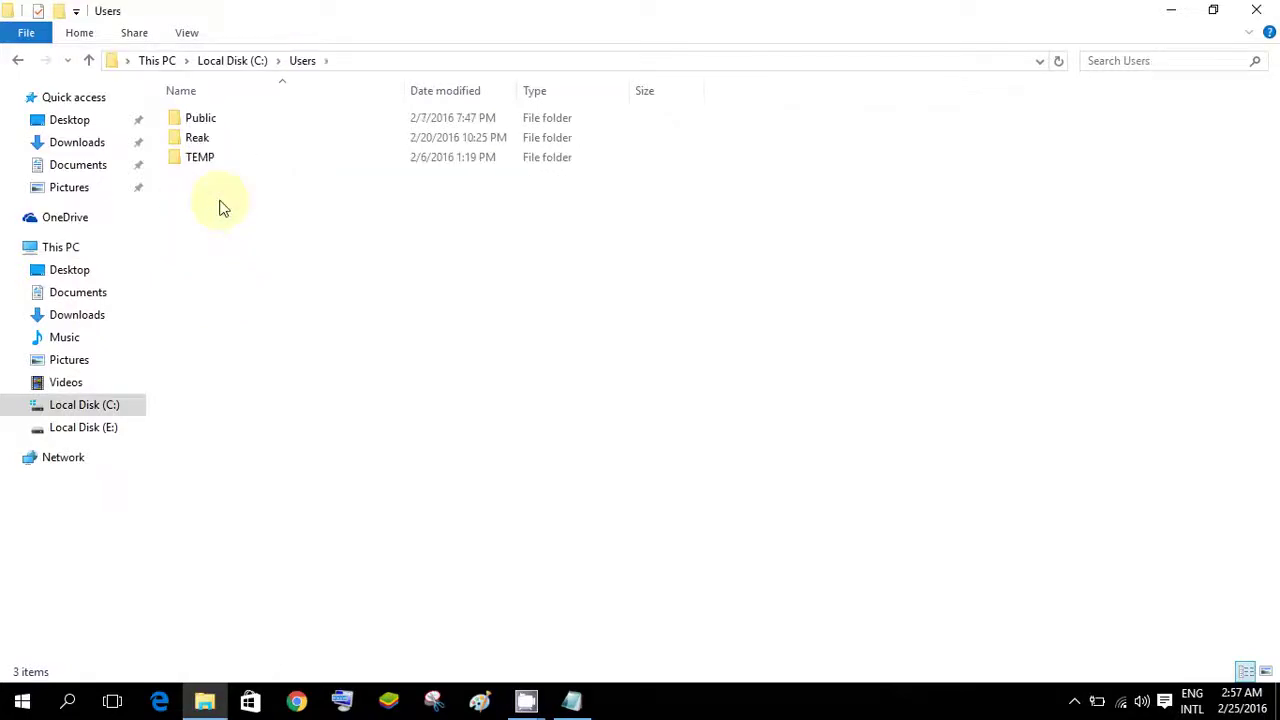
{"action": "double_click", "coordinate": [274, 137]}
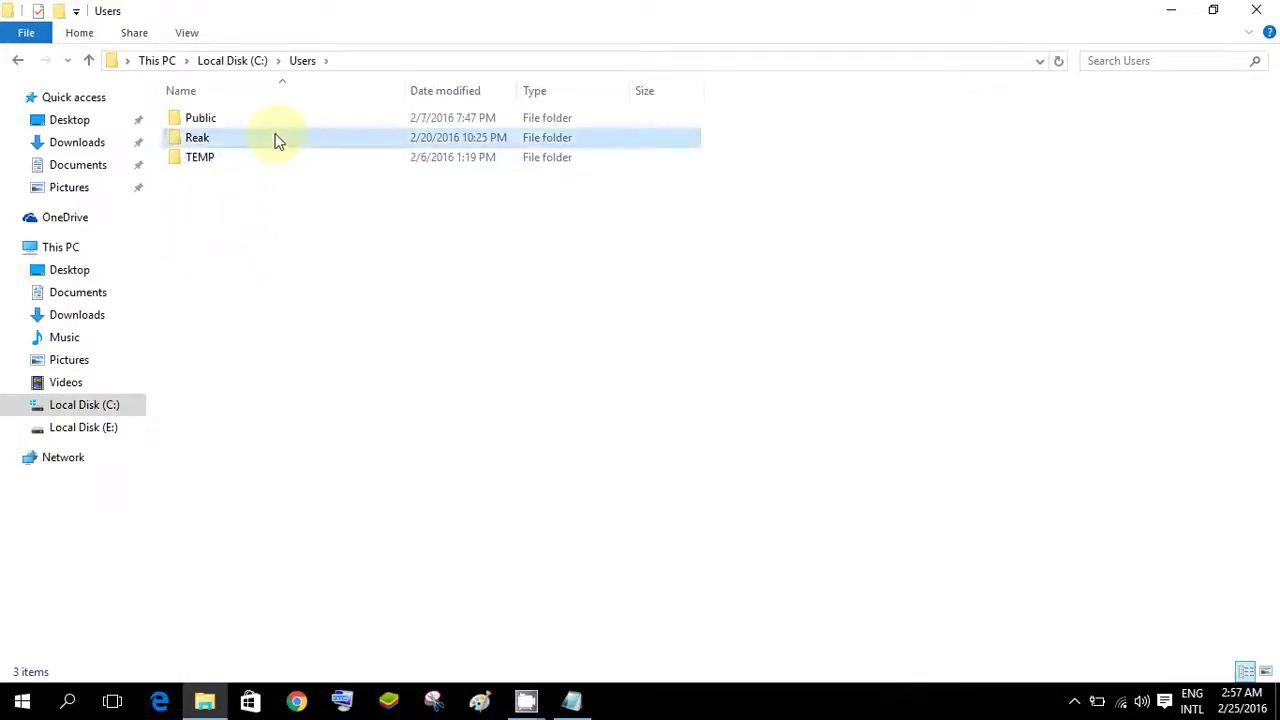
Step: Extend the profile folder's path with \appdata to address the hidden AppData folder
{"action": "left_click", "coordinate": [397, 68]}
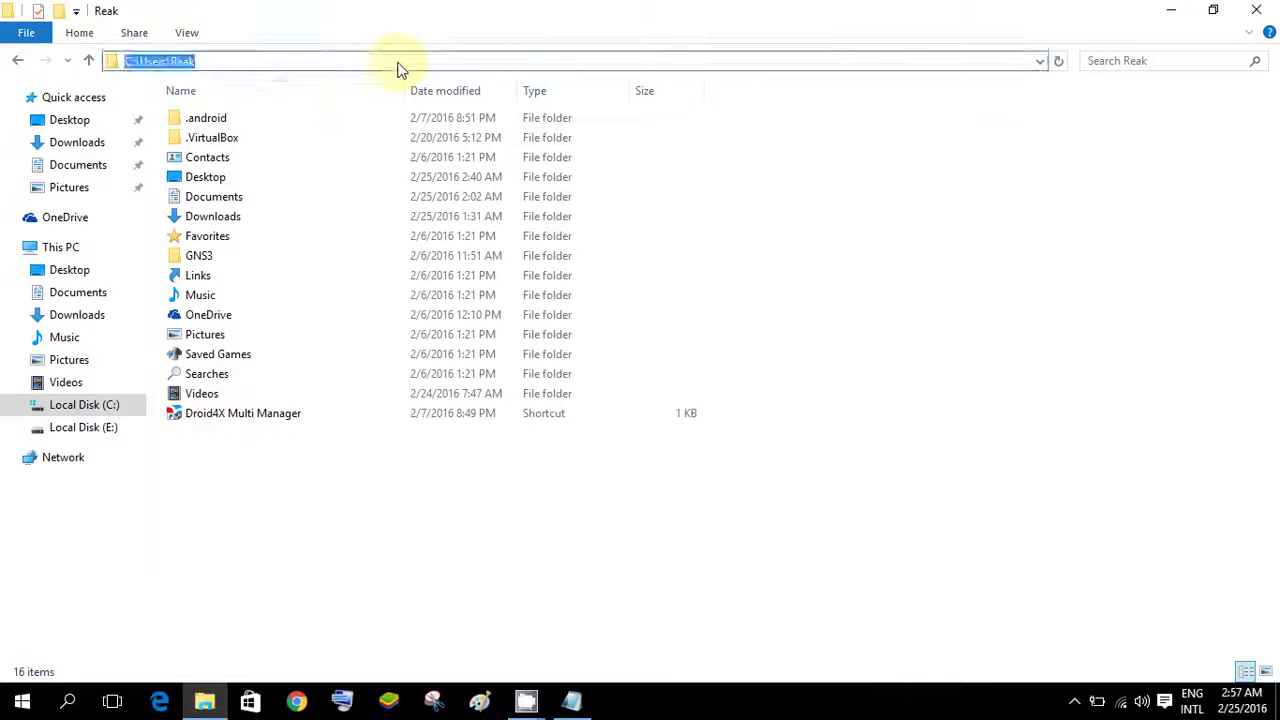
{"action": "left_click", "coordinate": [397, 68]}
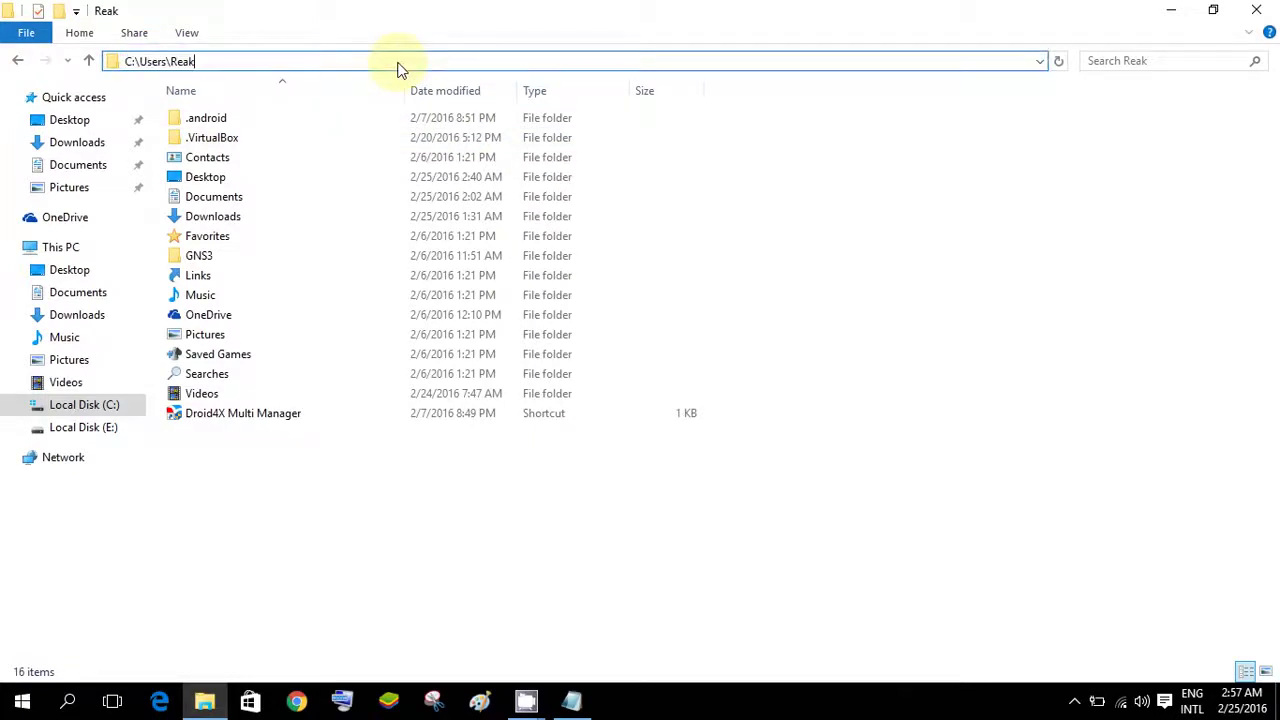
{"action": "type", "text": "\\"}
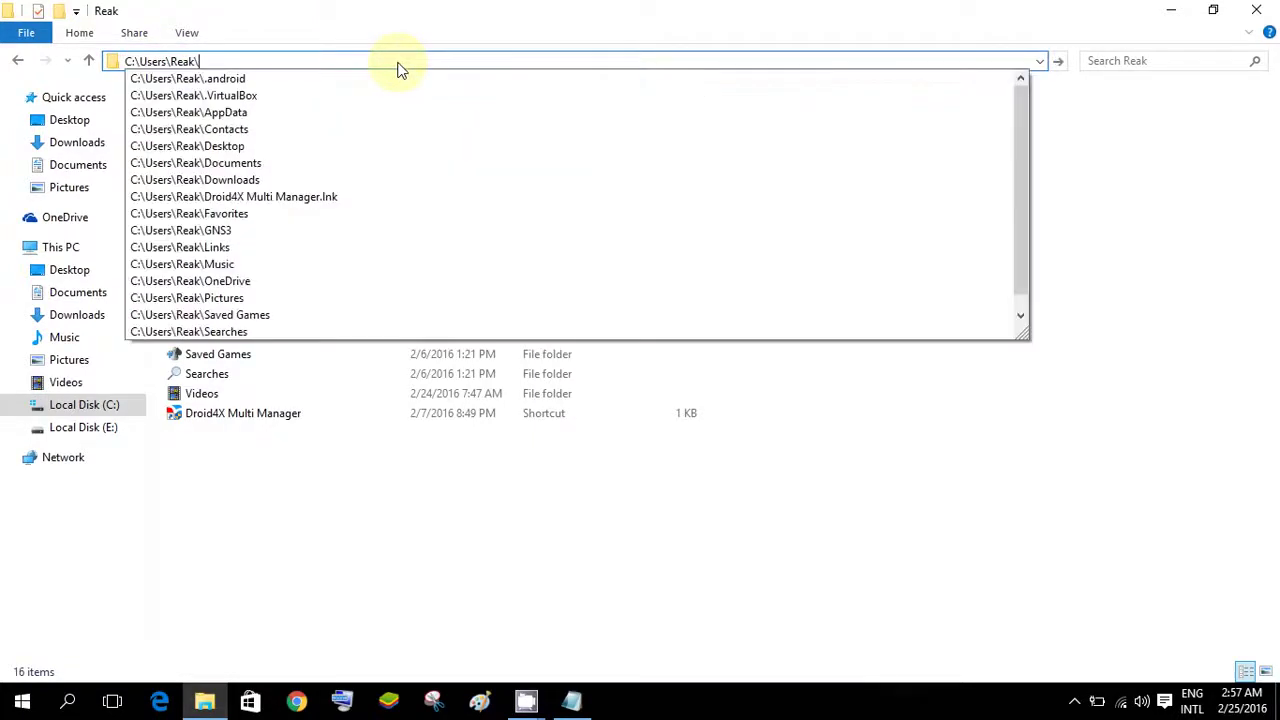
{"action": "type", "text": "ap"}
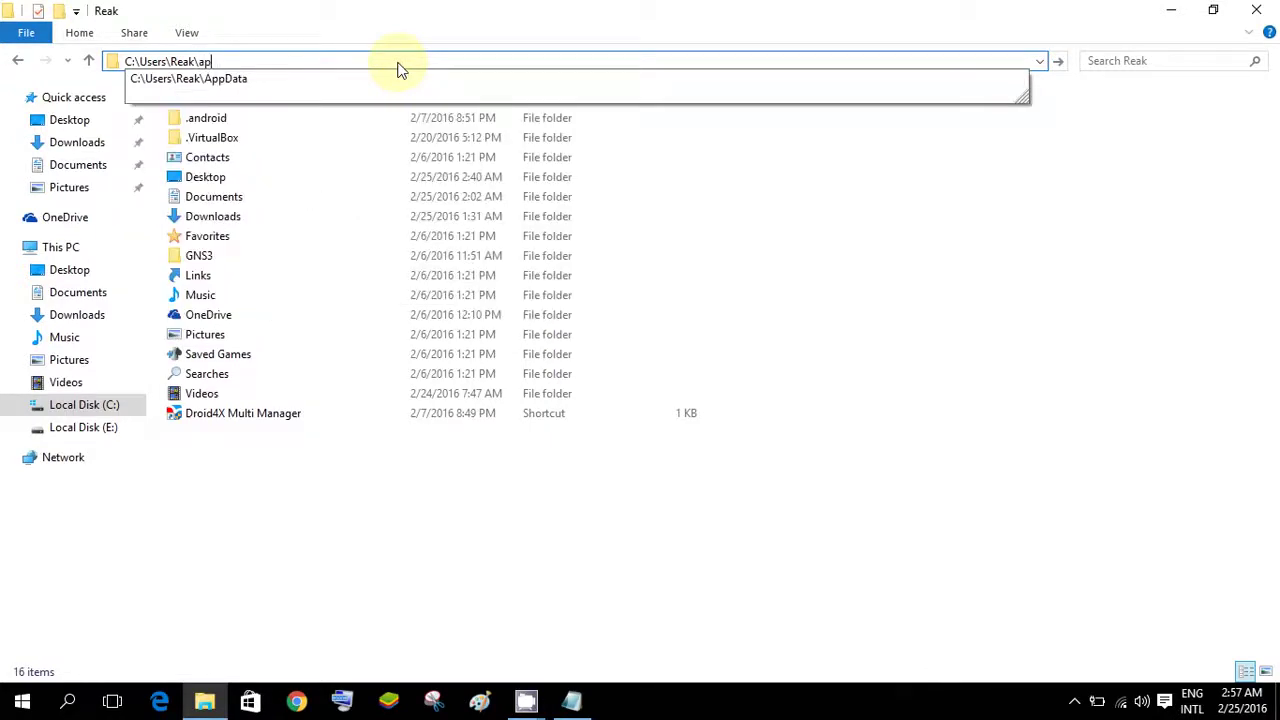
{"action": "type", "text": "pdata"}
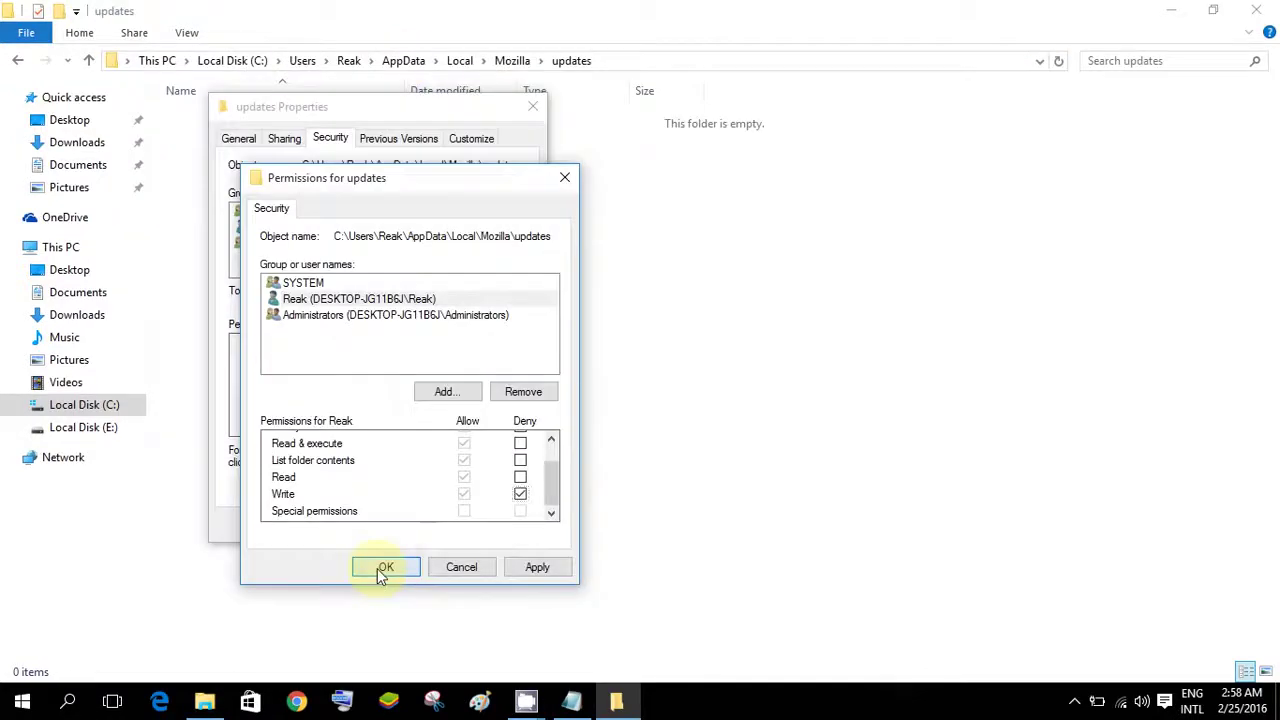
Step: Accept the denied Write permission for the current user on the updates folder and close the folder window
{"action": "left_click", "coordinate": [380, 566]}
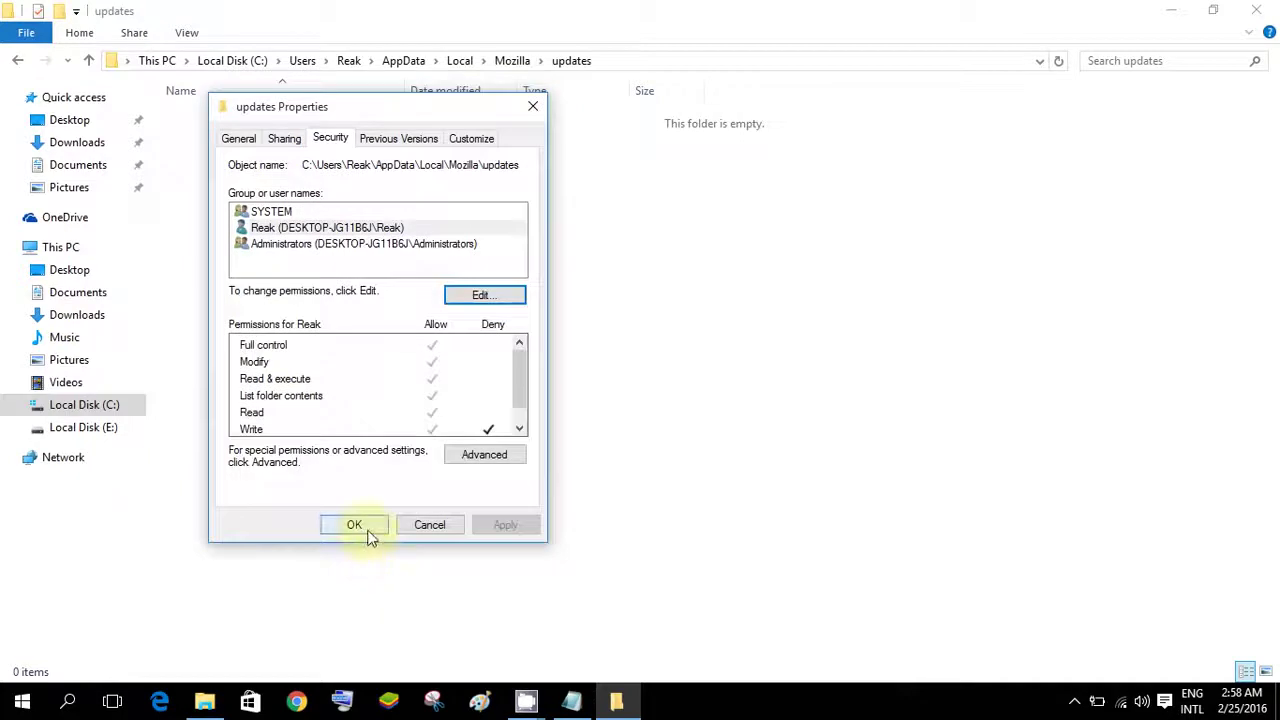
{"action": "left_click", "coordinate": [355, 525]}
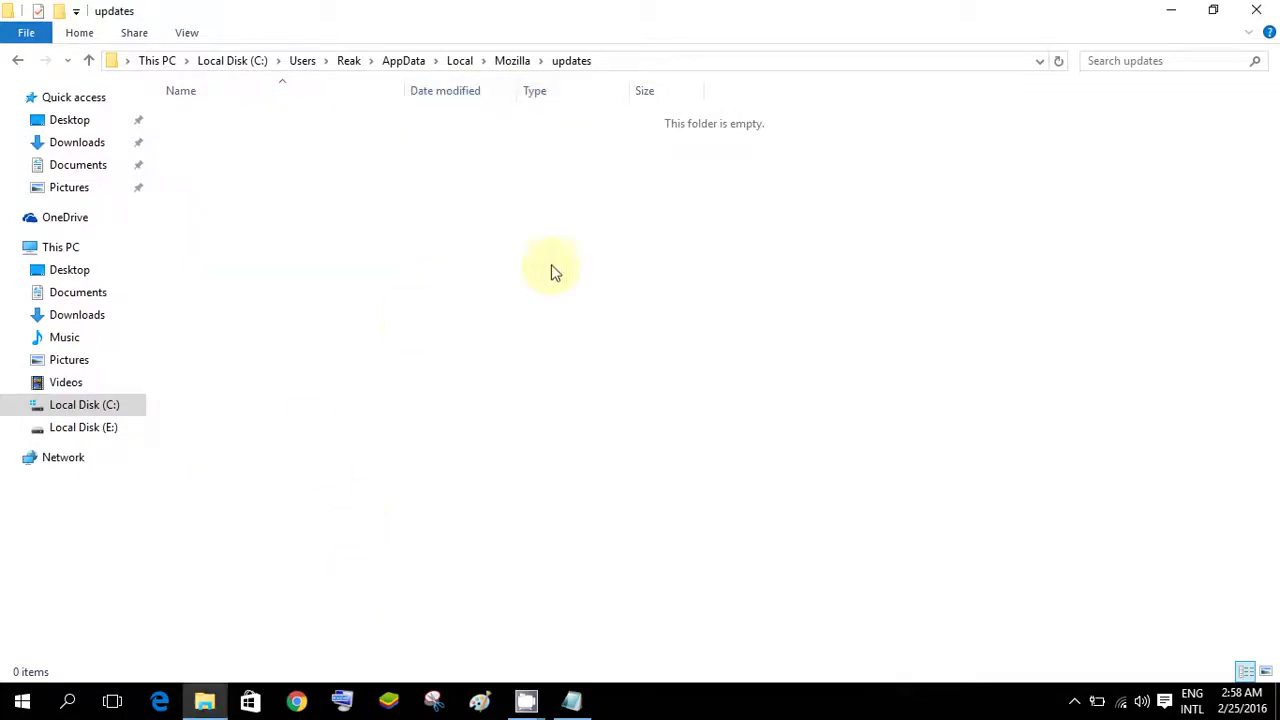
{"action": "left_click", "coordinate": [1258, 10]}
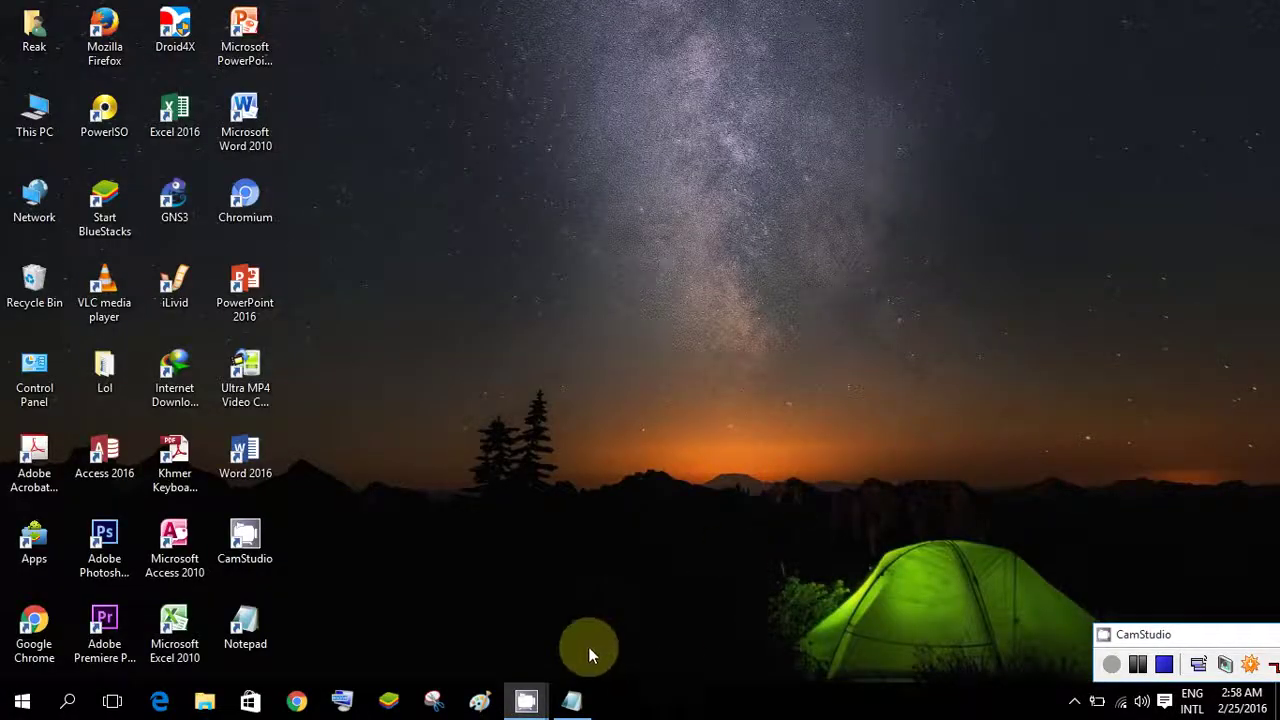
Step: Launch Firefox and run a check for updates from its About window, then close the browser
{"action": "double_click", "coordinate": [92, 60]}
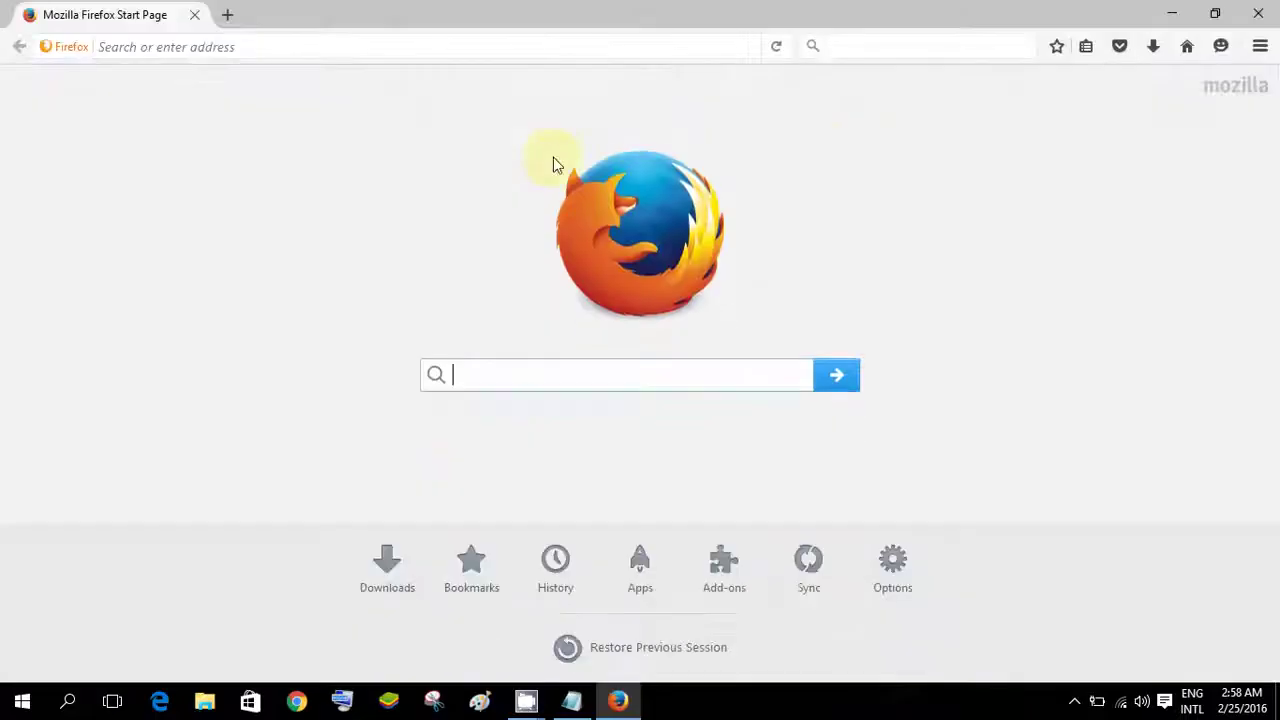
{"action": "left_click", "coordinate": [1262, 47]}
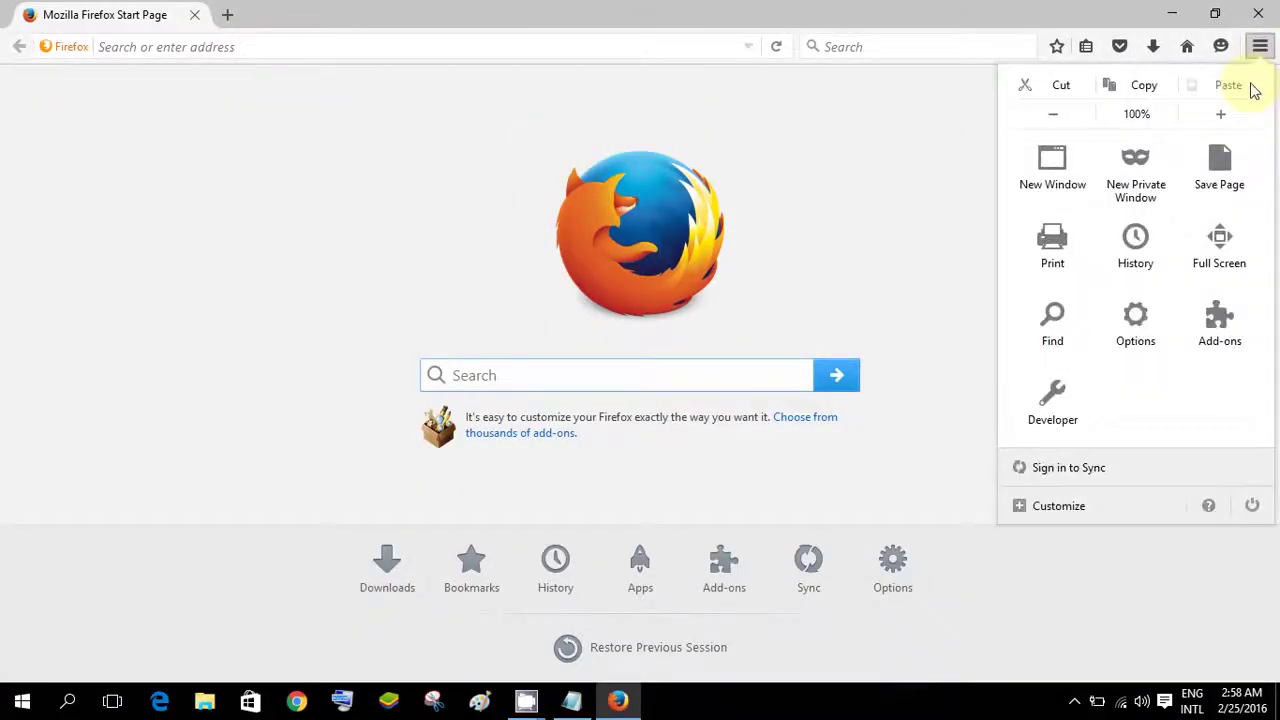
{"action": "left_click", "coordinate": [1210, 507]}
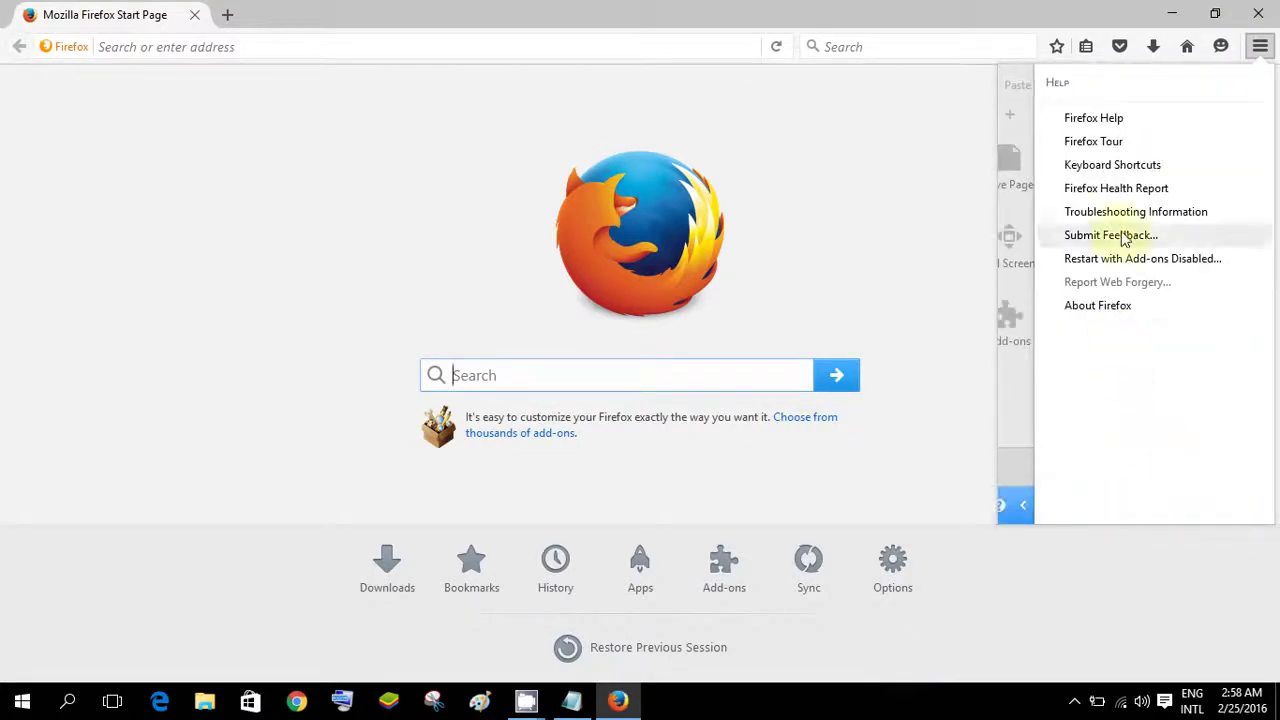
{"action": "left_click", "coordinate": [1113, 312]}
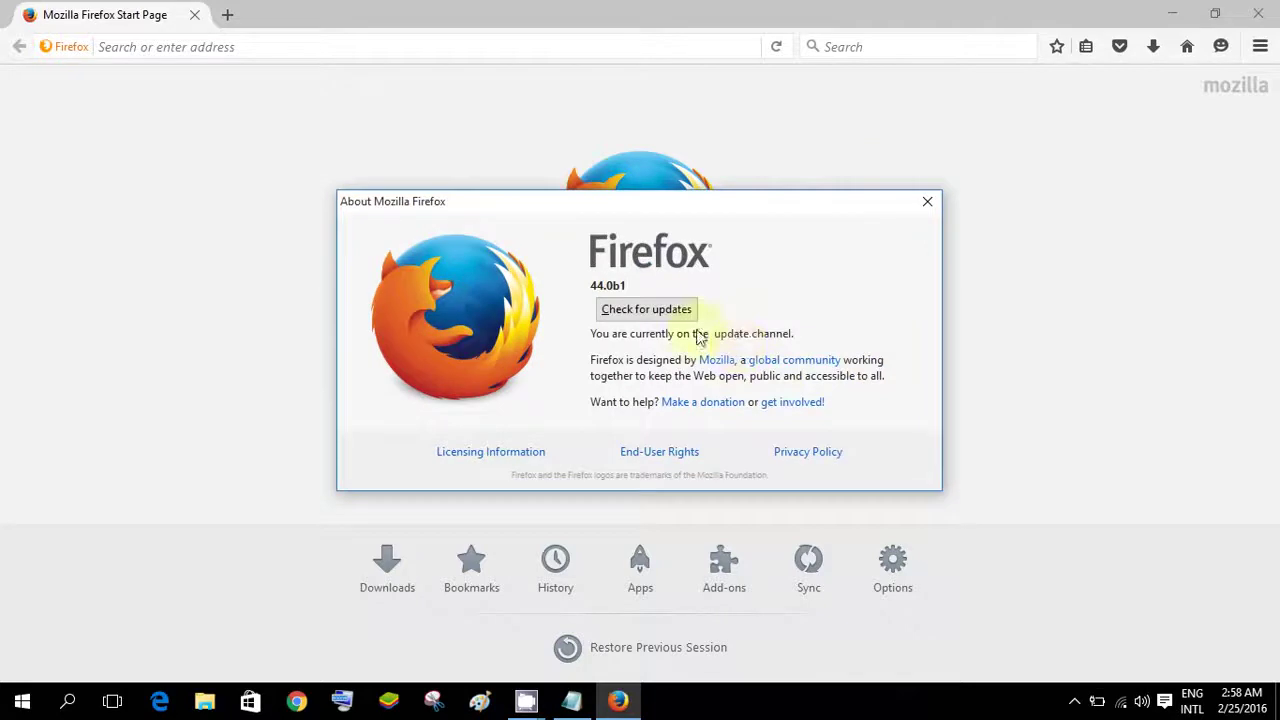
{"action": "left_click", "coordinate": [652, 313]}
{"action": "left_click", "coordinate": [652, 313]}
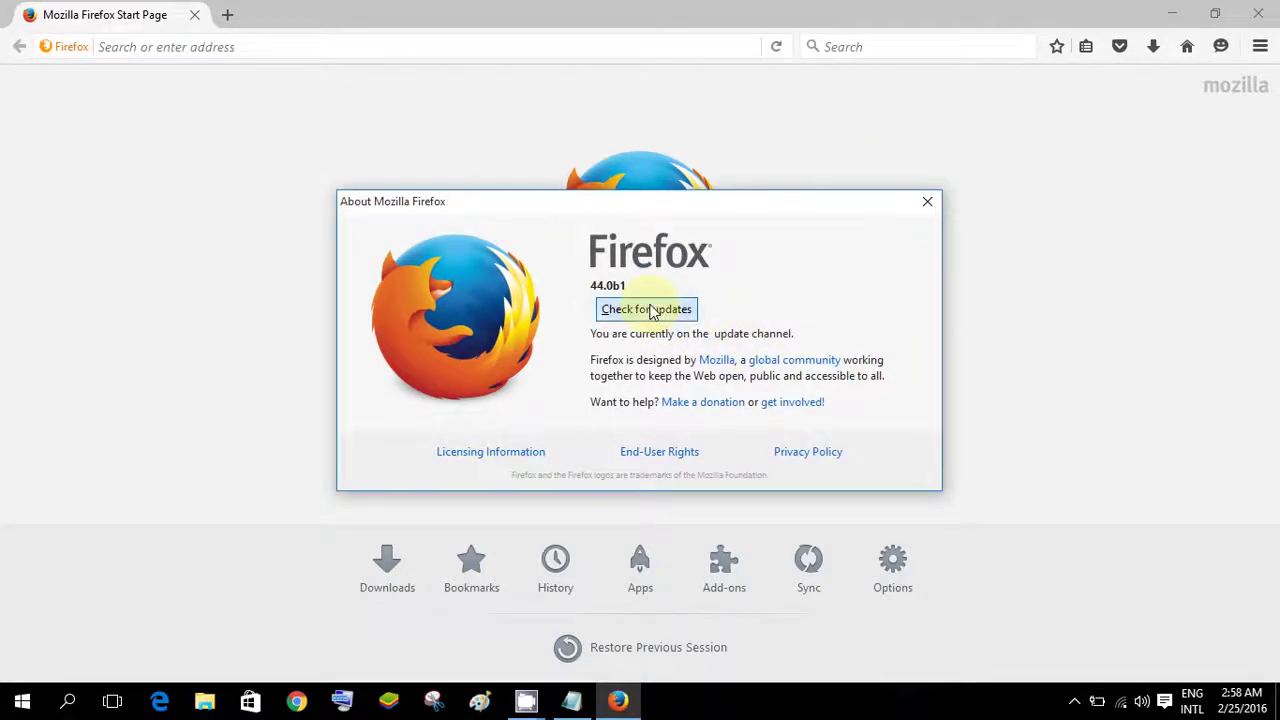
{"action": "left_click", "coordinate": [926, 203]}
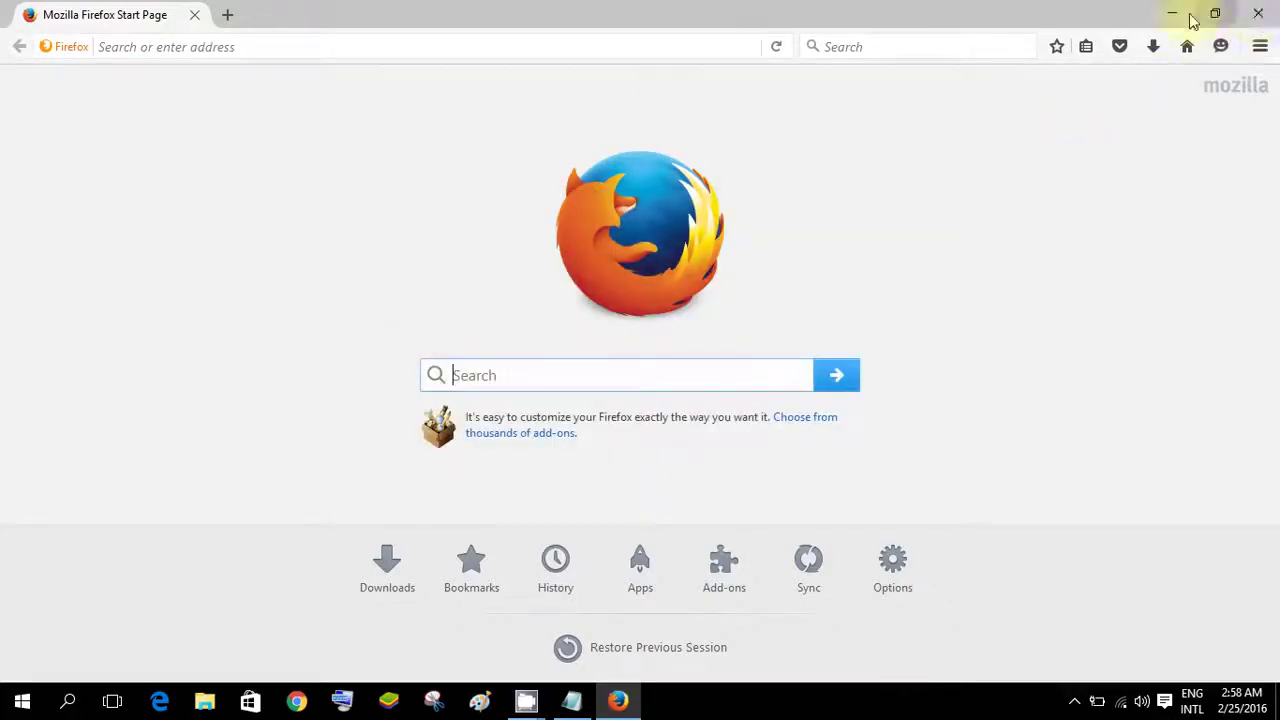
{"action": "left_click", "coordinate": [1258, 13]}
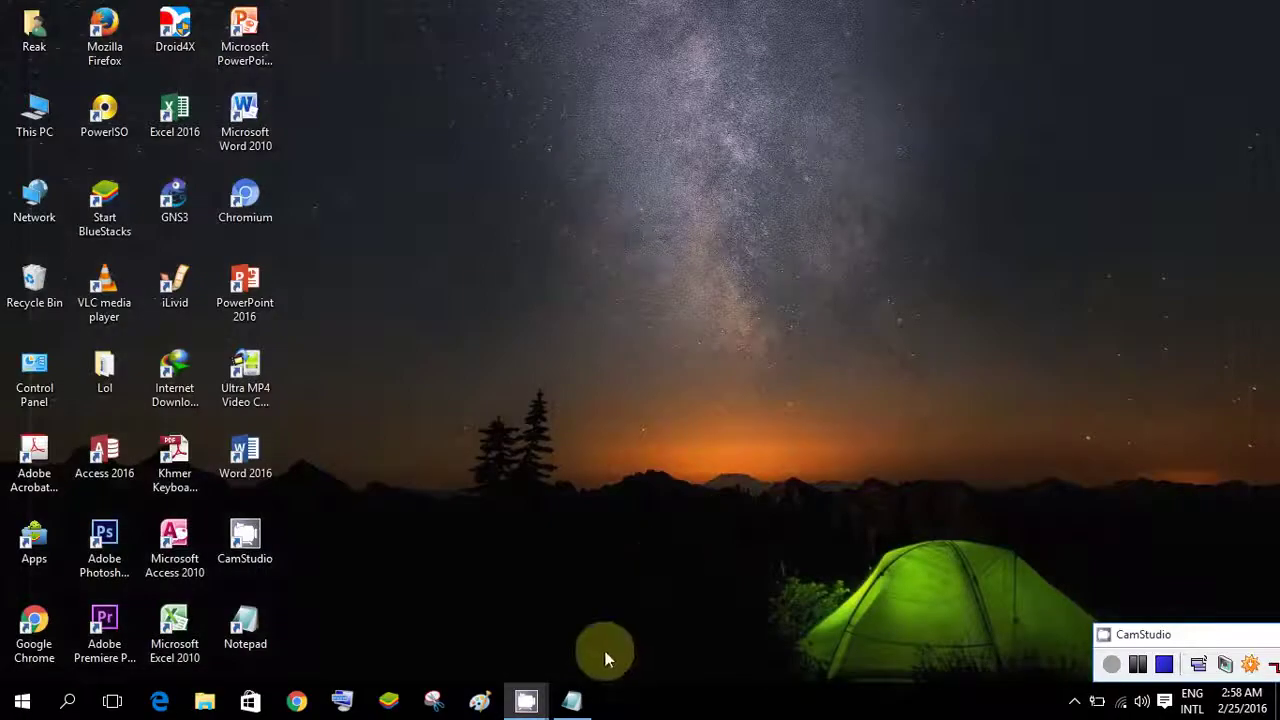
Step: Switch to the Notepad note and add the lines "well done" and "Thanks for watching" below the introduction
{"action": "left_click", "coordinate": [571, 699]}
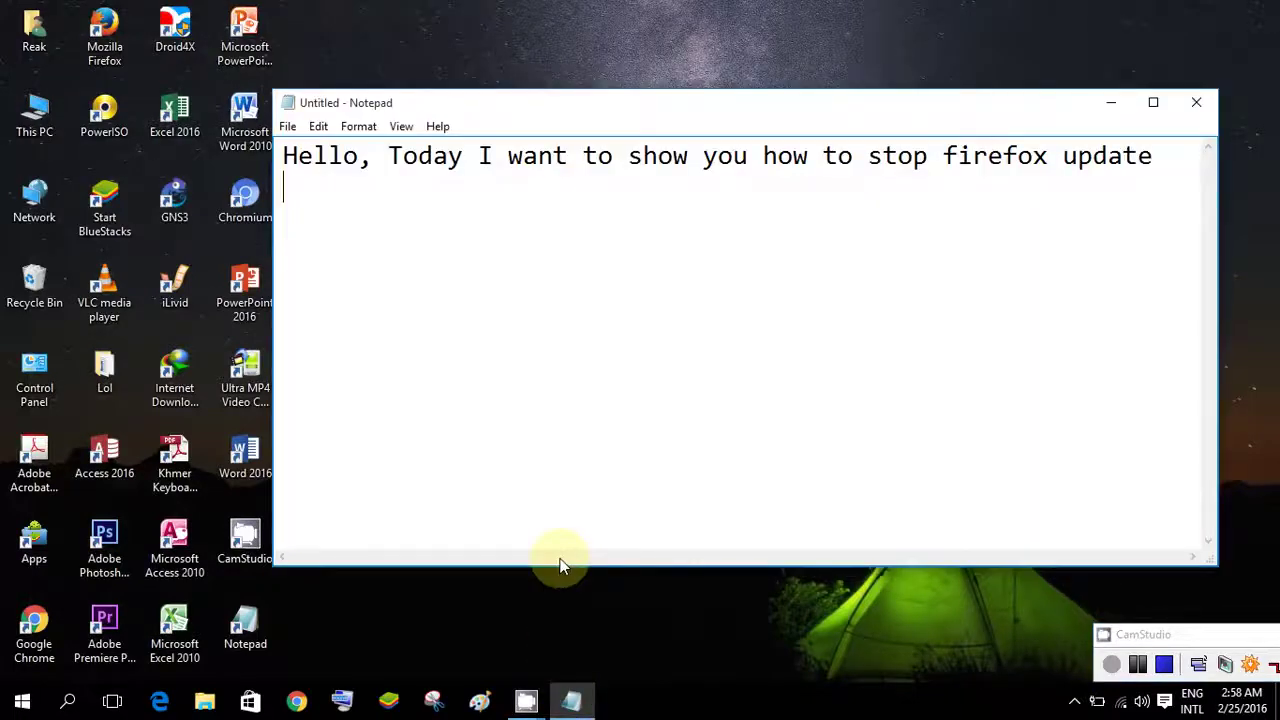
{"action": "type", "text": "well done"}
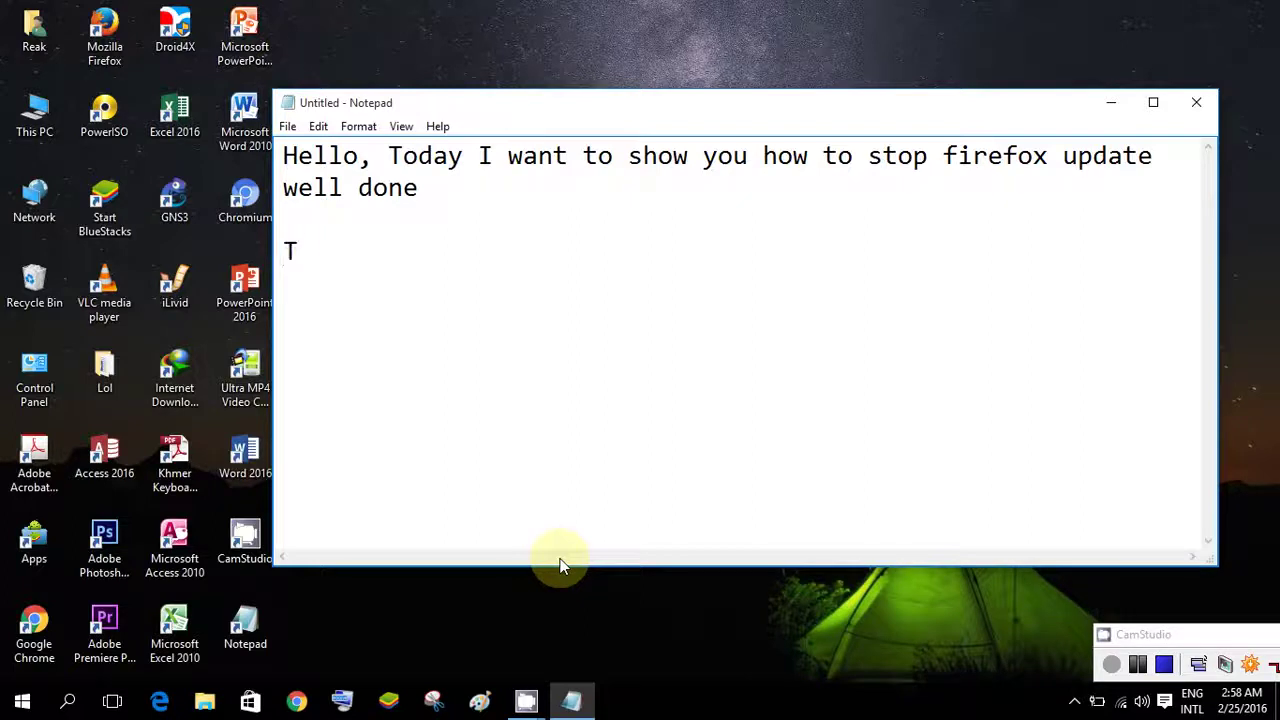
{"action": "type", "text": "ks for"}
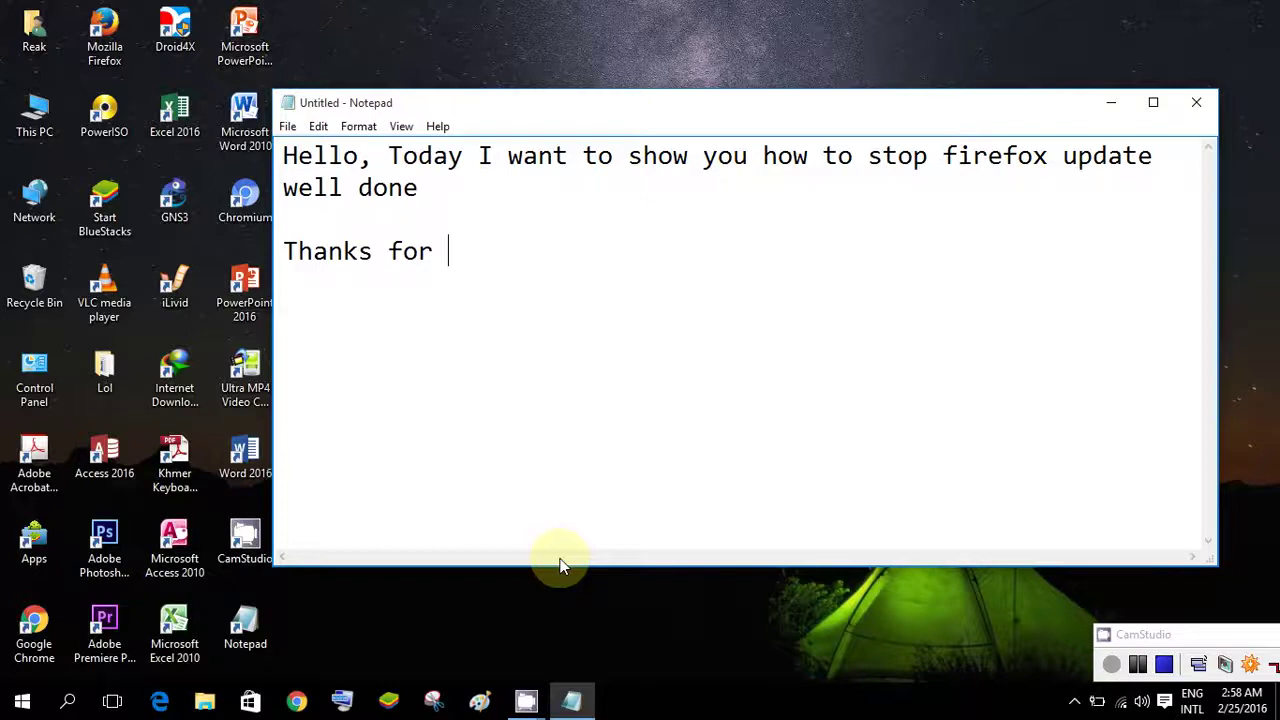
{"action": "type", "text": " watch"}
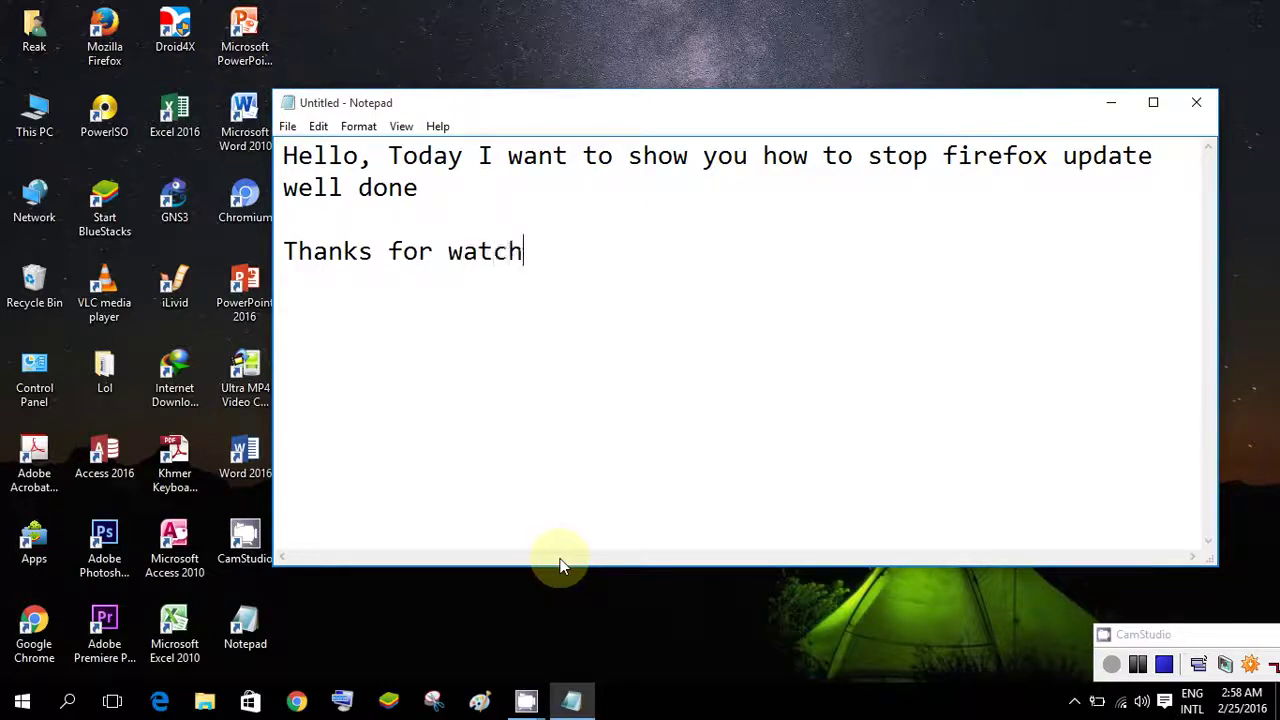
{"action": "type", "text": "ing"}
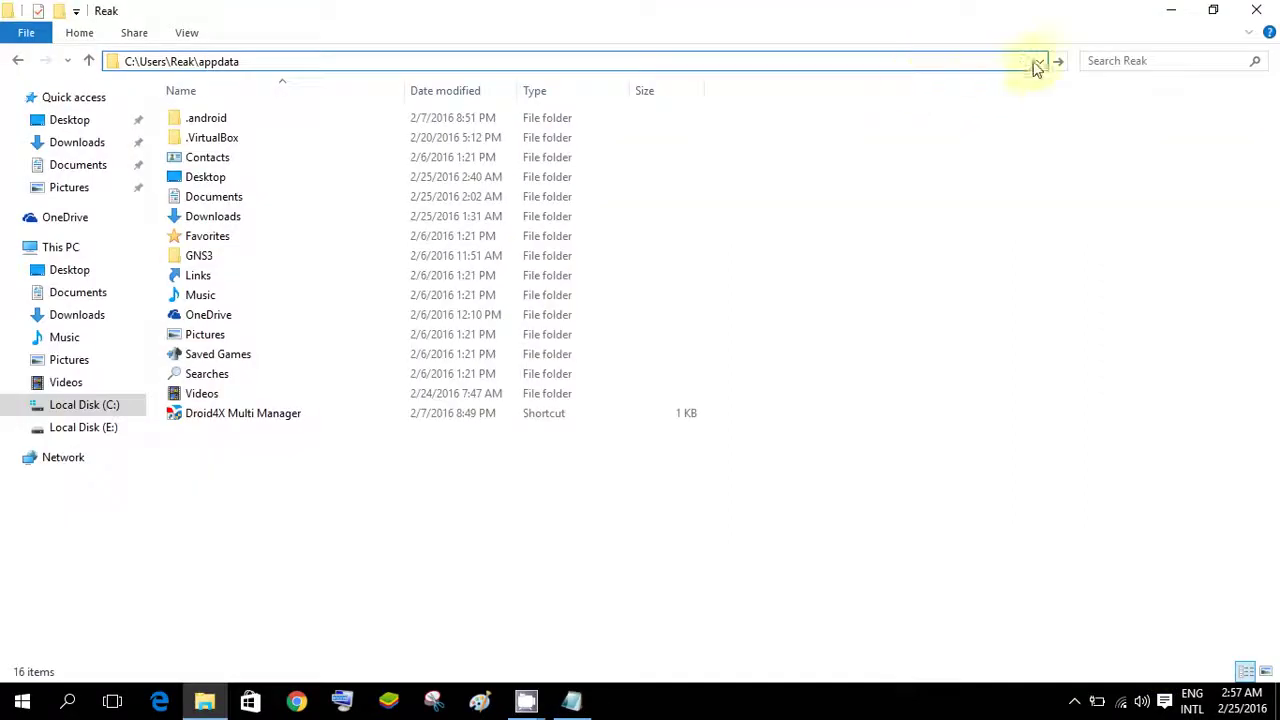
Step: Go to the entered AppData path and open the Mozilla folder inside Local
{"action": "left_click", "coordinate": [1059, 62]}
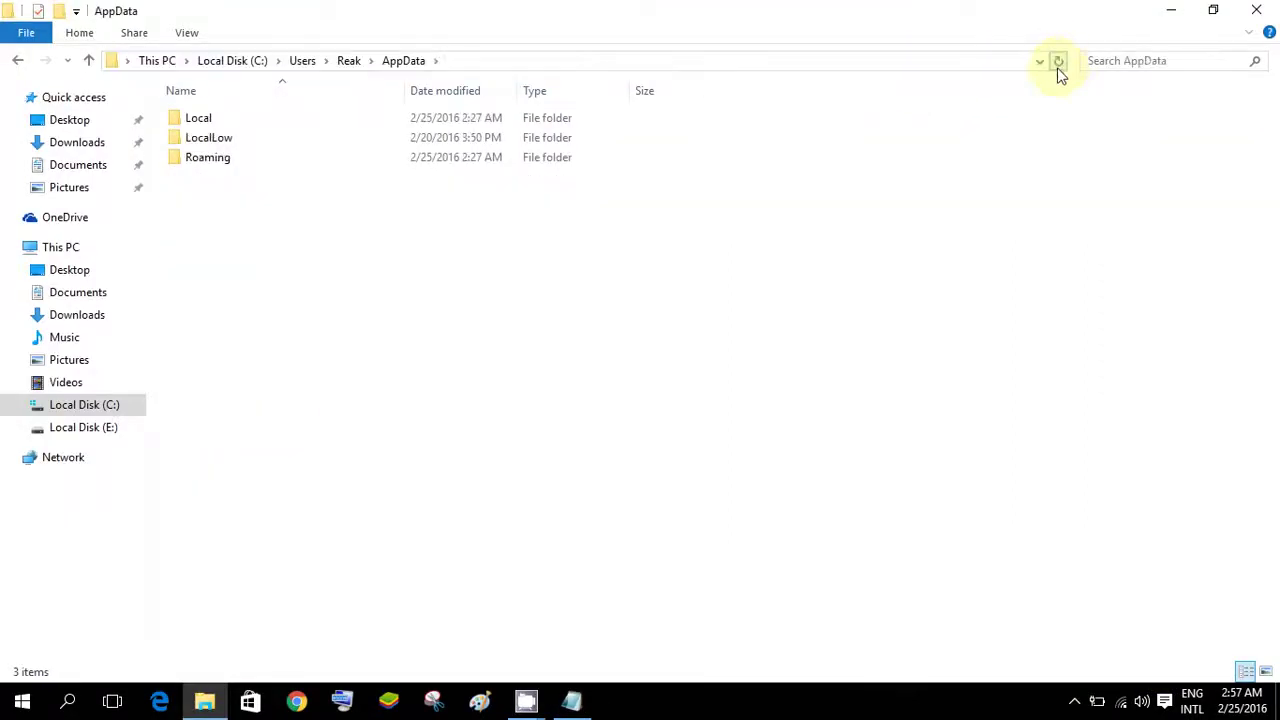
{"action": "double_click", "coordinate": [296, 118]}
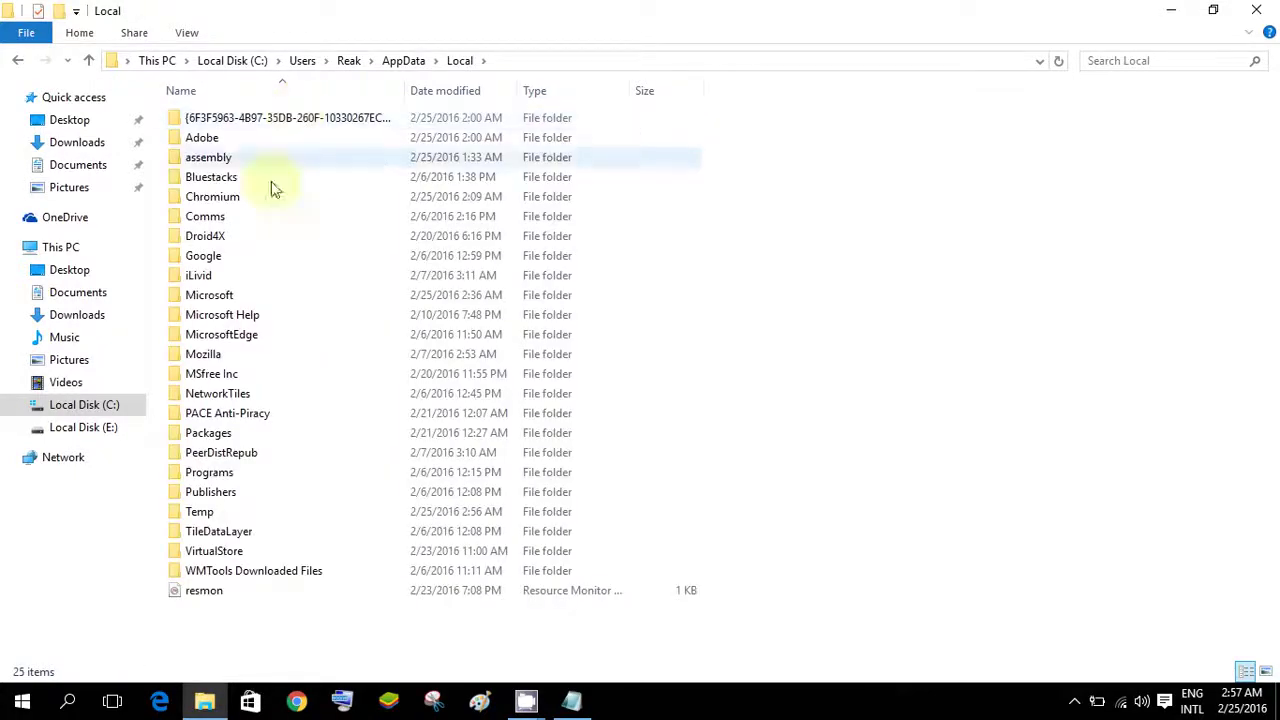
{"action": "double_click", "coordinate": [210, 358]}
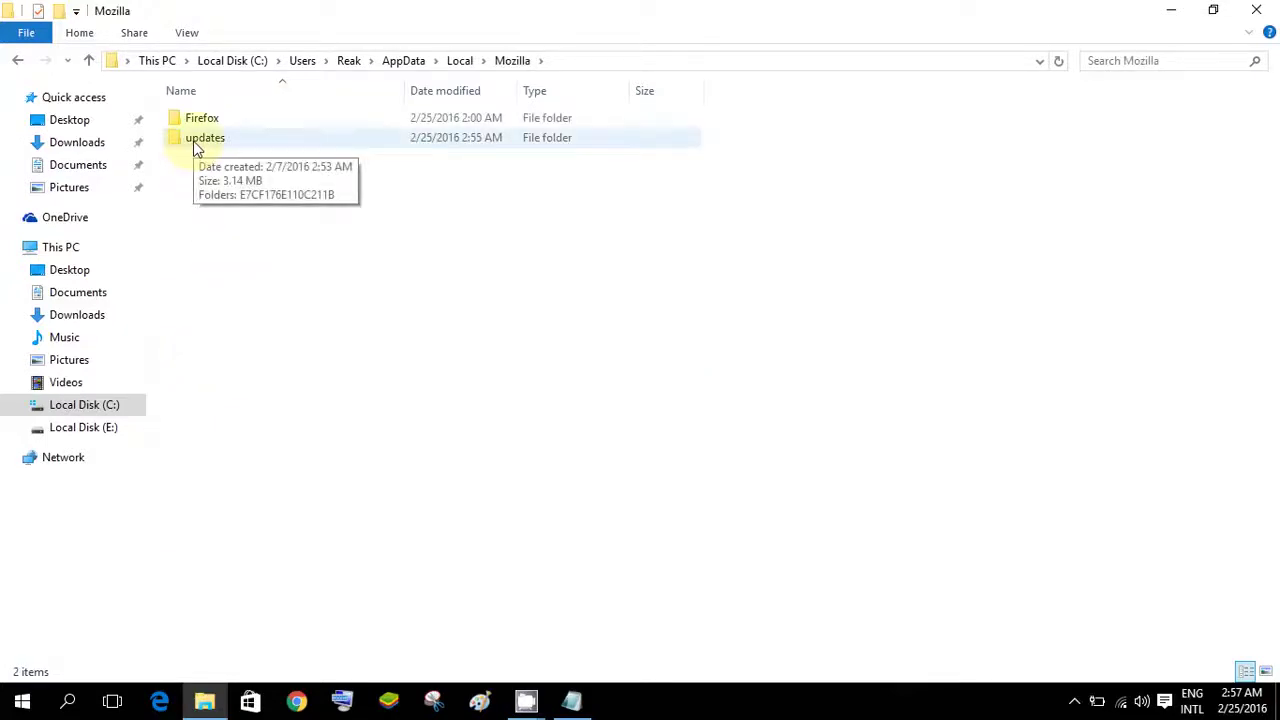
Step: Open the updates folder inside Mozilla and delete its E7CF176E110C211B subfolder
{"action": "double_click", "coordinate": [197, 148]}
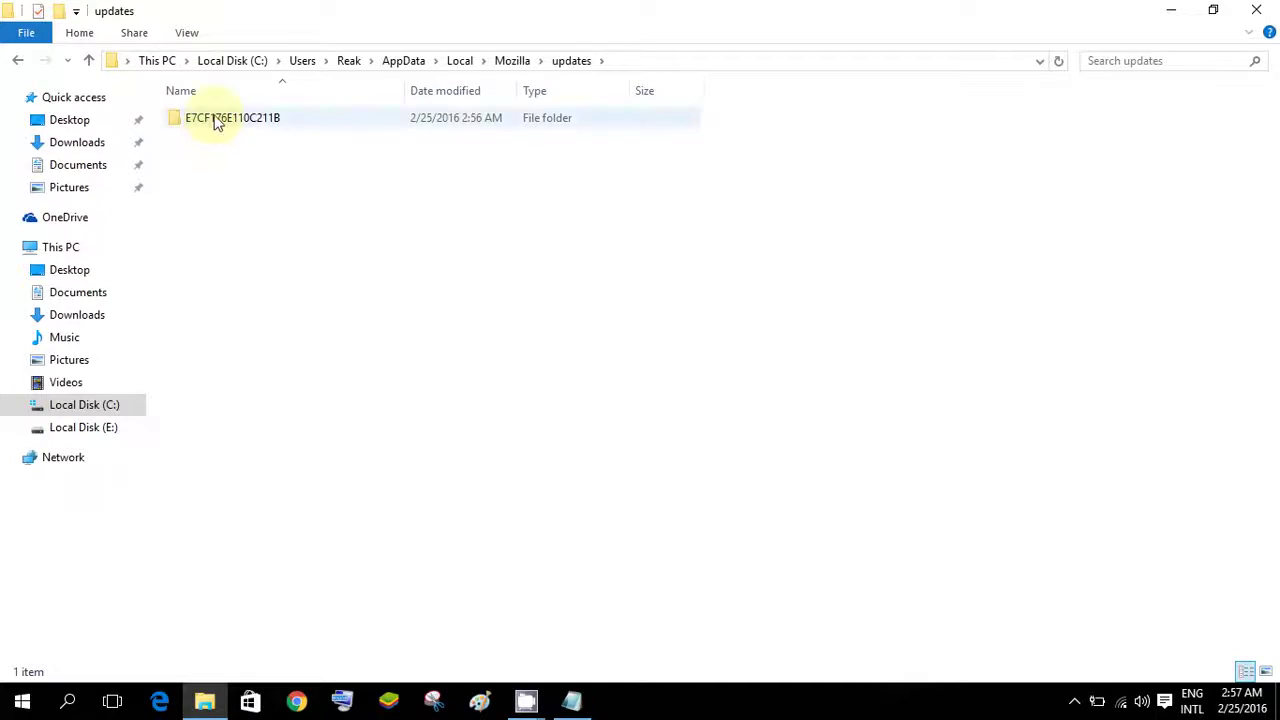
{"action": "left_click", "coordinate": [224, 118]}
{"action": "right_click", "coordinate": [223, 117]}
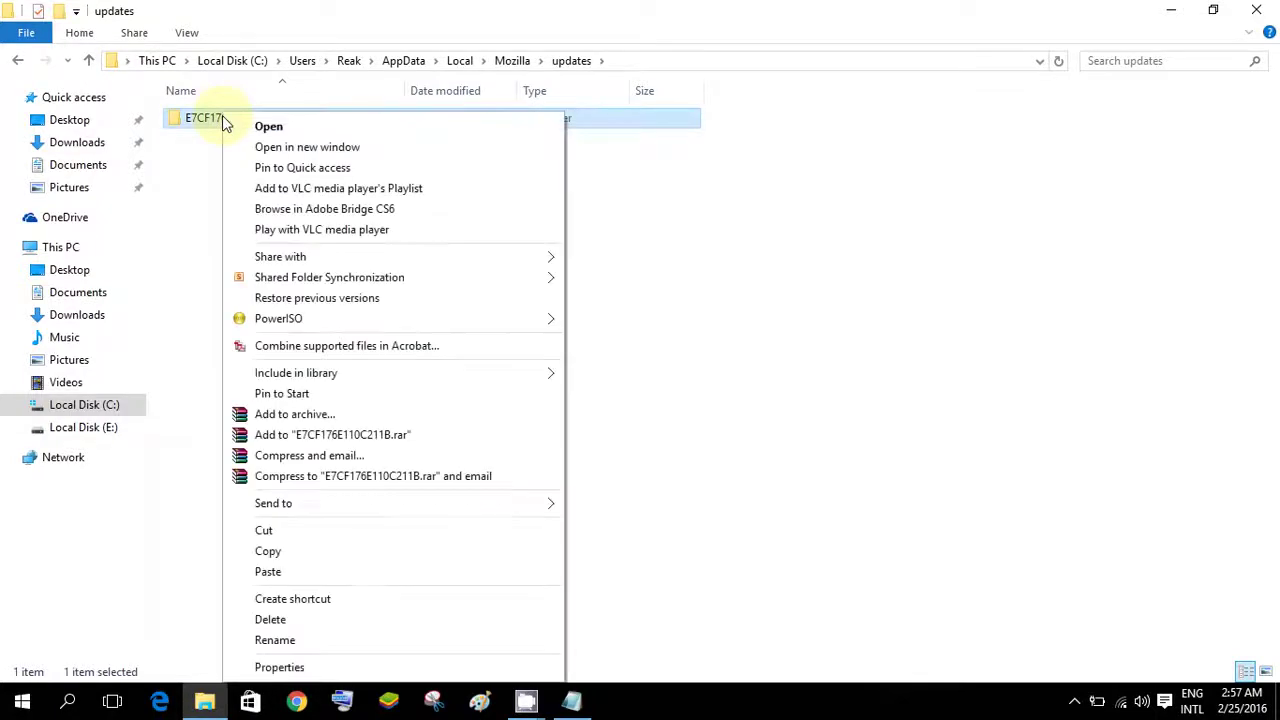
{"action": "left_click", "coordinate": [295, 625]}
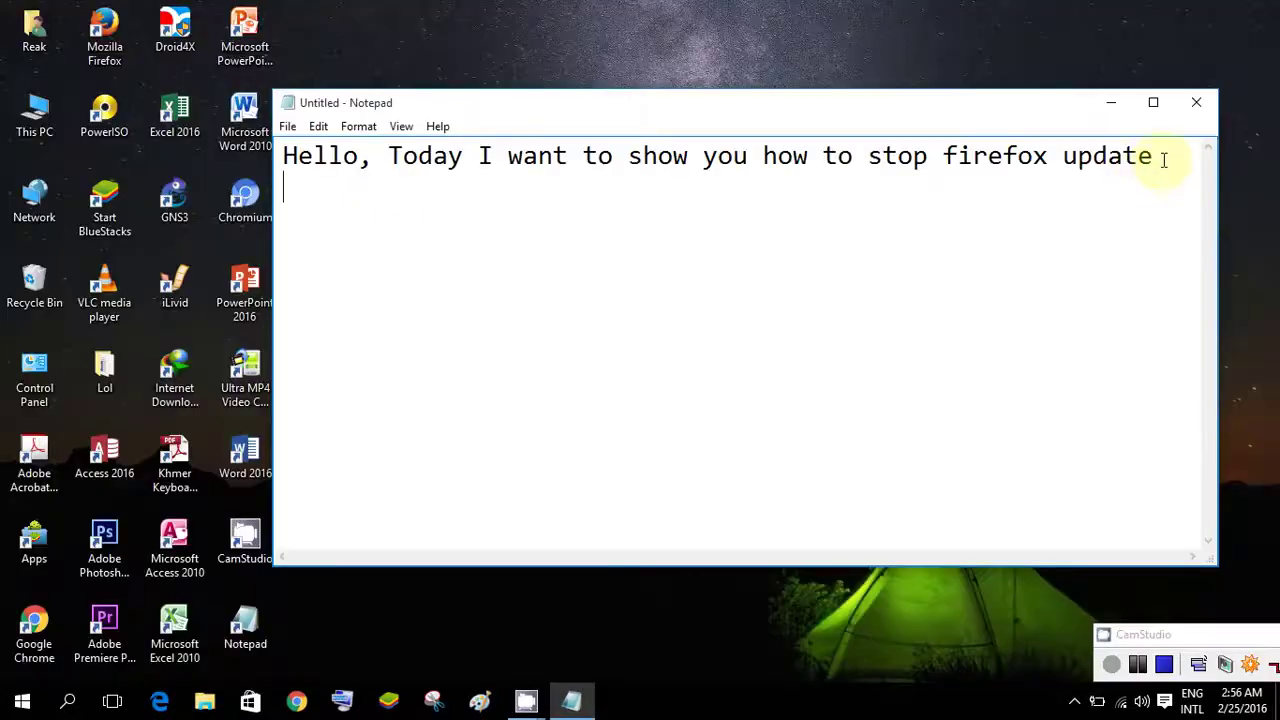
Step: Highlight the introduction line in the Notepad note, clear the selection and minimize the note's window
{"action": "left_click_drag", "start_coordinate": [1164, 160], "coordinate": [260, 160]}
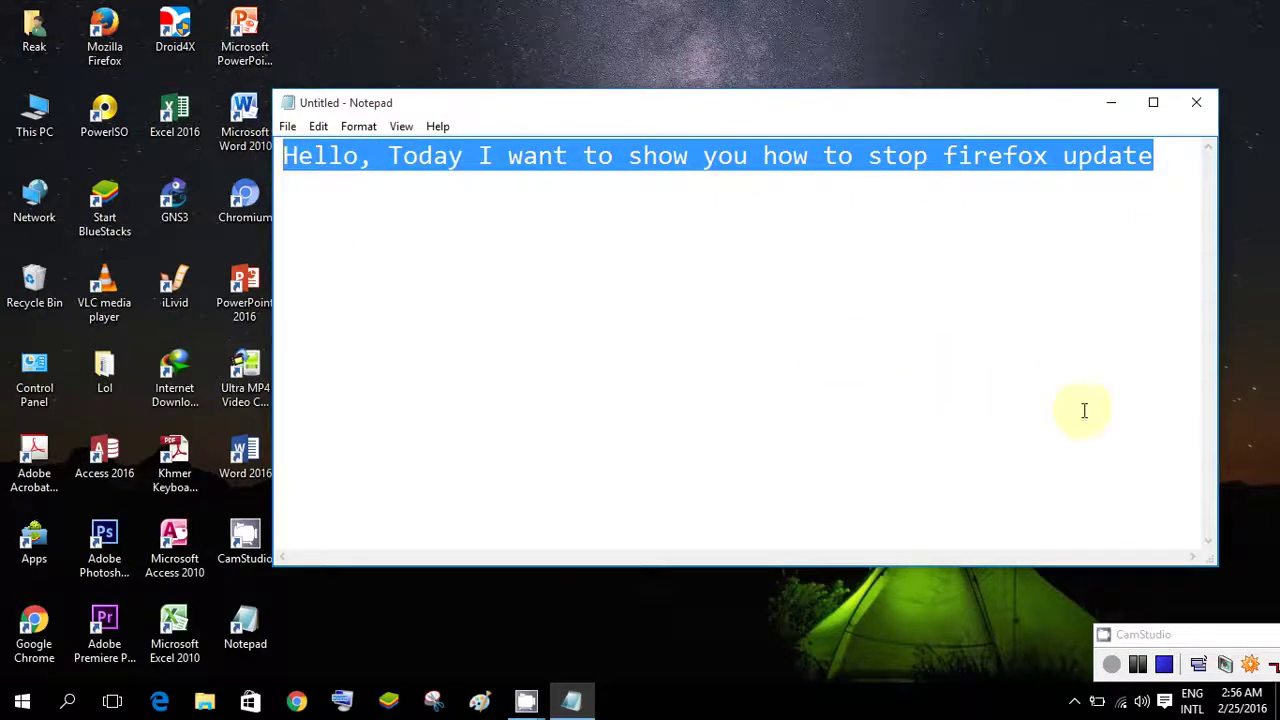
{"action": "left_click", "coordinate": [1130, 421]}
{"action": "left_click", "coordinate": [1110, 102]}
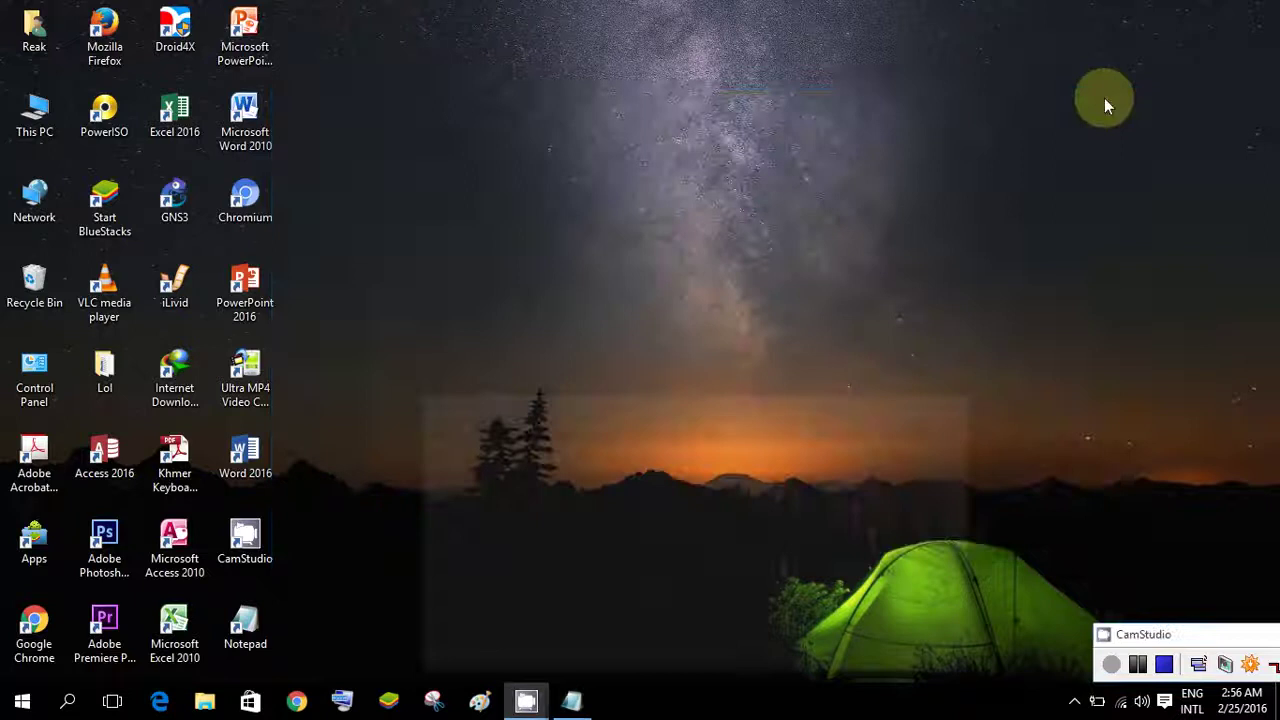
Step: Launch Mozilla Firefox from the desktop and open its main menu
{"action": "left_click", "coordinate": [108, 35]}
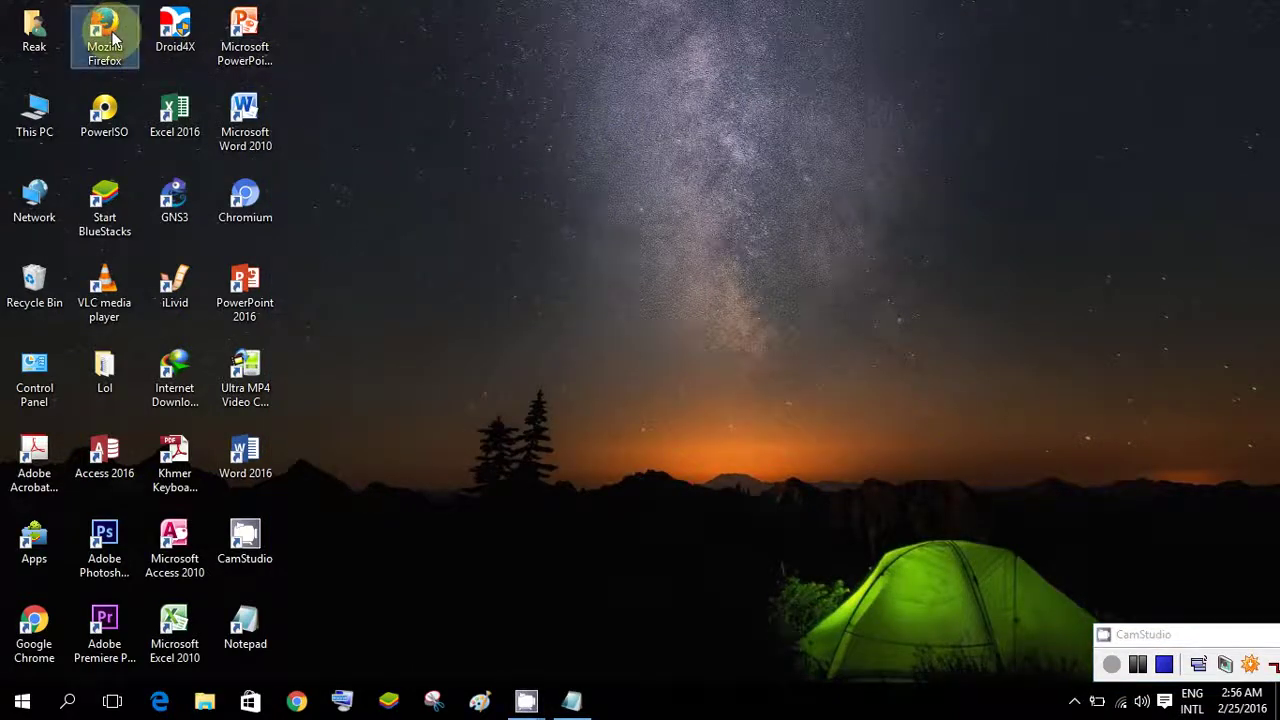
{"action": "double_click", "coordinate": [108, 35]}
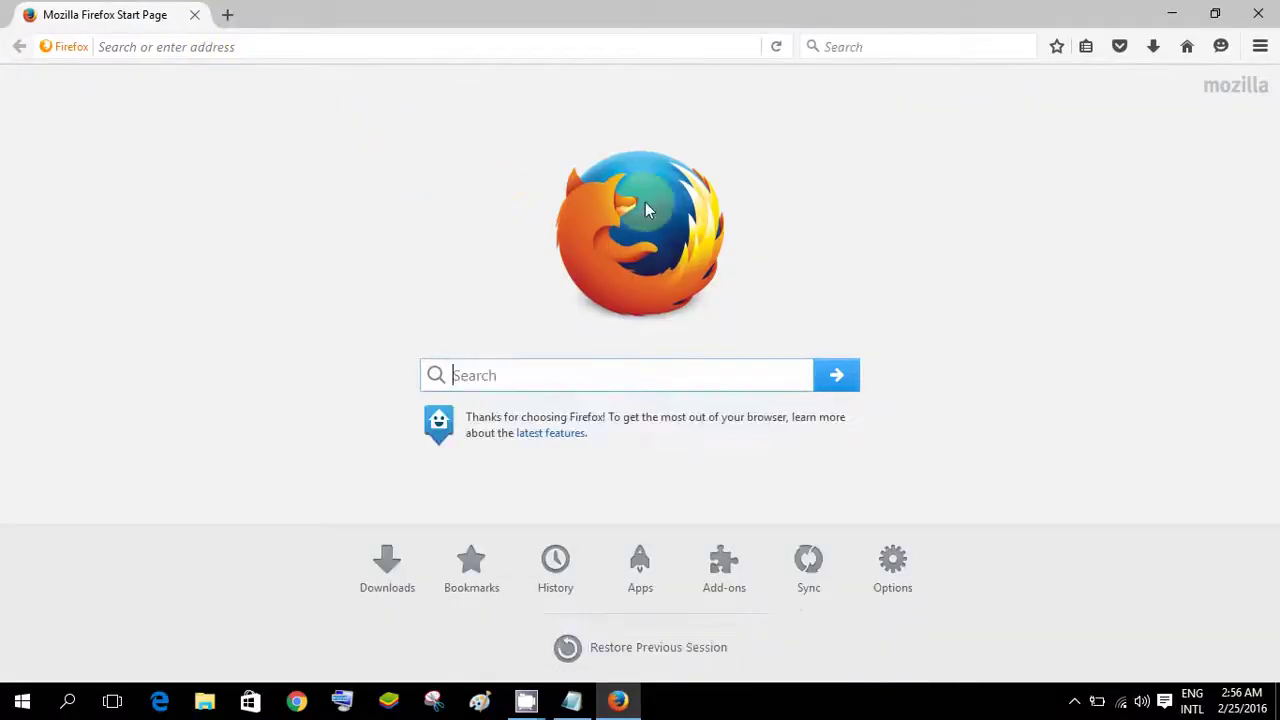
{"action": "left_click", "coordinate": [1260, 46]}
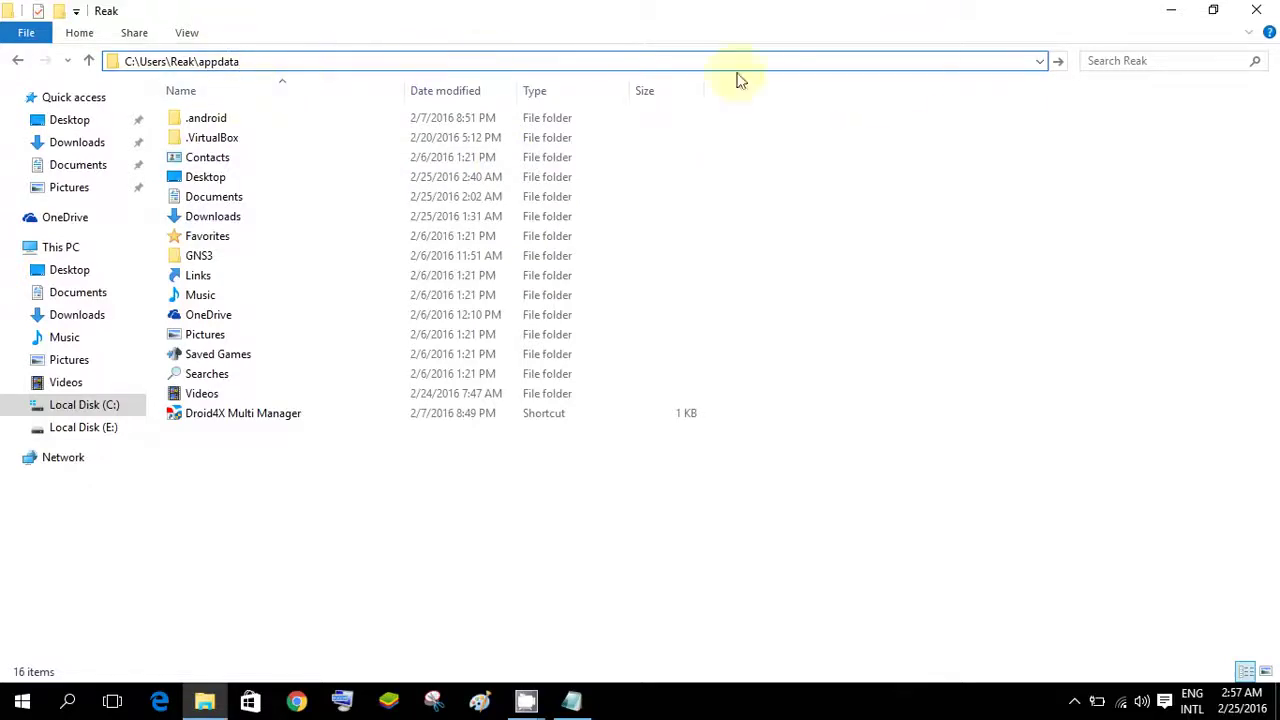
Step: Go to the entered appdata path in File Explorer and open the Mozilla folder inside Local
{"action": "left_click", "coordinate": [1057, 61]}
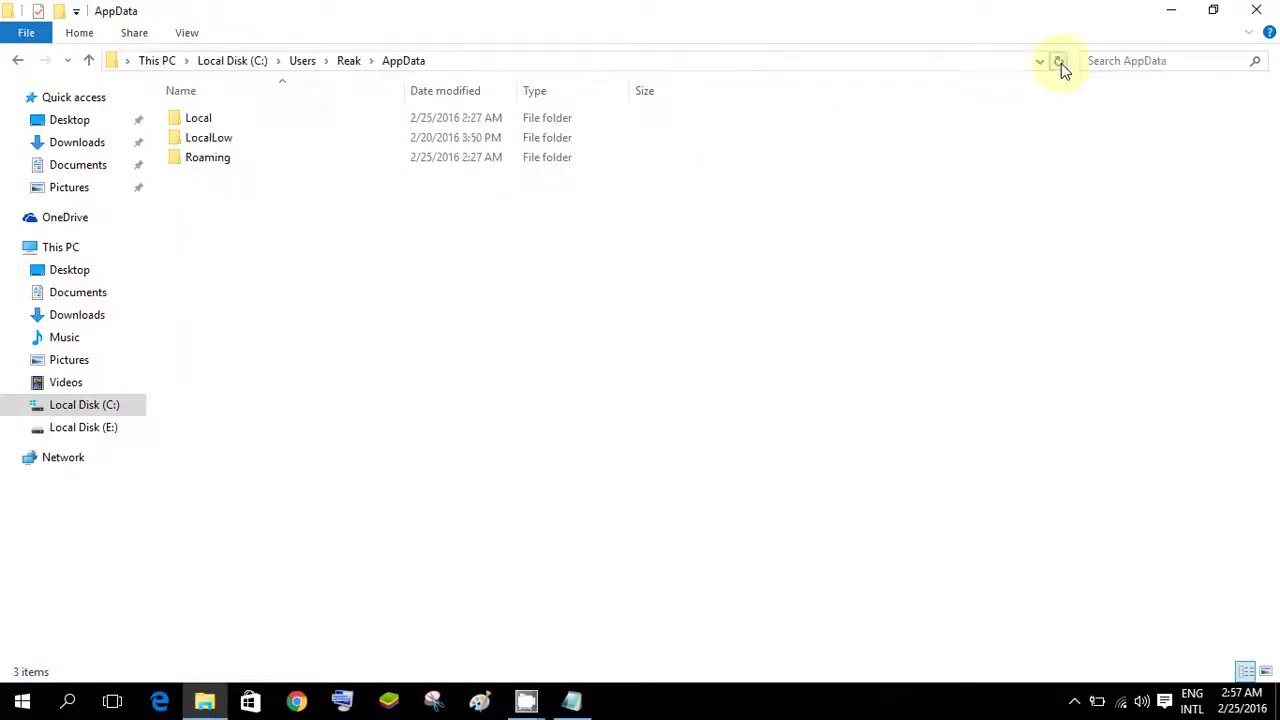
{"action": "left_click", "coordinate": [295, 118]}
{"action": "double_click", "coordinate": [295, 118]}
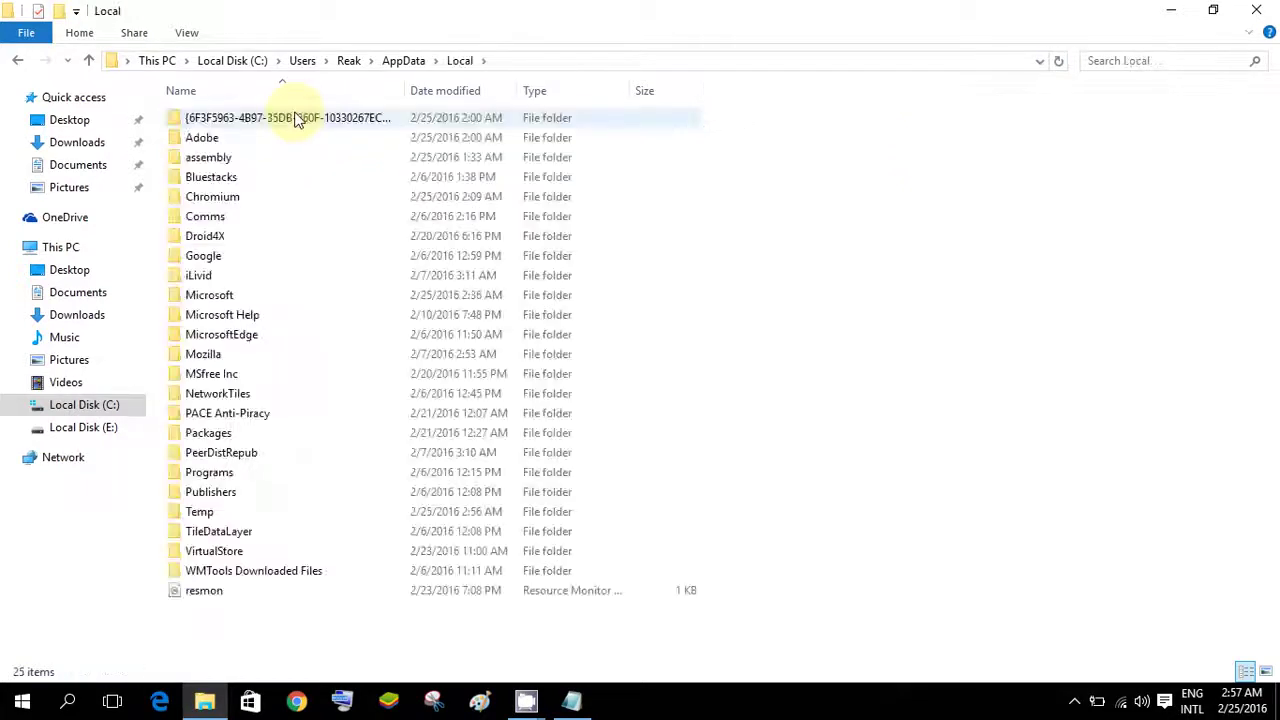
{"action": "double_click", "coordinate": [208, 356]}
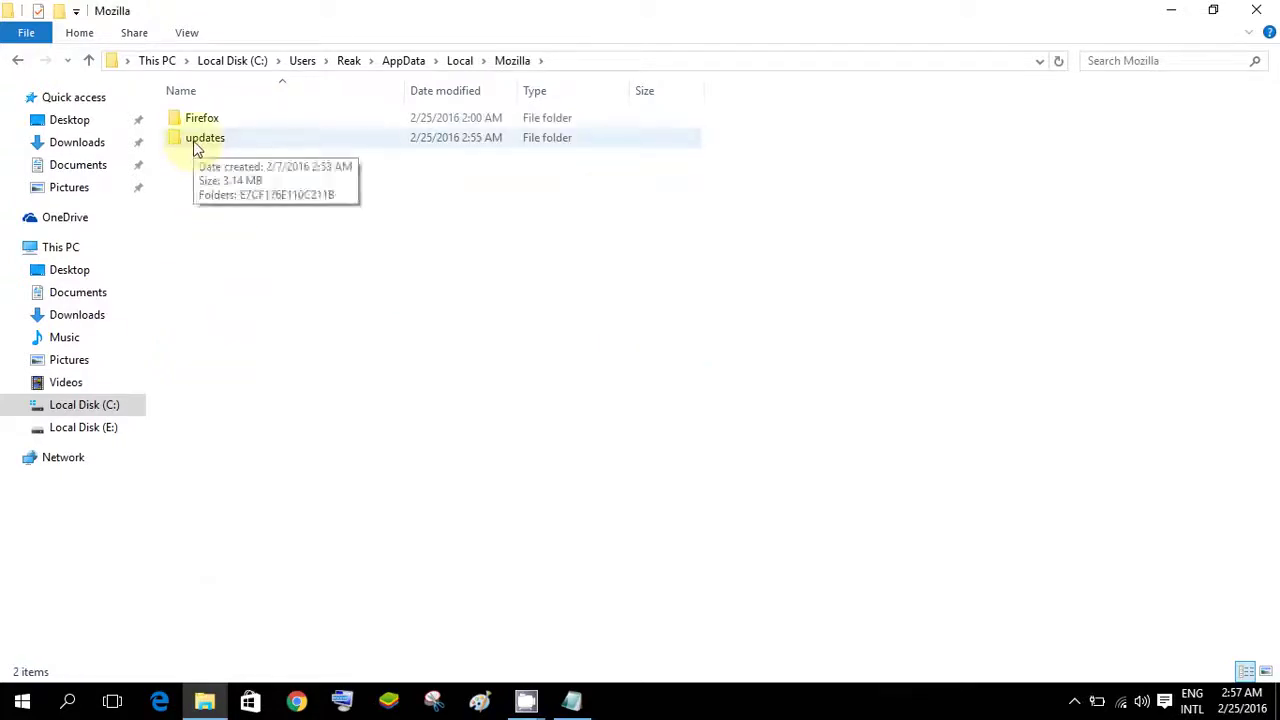
Step: Delete the E7CF176E110C211B subfolder from Mozilla's updates folder
{"action": "double_click", "coordinate": [196, 146]}
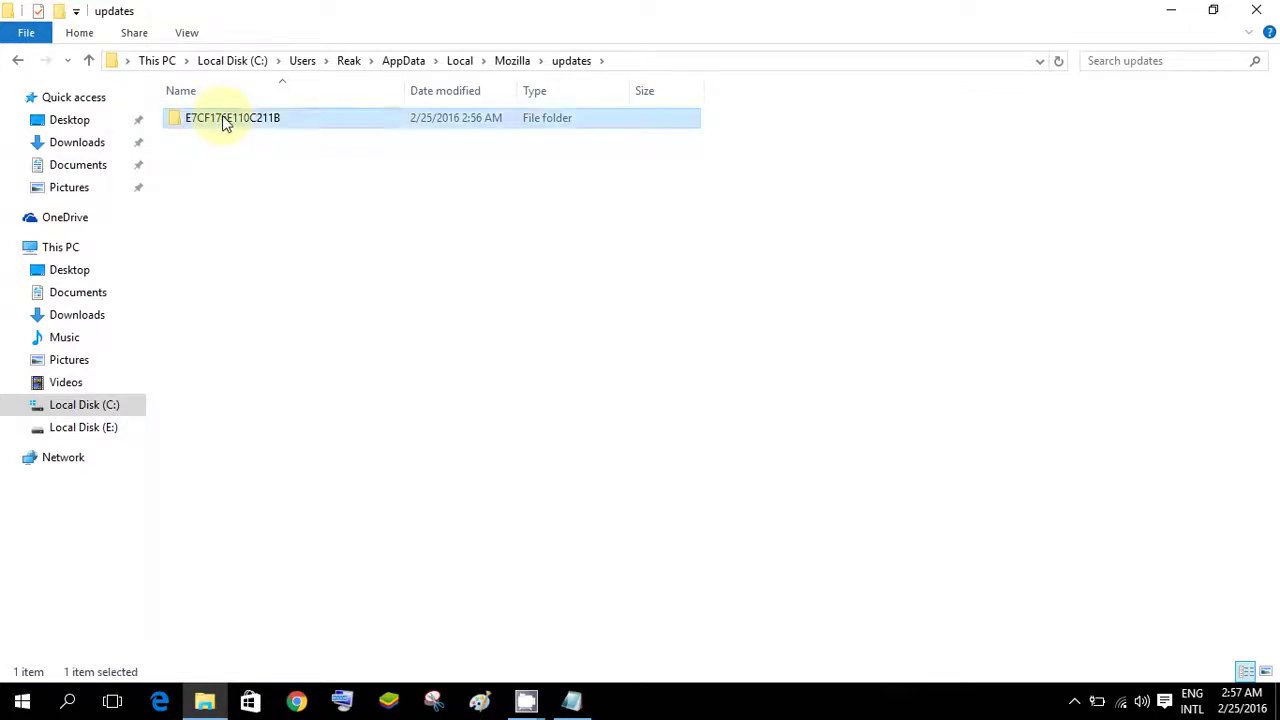
{"action": "right_click", "coordinate": [223, 118]}
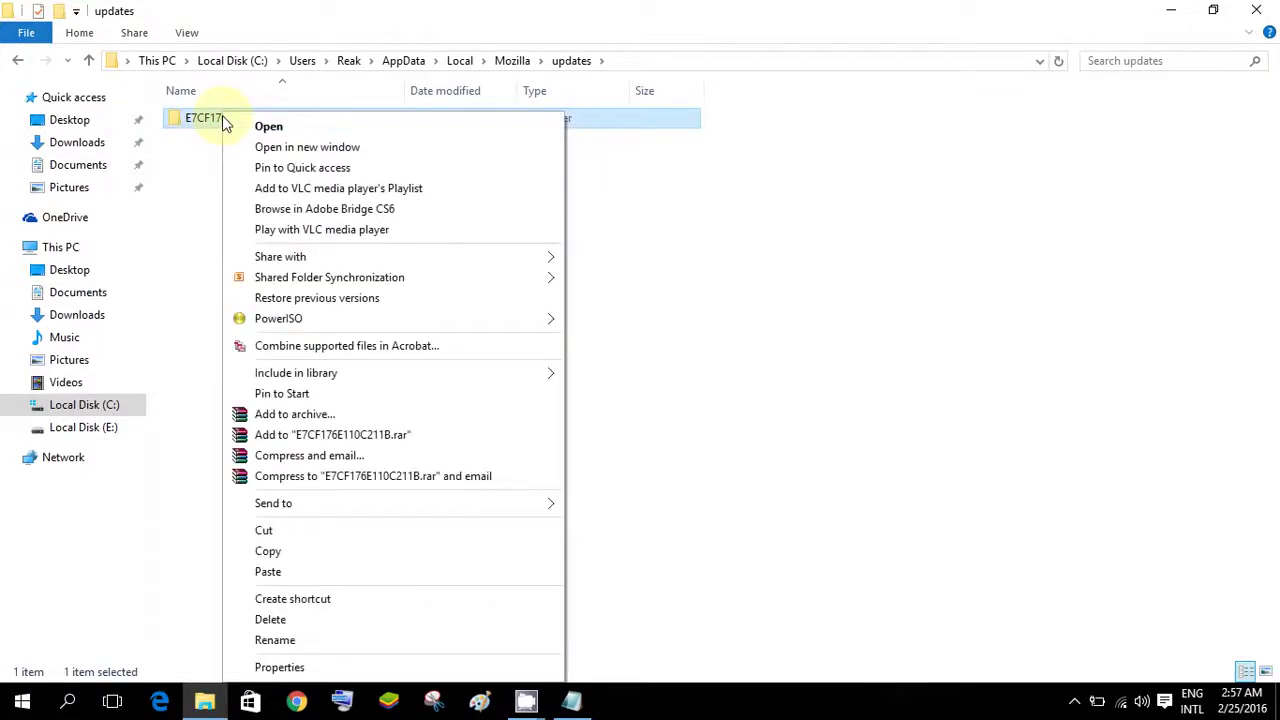
{"action": "left_click", "coordinate": [297, 622]}
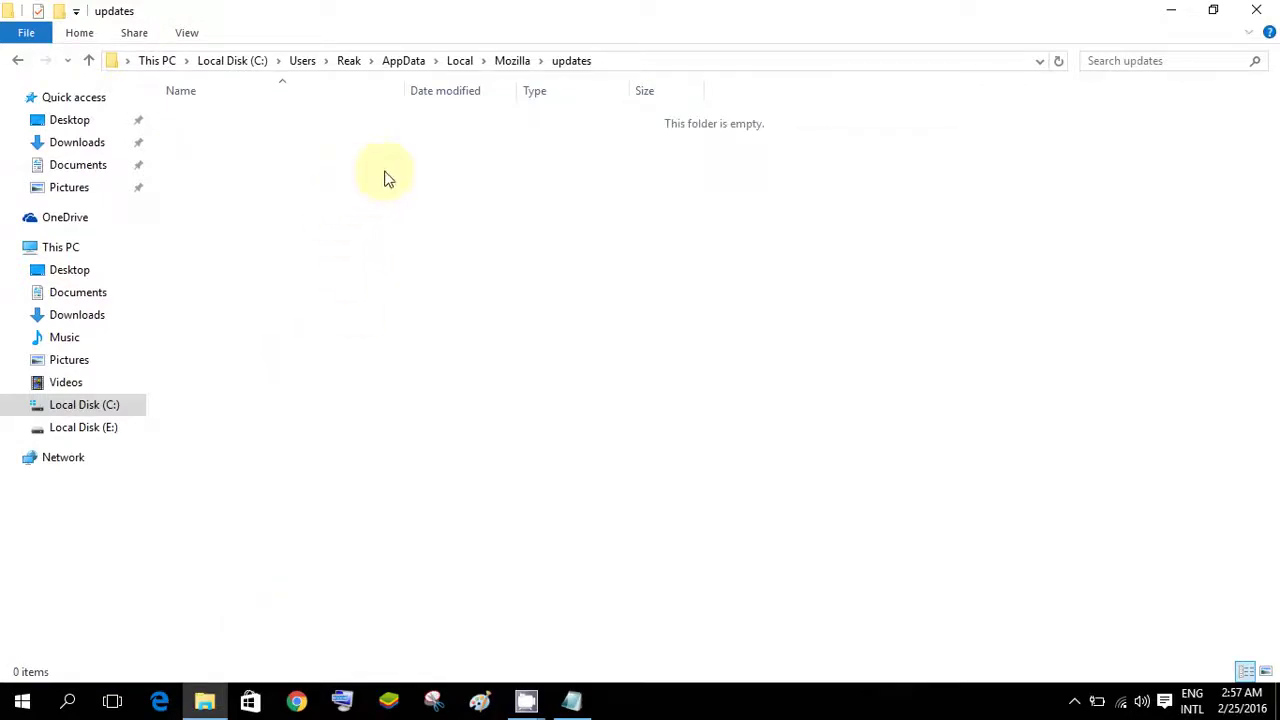
Step: Open the security permissions of the updates folder and set Write to Deny for the current user
{"action": "right_click", "coordinate": [386, 176]}
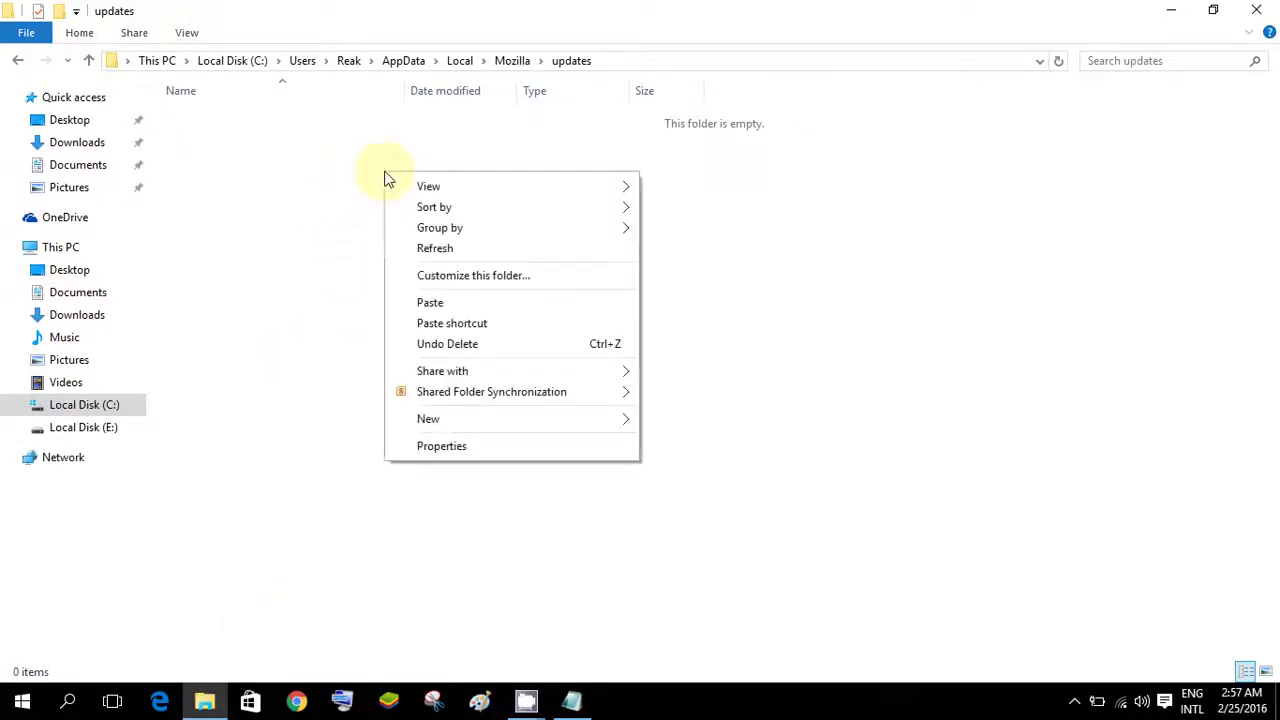
{"action": "left_click", "coordinate": [474, 446]}
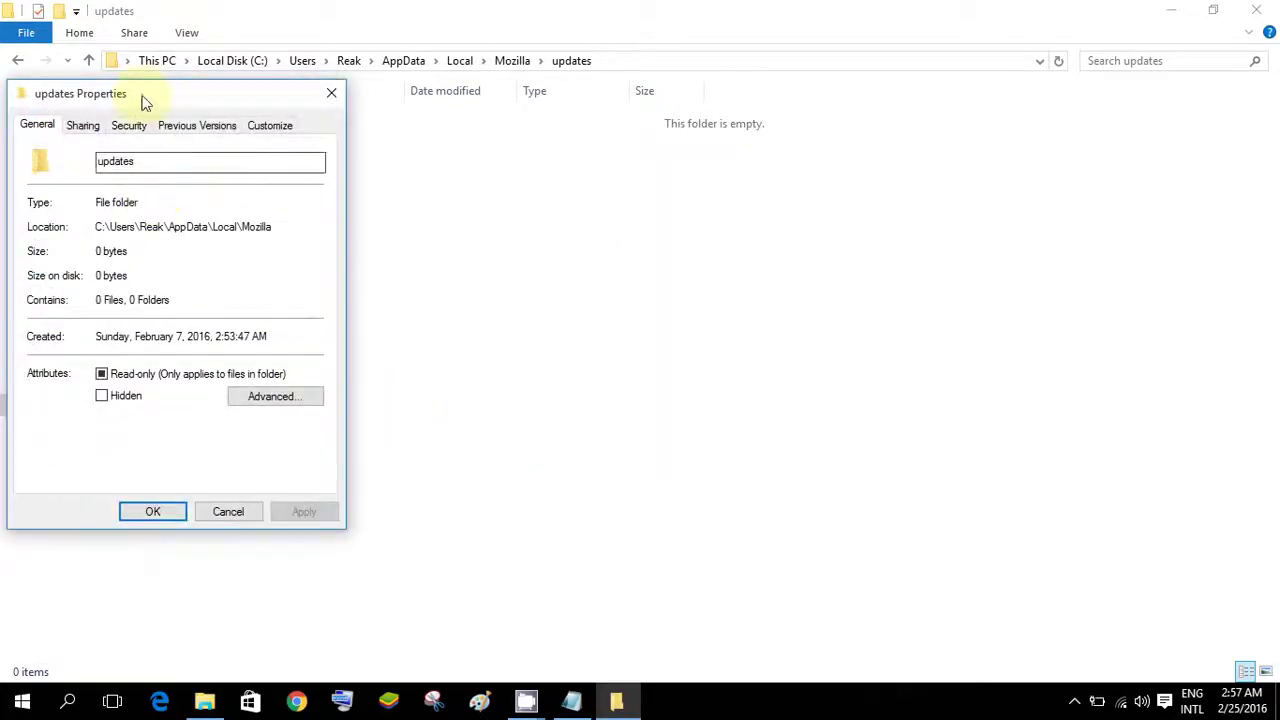
{"action": "left_click_drag", "start_coordinate": [143, 100], "coordinate": [343, 113]}
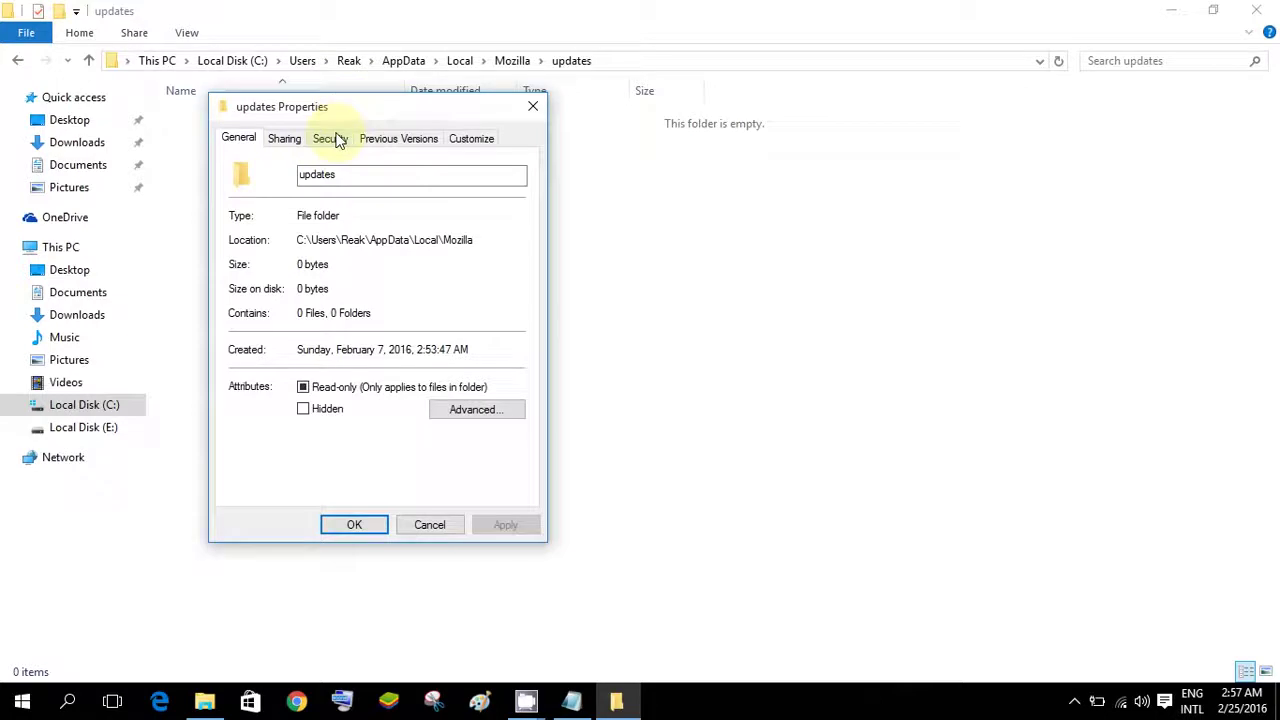
{"action": "left_click", "coordinate": [330, 139]}
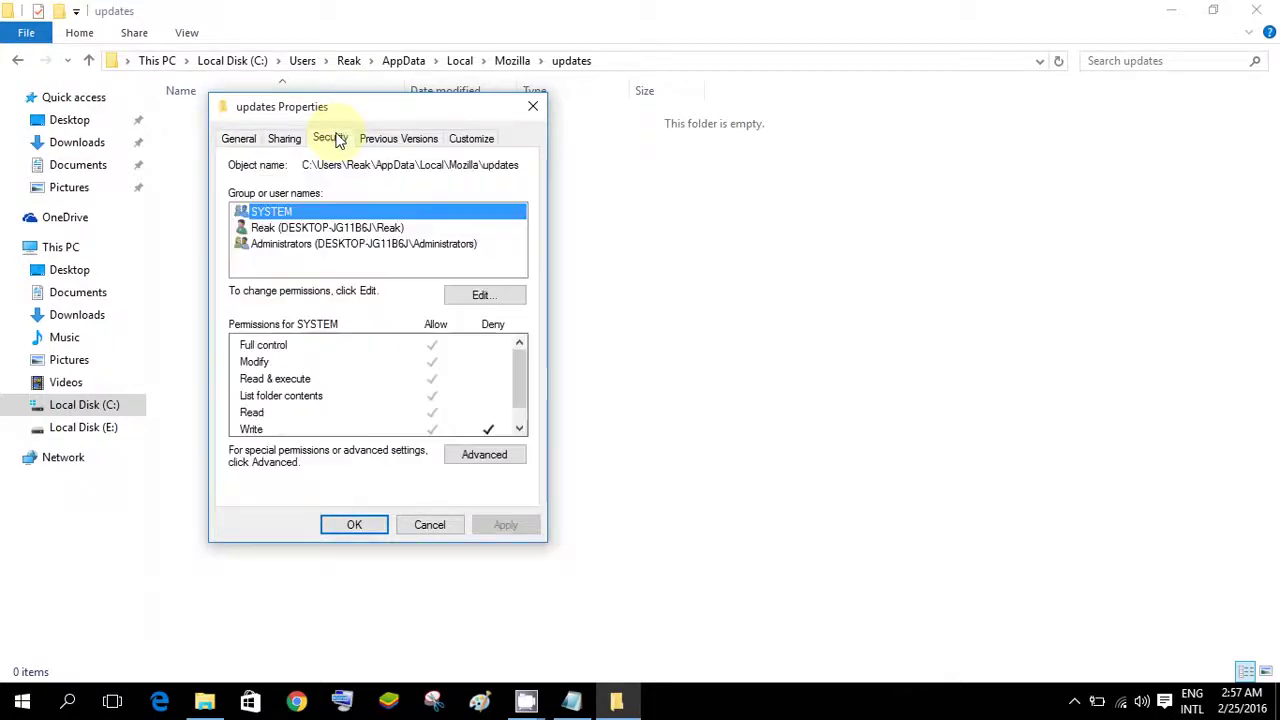
{"action": "left_click", "coordinate": [327, 229]}
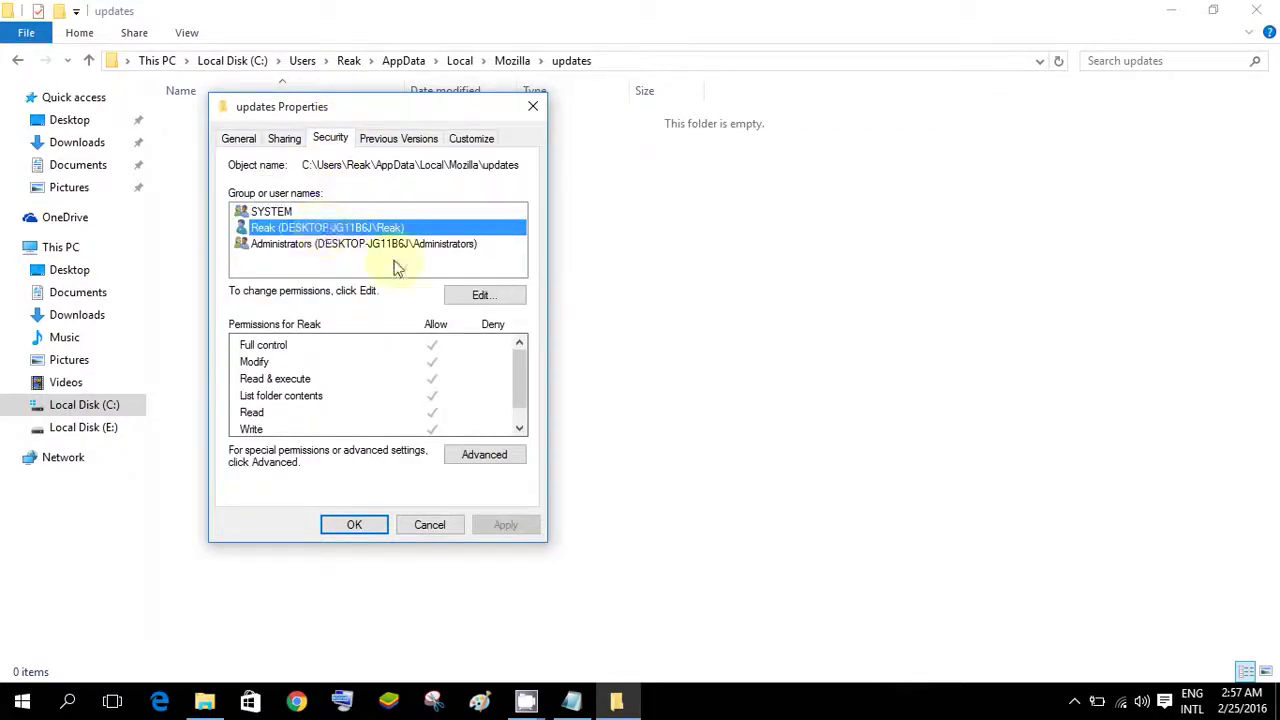
{"action": "left_click", "coordinate": [484, 296]}
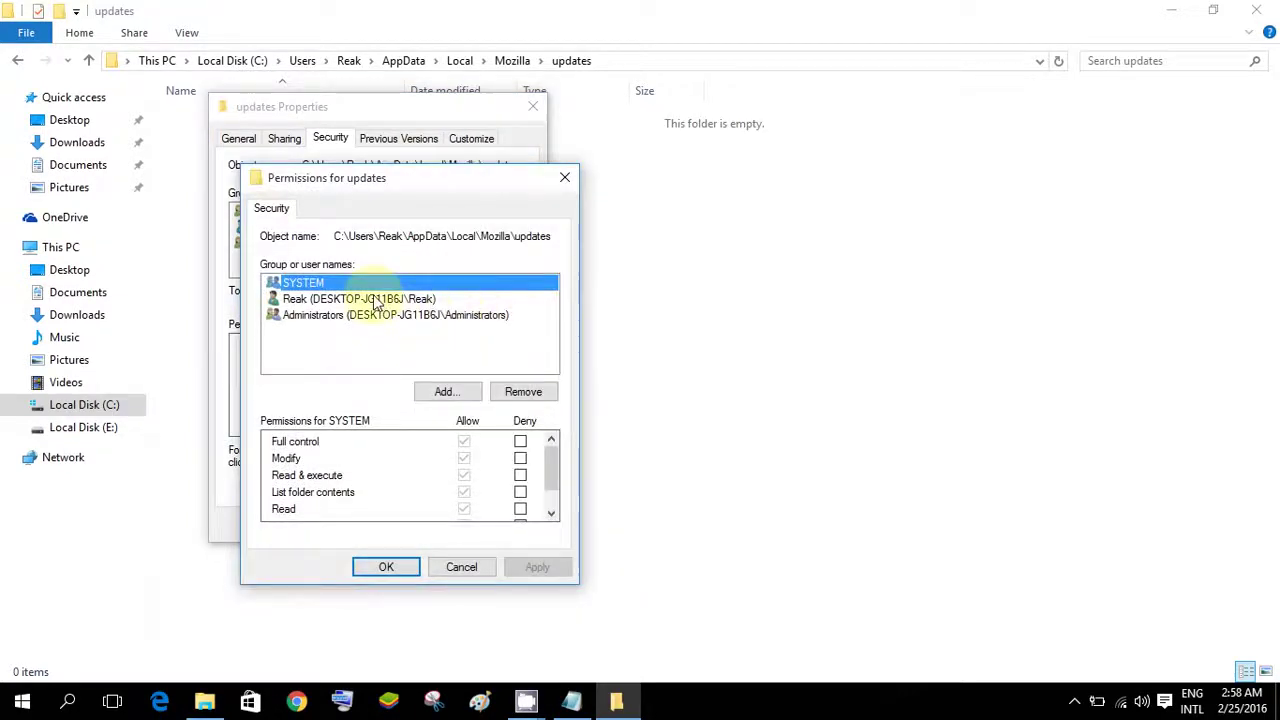
{"action": "left_click", "coordinate": [376, 300]}
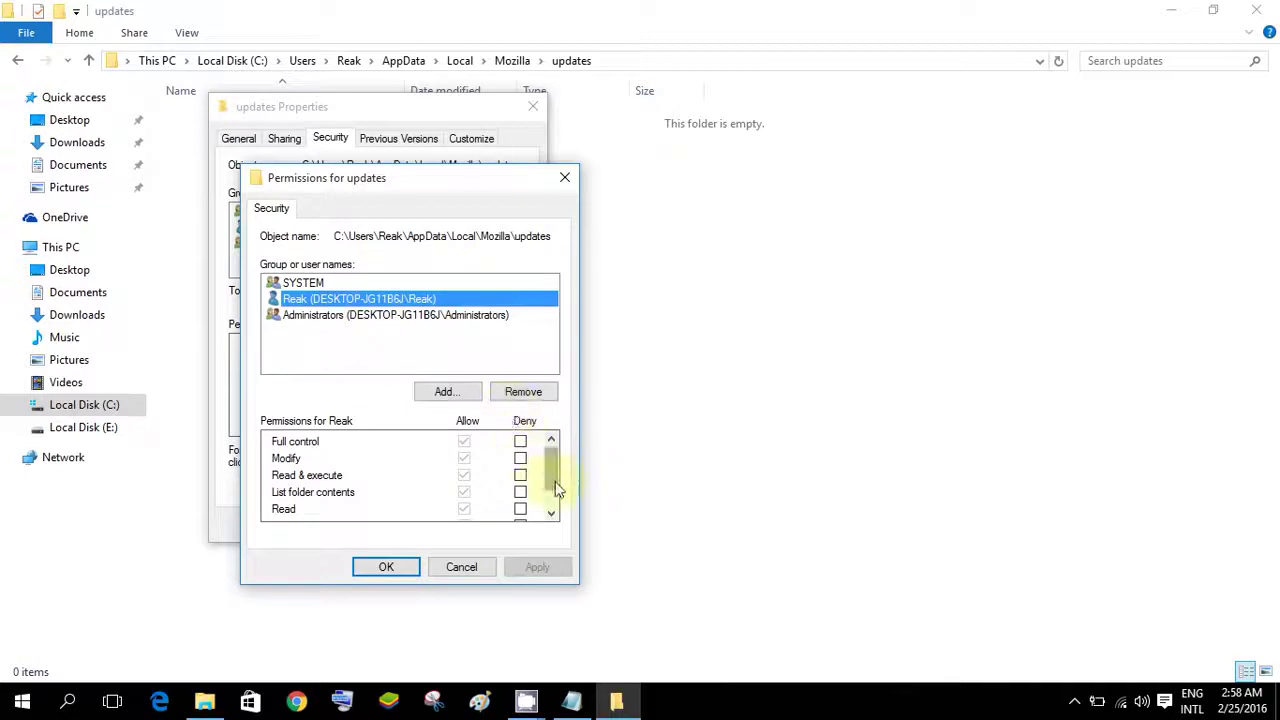
{"action": "left_click_drag", "start_coordinate": [559, 487], "coordinate": [554, 514]}
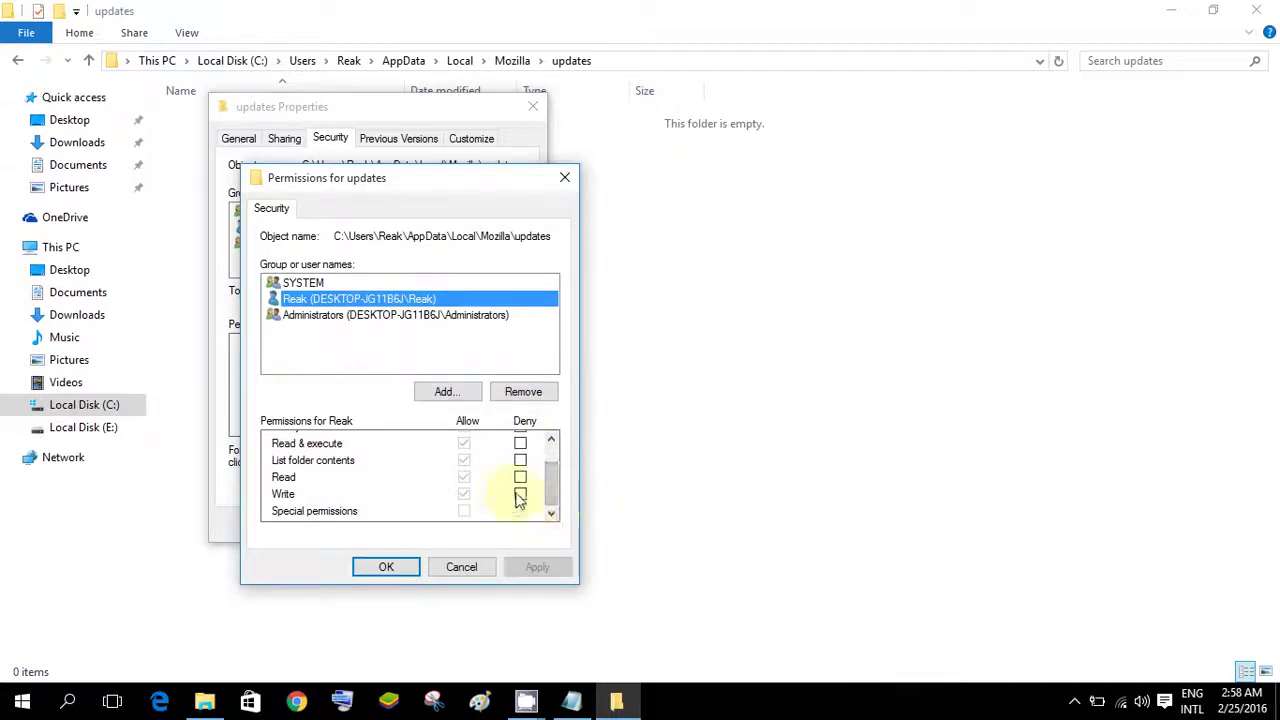
{"action": "left_click", "coordinate": [519, 495]}
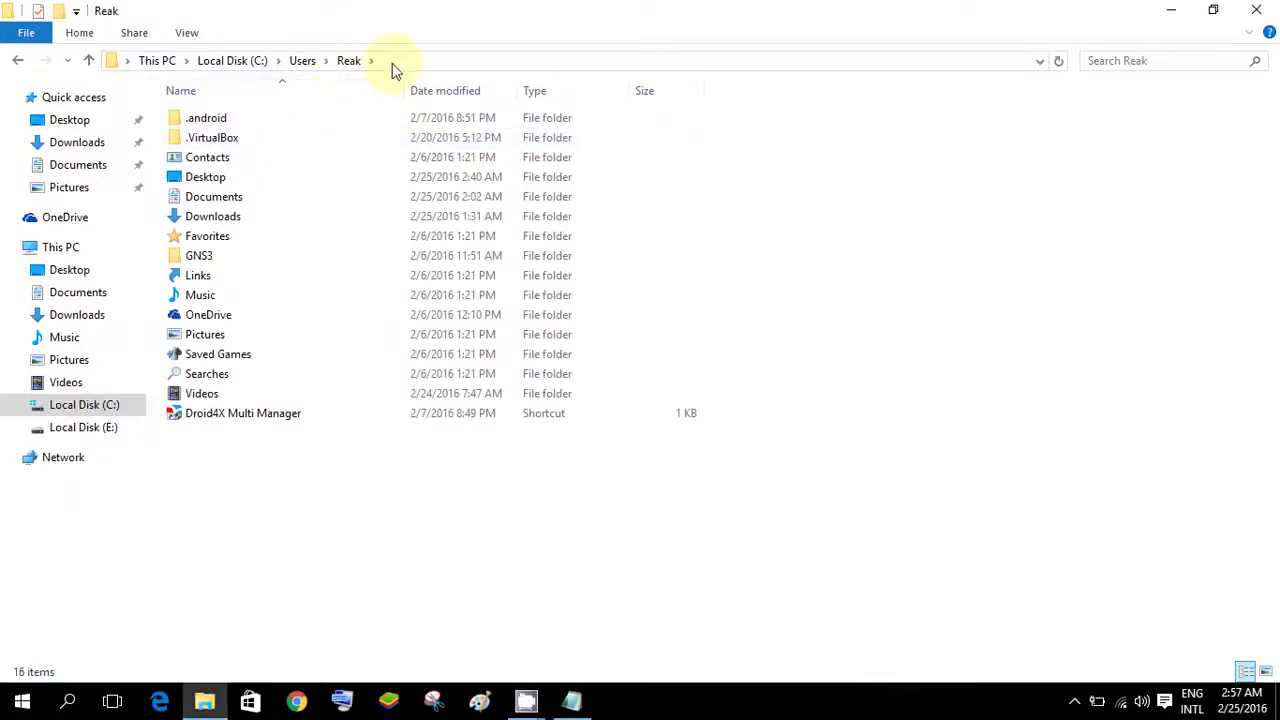
Step: Extend the current user folder's path in File Explorer with \appdata
{"action": "left_click", "coordinate": [398, 70]}
{"action": "left_click", "coordinate": [398, 70]}
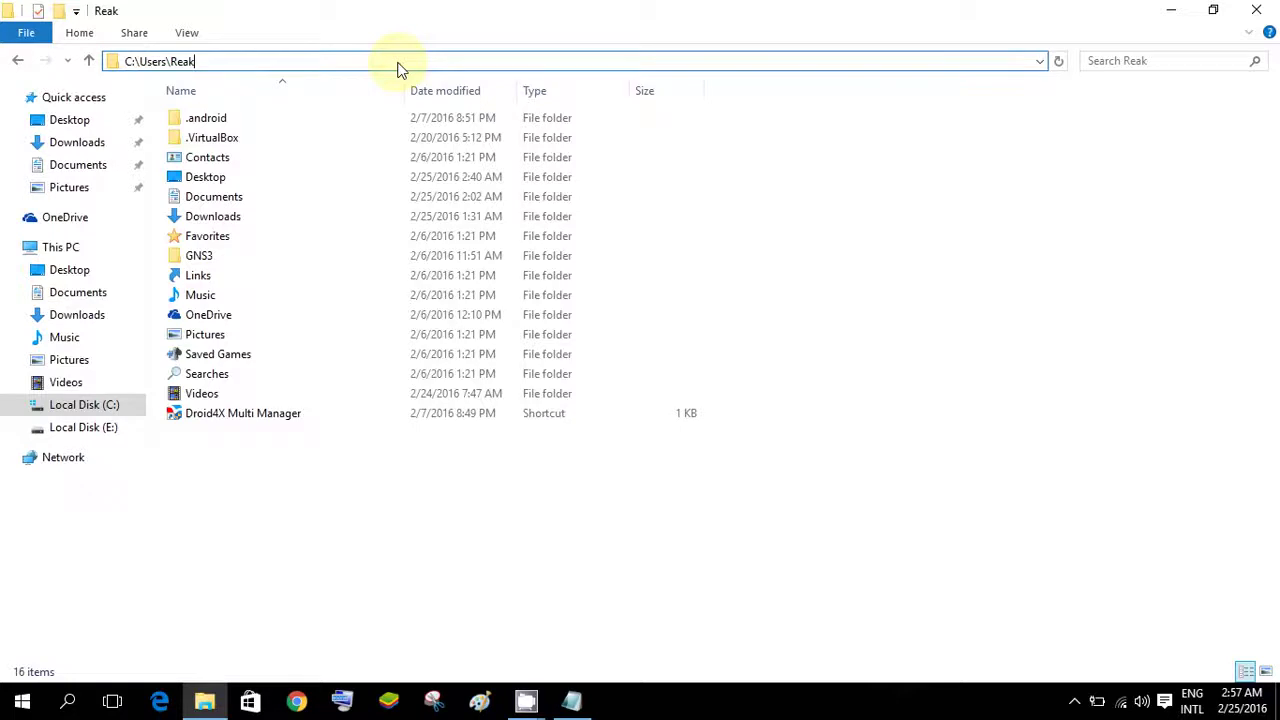
{"action": "type", "text": "\\"}
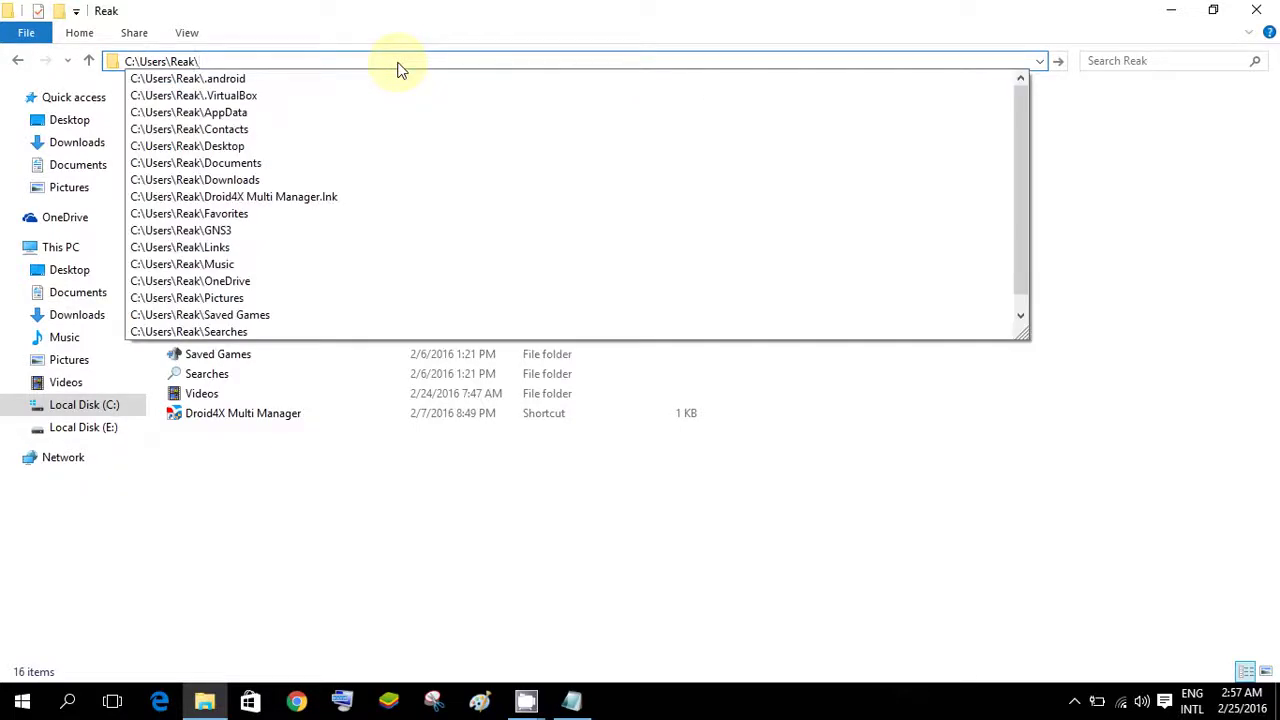
{"action": "type", "text": "appdata"}
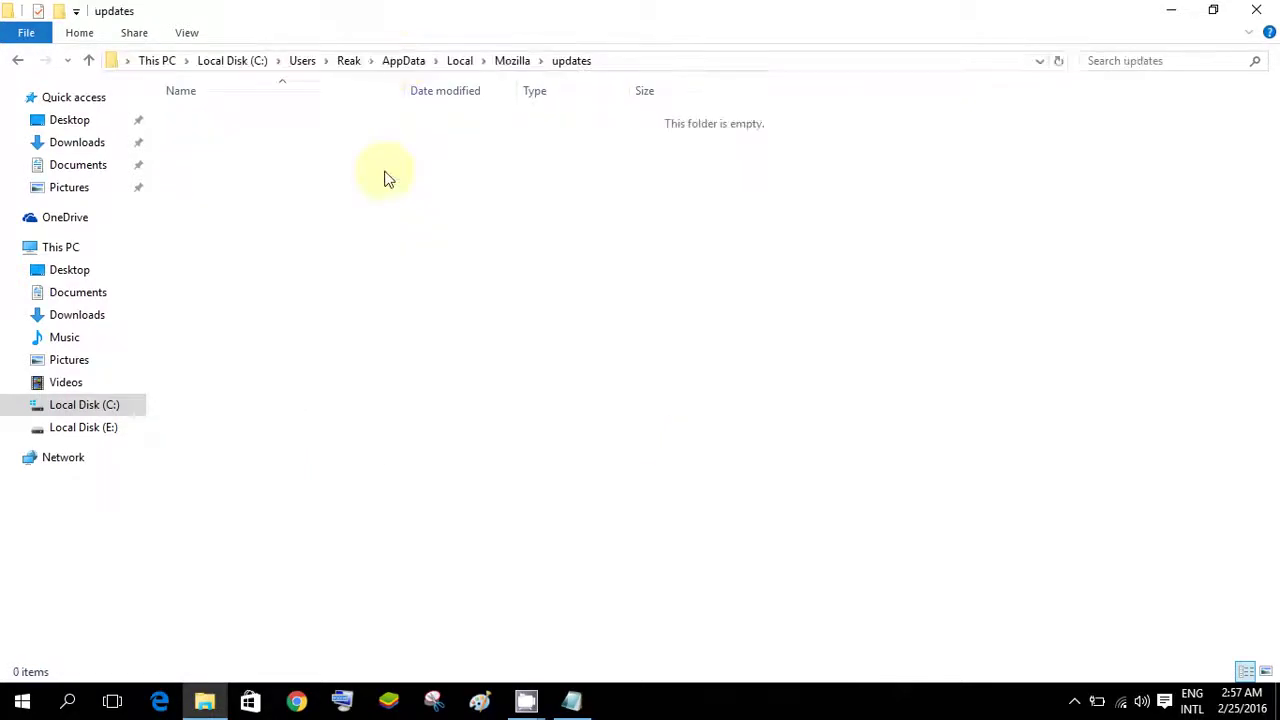
Step: Edit the security permissions in the updates folder's properties and mark Write as denied for the current user
{"action": "right_click", "coordinate": [386, 177]}
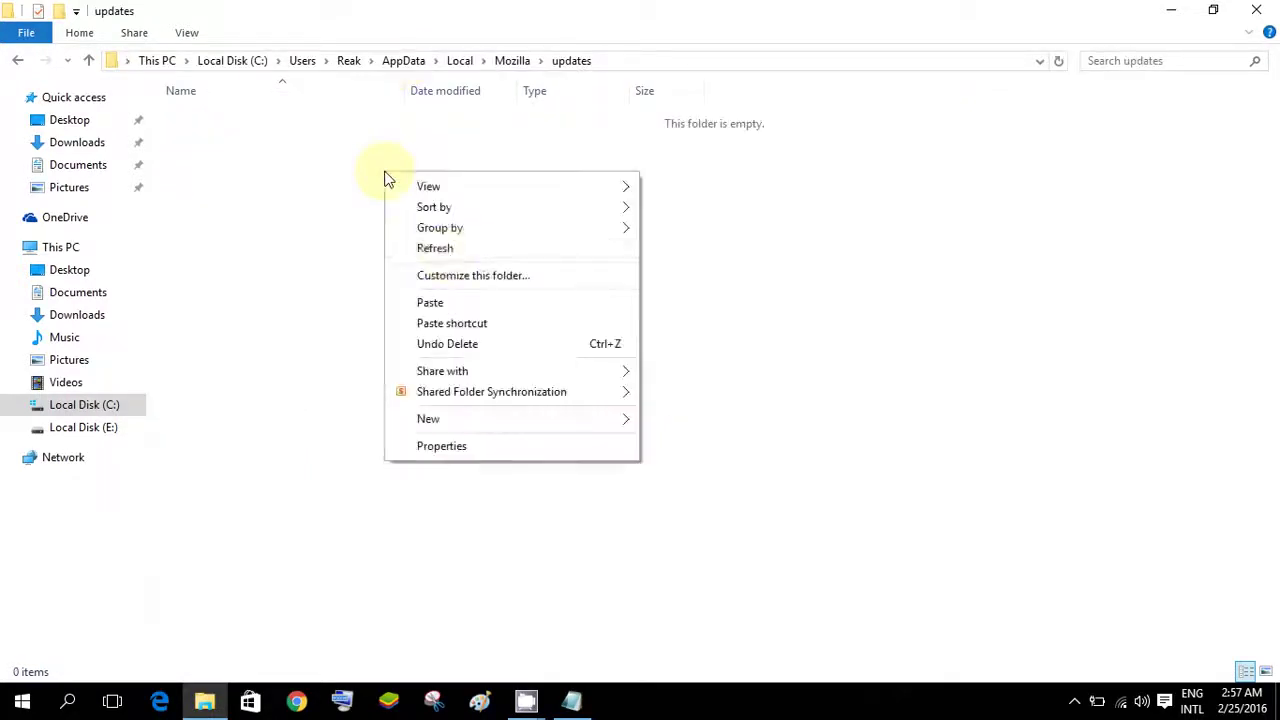
{"action": "left_click", "coordinate": [474, 447]}
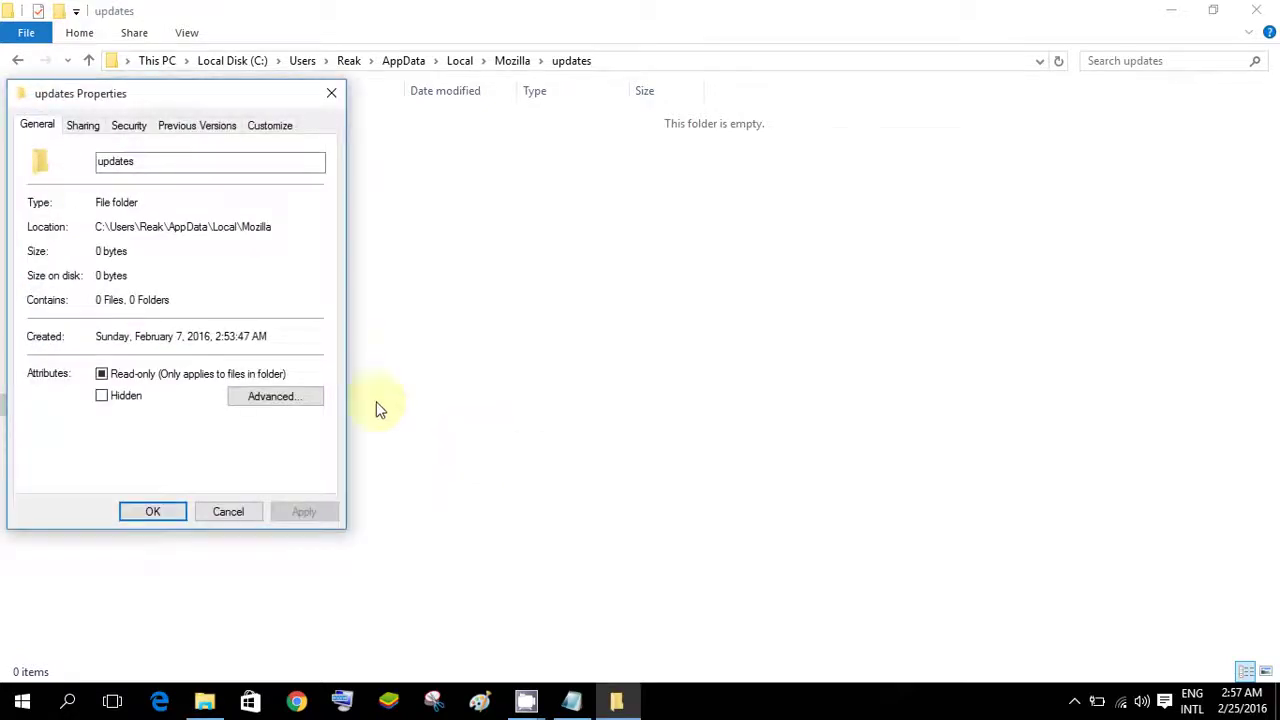
{"action": "left_click_drag", "start_coordinate": [145, 100], "coordinate": [346, 113]}
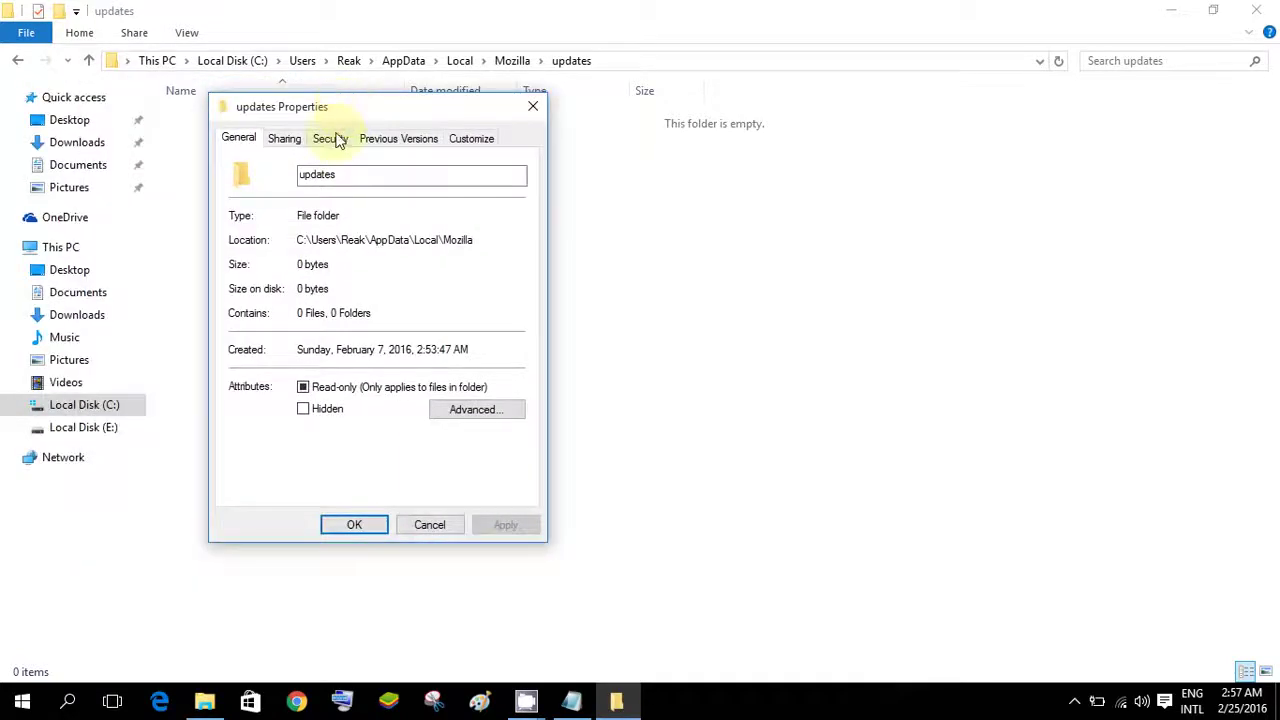
{"action": "left_click", "coordinate": [330, 139]}
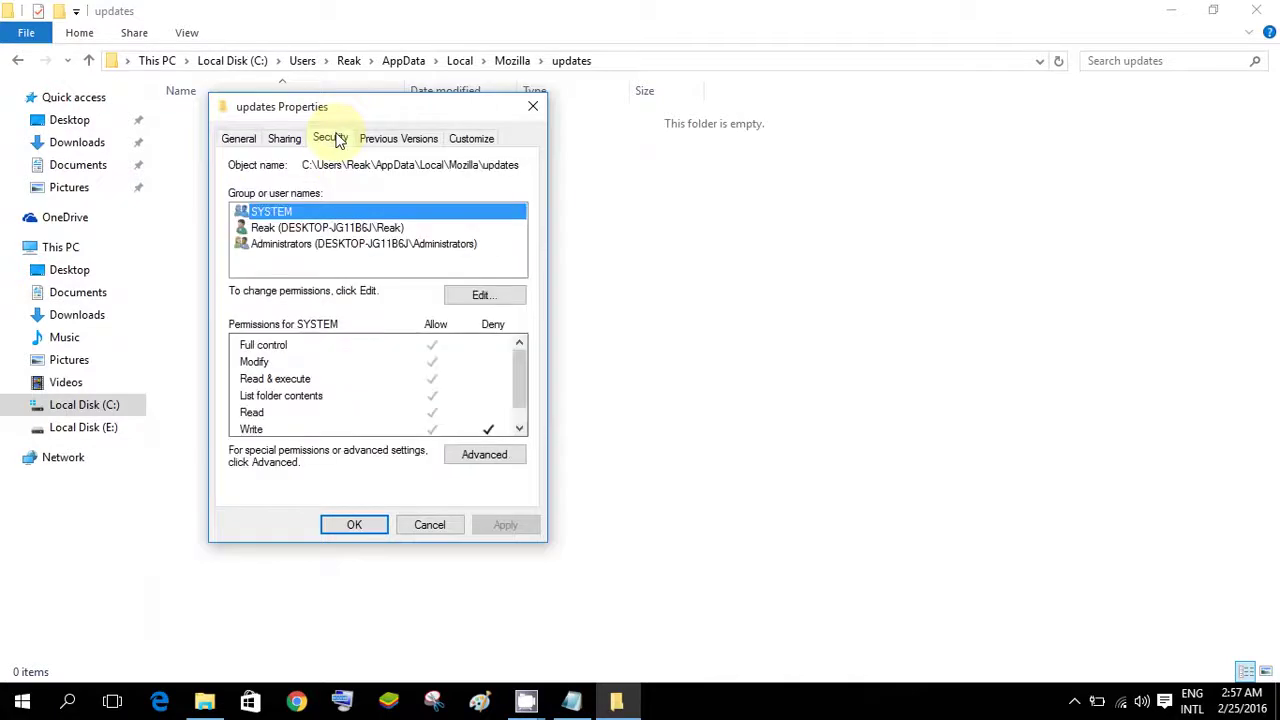
{"action": "left_click", "coordinate": [325, 229]}
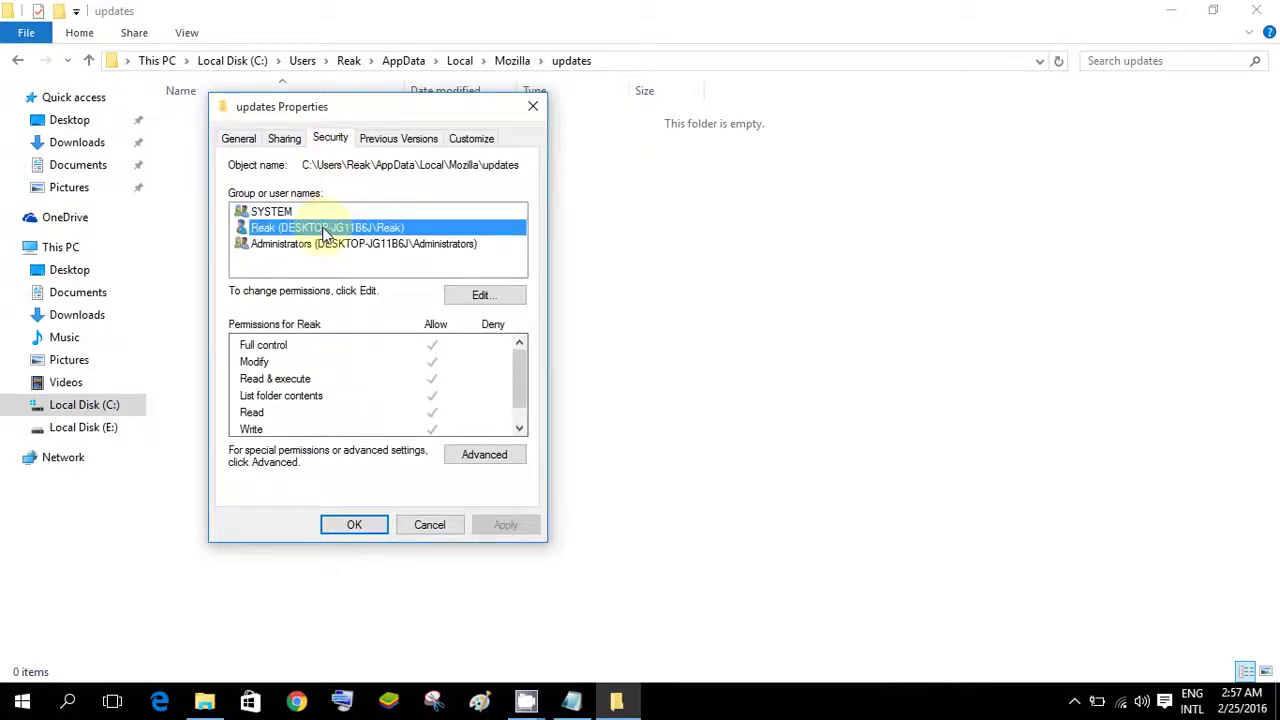
{"action": "left_click", "coordinate": [495, 298]}
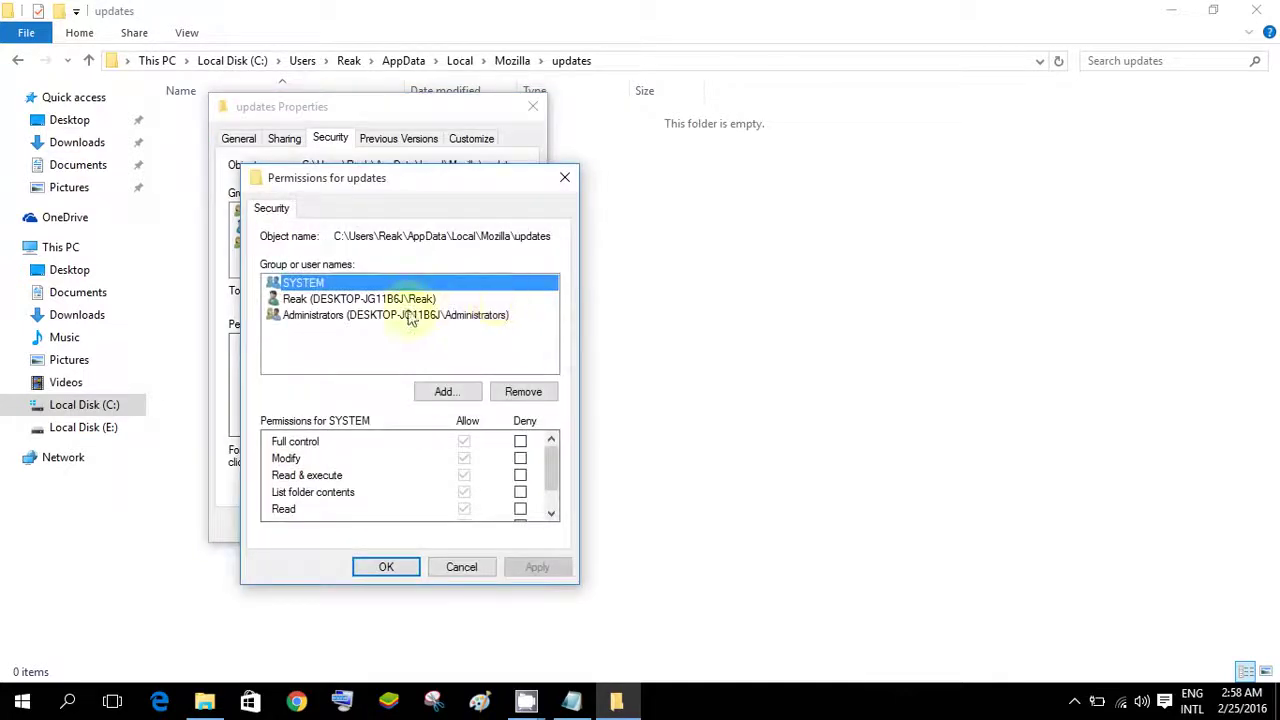
{"action": "left_click", "coordinate": [376, 300]}
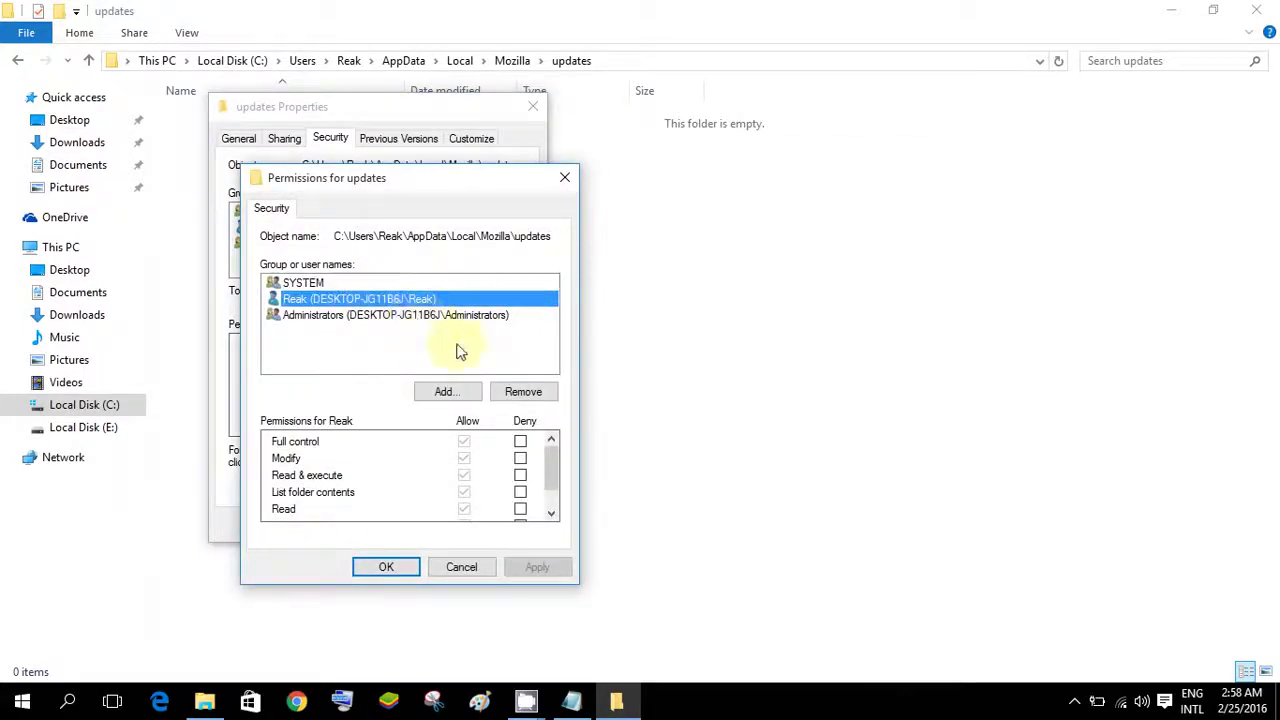
{"action": "scroll", "coordinate": [556, 478], "scroll_direction": "down", "scroll_amount": 1}
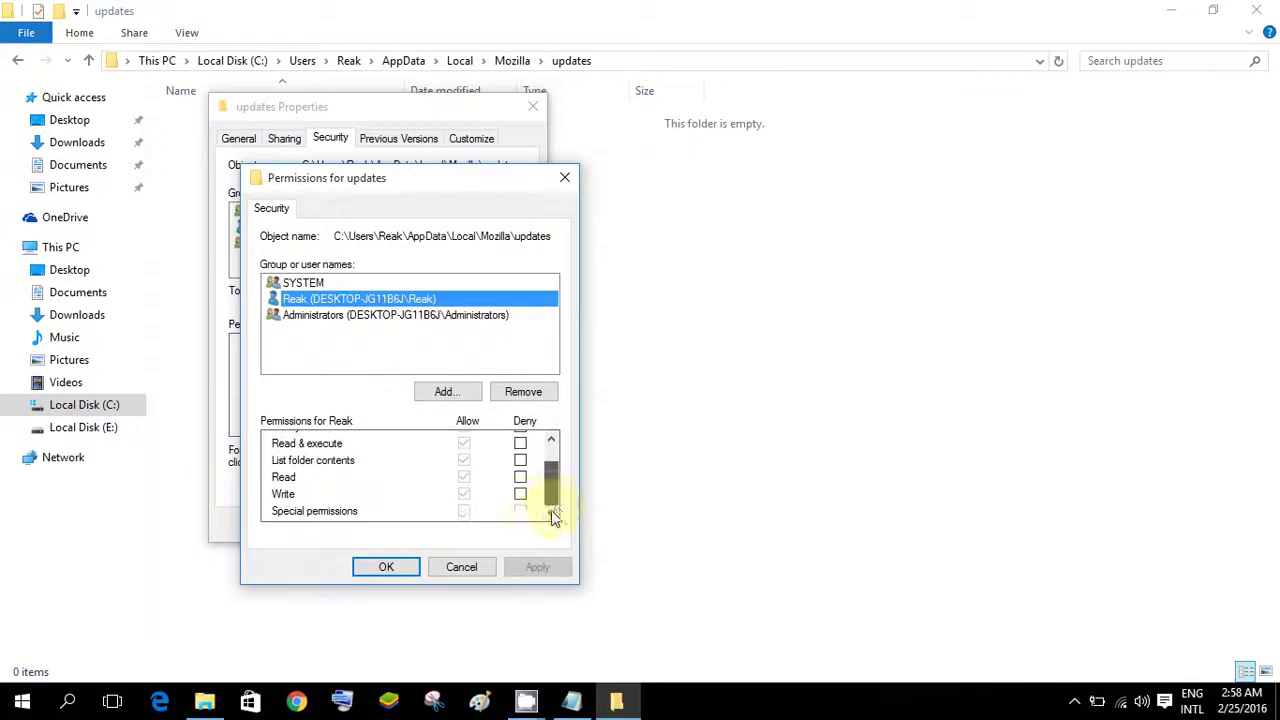
{"action": "left_click", "coordinate": [520, 494]}
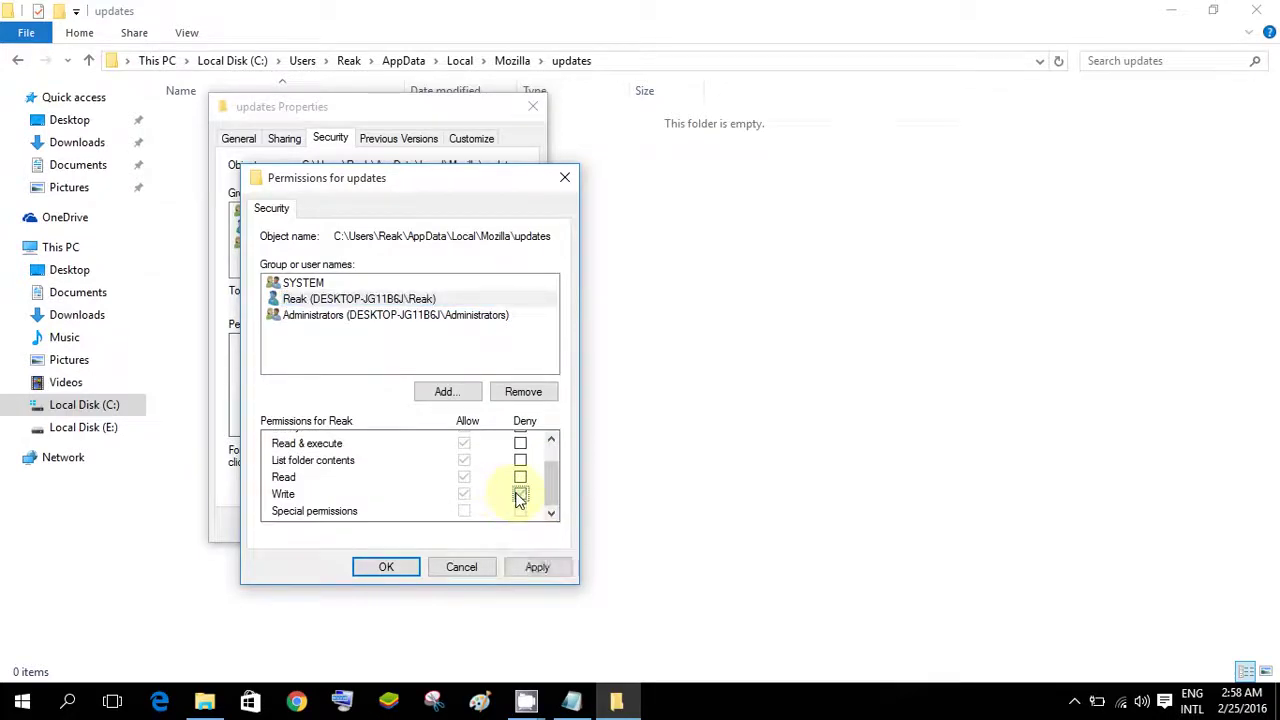
Step: Apply the denied Write permission, then close the updates folder's properties and its File Explorer window
{"action": "left_click", "coordinate": [383, 568]}
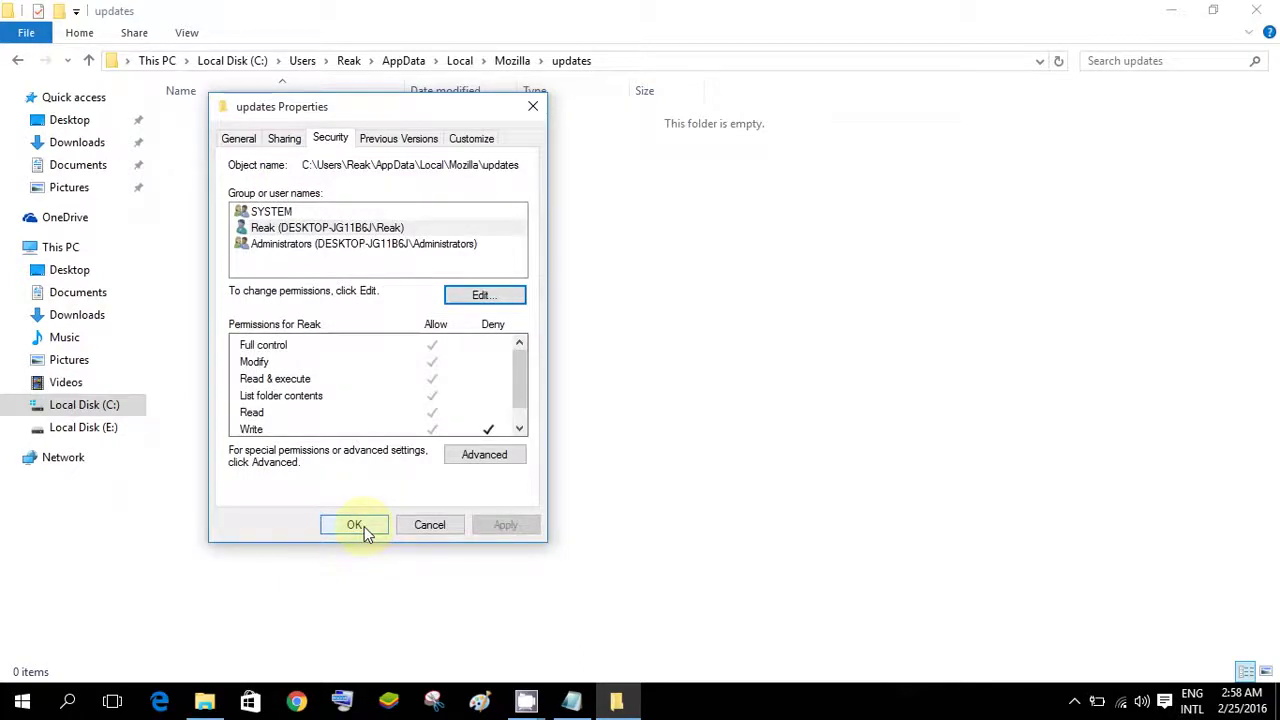
{"action": "left_click", "coordinate": [355, 525]}
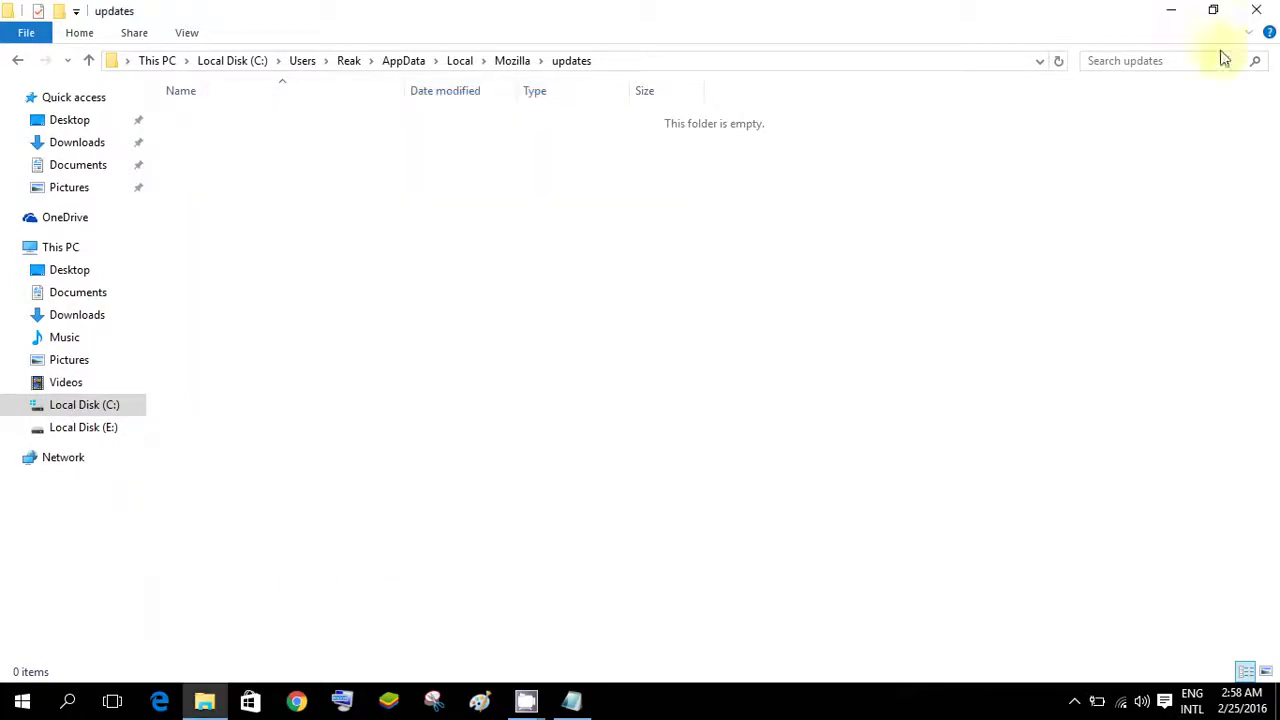
{"action": "left_click", "coordinate": [1256, 10]}
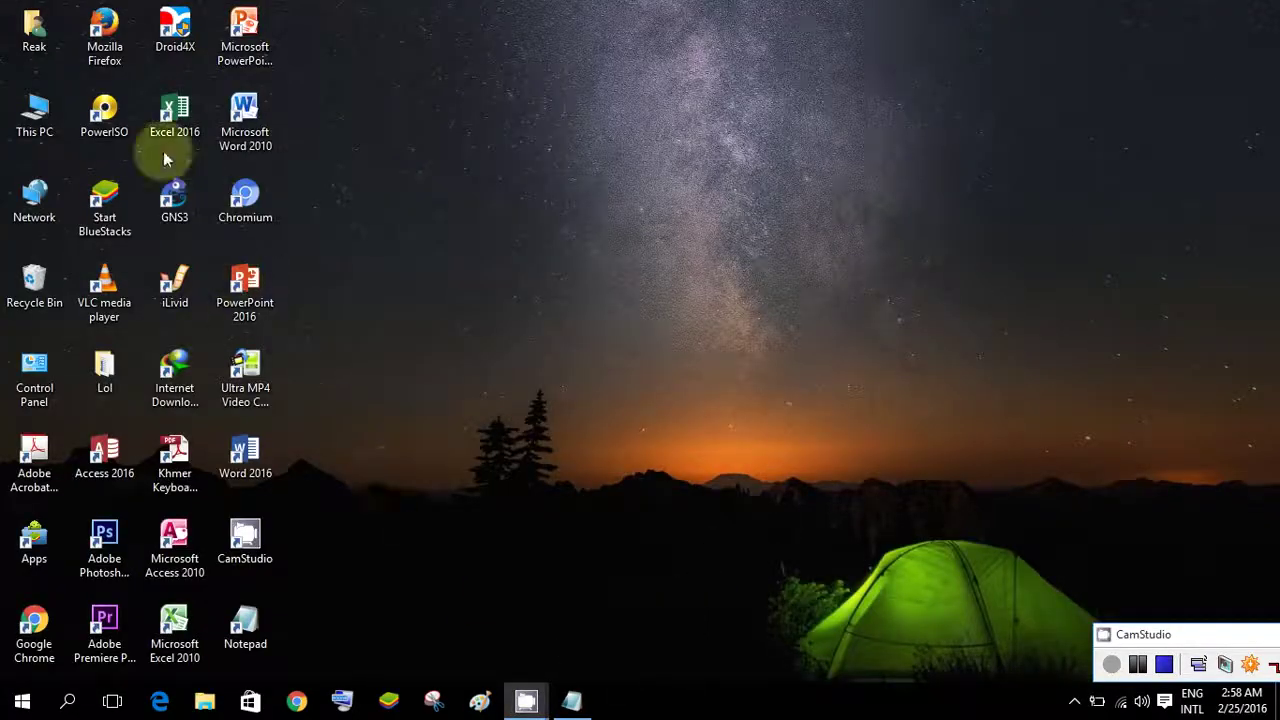
Step: Launch Mozilla Firefox, view the update status in About Firefox, and close the About window
{"action": "double_click", "coordinate": [99, 66]}
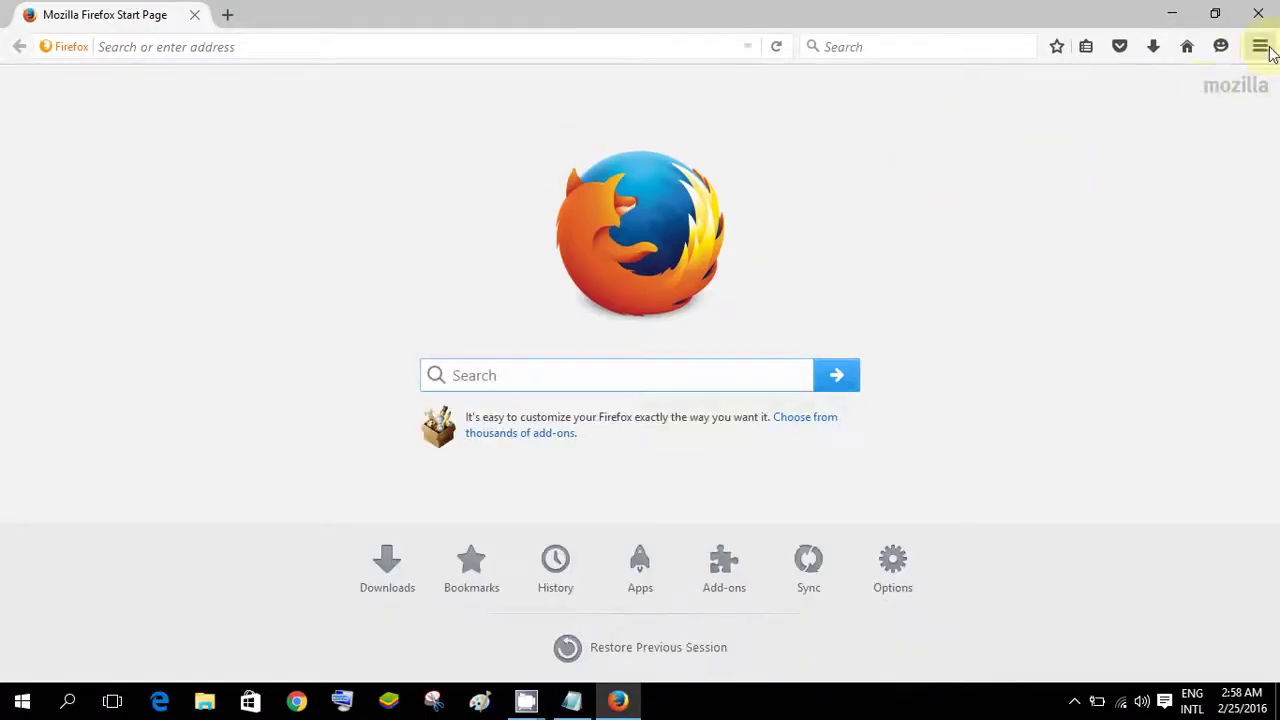
{"action": "left_click", "coordinate": [1262, 48]}
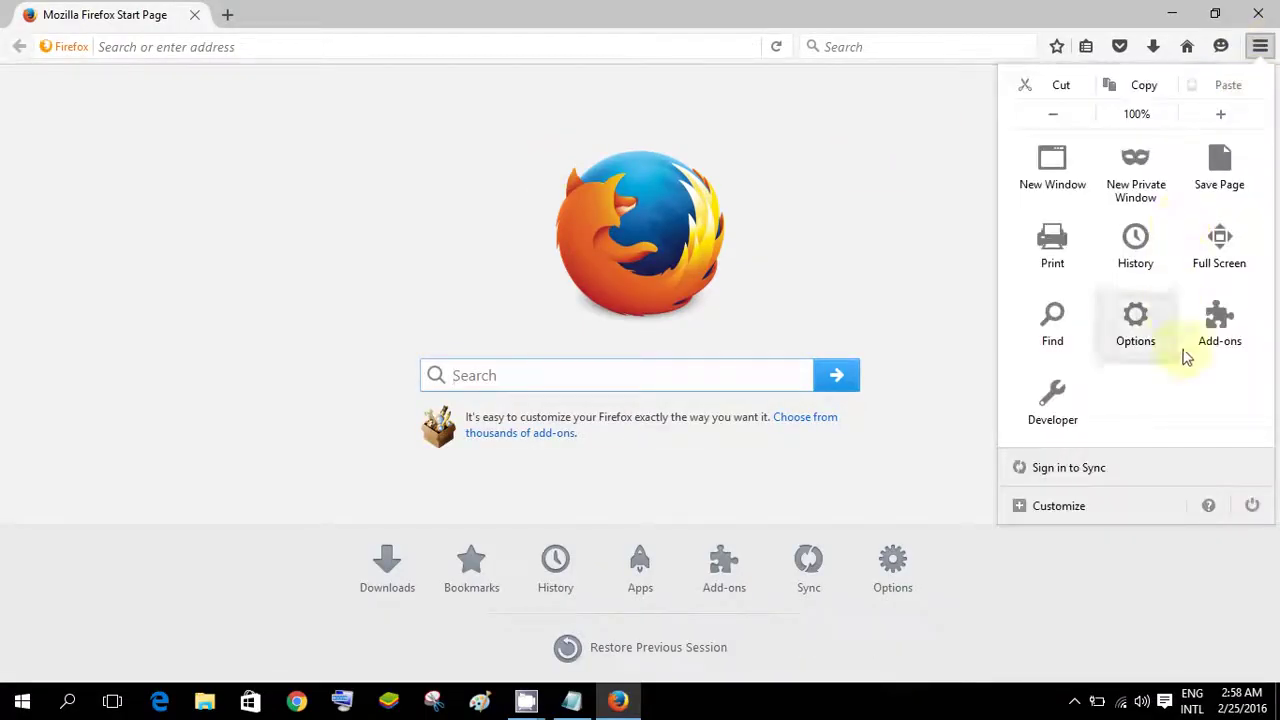
{"action": "left_click", "coordinate": [1208, 506]}
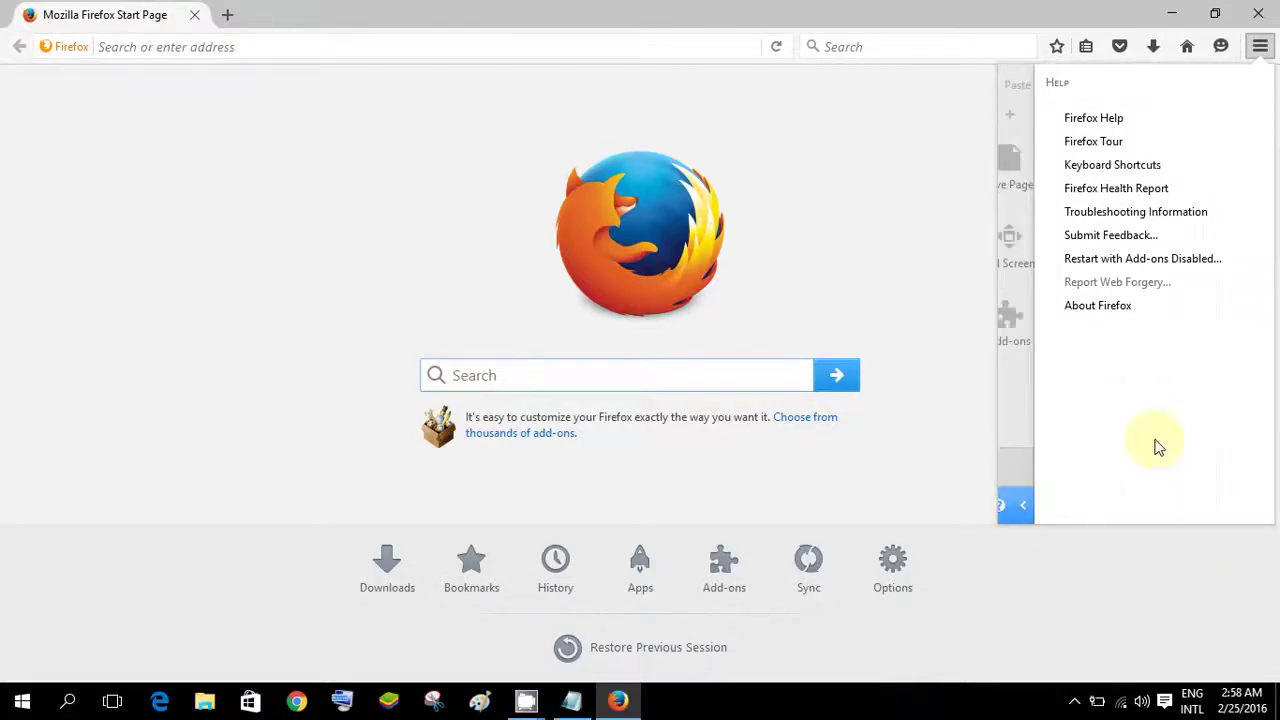
{"action": "left_click", "coordinate": [1114, 306]}
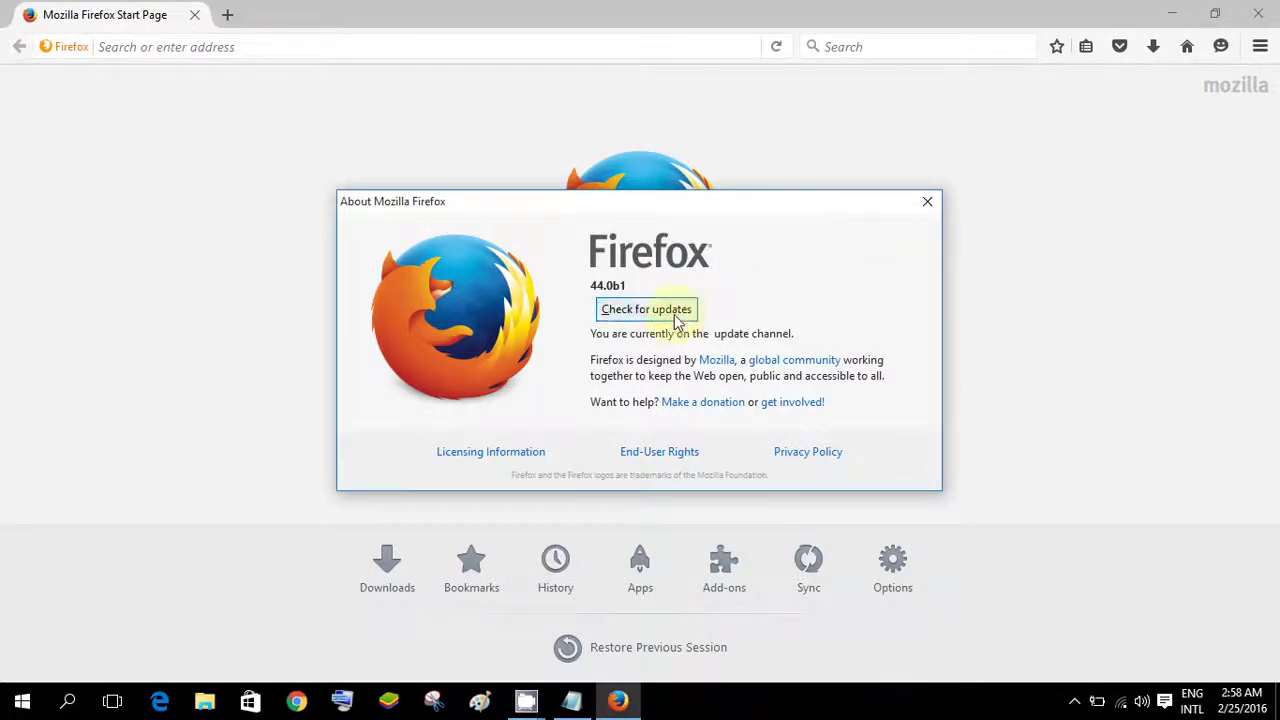
{"action": "left_click", "coordinate": [923, 208]}
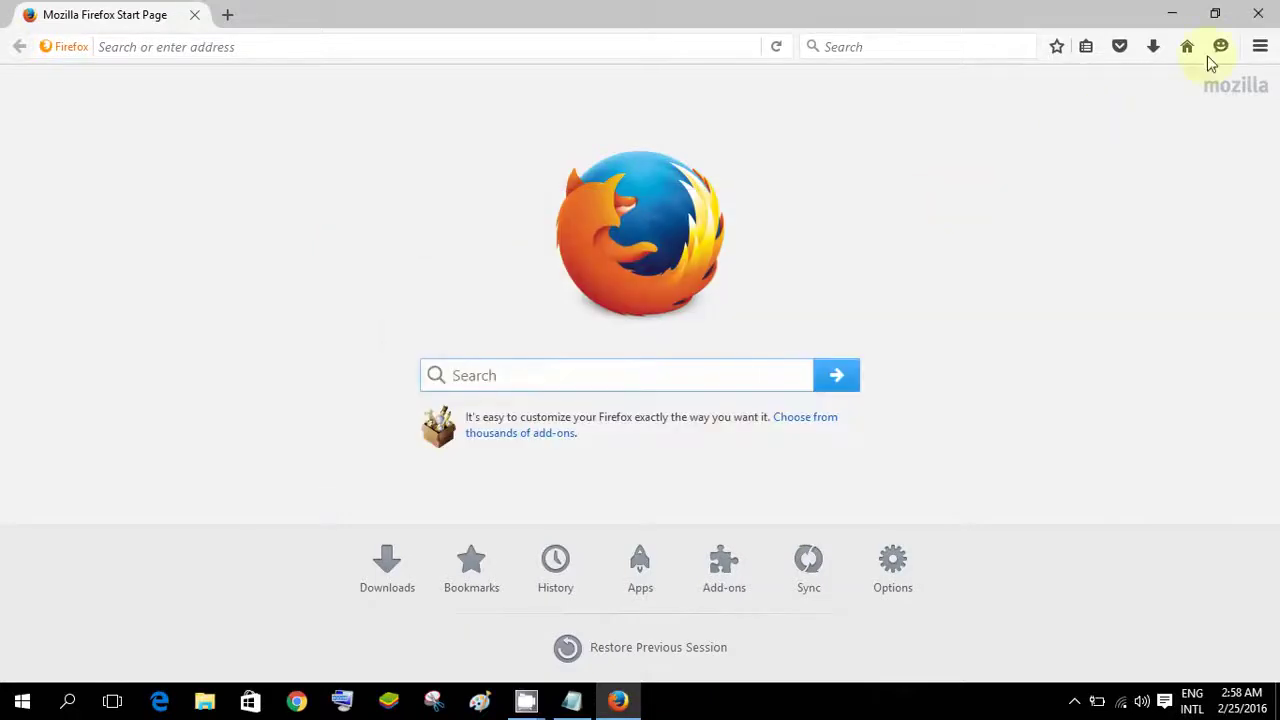
Step: Open the About Firefox information again from Firefox's help options
{"action": "left_click", "coordinate": [1260, 46]}
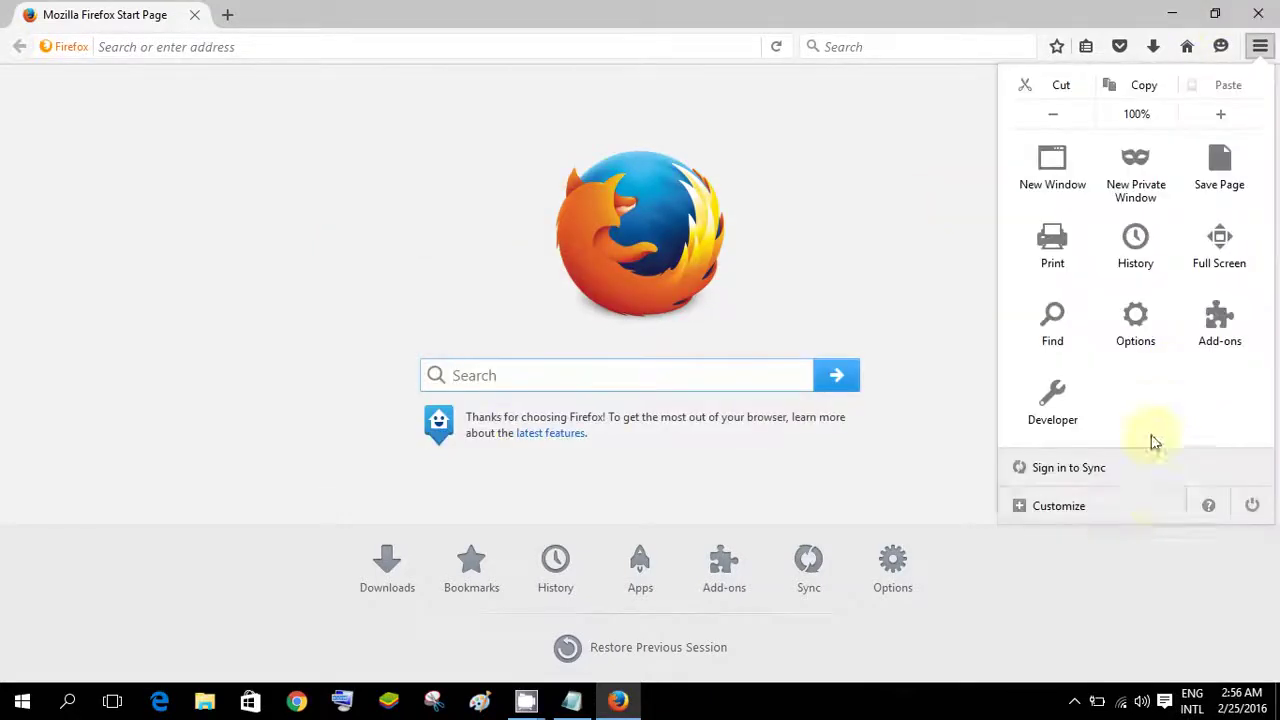
{"action": "left_click", "coordinate": [1207, 507]}
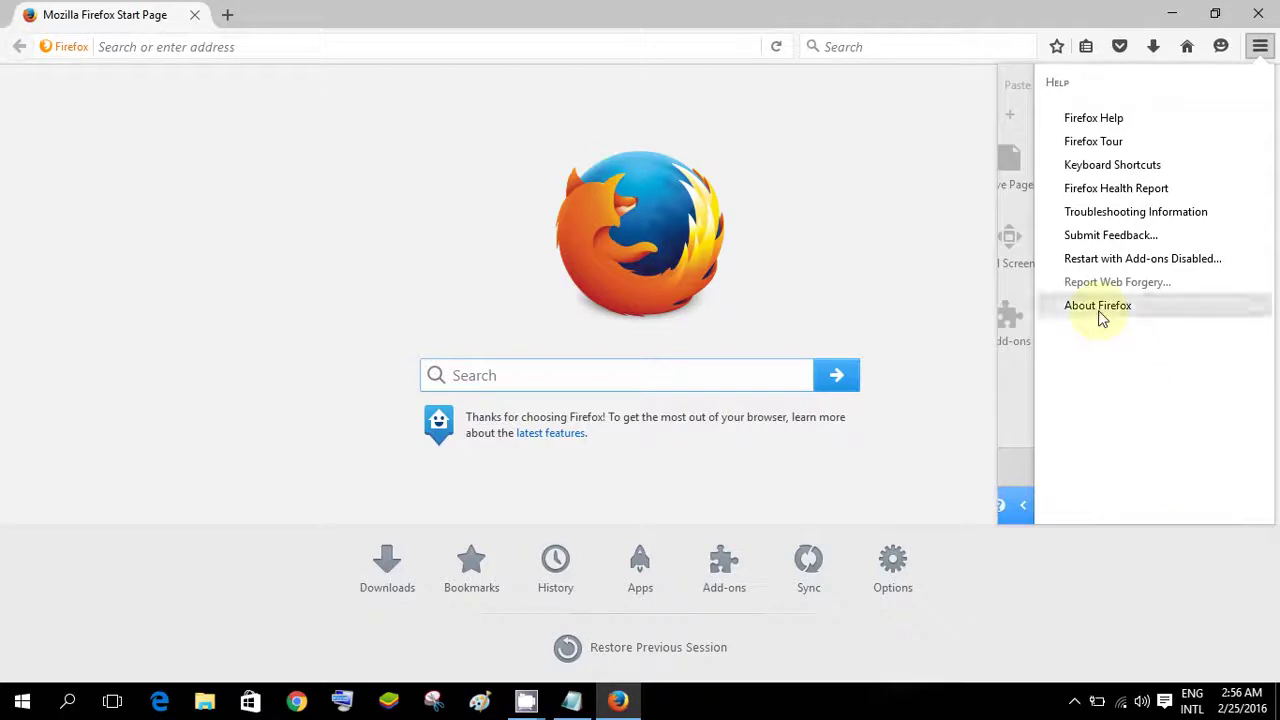
{"action": "left_click", "coordinate": [1099, 310]}
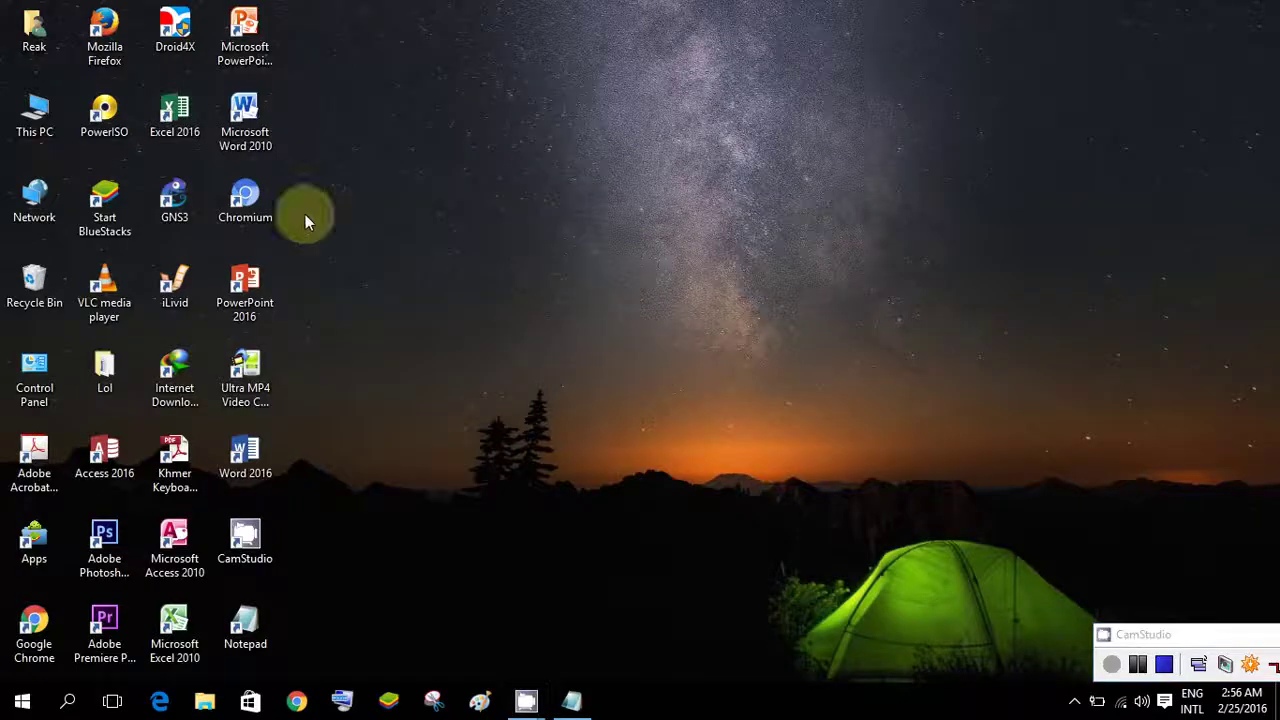
Step: Open the current user's folder under Users on Local Disk (C:) and extend its path with \appdata
{"action": "right_click", "coordinate": [28, 112]}
{"action": "left_click", "coordinate": [63, 123]}
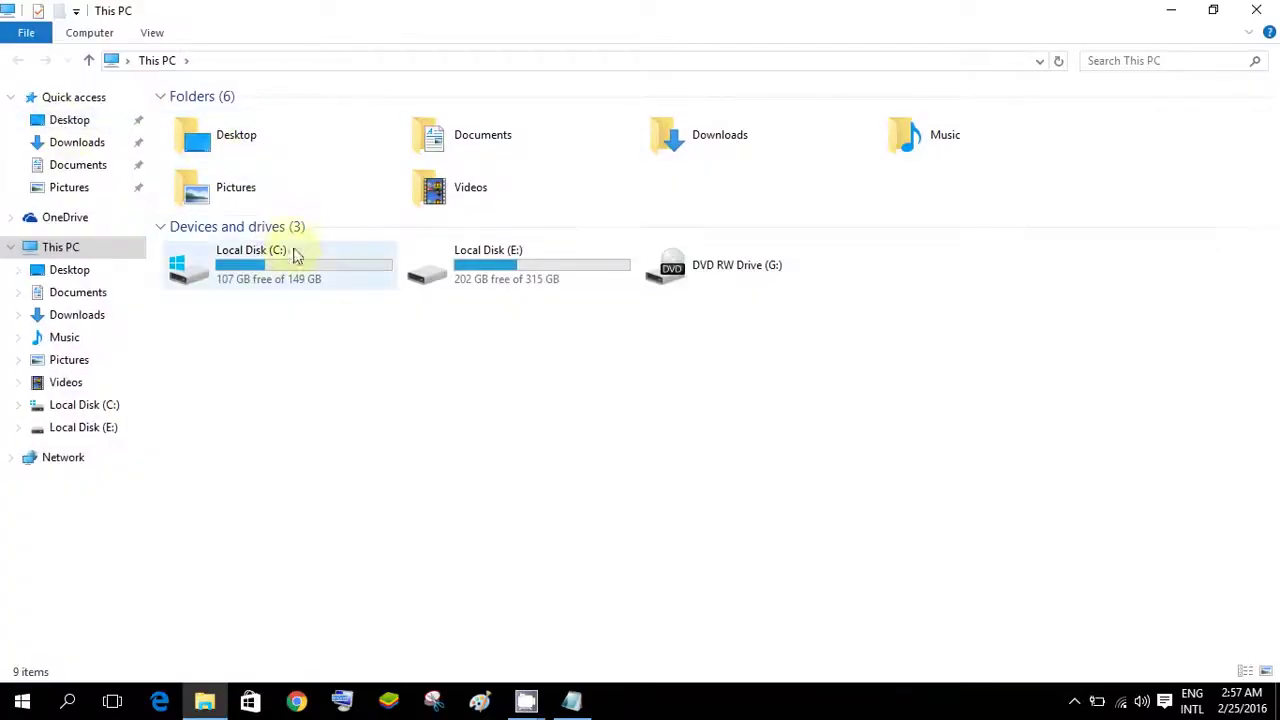
{"action": "double_click", "coordinate": [293, 264]}
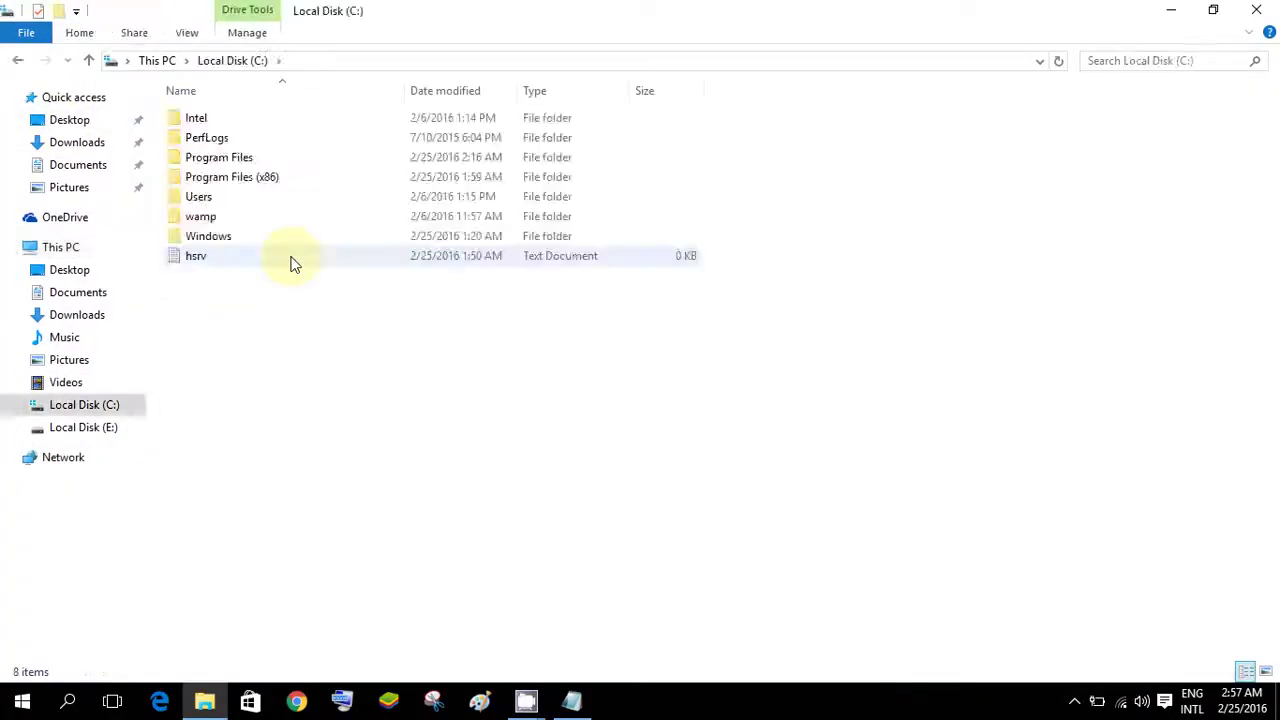
{"action": "double_click", "coordinate": [221, 200]}
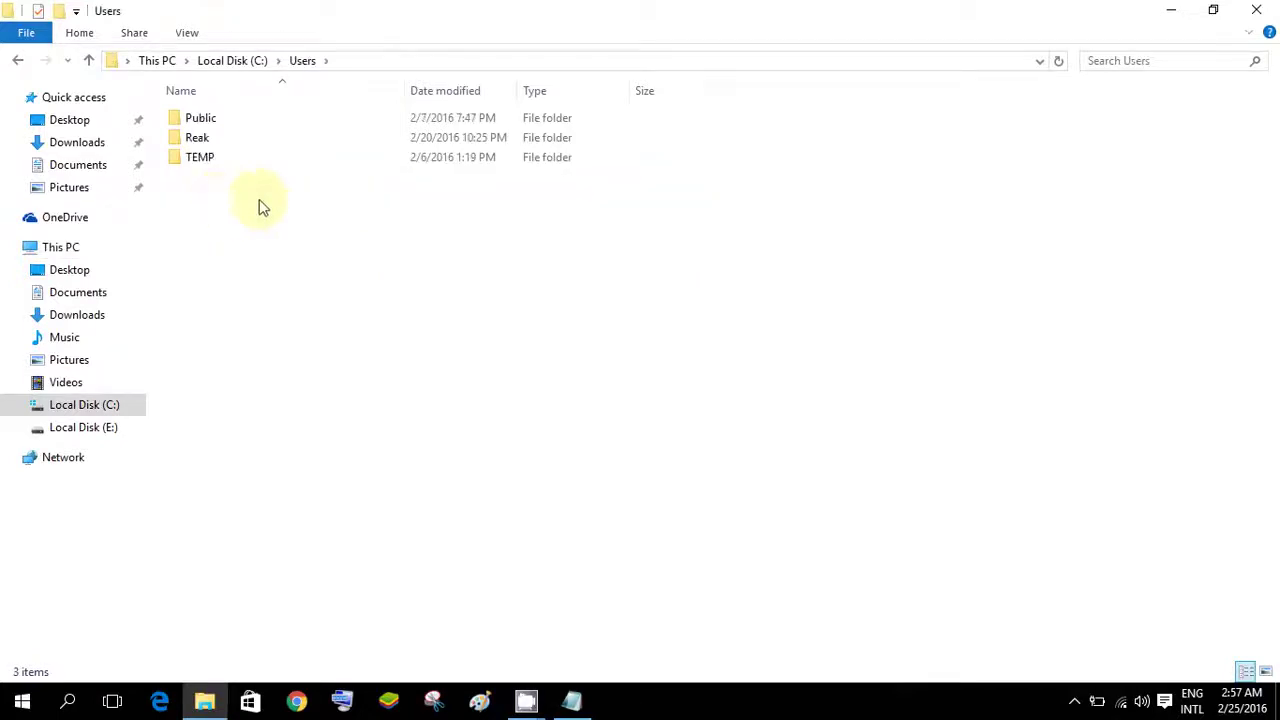
{"action": "double_click", "coordinate": [277, 137]}
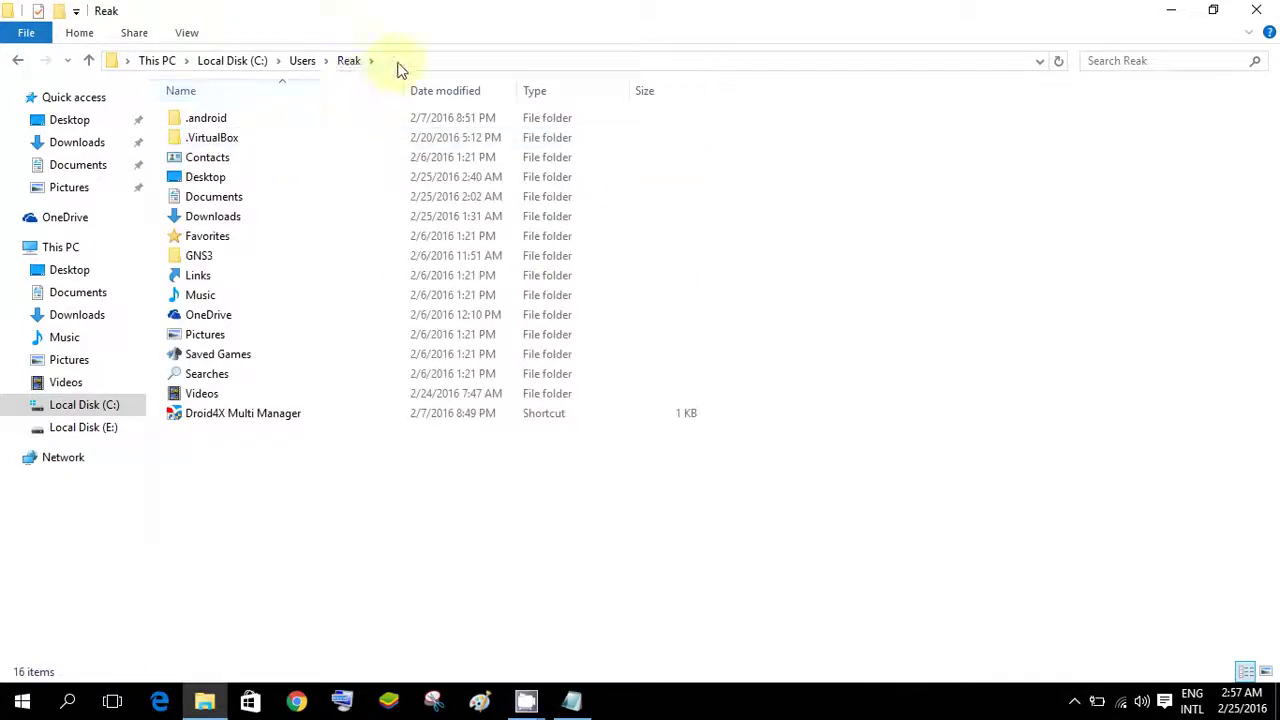
{"action": "left_click", "coordinate": [398, 68]}
{"action": "left_click", "coordinate": [398, 68]}
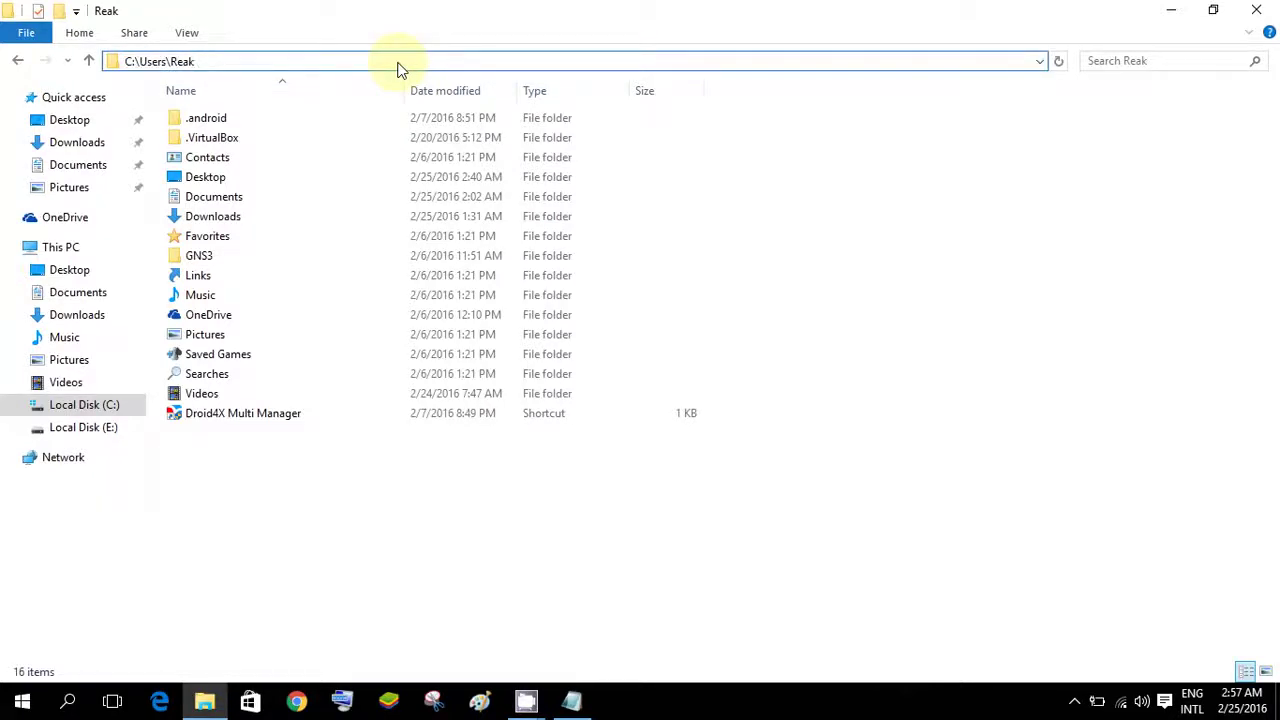
{"action": "type", "text": "\\a"}
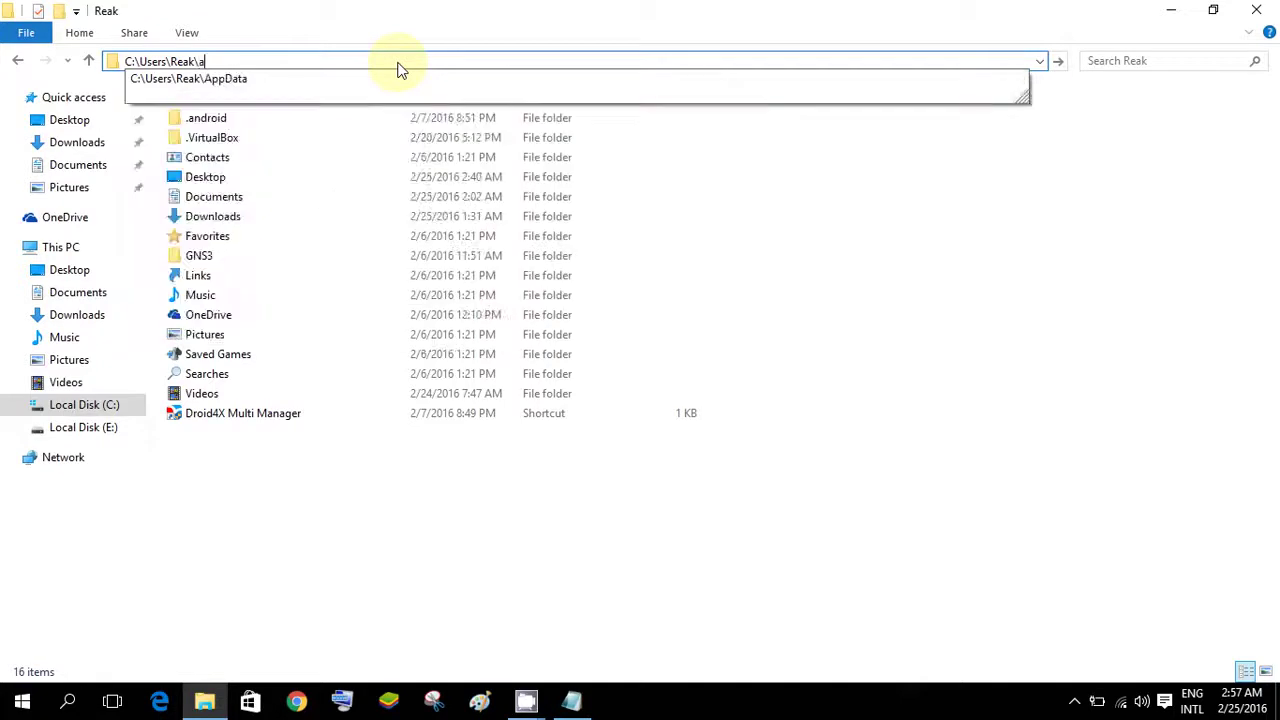
{"action": "type", "text": "ppdata"}
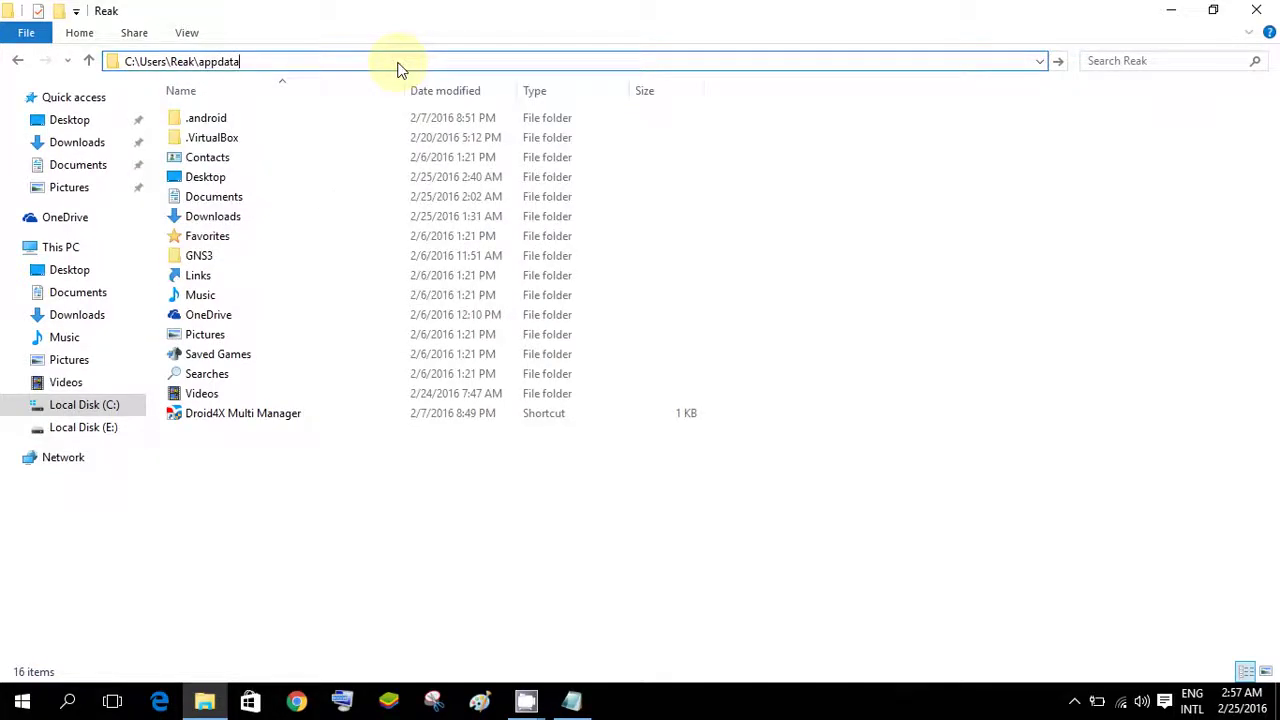
Step: Open the security properties of Mozilla's updates folder and start editing the current user's permissions
{"action": "right_click", "coordinate": [386, 177]}
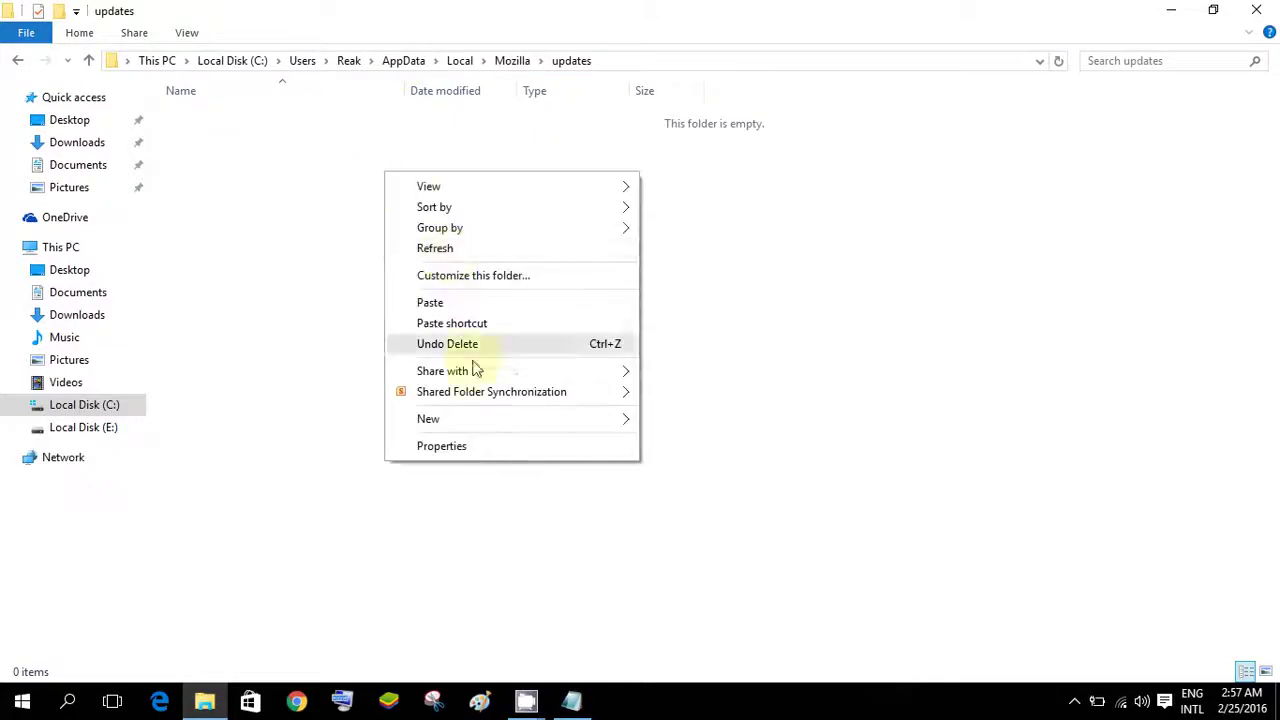
{"action": "left_click", "coordinate": [474, 446]}
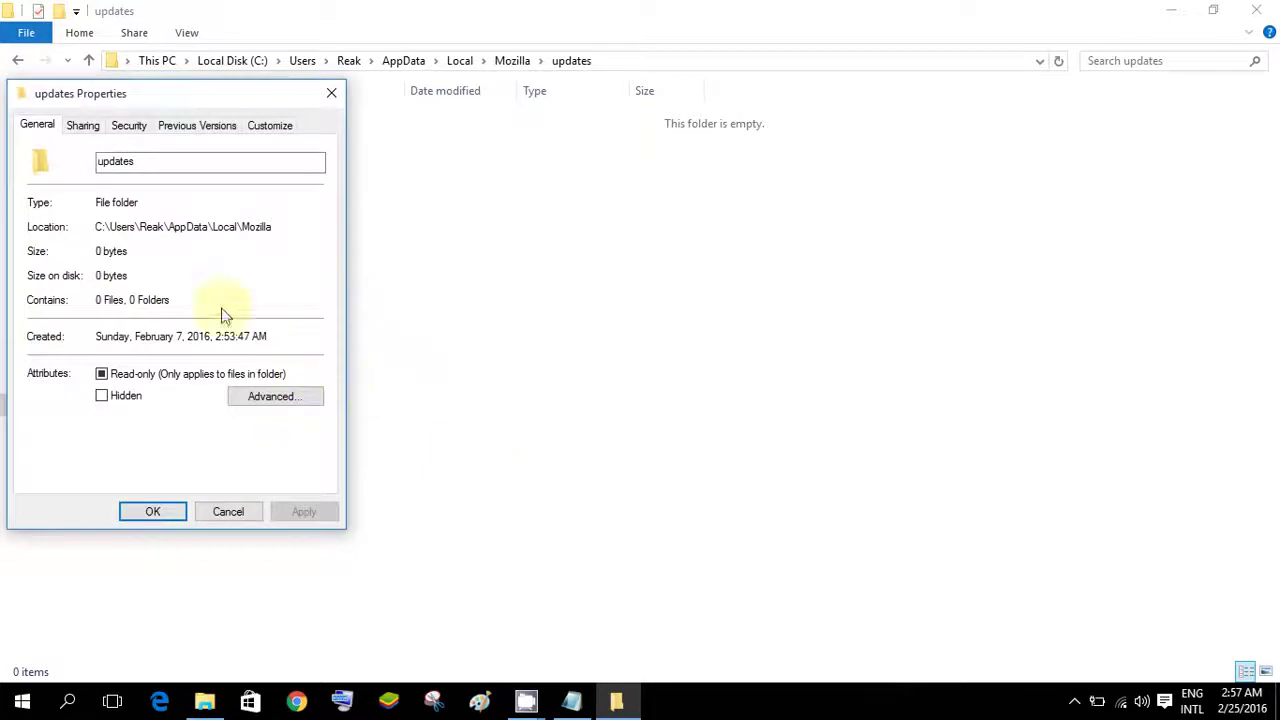
{"action": "left_click_drag", "start_coordinate": [143, 101], "coordinate": [344, 114]}
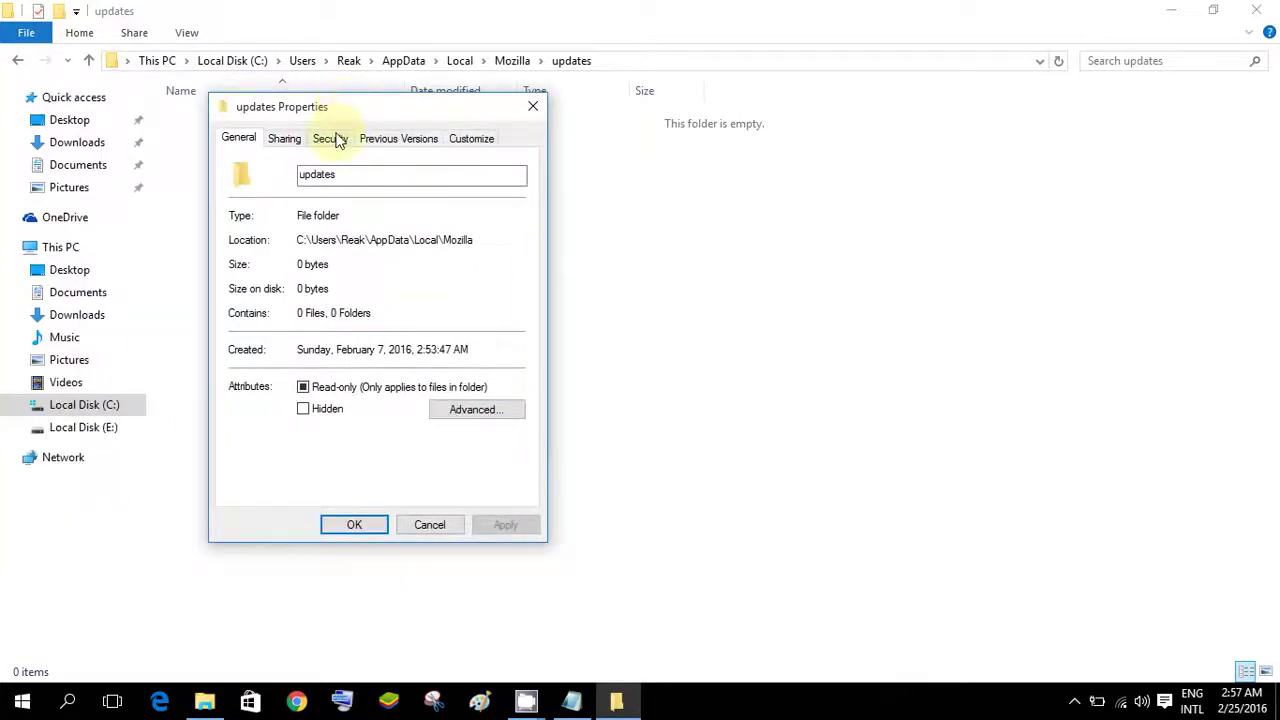
{"action": "left_click", "coordinate": [337, 140]}
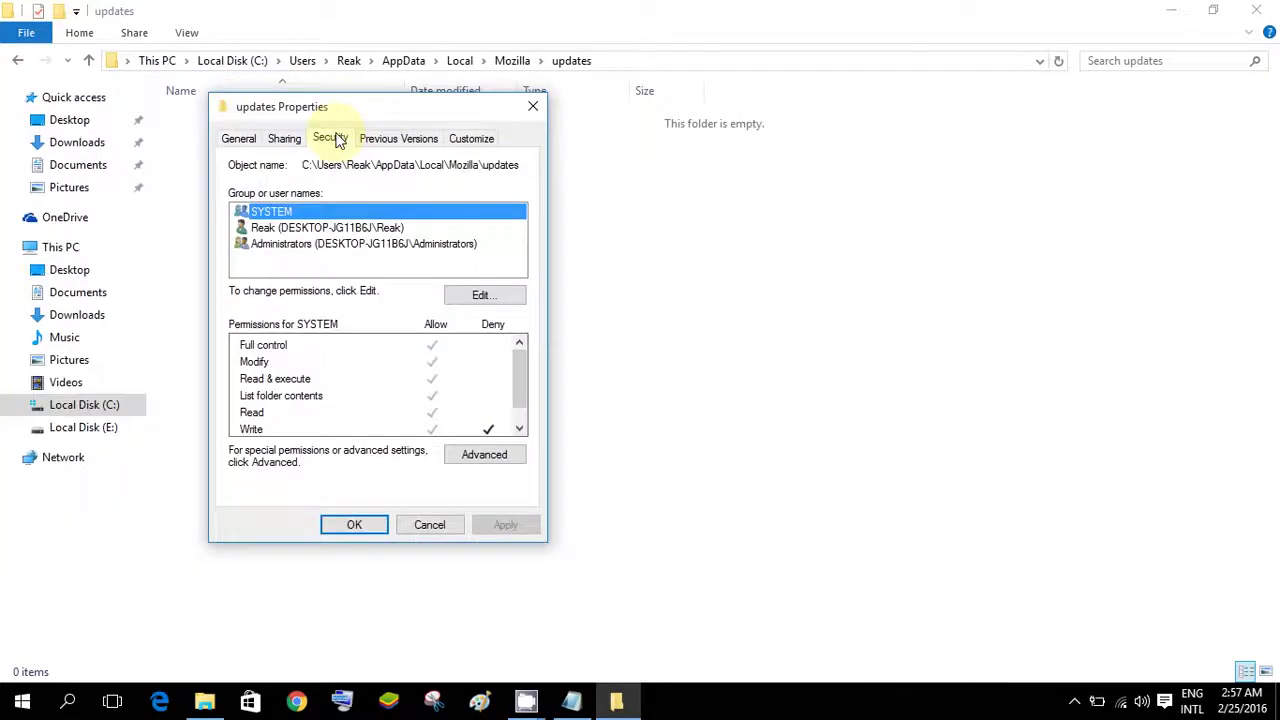
{"action": "left_click", "coordinate": [325, 229]}
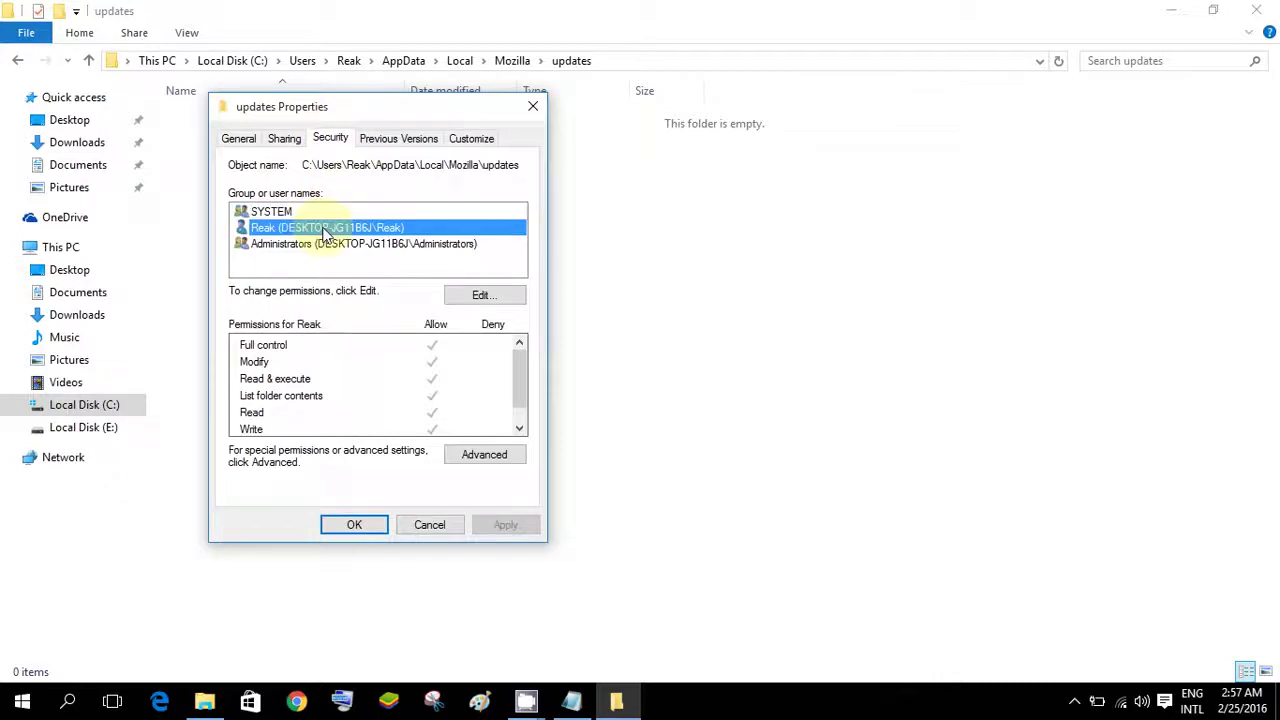
{"action": "left_click", "coordinate": [484, 296]}
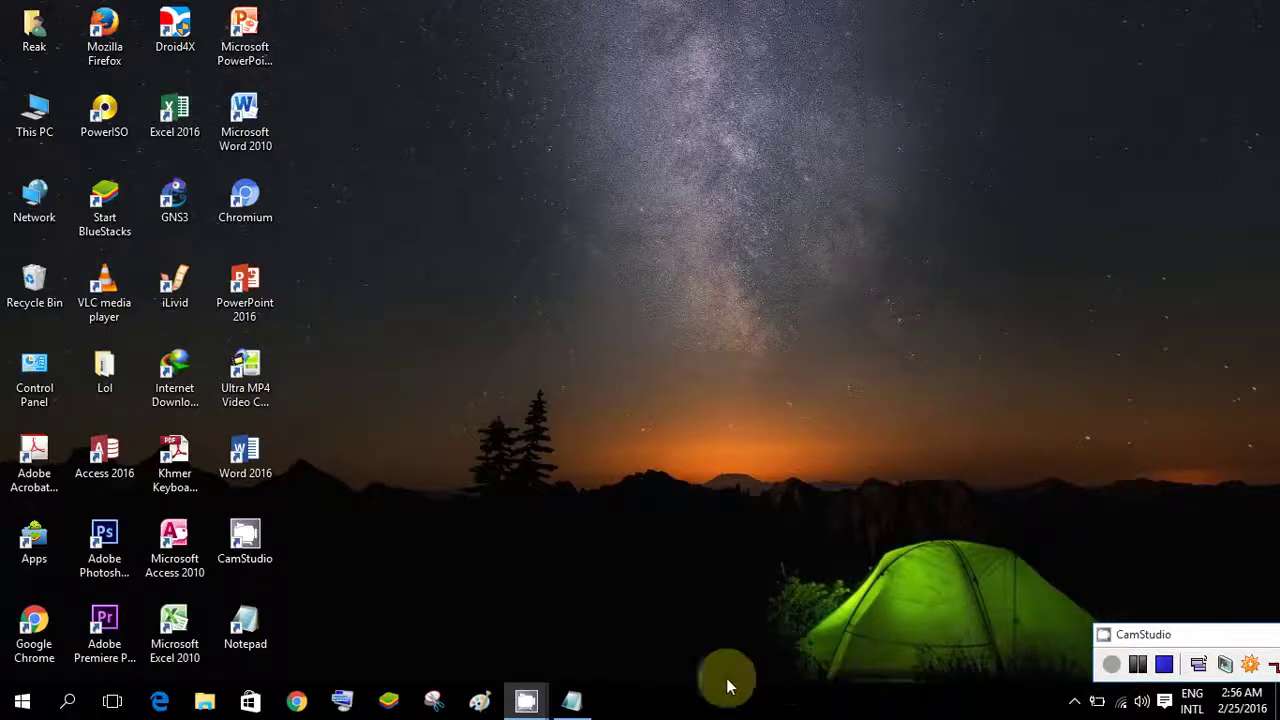
Step: Show the Notepad note about stopping Firefox updates, highlight its text line, and minimize the note
{"action": "left_click", "coordinate": [575, 695]}
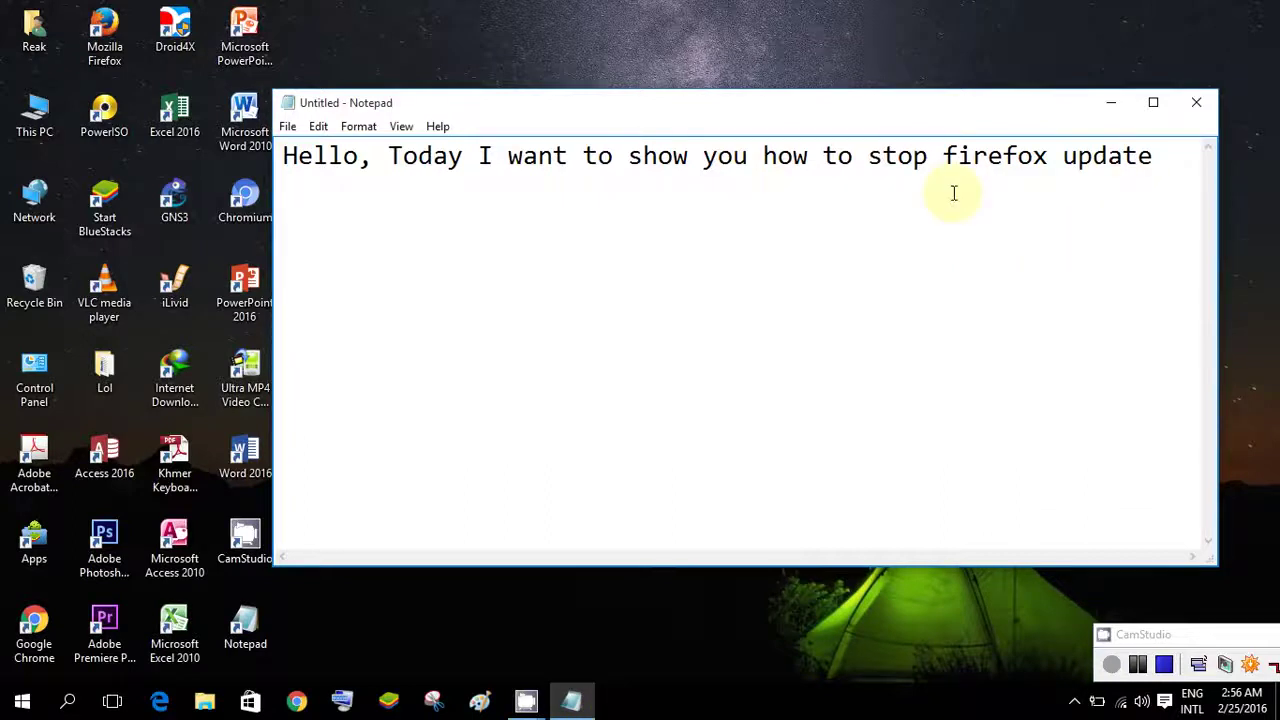
{"action": "left_click_drag", "start_coordinate": [1163, 160], "coordinate": [262, 156]}
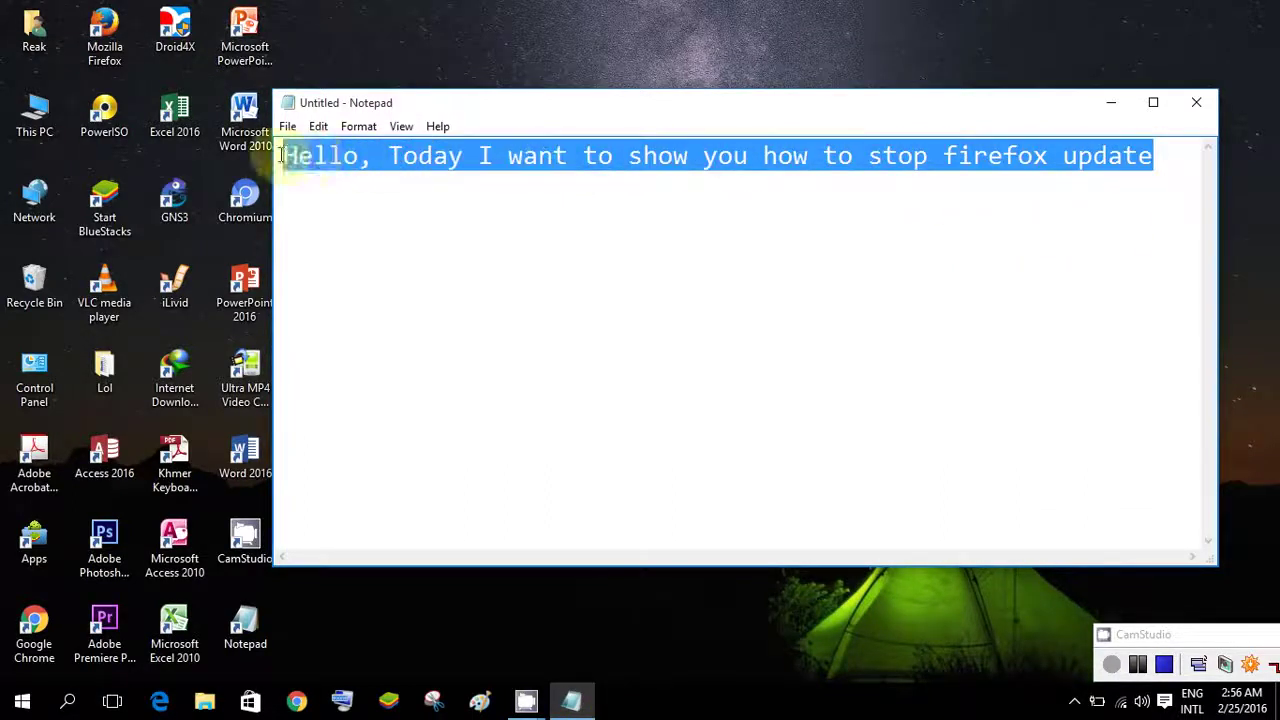
{"action": "left_click", "coordinate": [1130, 420]}
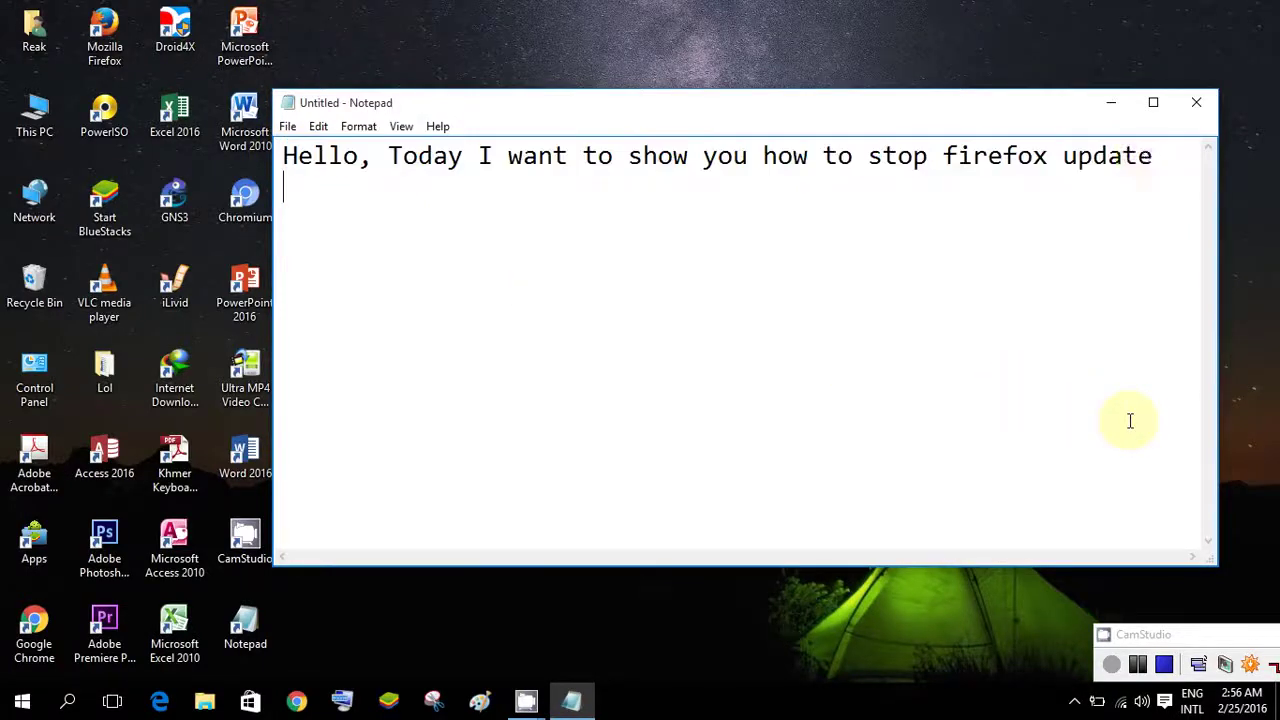
{"action": "left_click", "coordinate": [1107, 101]}
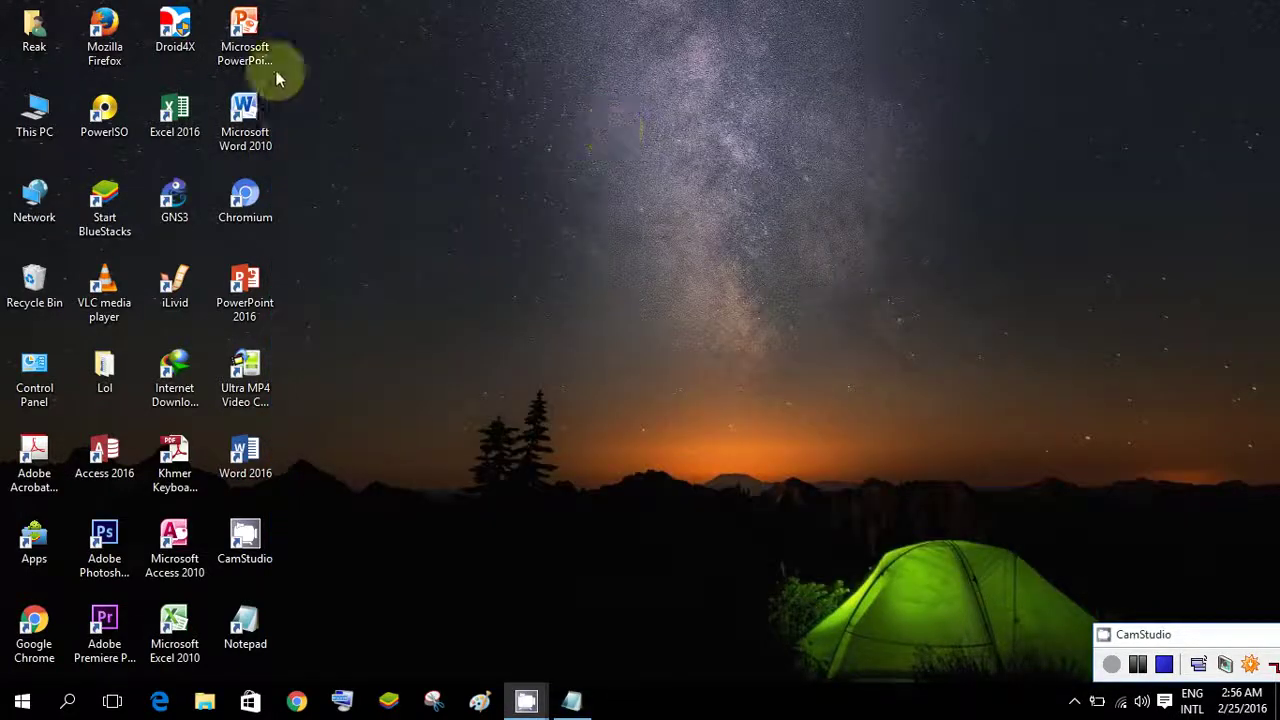
Step: Launch Mozilla Firefox, check the update status in About Firefox, and close the browser
{"action": "double_click", "coordinate": [134, 36]}
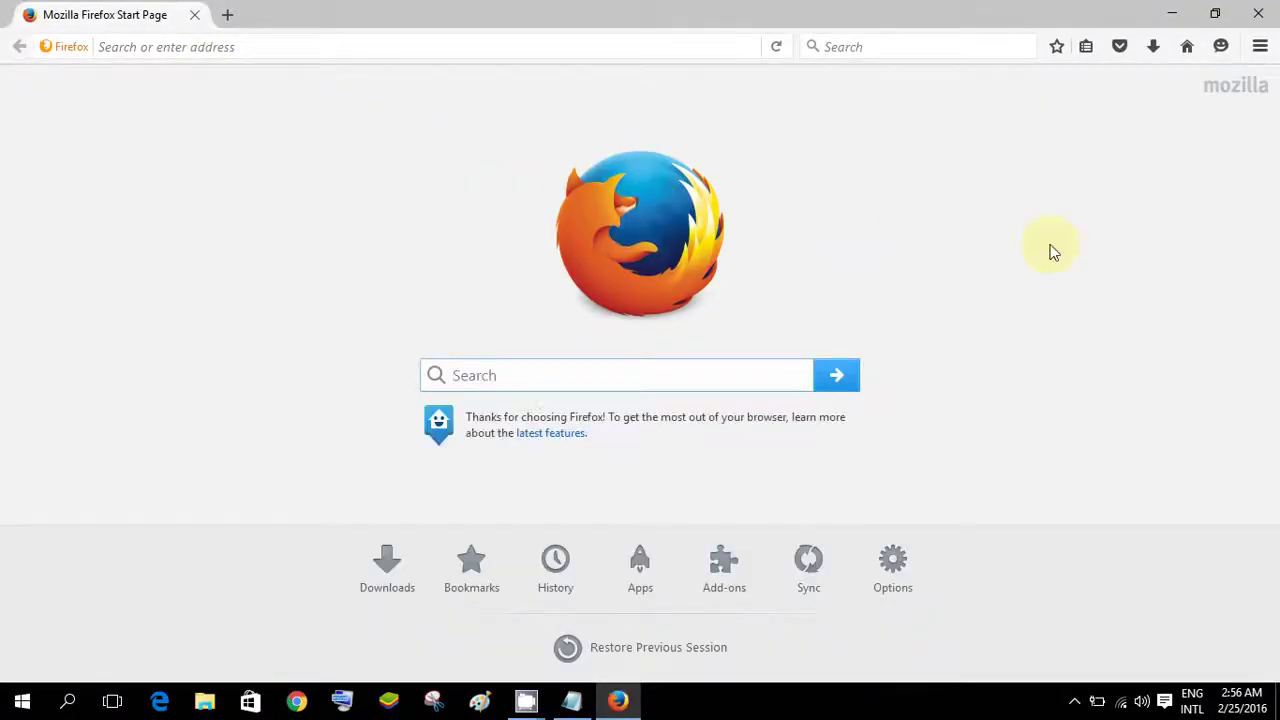
{"action": "left_click", "coordinate": [1261, 47]}
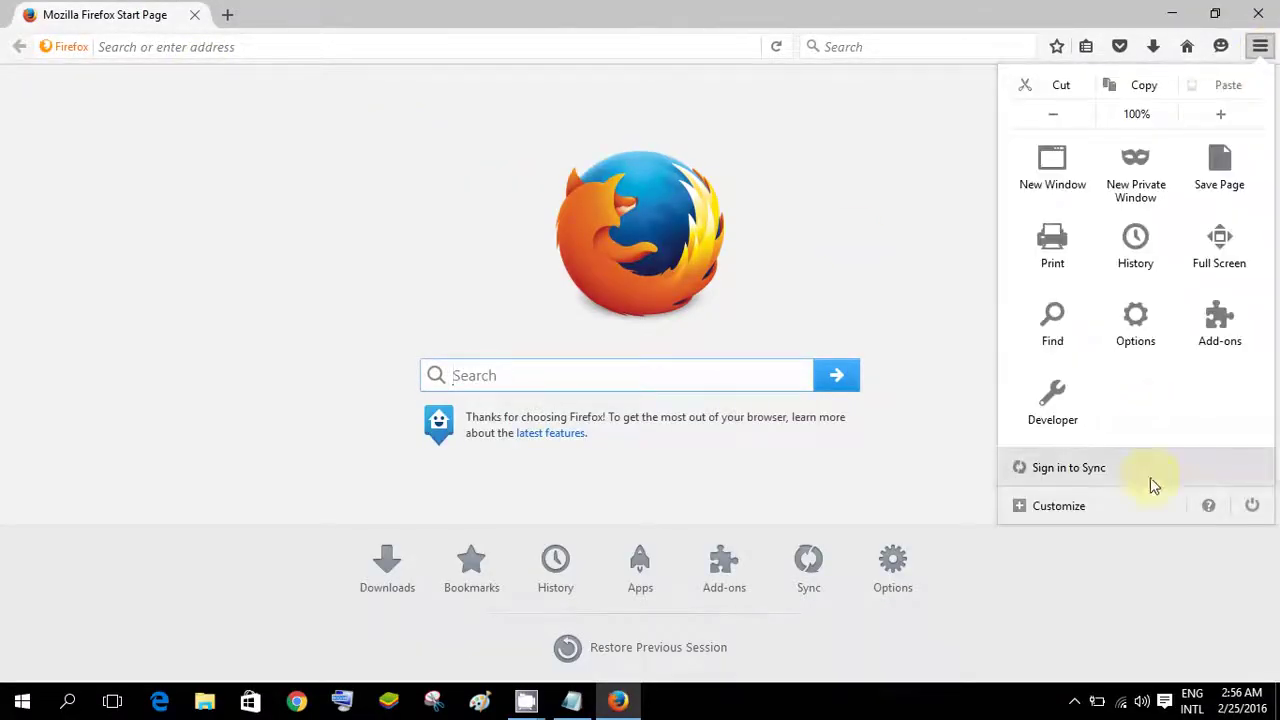
{"action": "left_click", "coordinate": [1207, 505]}
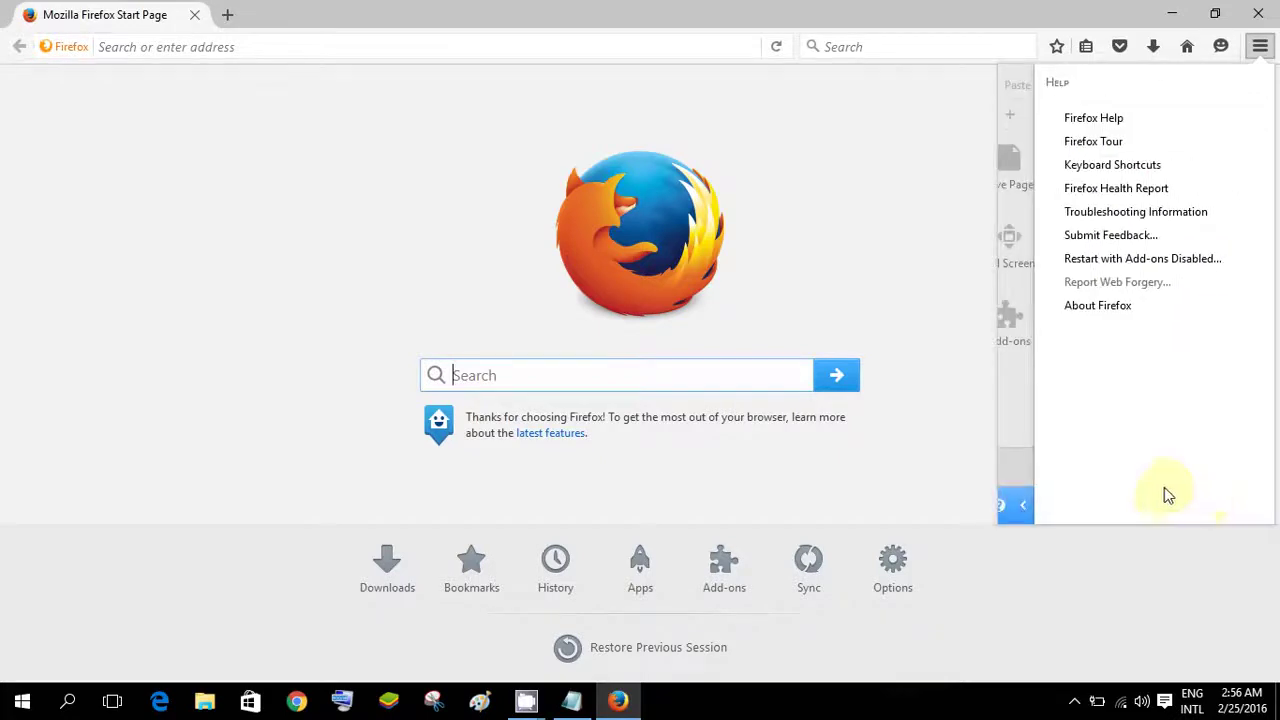
{"action": "left_click", "coordinate": [1102, 310]}
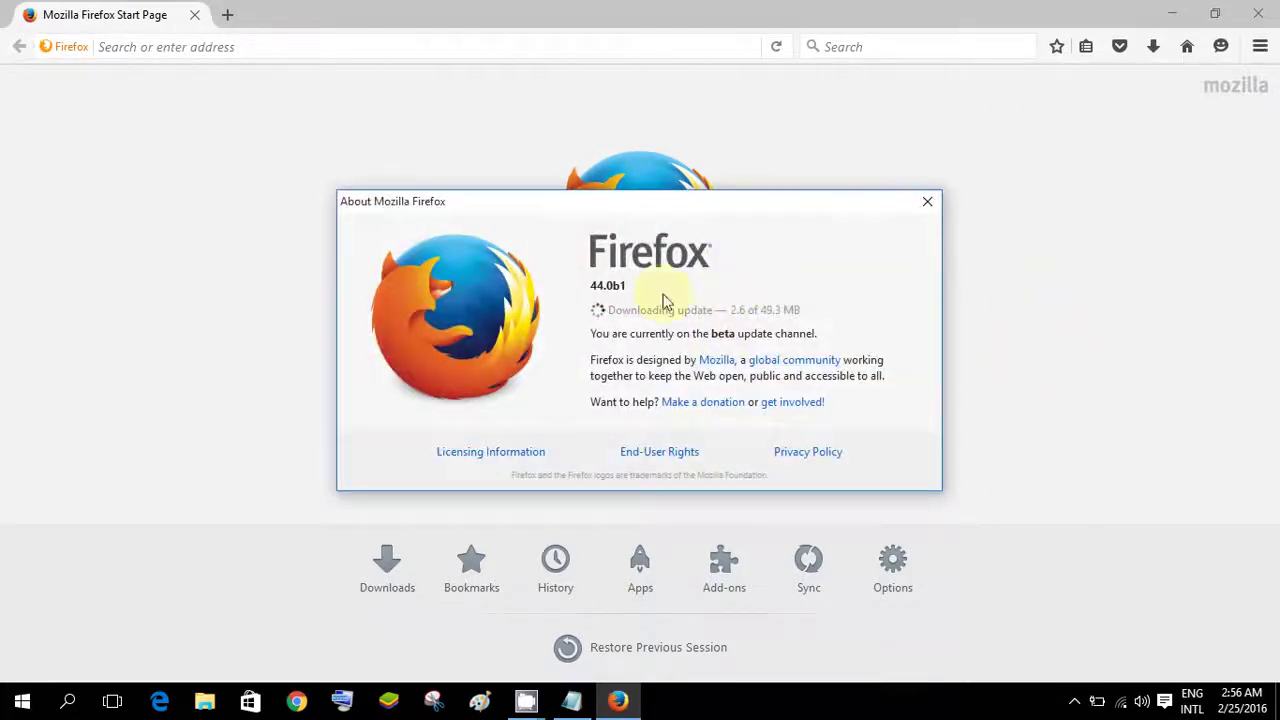
{"action": "left_click", "coordinate": [928, 204]}
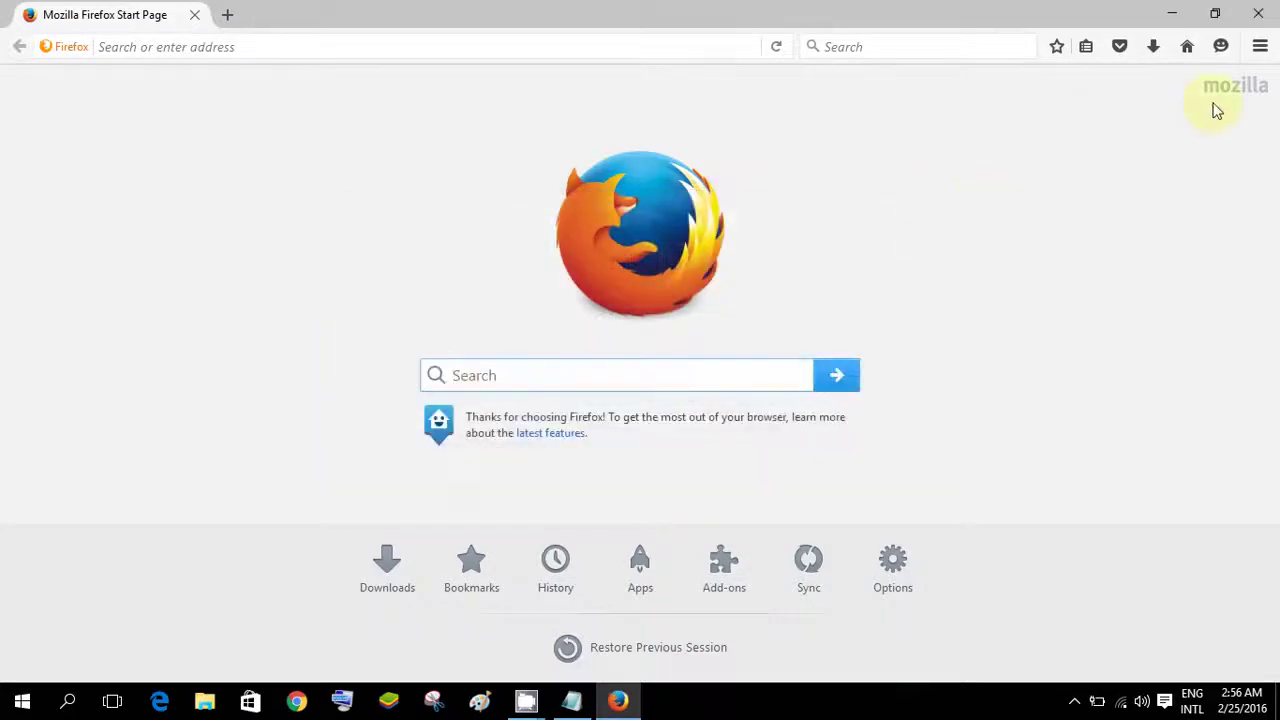
{"action": "left_click", "coordinate": [1254, 24]}
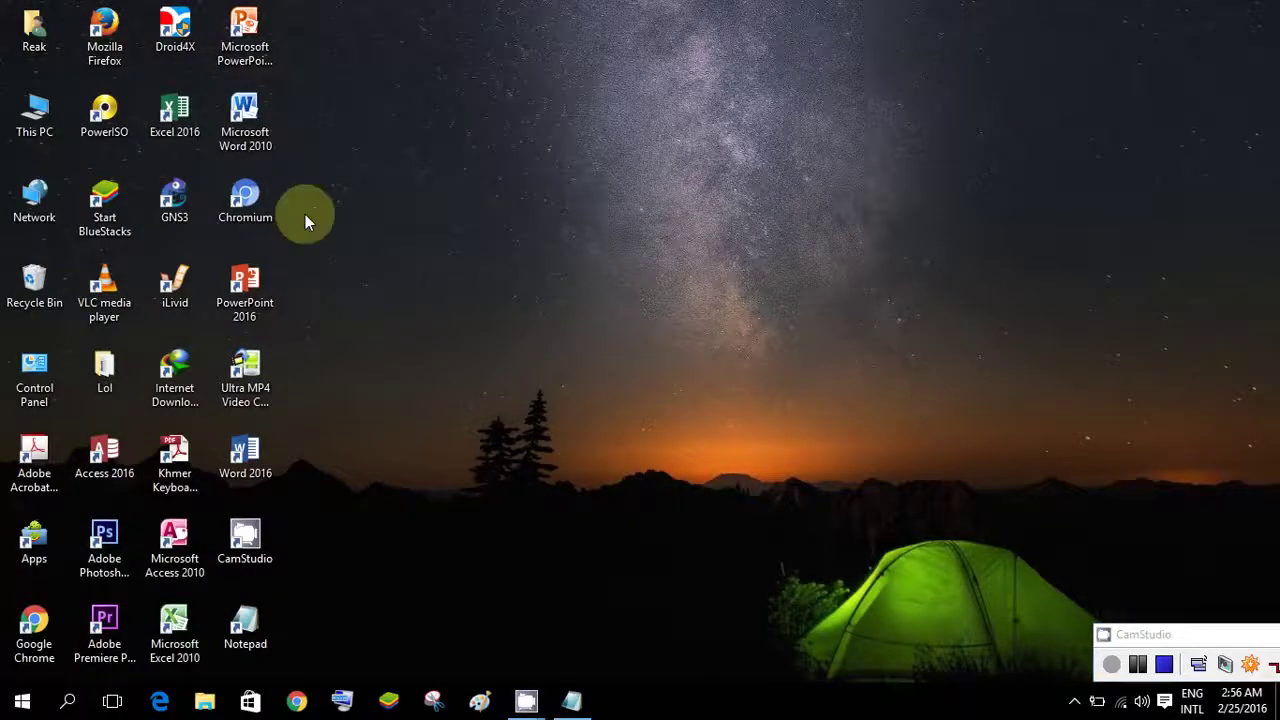
Step: Open the current user's folder under Users on Local Disk (C:) from This PC and extend its path with \appdata
{"action": "right_click", "coordinate": [18, 112]}
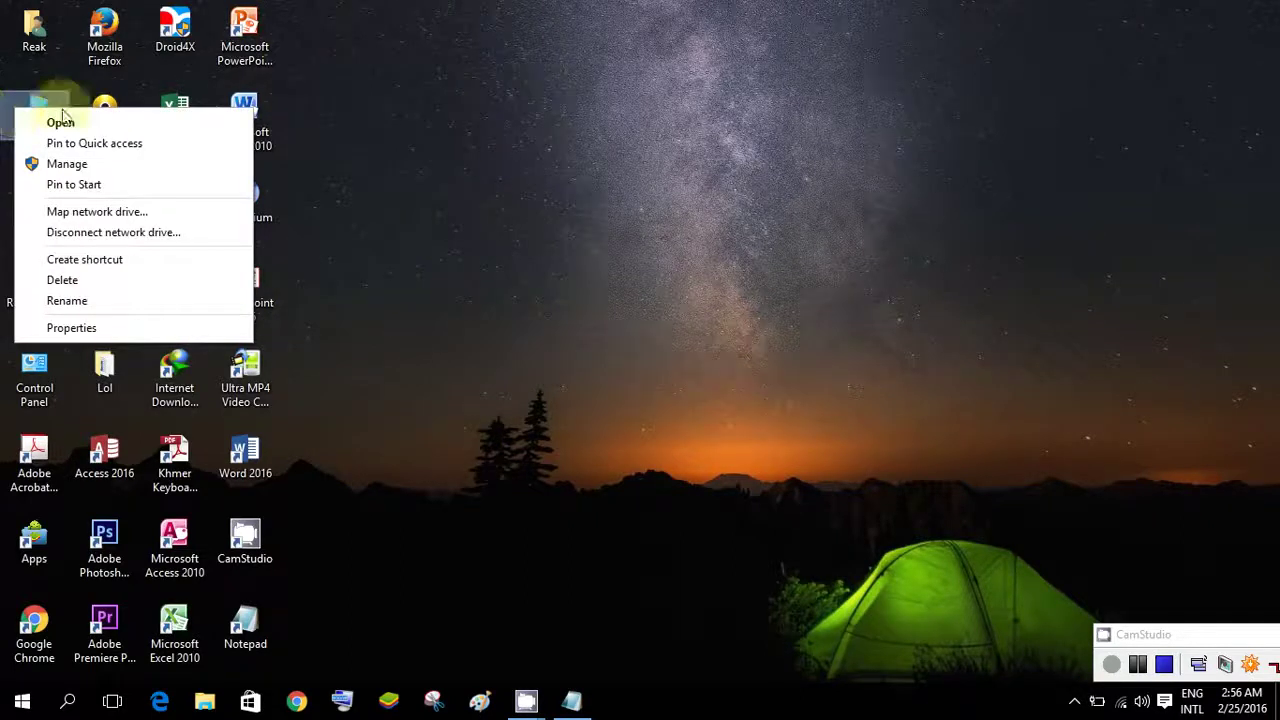
{"action": "left_click", "coordinate": [62, 124]}
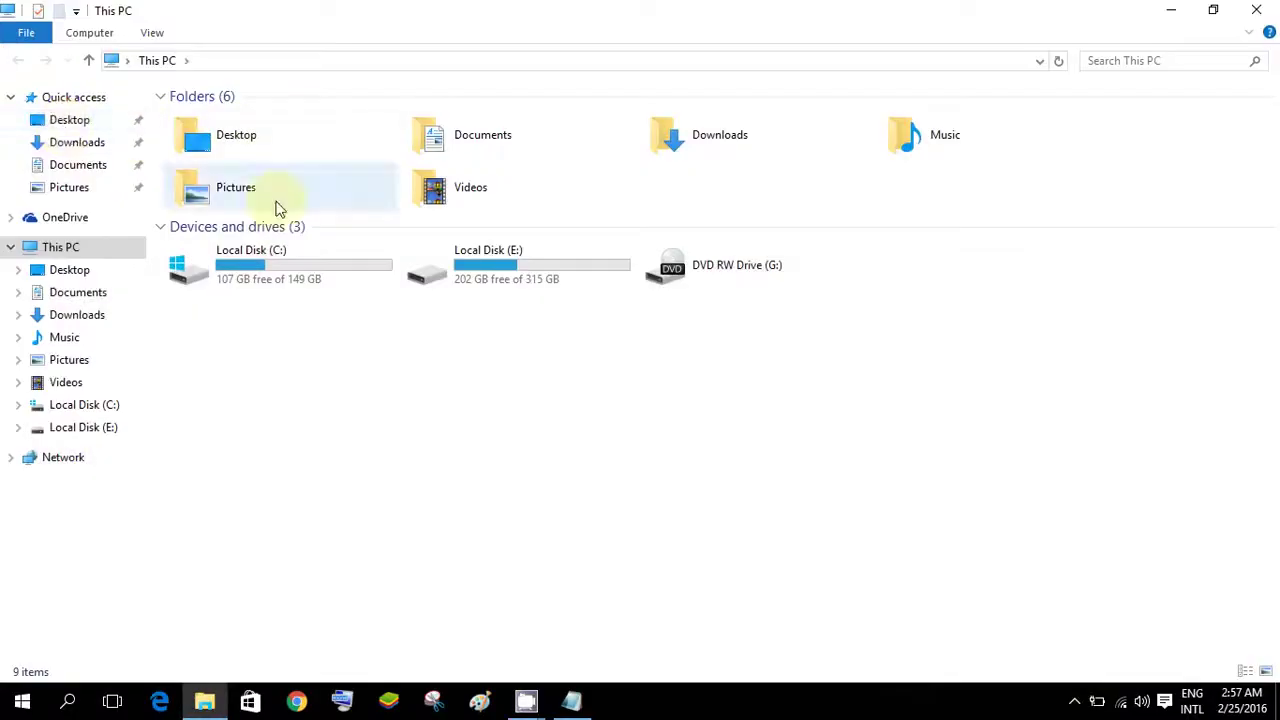
{"action": "double_click", "coordinate": [293, 263]}
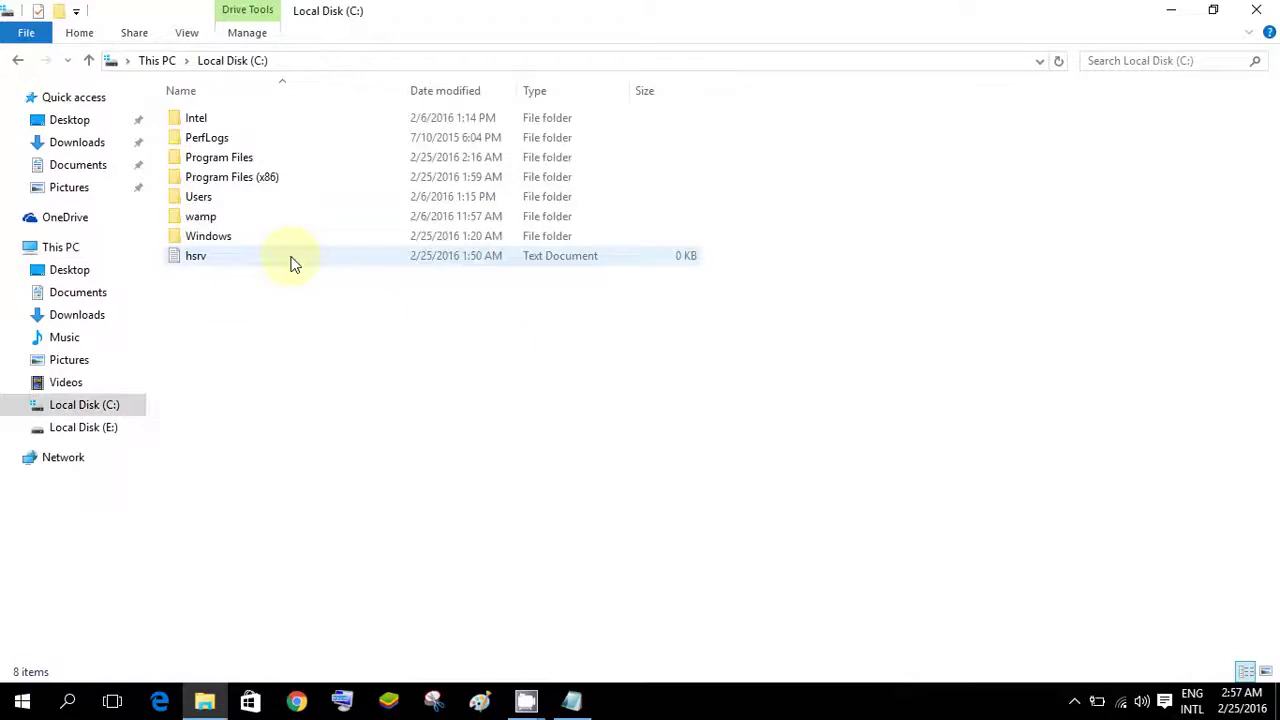
{"action": "double_click", "coordinate": [221, 203]}
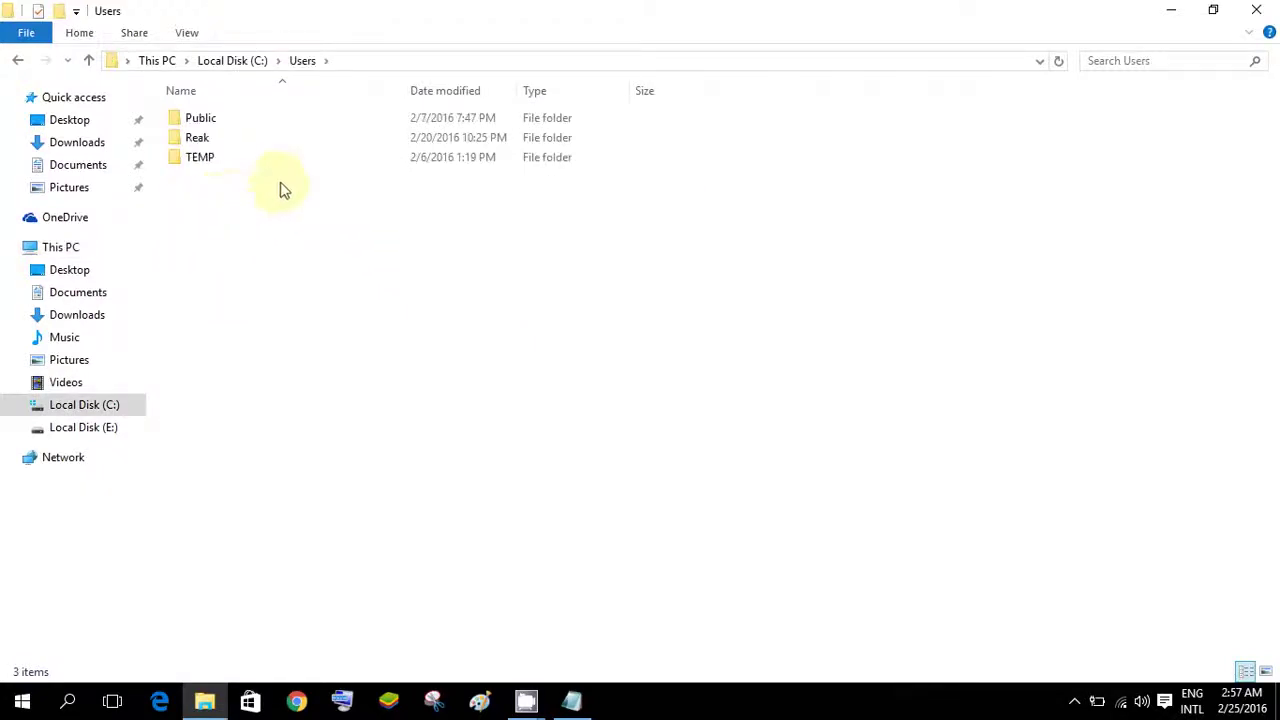
{"action": "double_click", "coordinate": [277, 137]}
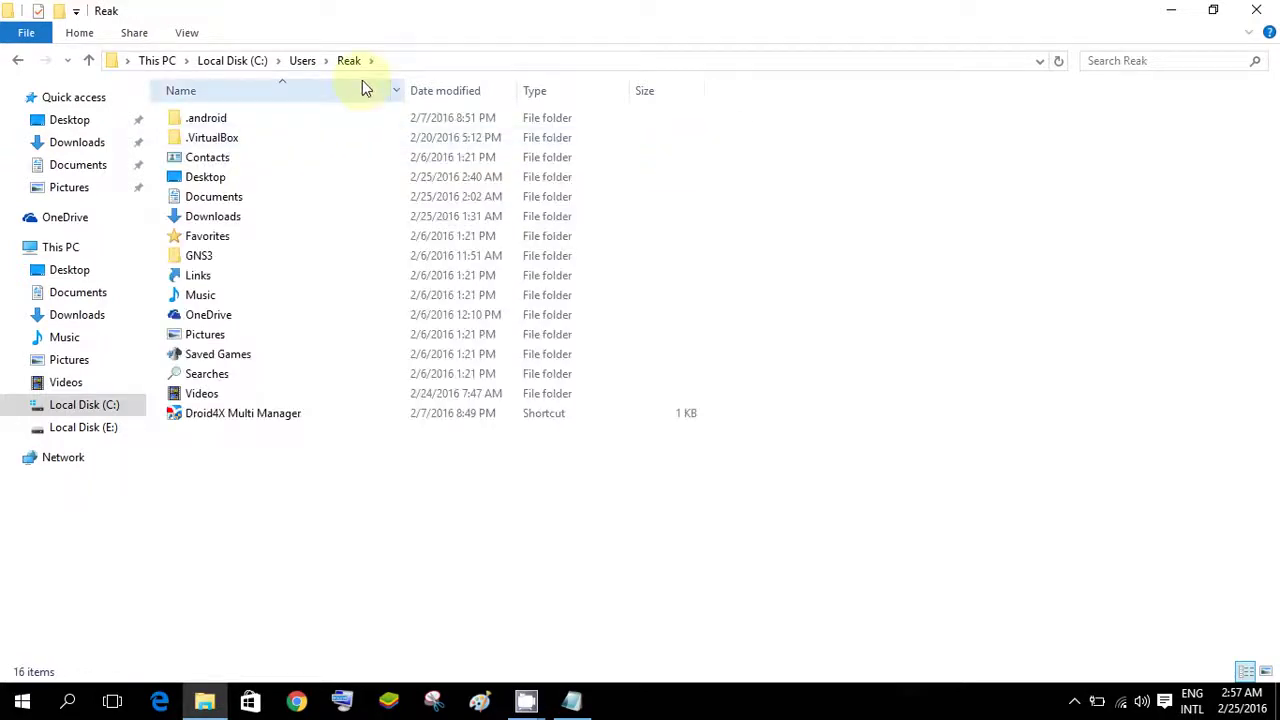
{"action": "left_click", "coordinate": [398, 64]}
{"action": "left_click", "coordinate": [398, 64]}
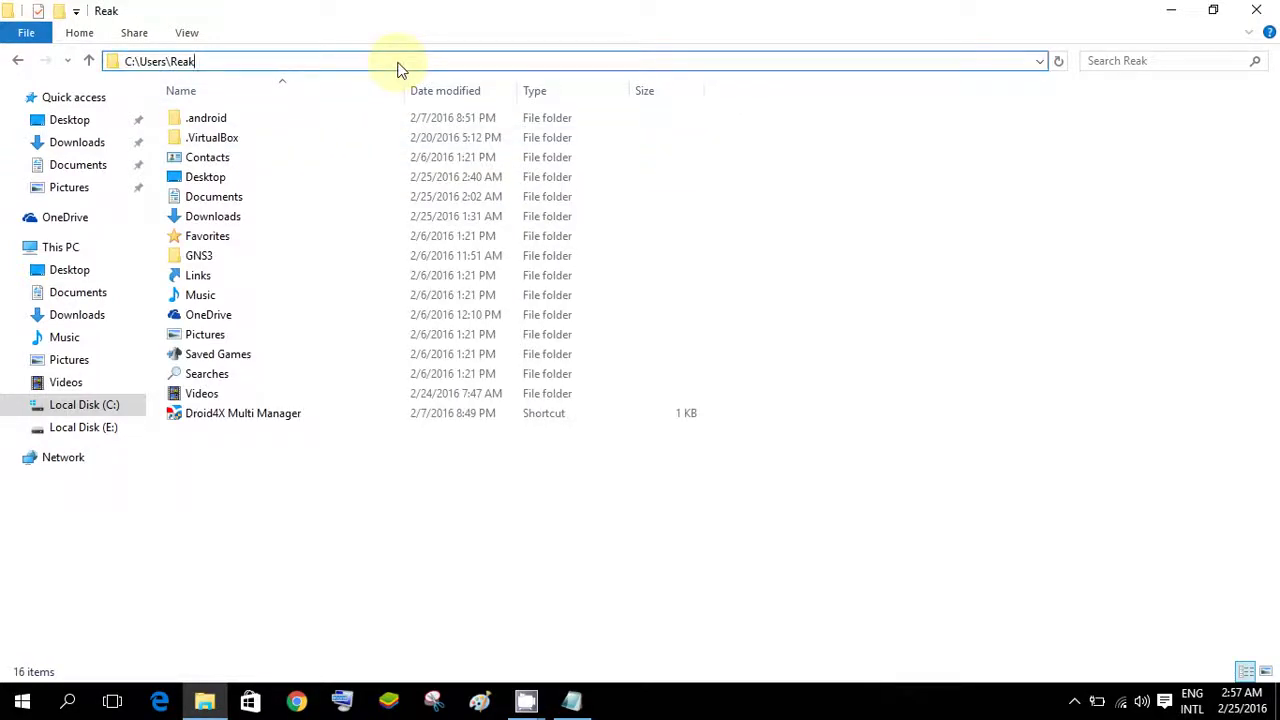
{"action": "type", "text": "\\a"}
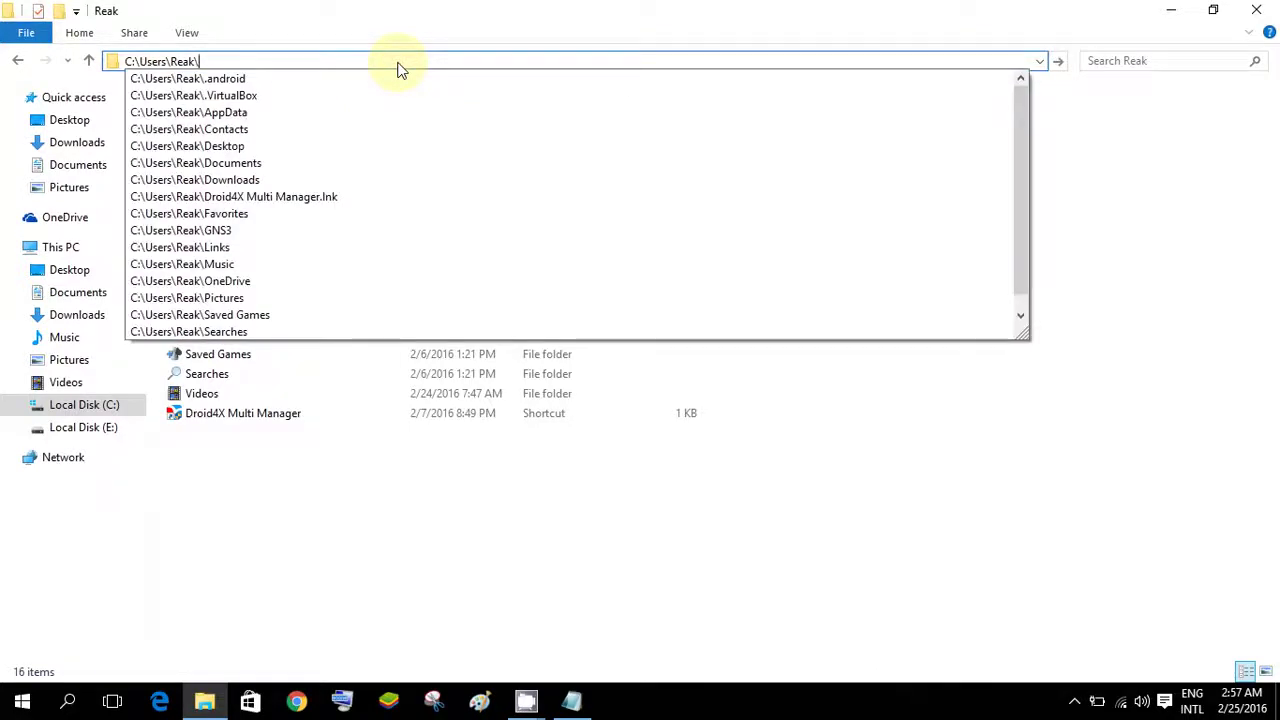
{"action": "type", "text": "ppdata"}
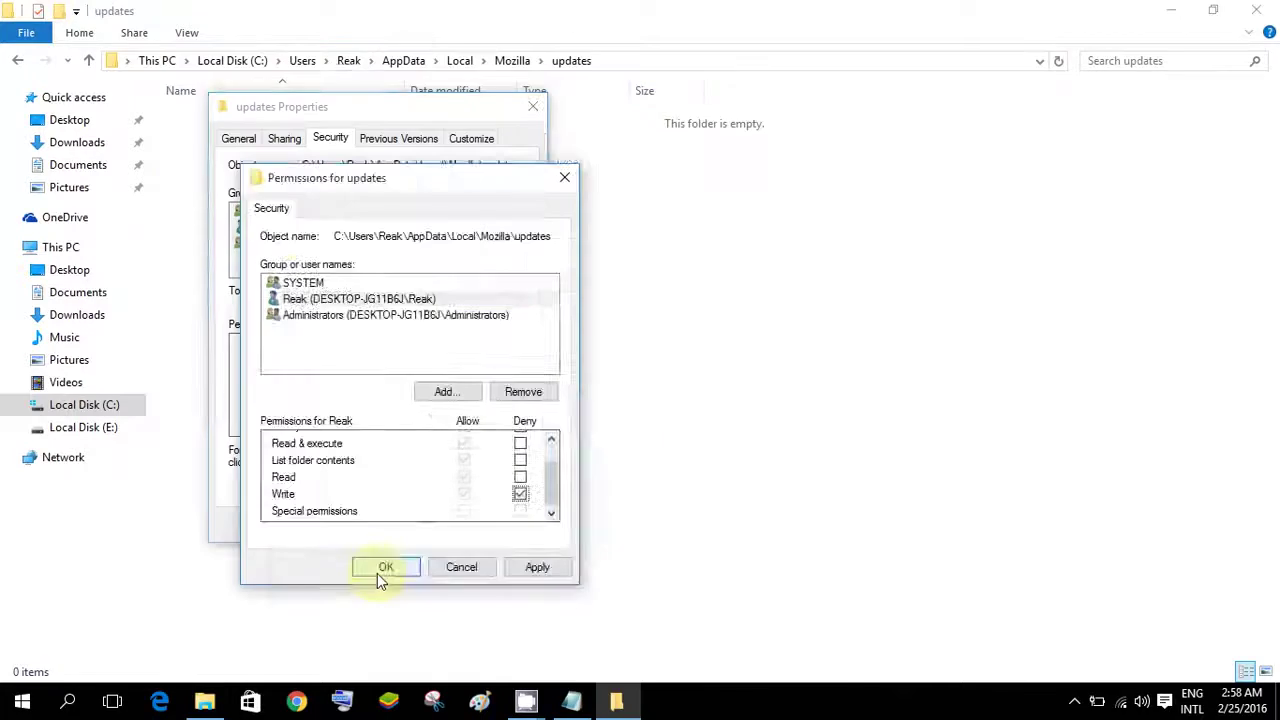
Step: Apply the Write denial for the current user on Mozilla's updates folder, then close its properties and the folder window
{"action": "left_click", "coordinate": [379, 566]}
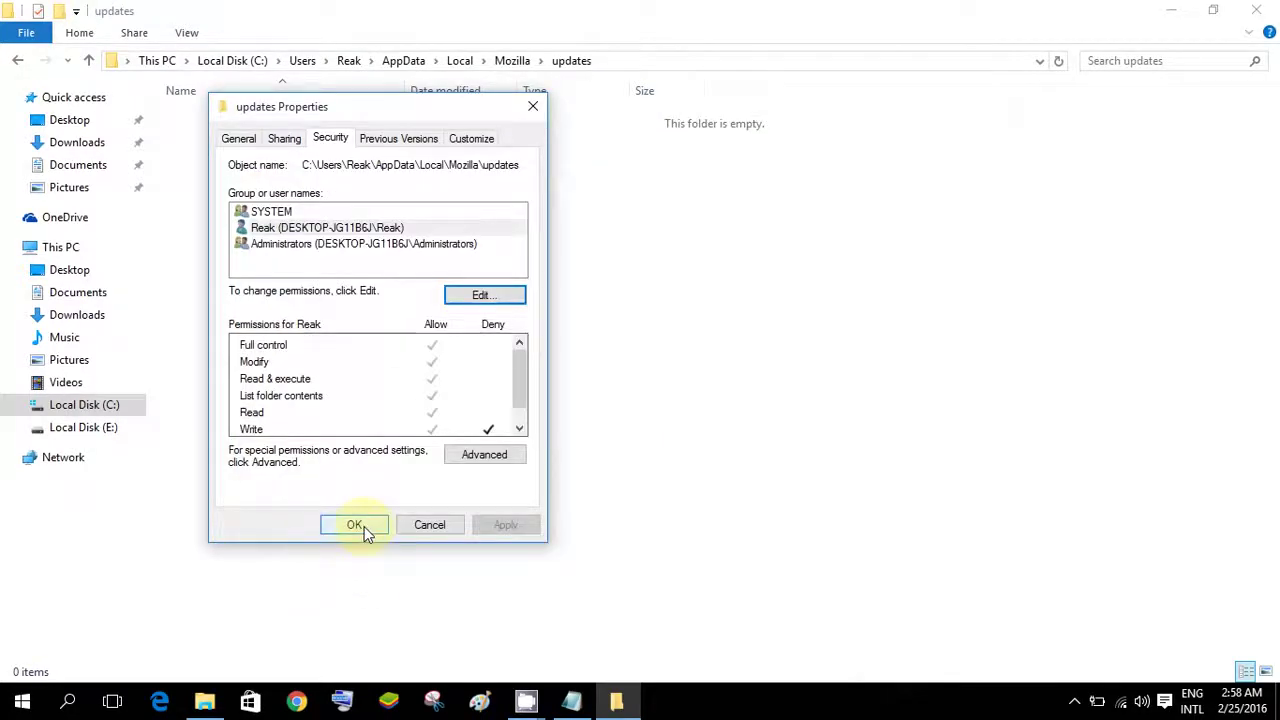
{"action": "left_click", "coordinate": [356, 525]}
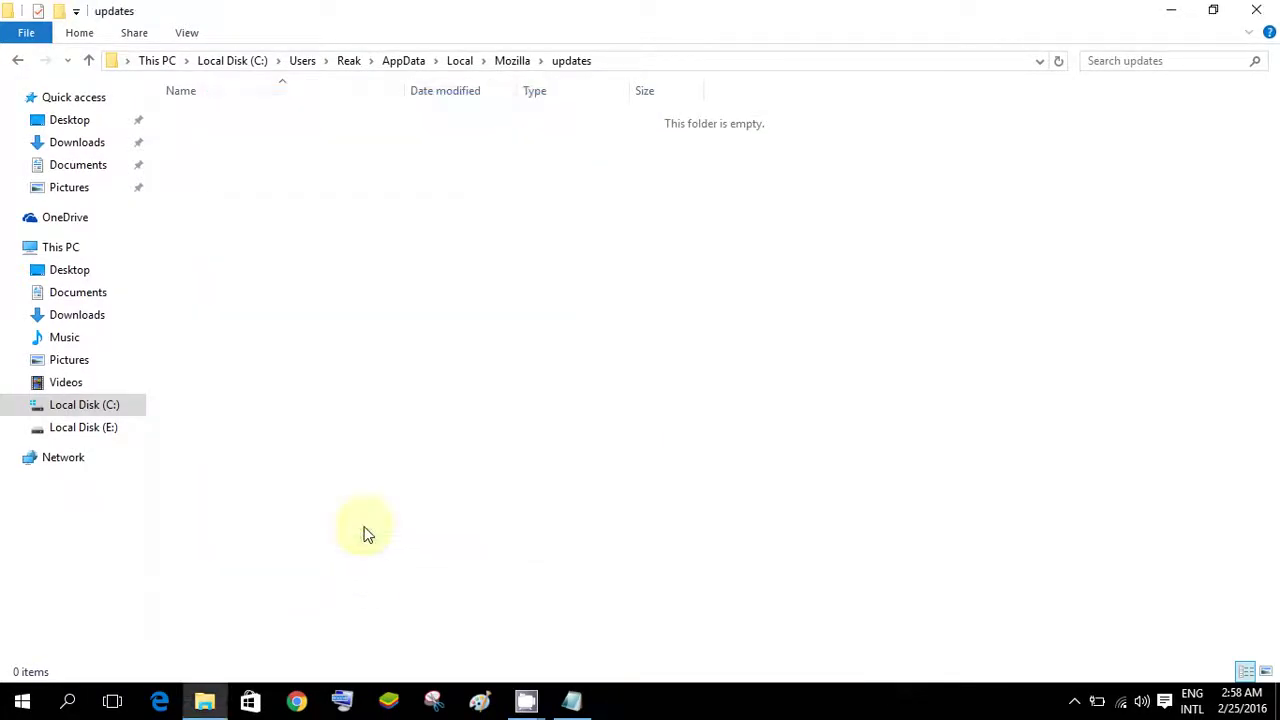
{"action": "left_click", "coordinate": [1257, 10]}
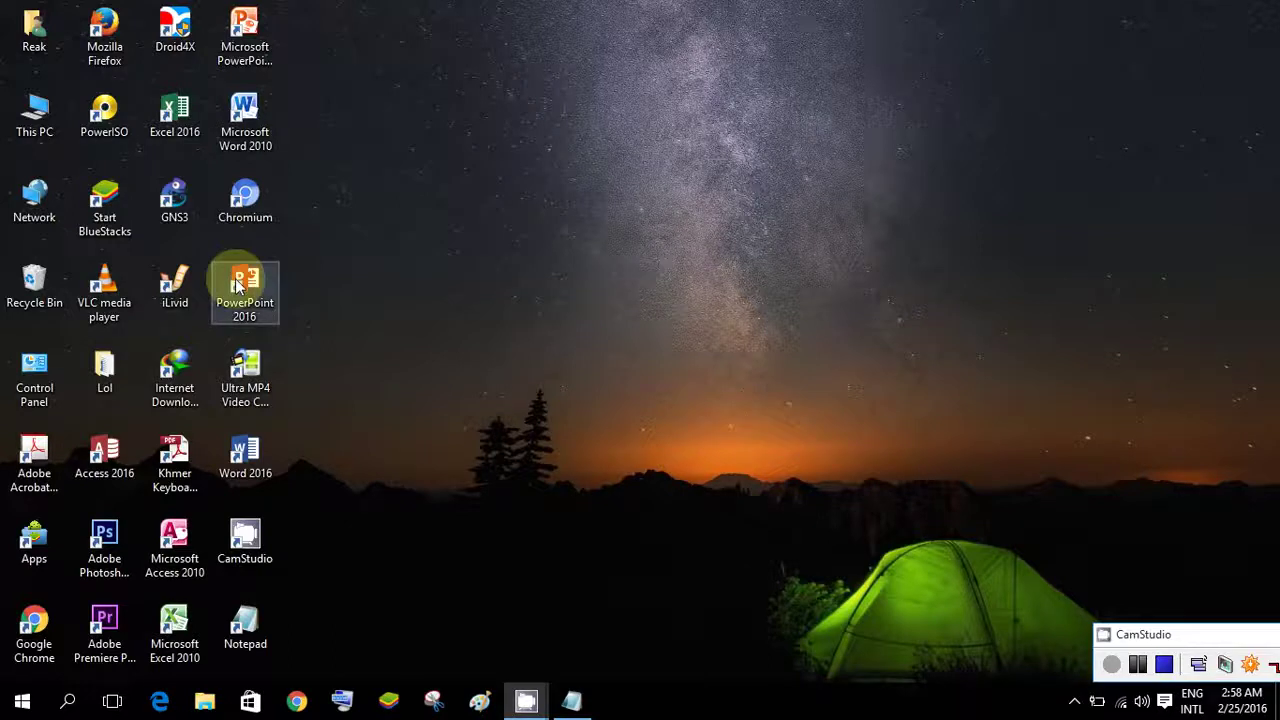
{"action": "left_click", "coordinate": [92, 58]}
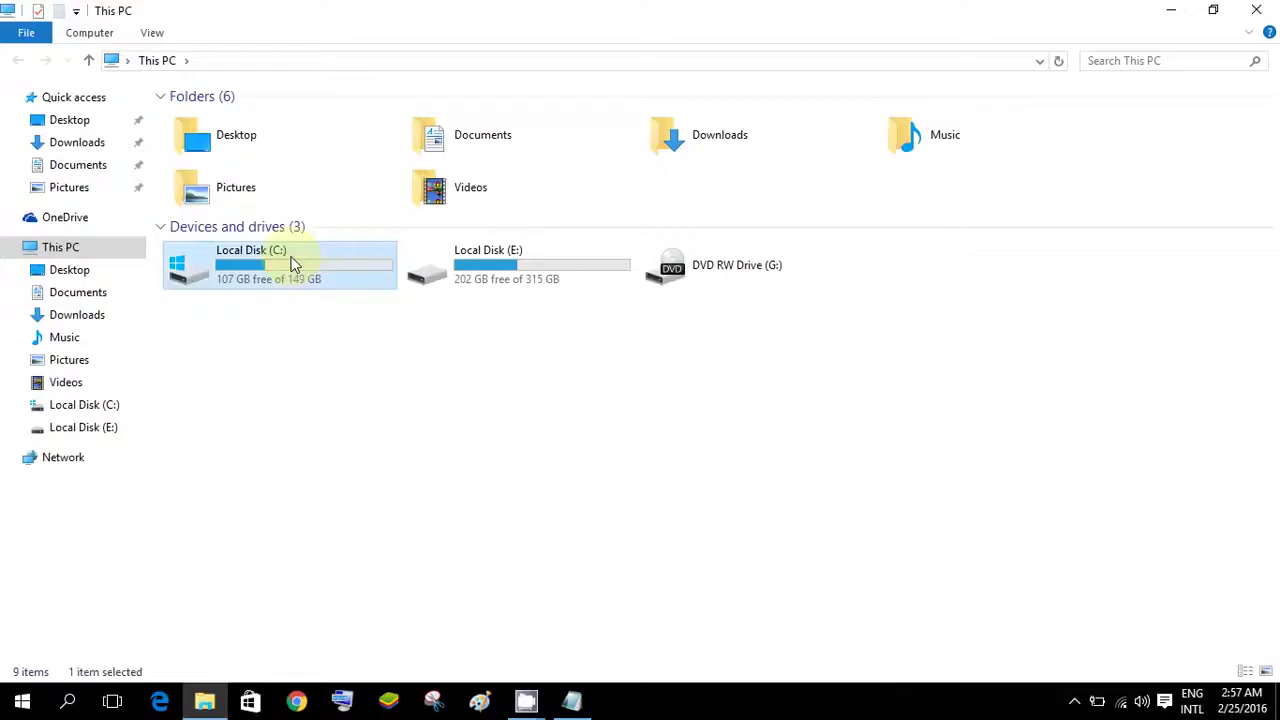
Step: Go to the current user's folder under Users on Local Disk (C:) and append \appdata to the folder path
{"action": "double_click", "coordinate": [289, 263]}
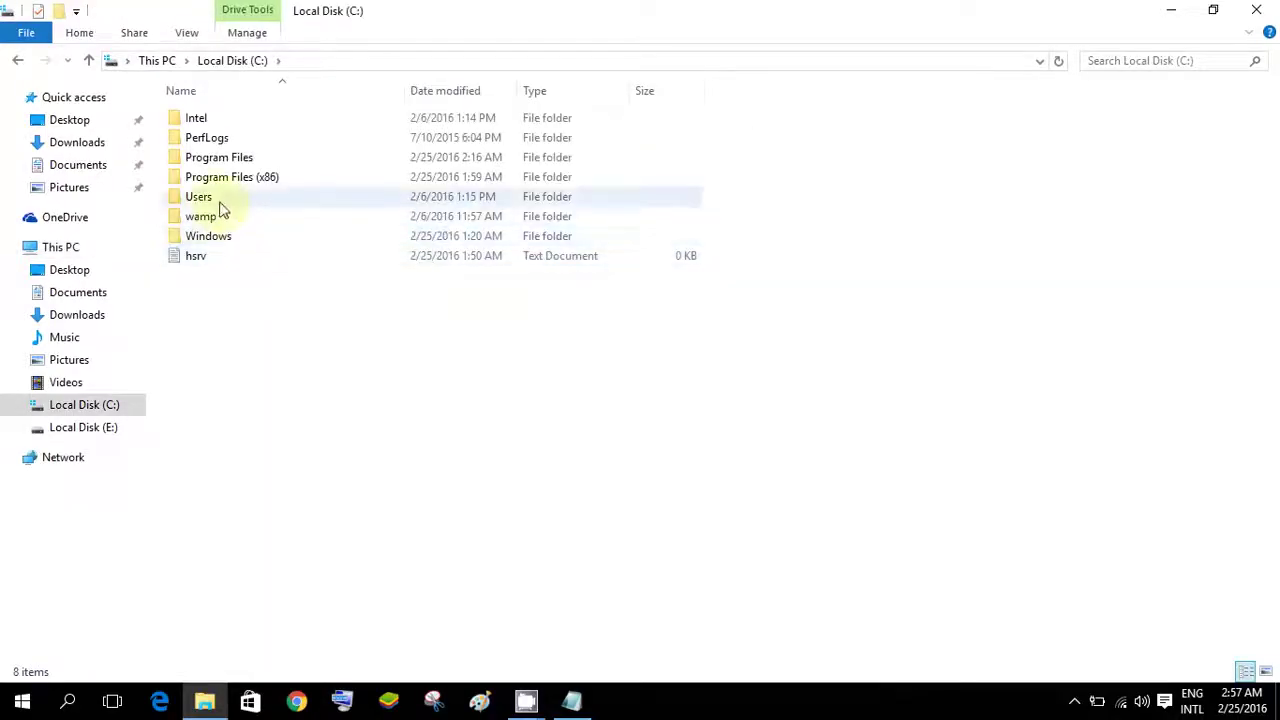
{"action": "double_click", "coordinate": [220, 199]}
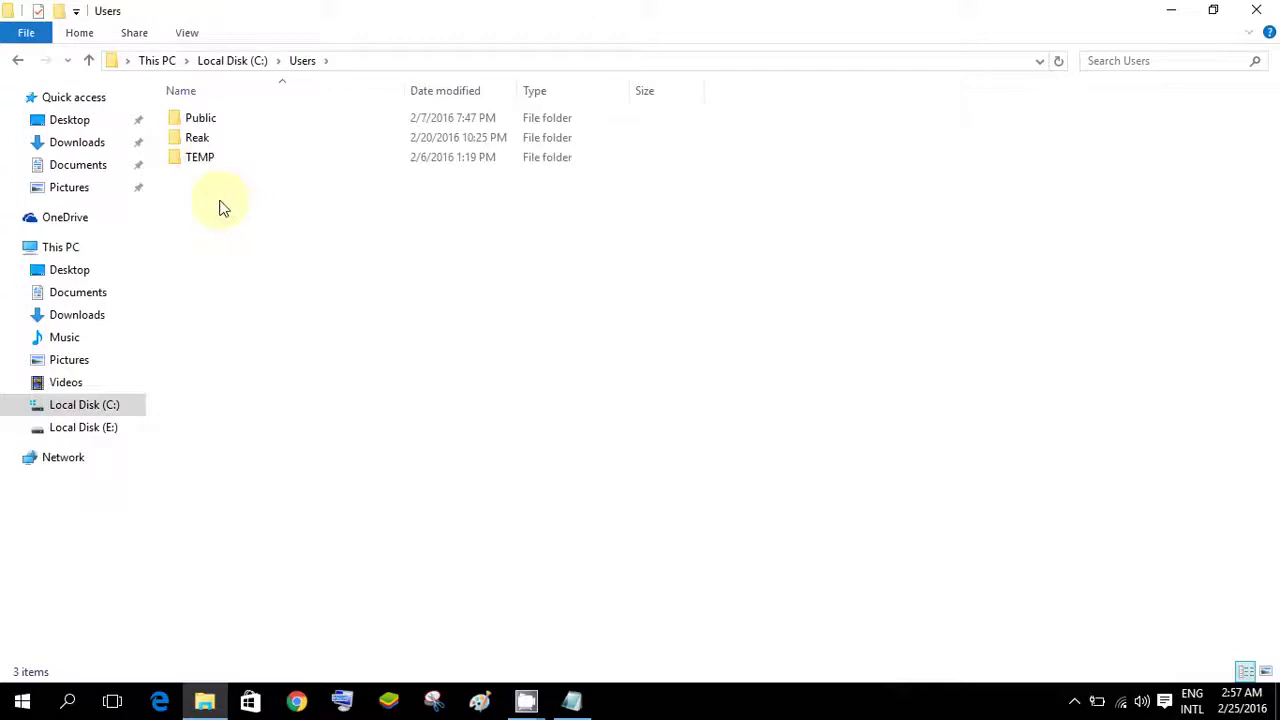
{"action": "double_click", "coordinate": [274, 137]}
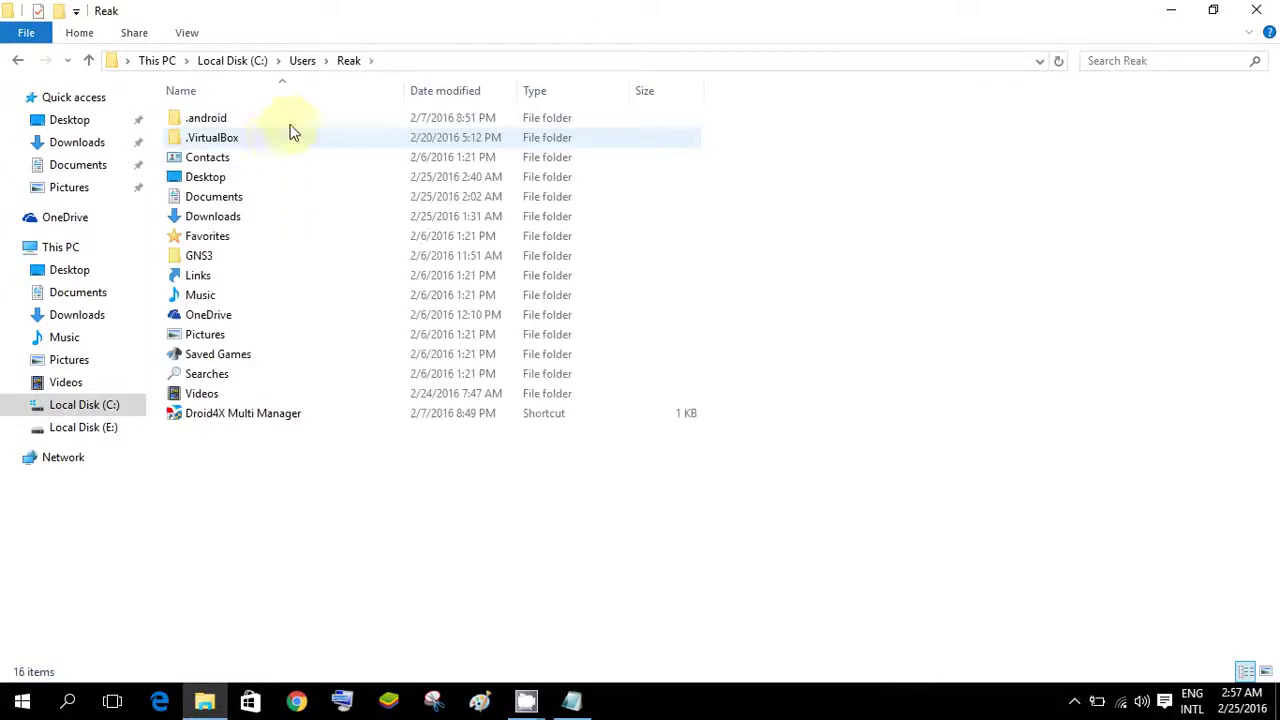
{"action": "left_click", "coordinate": [398, 68]}
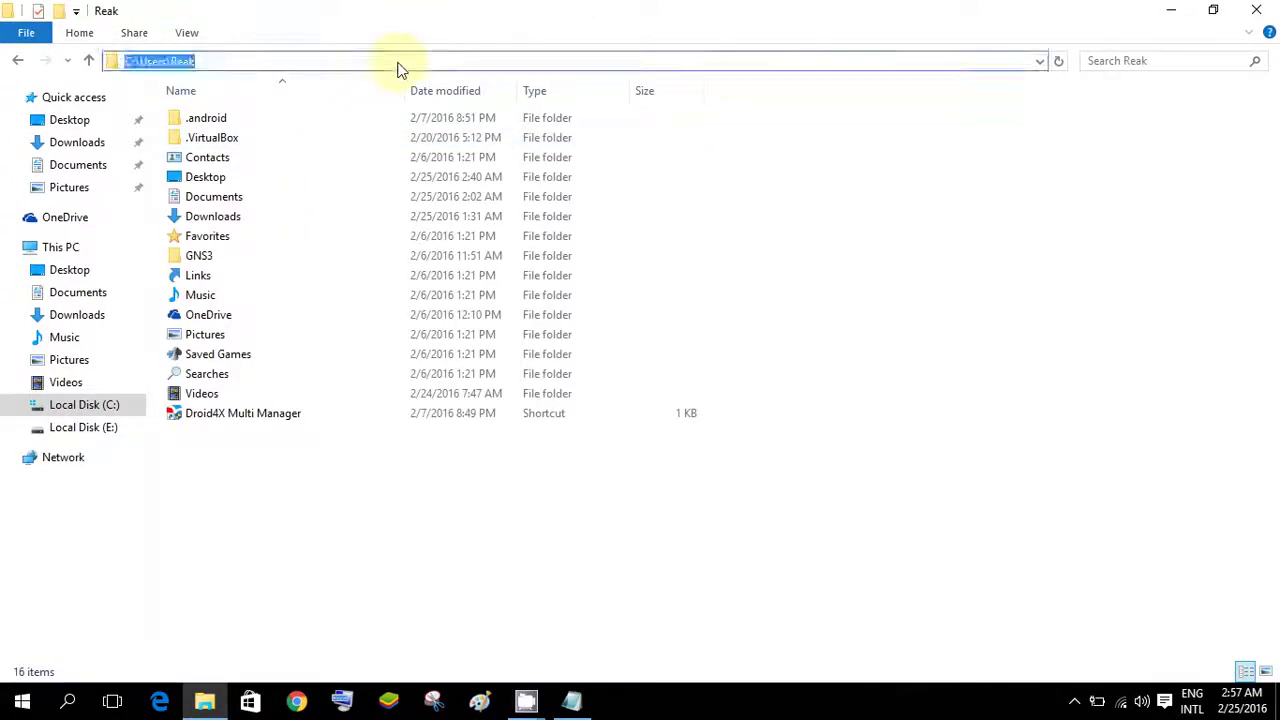
{"action": "left_click", "coordinate": [398, 68]}
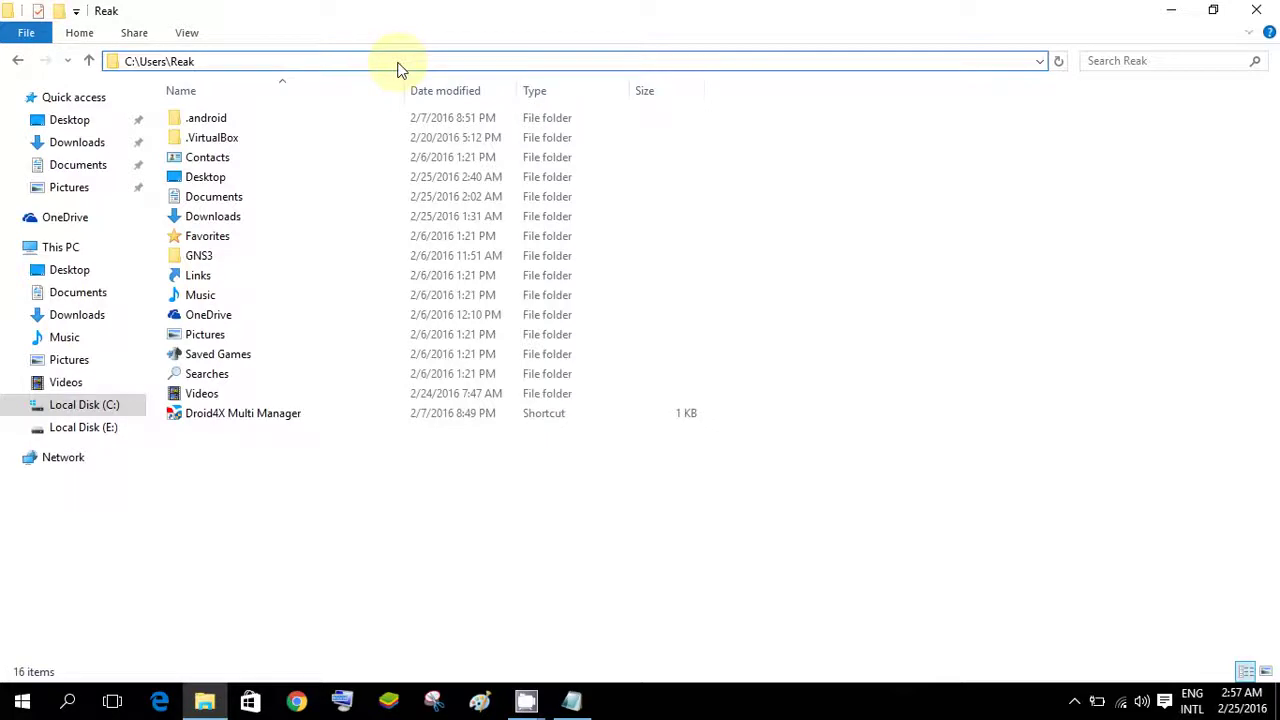
{"action": "type", "text": "\\"}
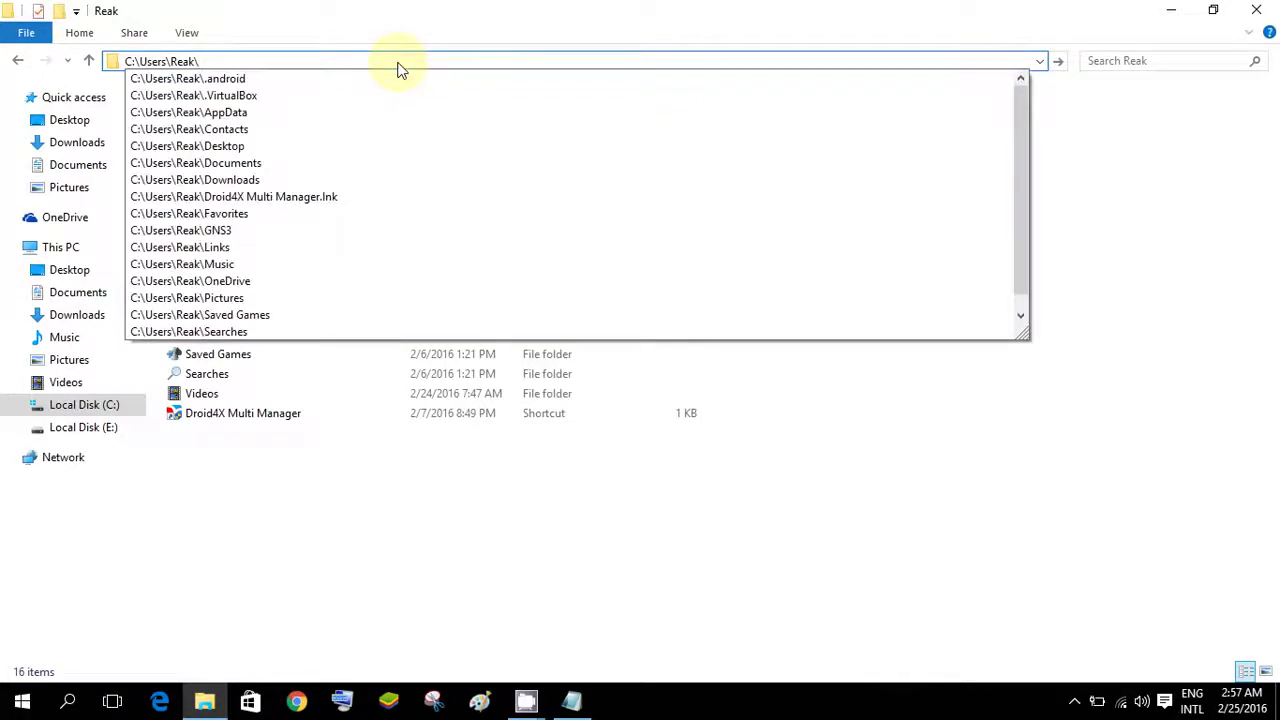
{"action": "type", "text": "app"}
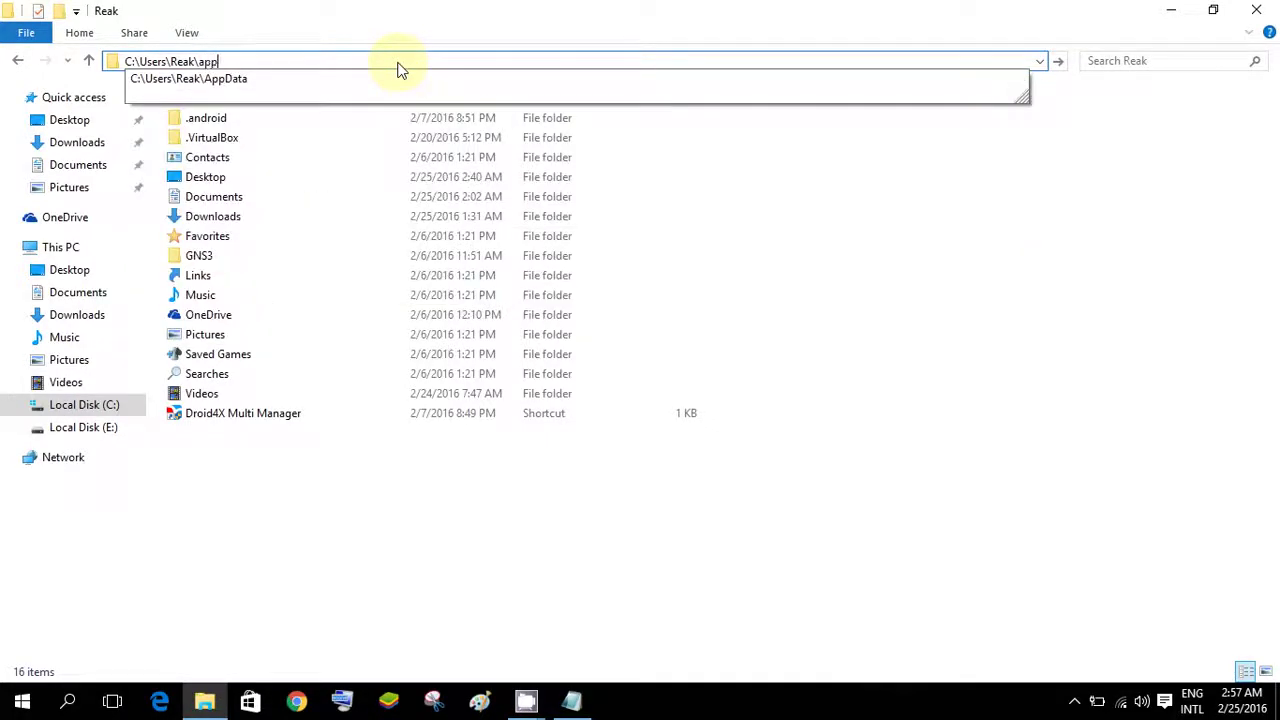
{"action": "type", "text": "data"}
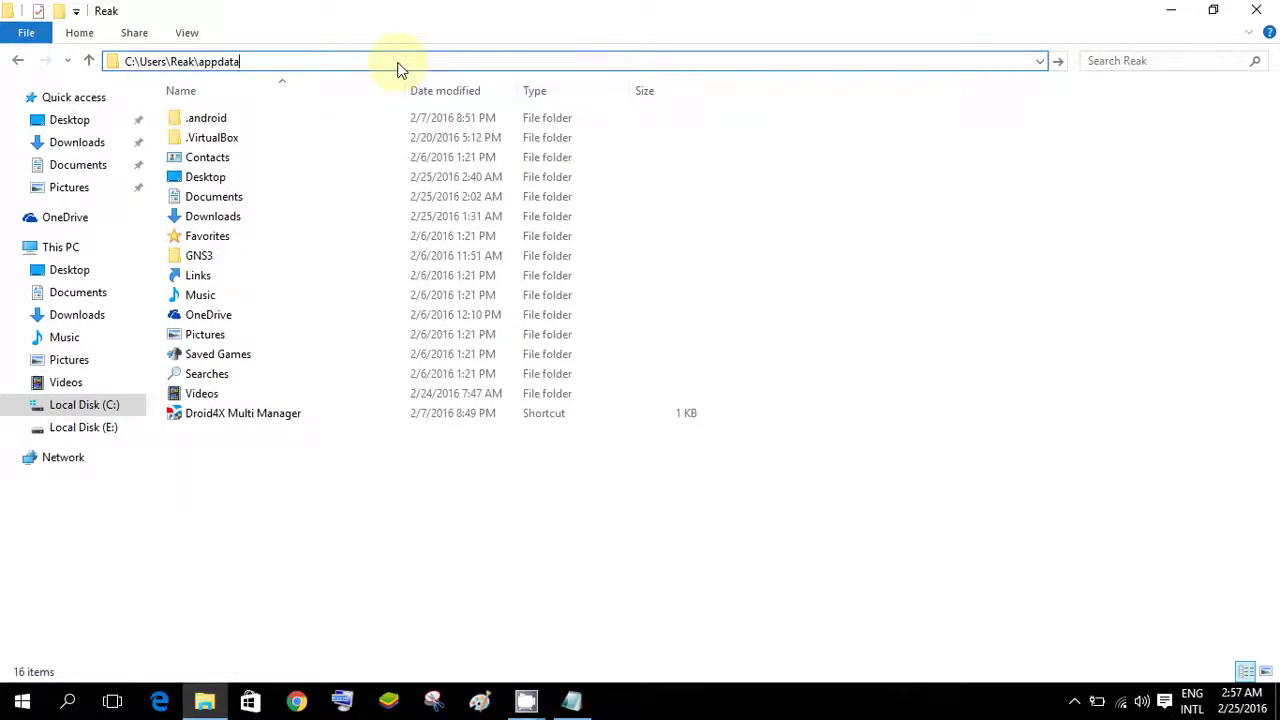
Step: Open the security properties of Mozilla's updates folder, select the current user, and start editing the permissions
{"action": "right_click", "coordinate": [385, 172]}
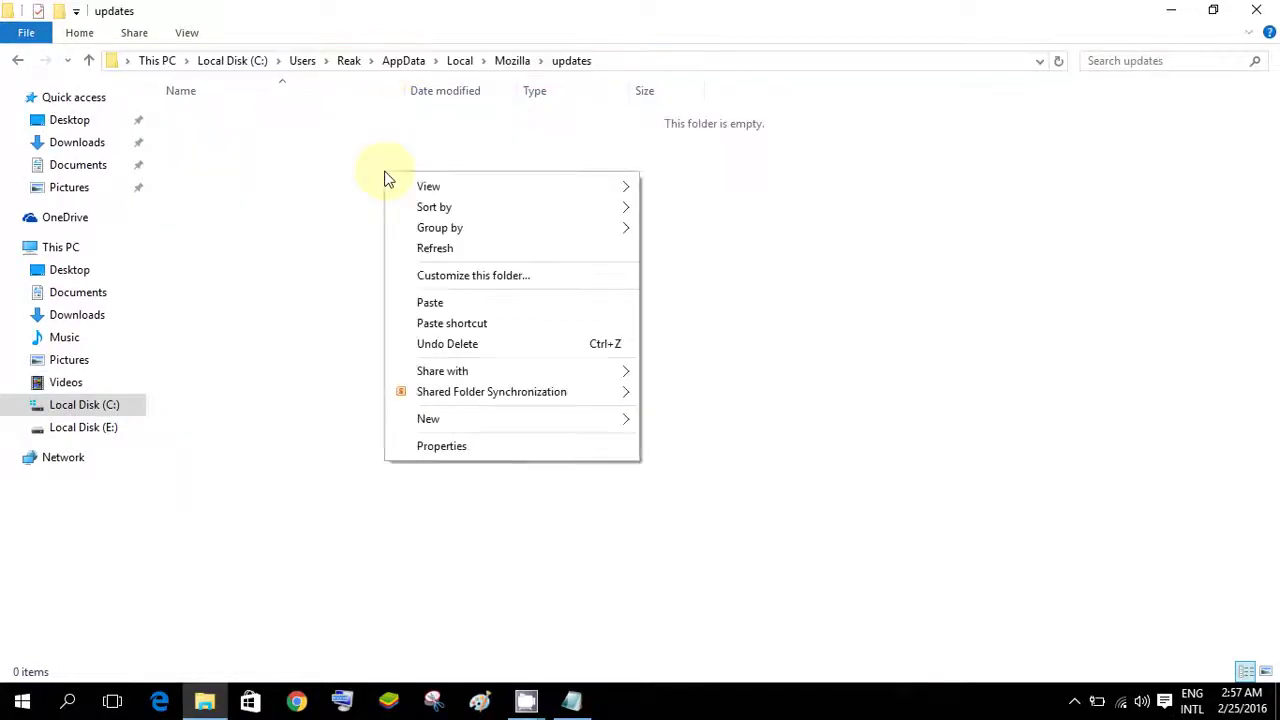
{"action": "left_click", "coordinate": [474, 446]}
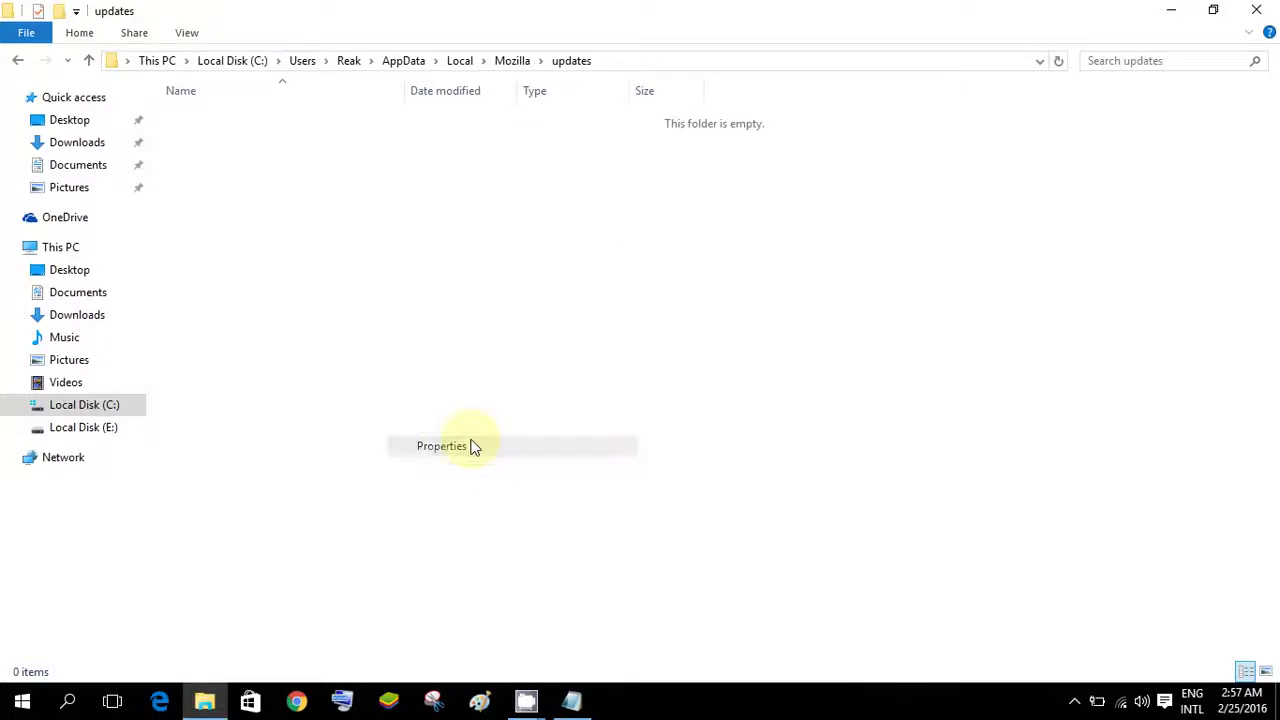
{"action": "left_click_drag", "start_coordinate": [143, 100], "coordinate": [345, 113]}
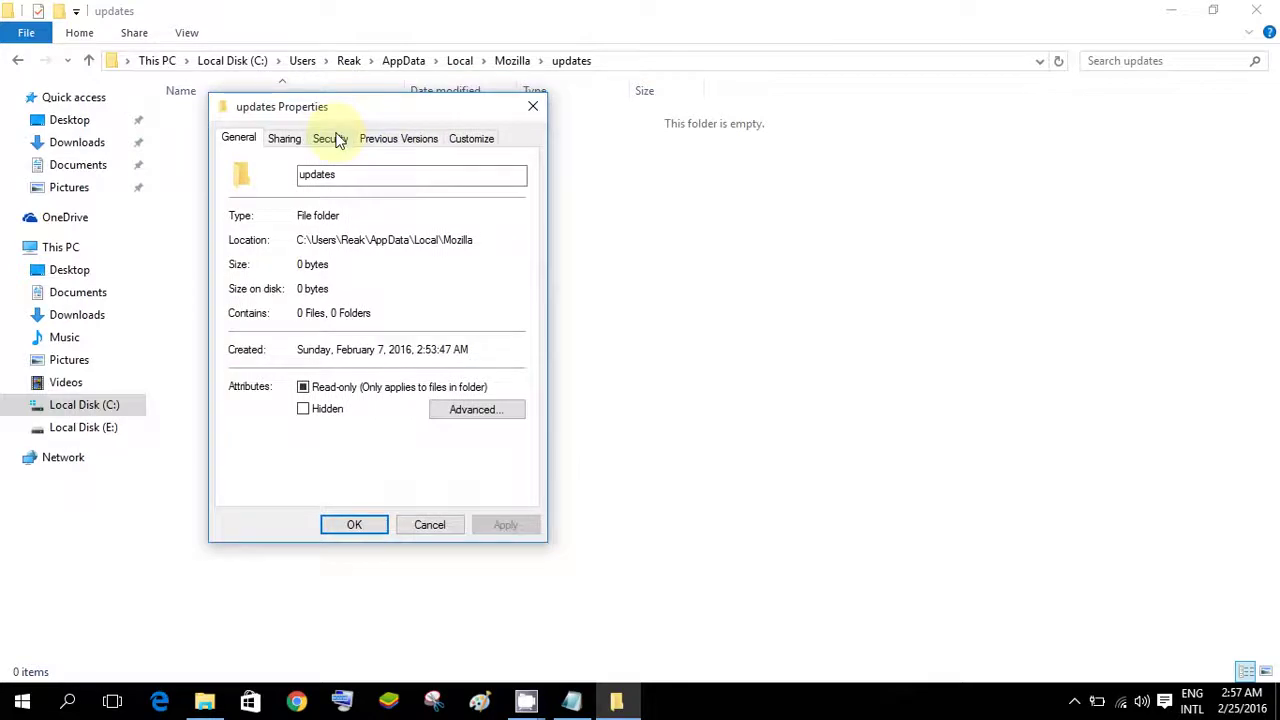
{"action": "left_click", "coordinate": [335, 139]}
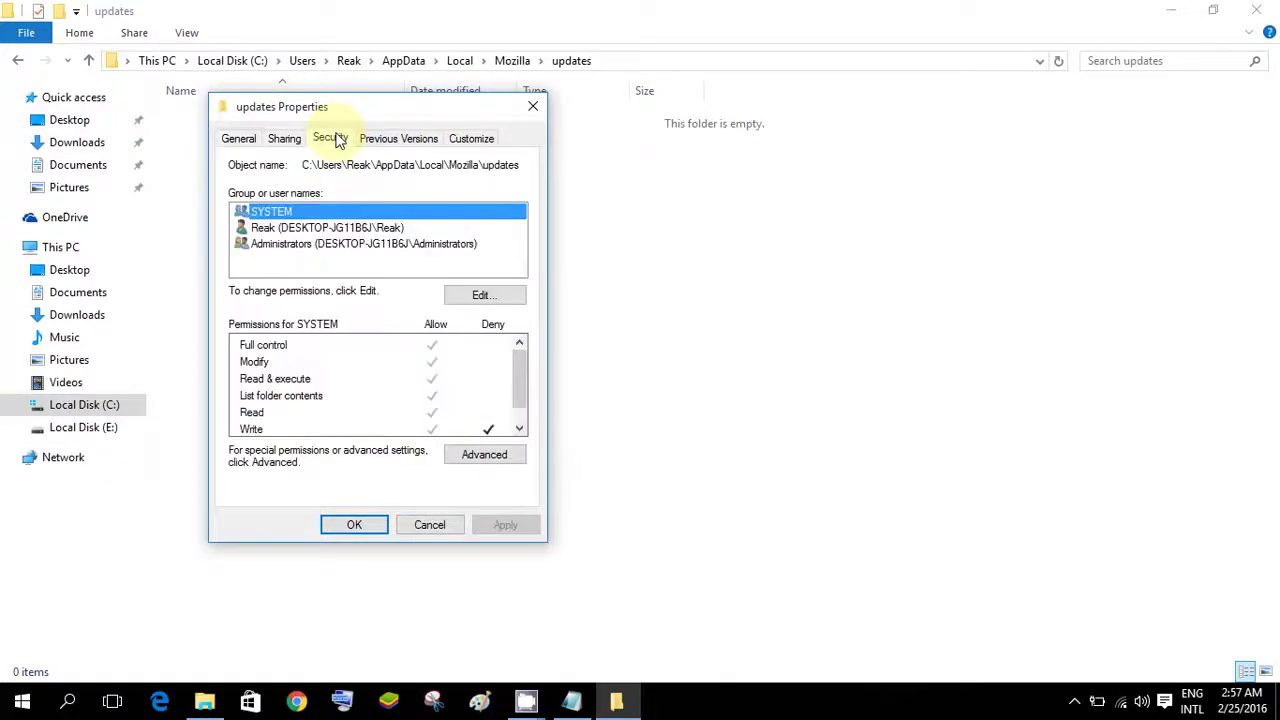
{"action": "left_click", "coordinate": [325, 229]}
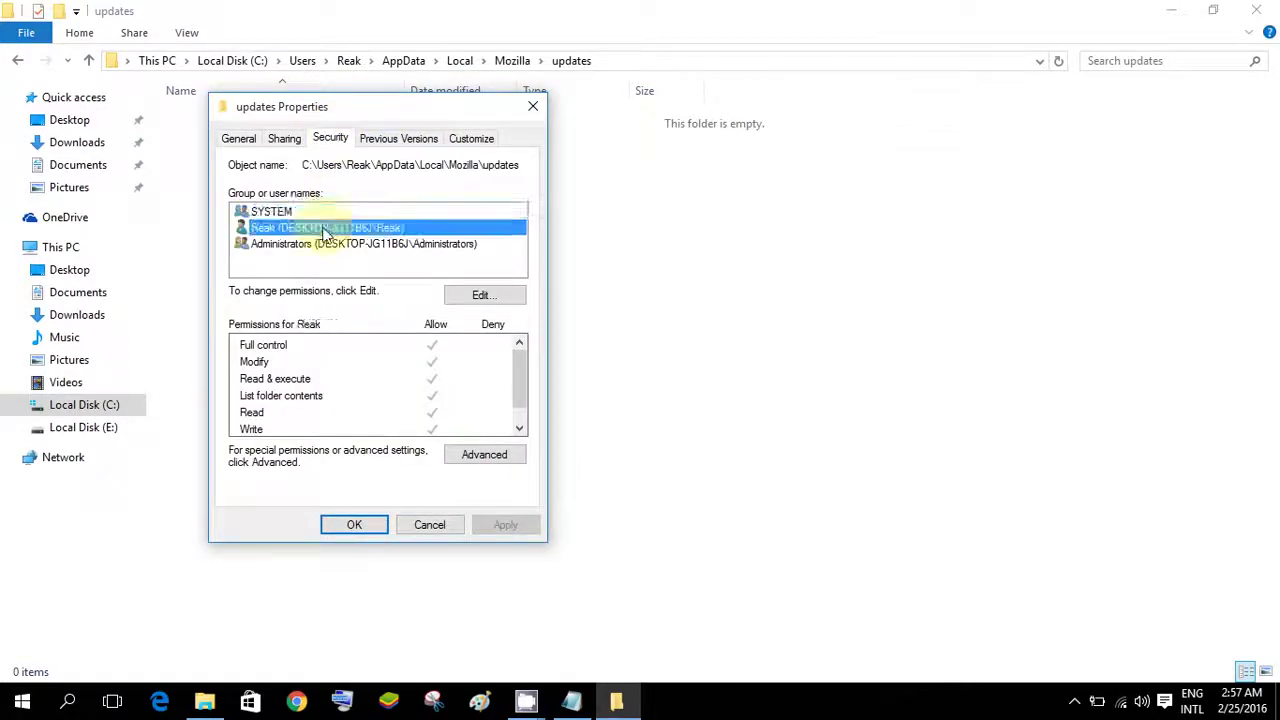
{"action": "left_click", "coordinate": [494, 299]}
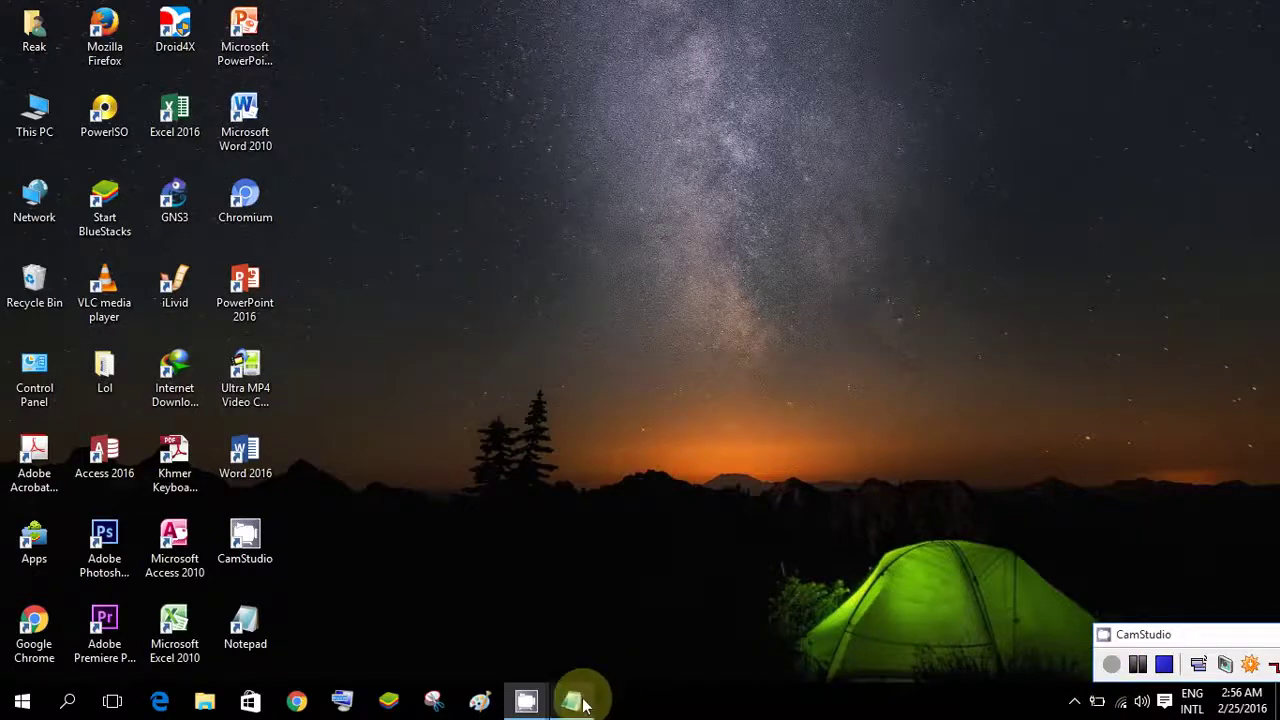
Step: Show the Notepad note about stopping Firefox updates, highlight its text line, and minimize the note
{"action": "left_click", "coordinate": [573, 700]}
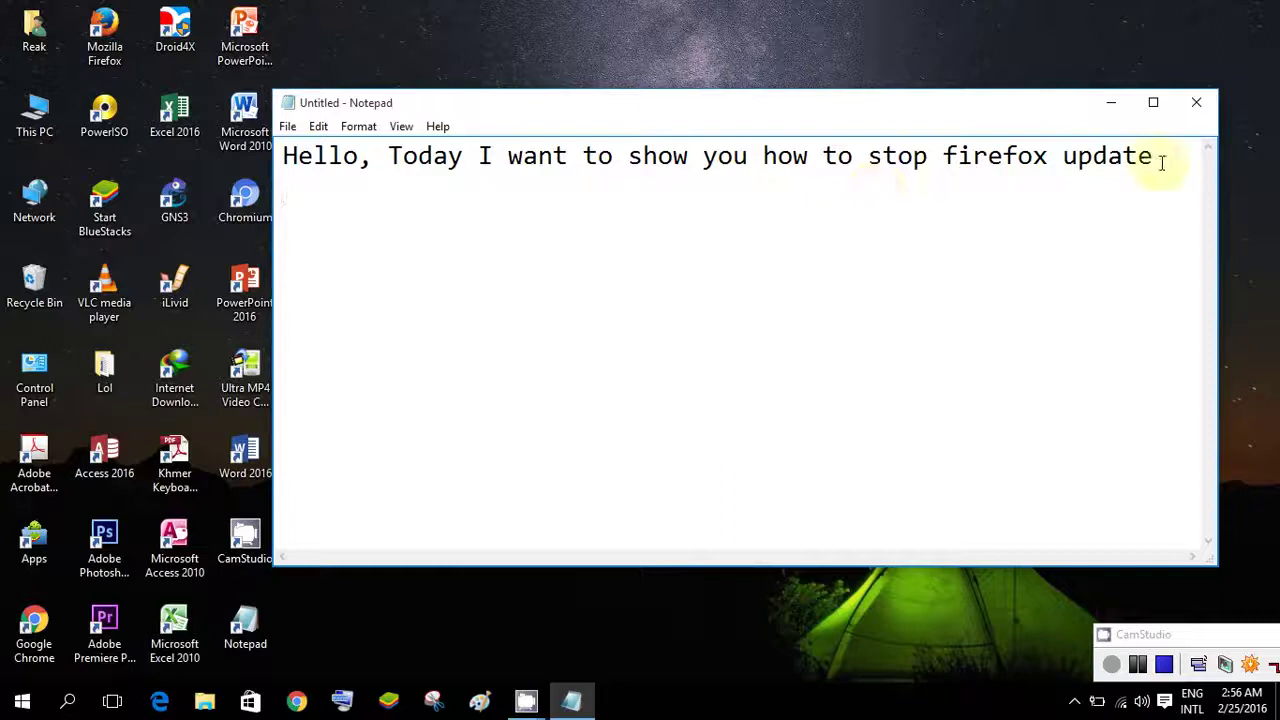
{"action": "left_click_drag", "start_coordinate": [1163, 160], "coordinate": [268, 157]}
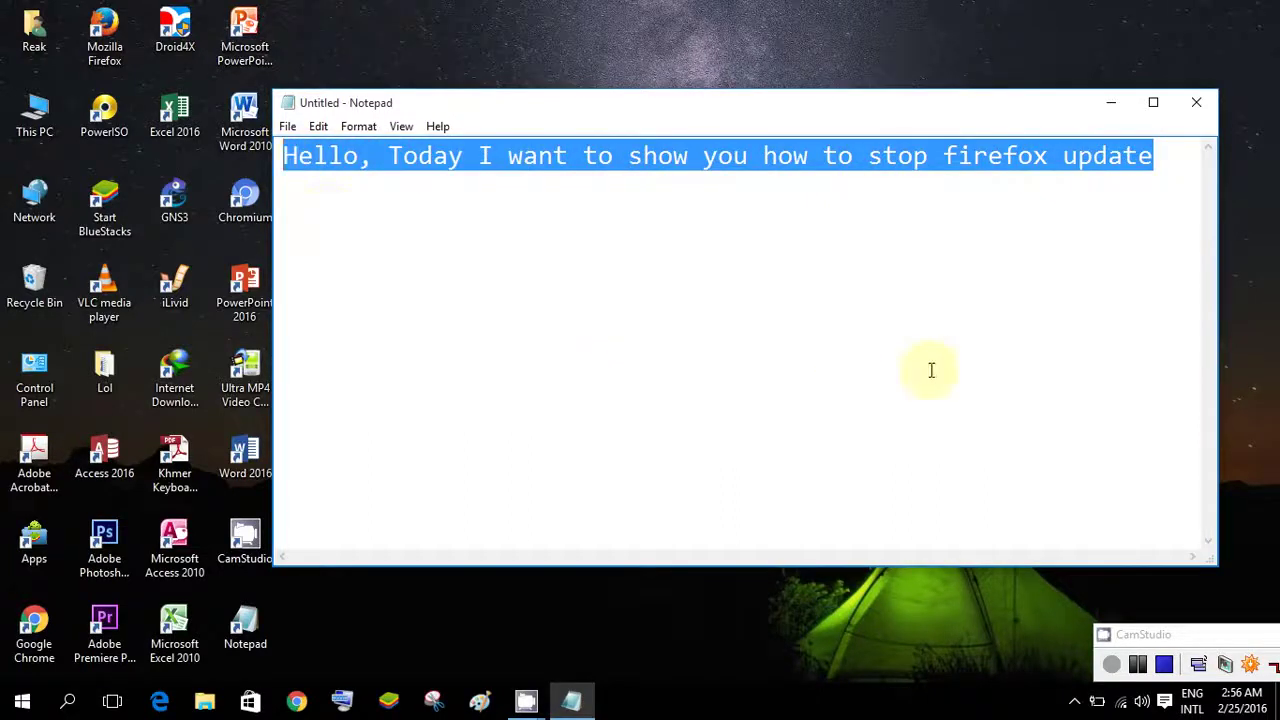
{"action": "left_click", "coordinate": [1170, 339]}
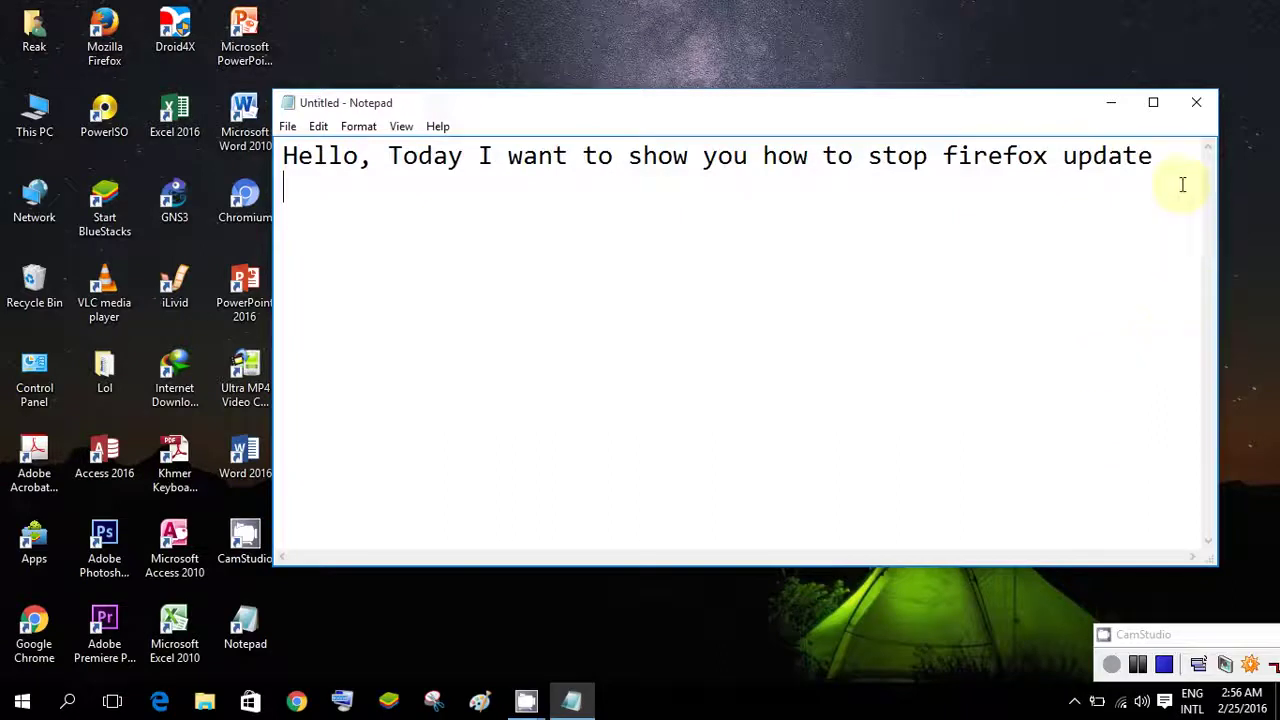
{"action": "left_click", "coordinate": [1109, 105]}
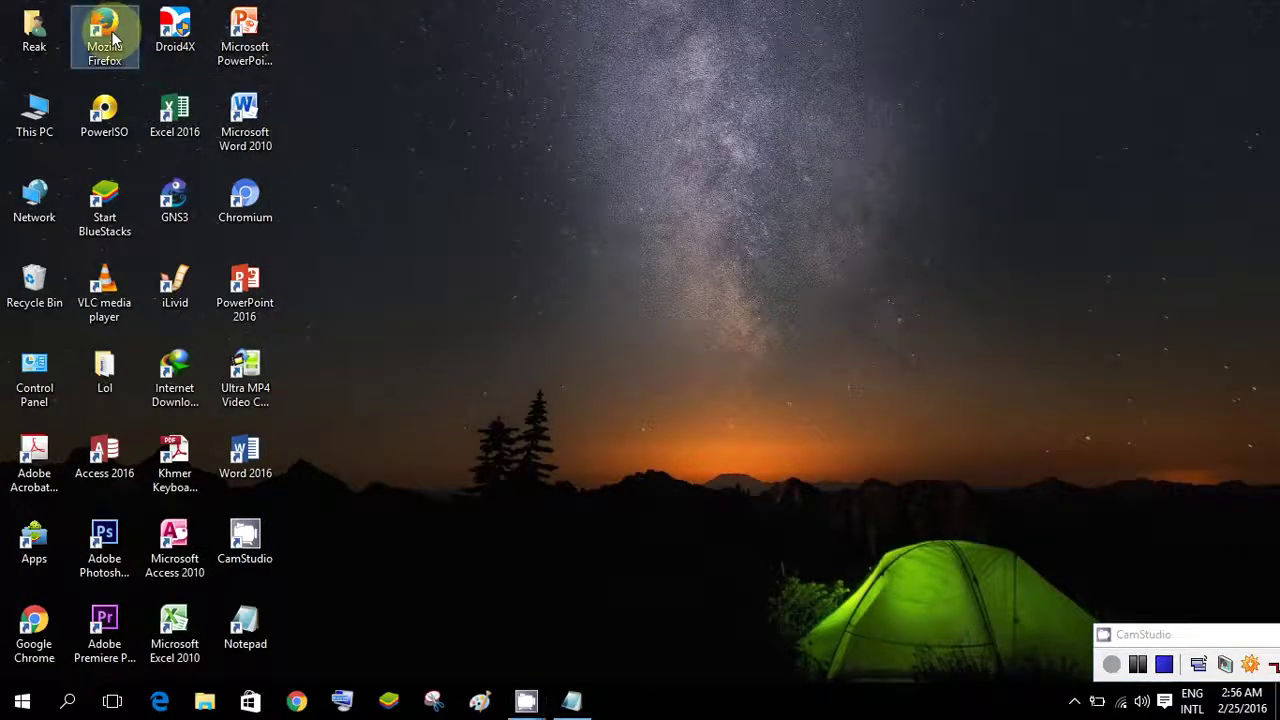
Step: Launch Mozilla Firefox, check the update status in About Firefox, and close the browser
{"action": "double_click", "coordinate": [110, 38]}
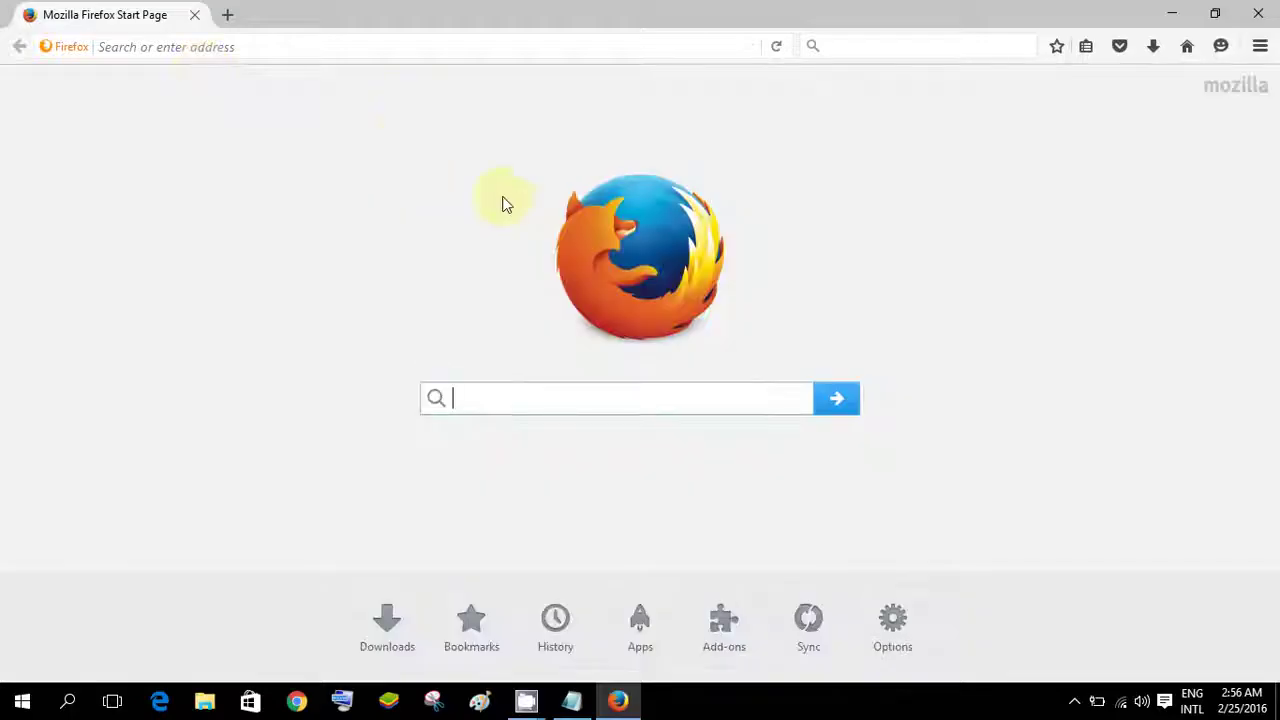
{"action": "left_click", "coordinate": [1260, 47]}
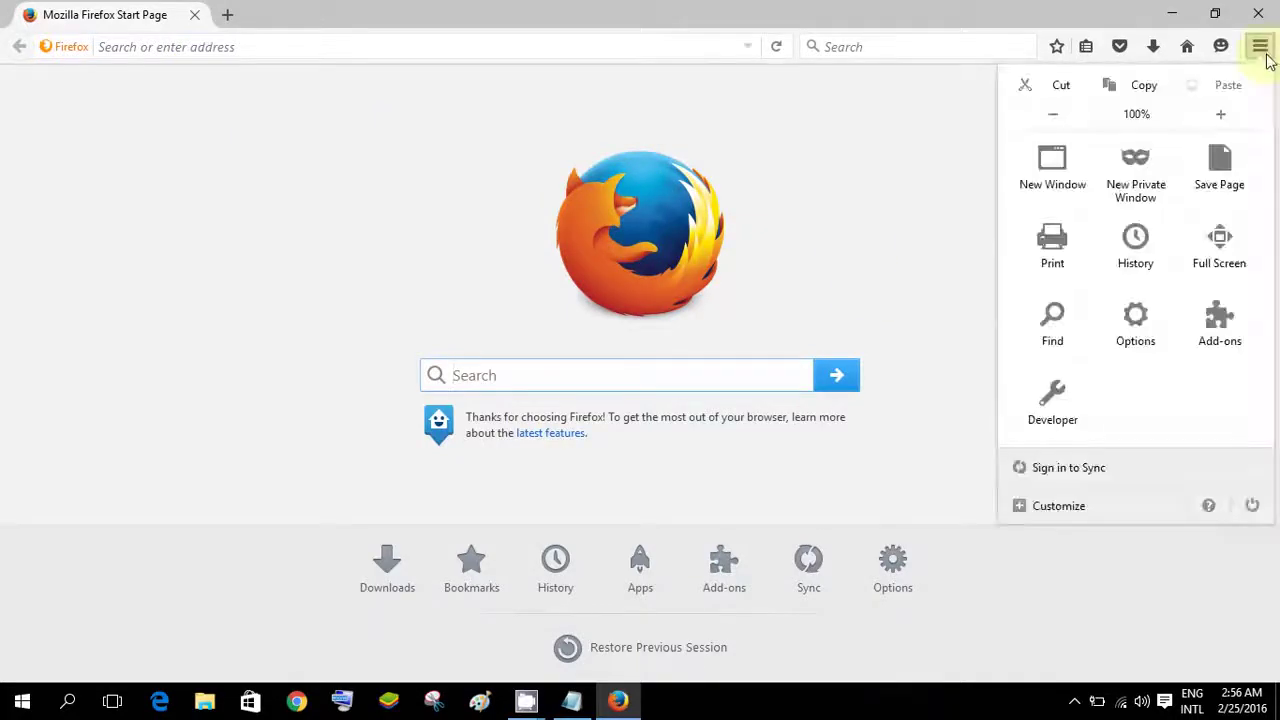
{"action": "left_click", "coordinate": [1207, 505]}
{"action": "left_click", "coordinate": [1098, 306]}
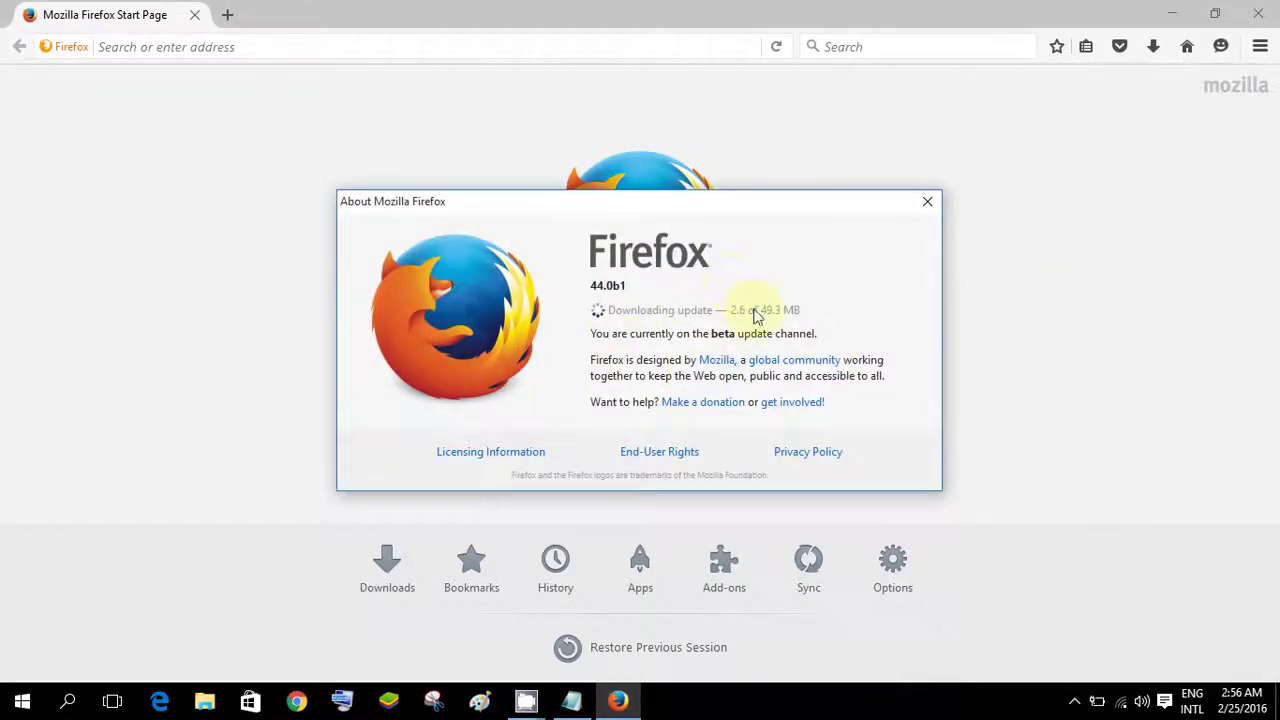
{"action": "left_click", "coordinate": [928, 204]}
{"action": "left_click", "coordinate": [1258, 13]}
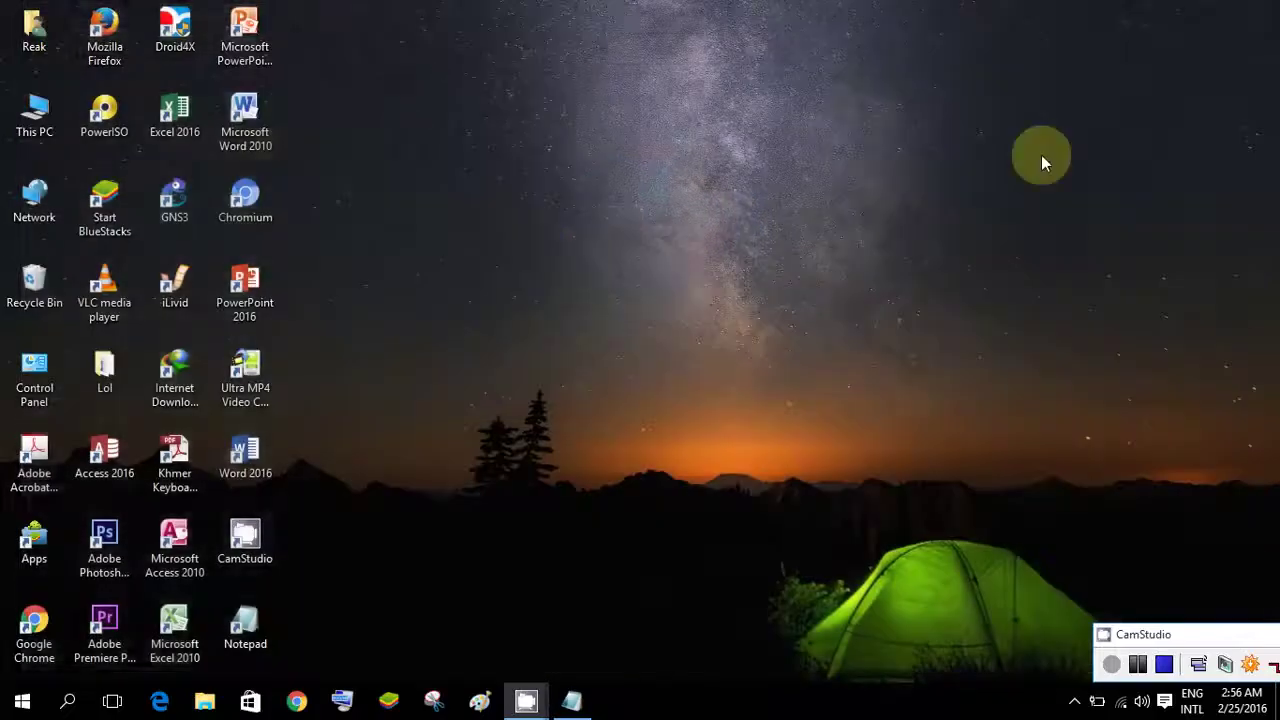
Step: Browse from This PC to the current user's folder under Users on Local Disk (C:) and extend its path with \appdata
{"action": "right_click", "coordinate": [16, 108]}
{"action": "left_click", "coordinate": [62, 123]}
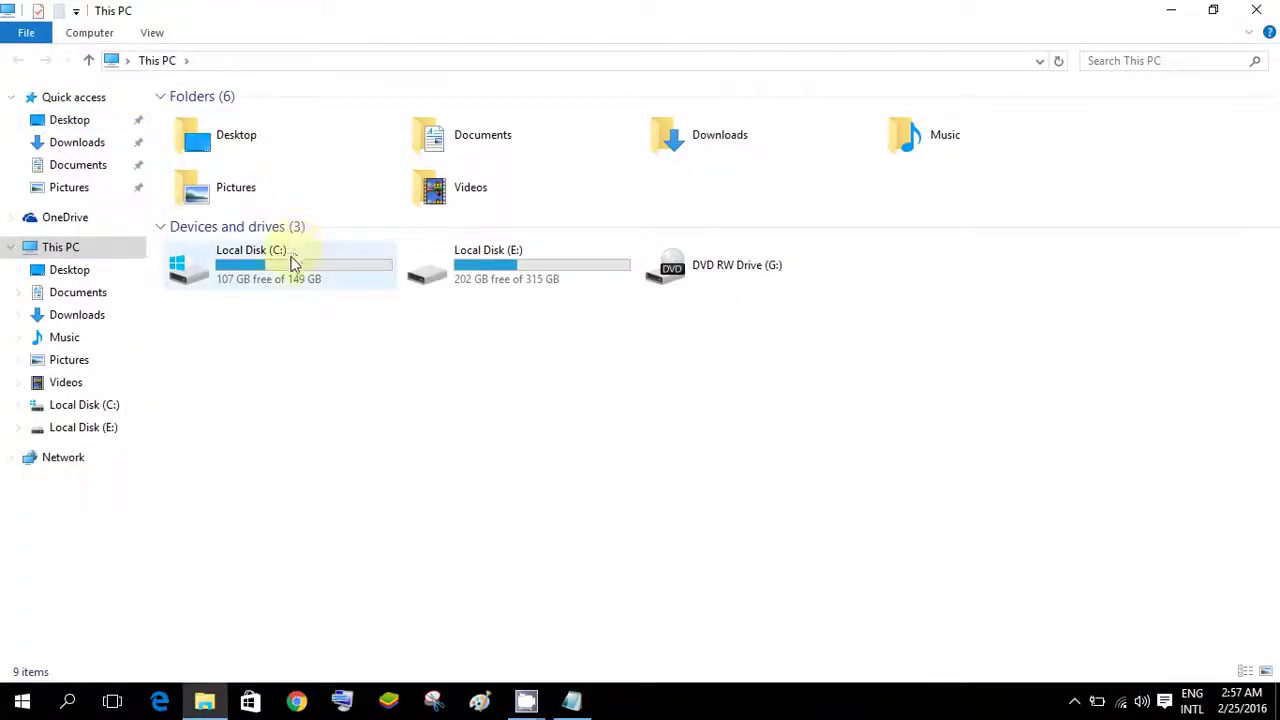
{"action": "double_click", "coordinate": [293, 262]}
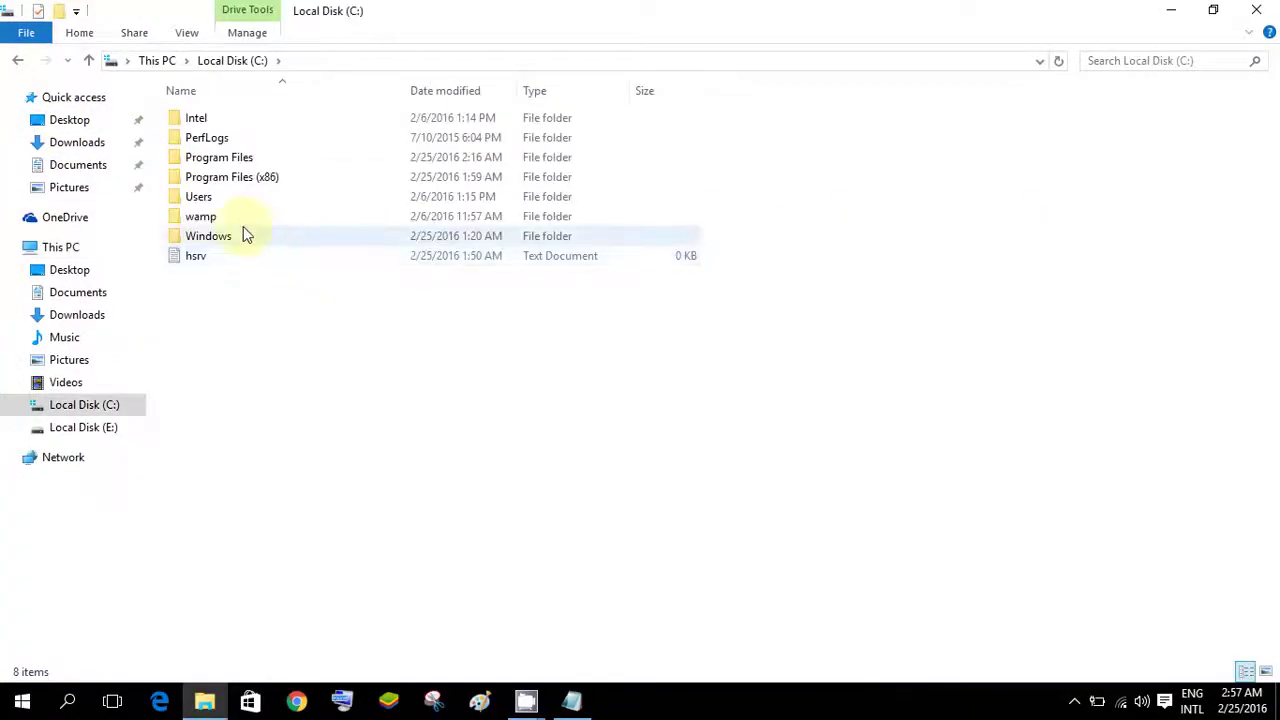
{"action": "double_click", "coordinate": [221, 200]}
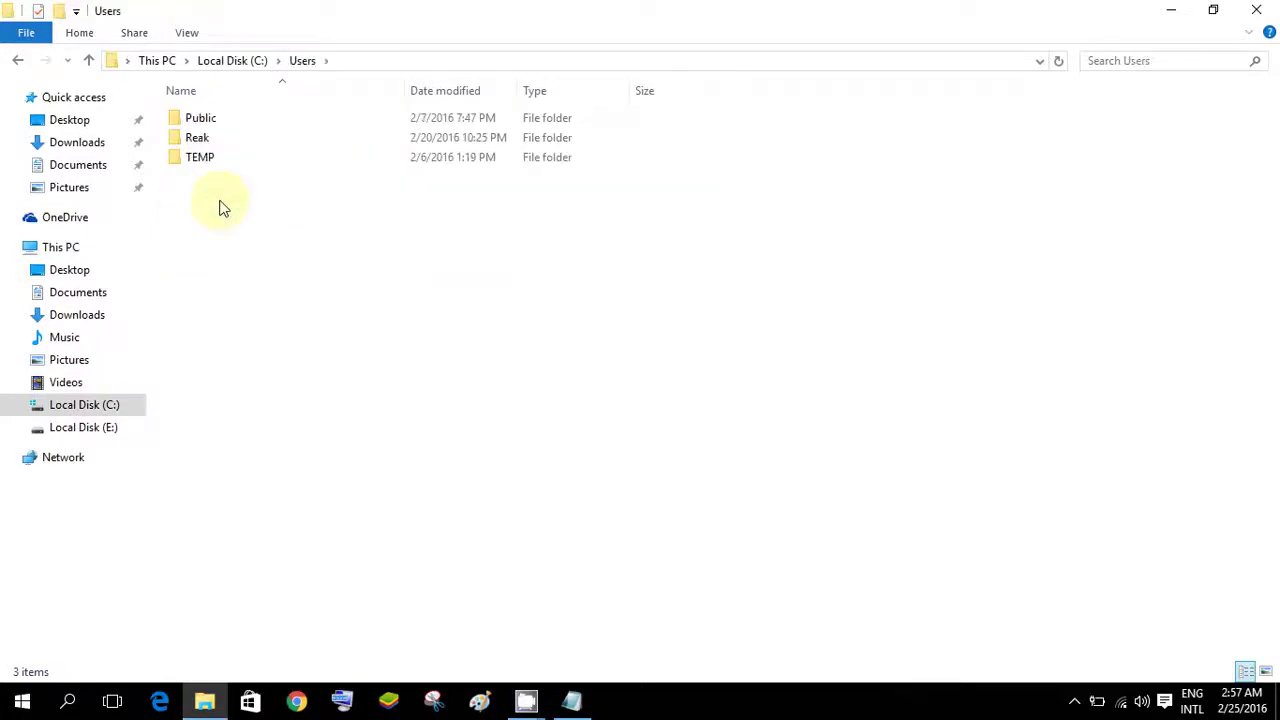
{"action": "double_click", "coordinate": [274, 137]}
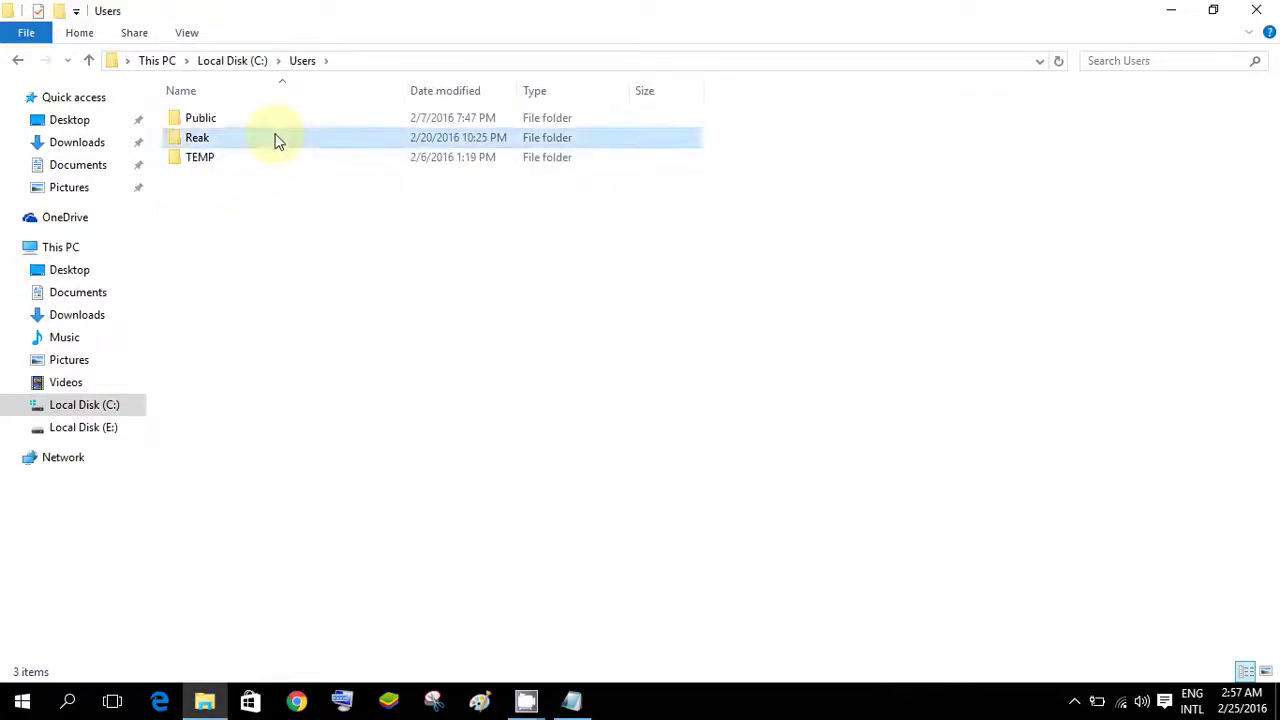
{"action": "left_click", "coordinate": [397, 63]}
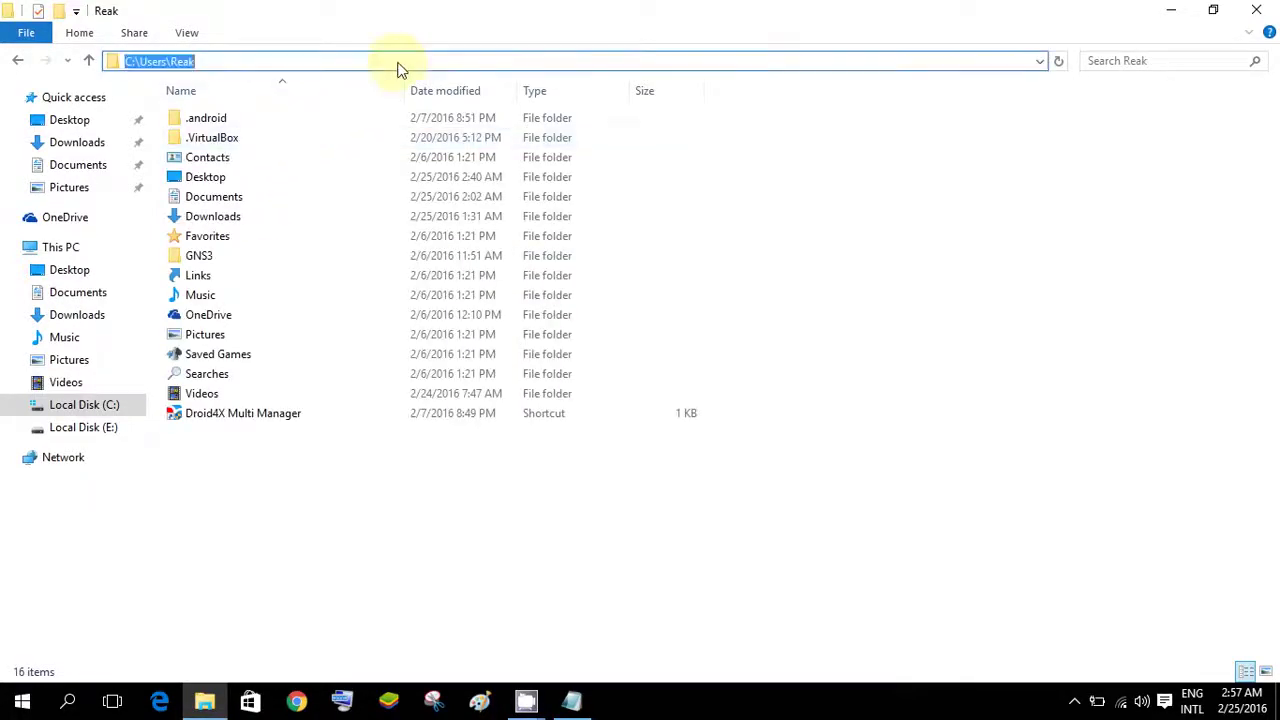
{"action": "left_click", "coordinate": [397, 68]}
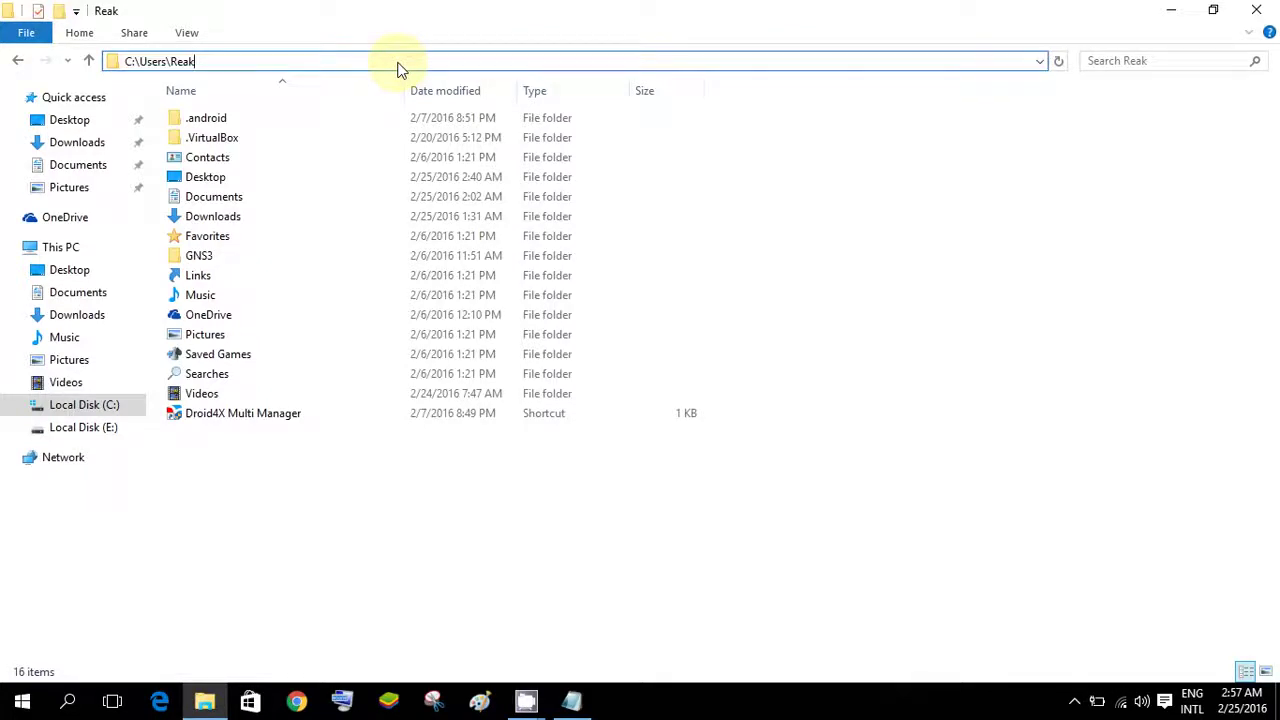
{"action": "type", "text": "\\"}
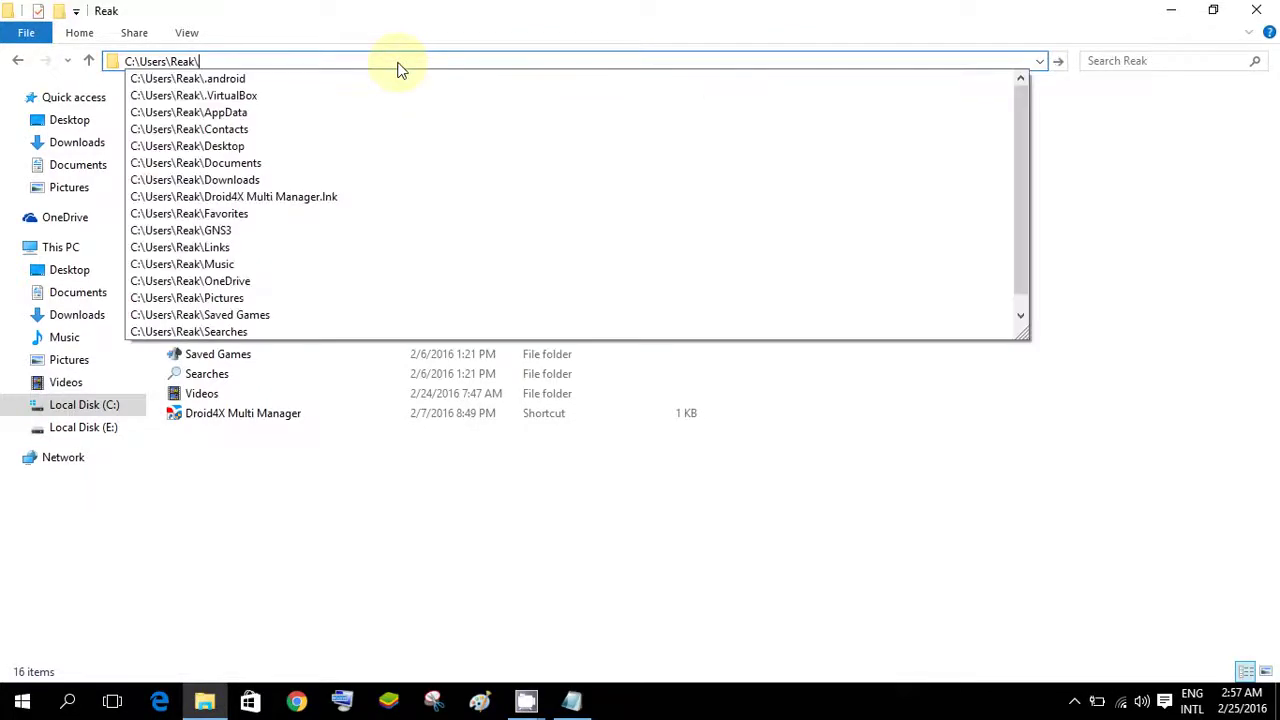
{"action": "type", "text": "ap"}
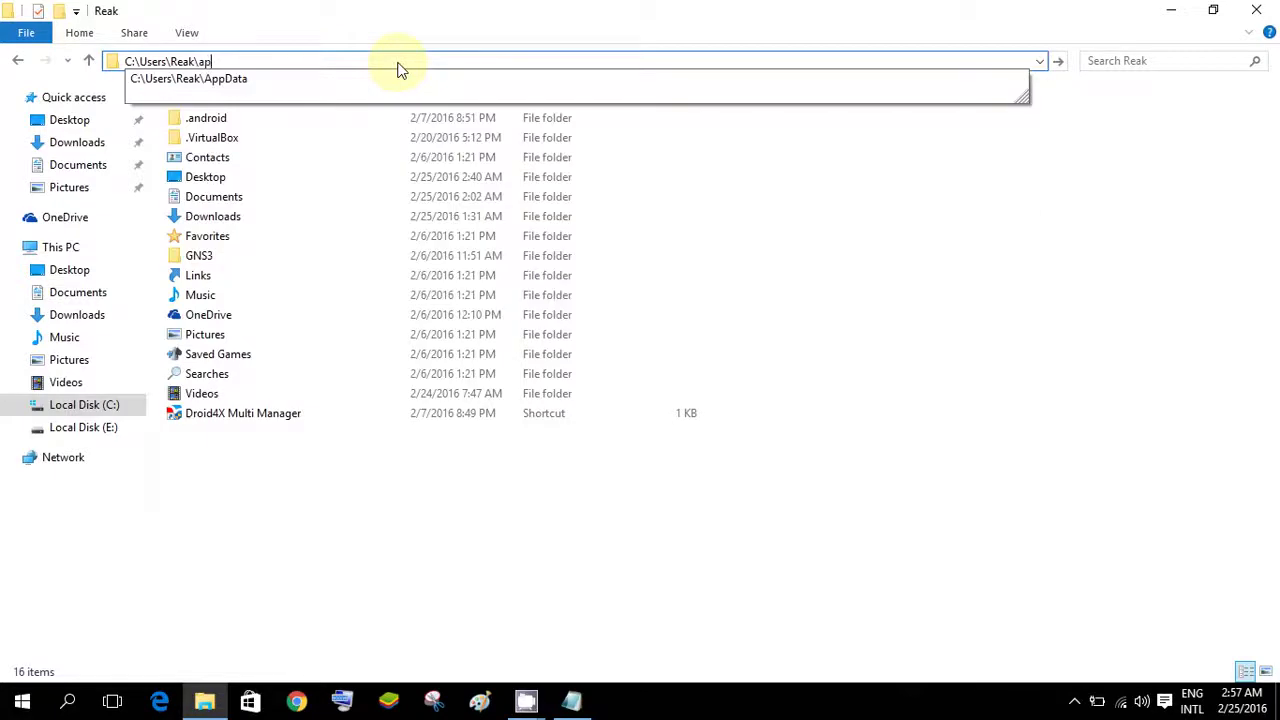
{"action": "type", "text": "pdata"}
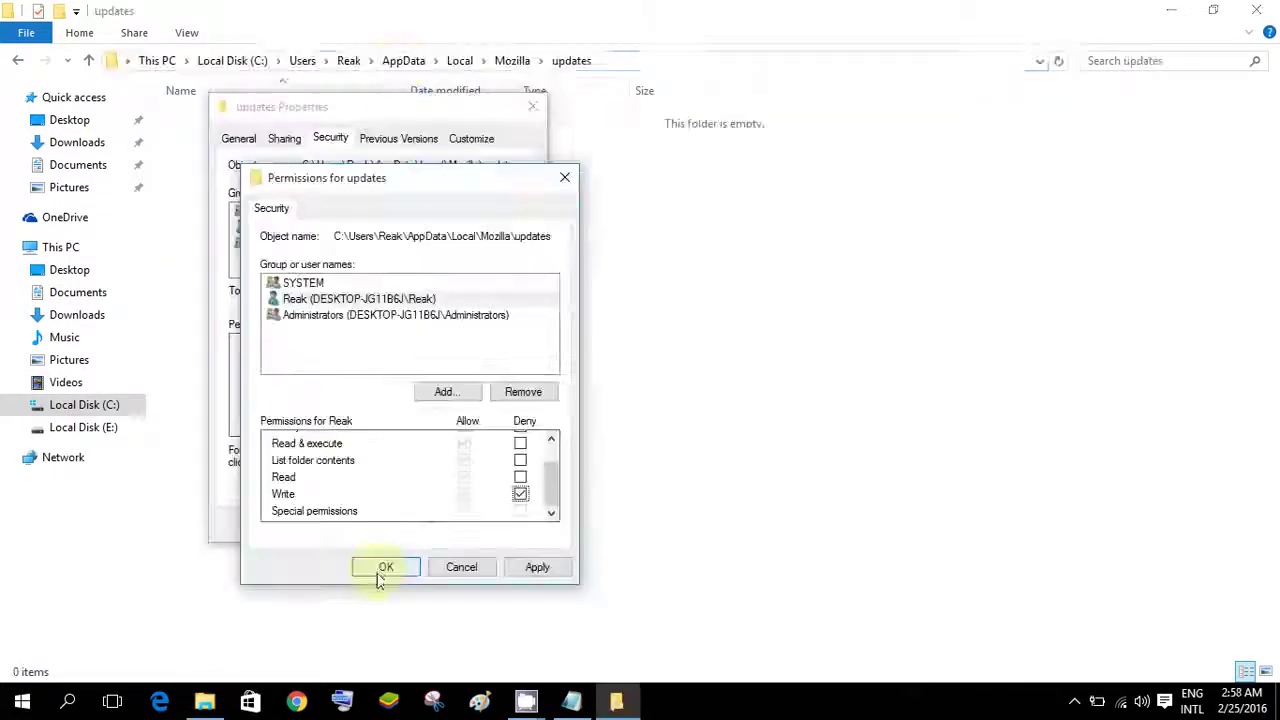
Step: Apply the denied Write permission for the current user on Mozilla's updates folder, then close its properties and the folder window
{"action": "left_click", "coordinate": [378, 568]}
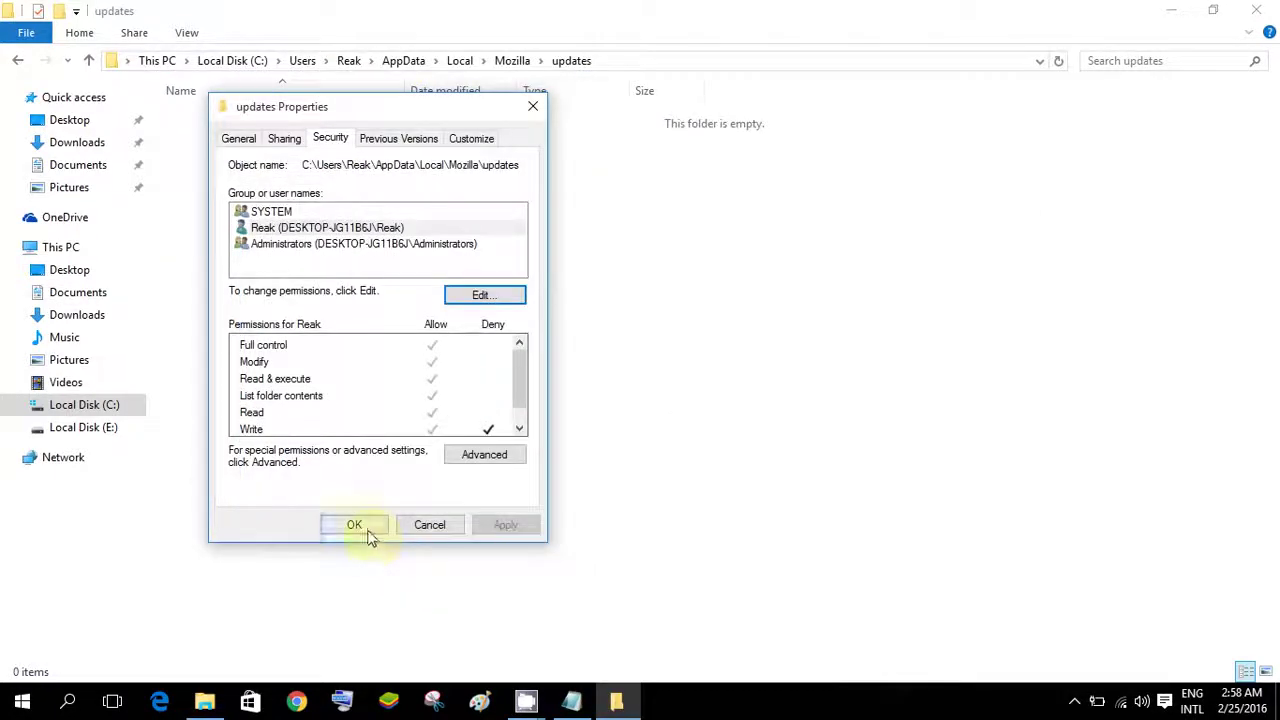
{"action": "left_click", "coordinate": [364, 526]}
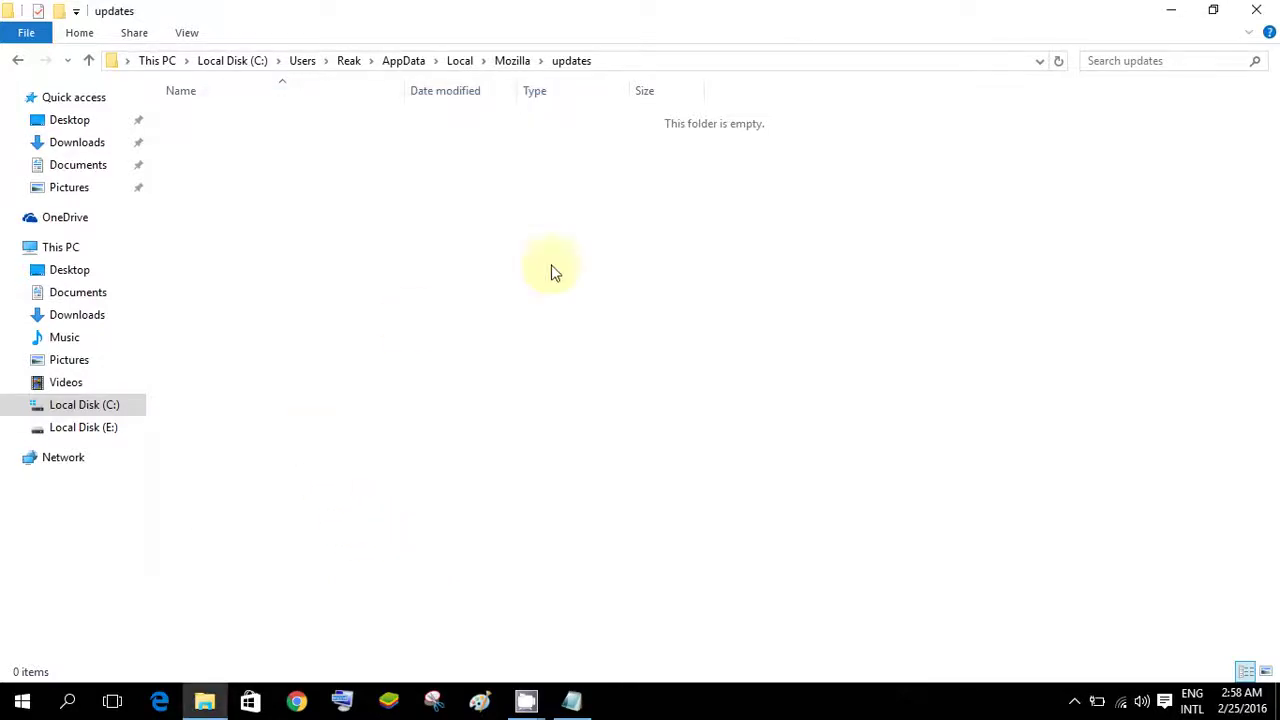
{"action": "left_click", "coordinate": [1262, 11]}
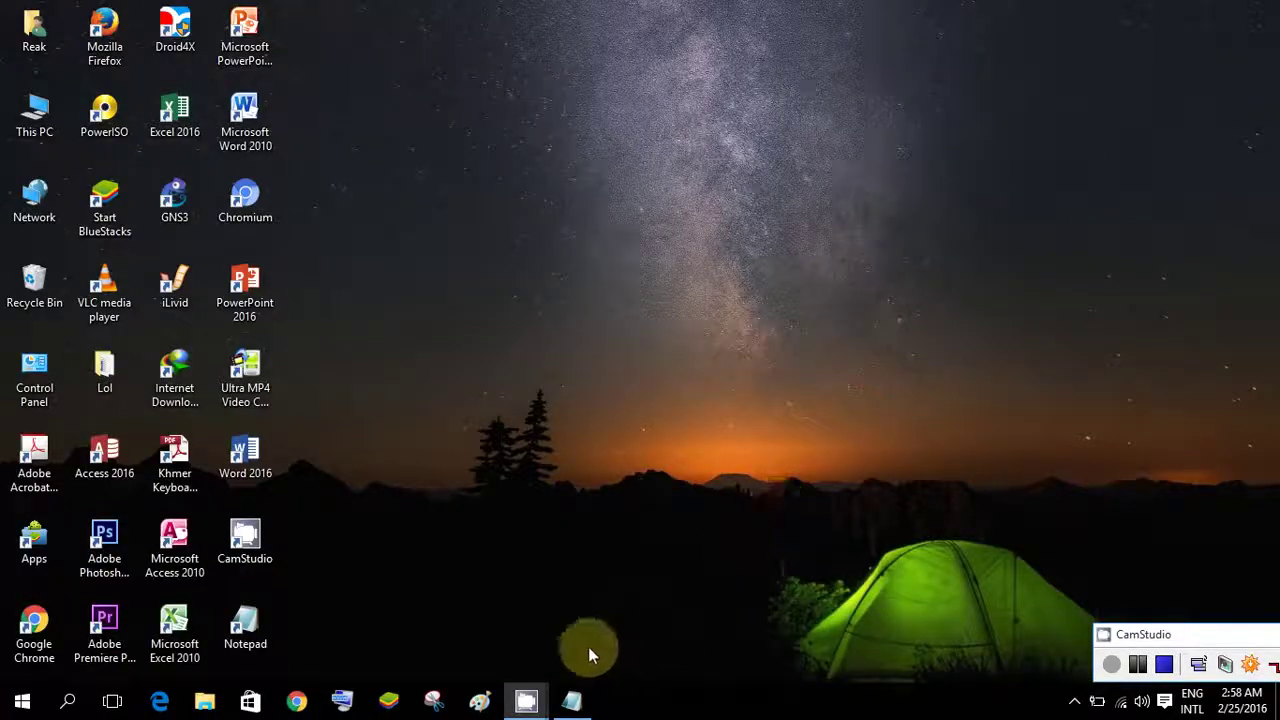
Step: Start Mozilla Firefox, view the version and update option in About Firefox, and close the browser
{"action": "left_click", "coordinate": [93, 58]}
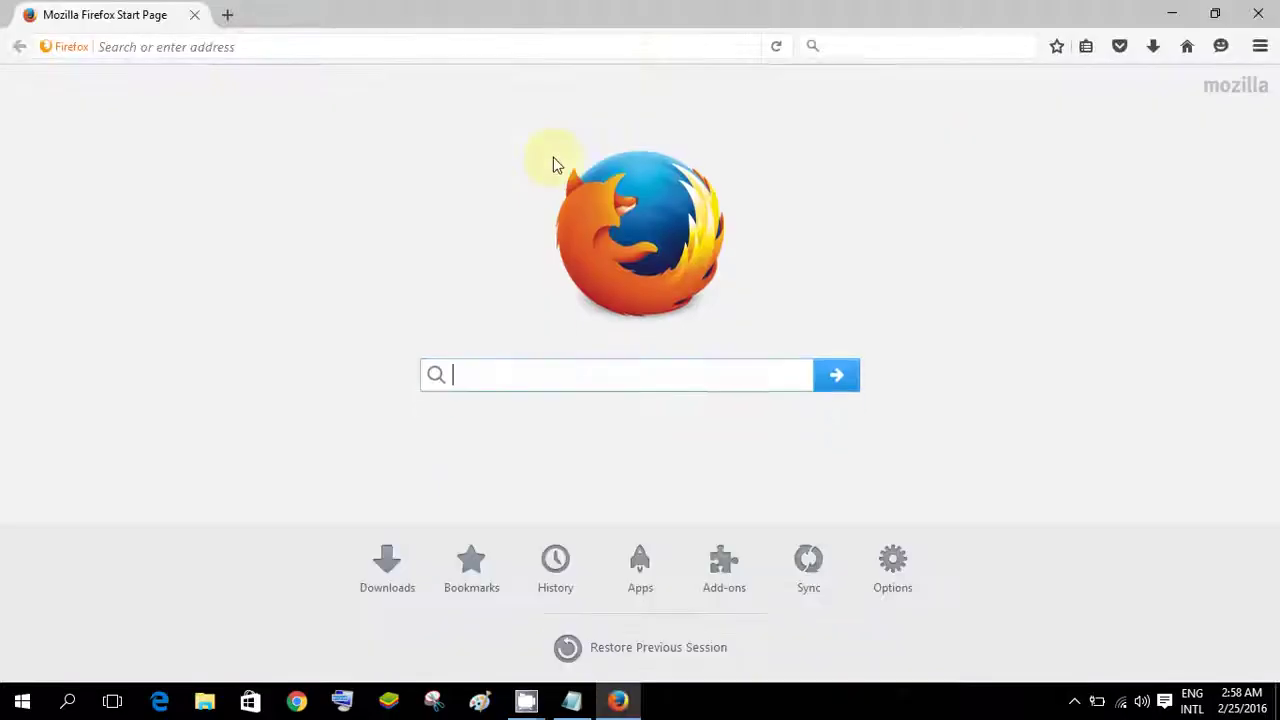
{"action": "left_click", "coordinate": [1262, 48]}
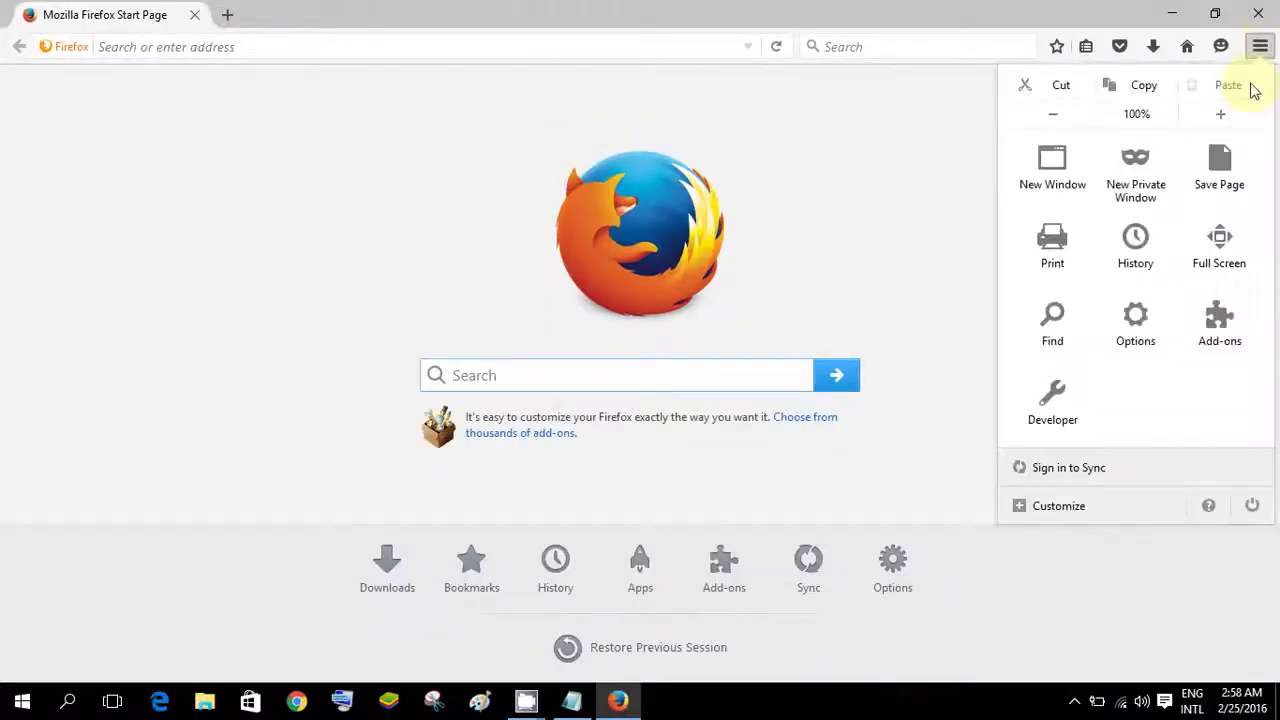
{"action": "left_click", "coordinate": [1210, 506]}
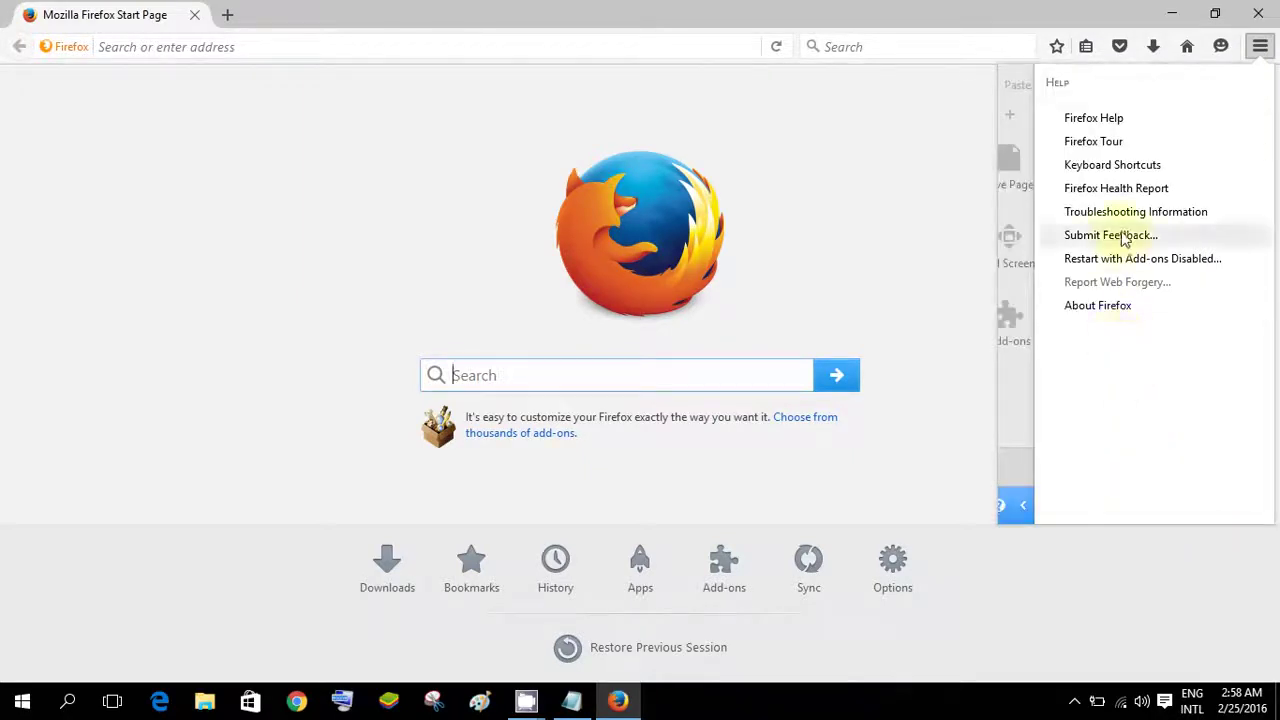
{"action": "left_click", "coordinate": [1112, 308]}
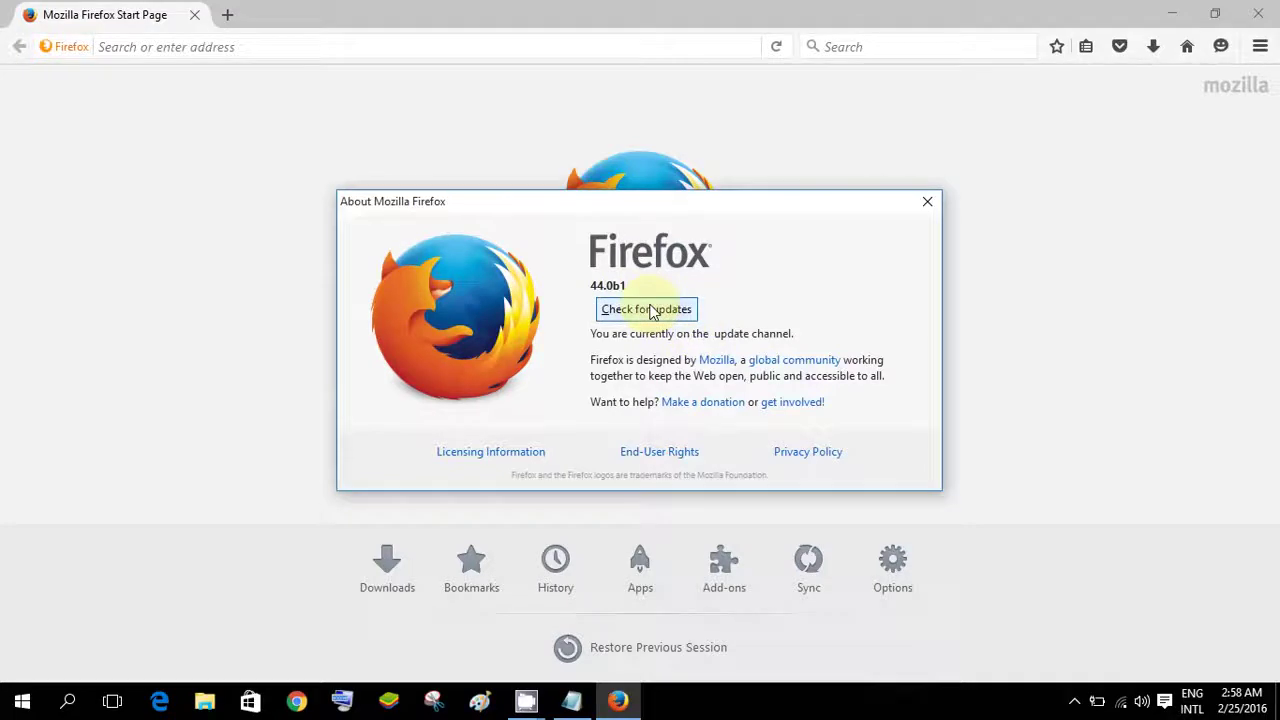
{"action": "left_click", "coordinate": [926, 205]}
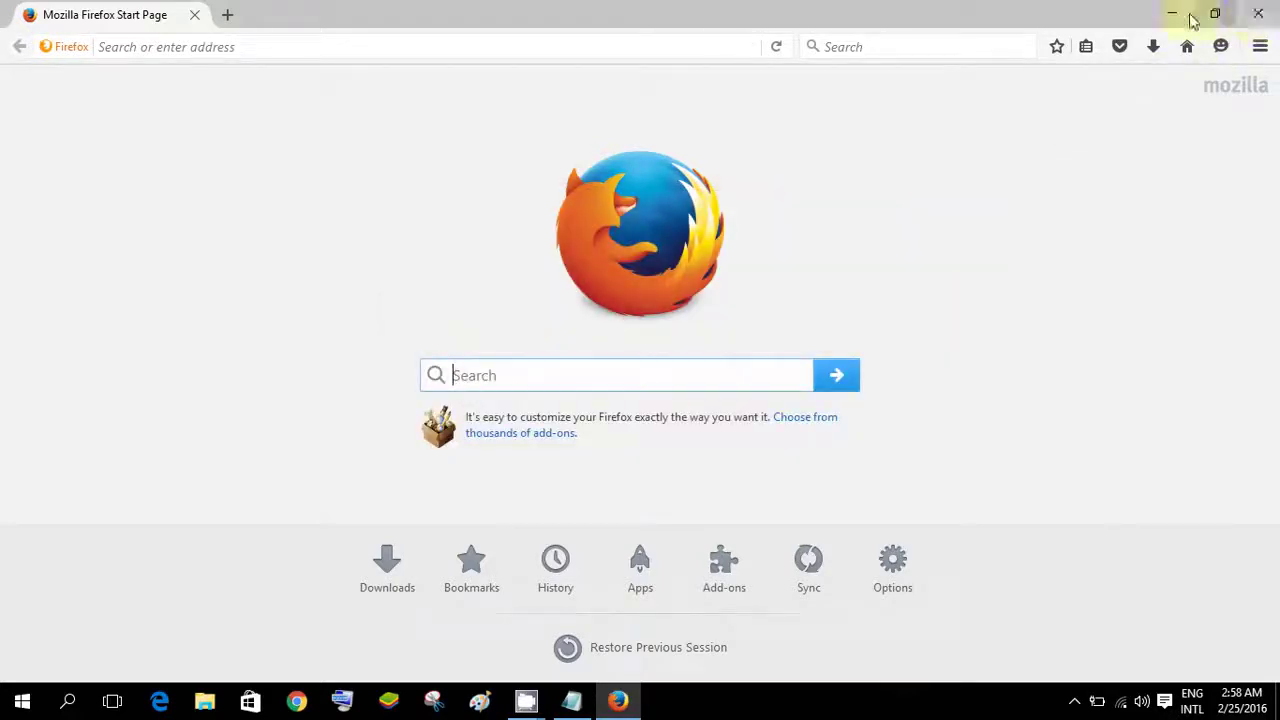
{"action": "left_click", "coordinate": [1258, 13]}
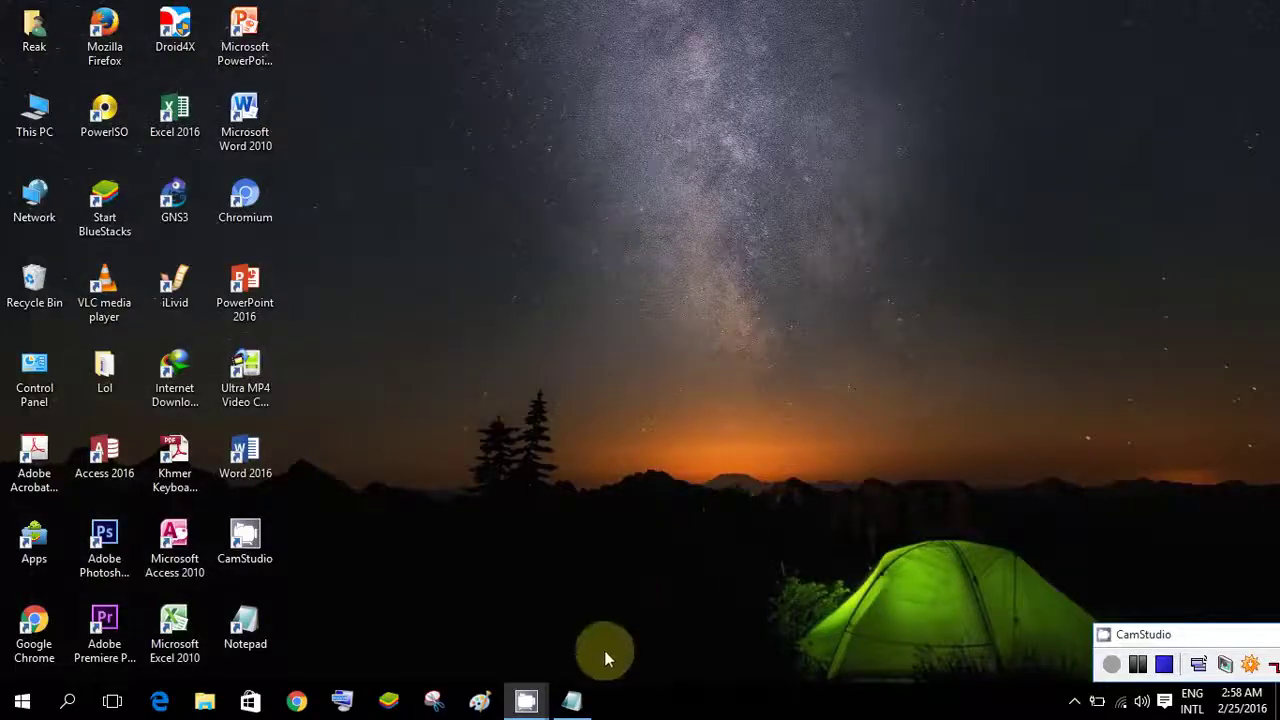
Step: Switch to the Notepad note and add "well done" and, after a blank line, "Thanks for watching"
{"action": "left_click", "coordinate": [570, 700]}
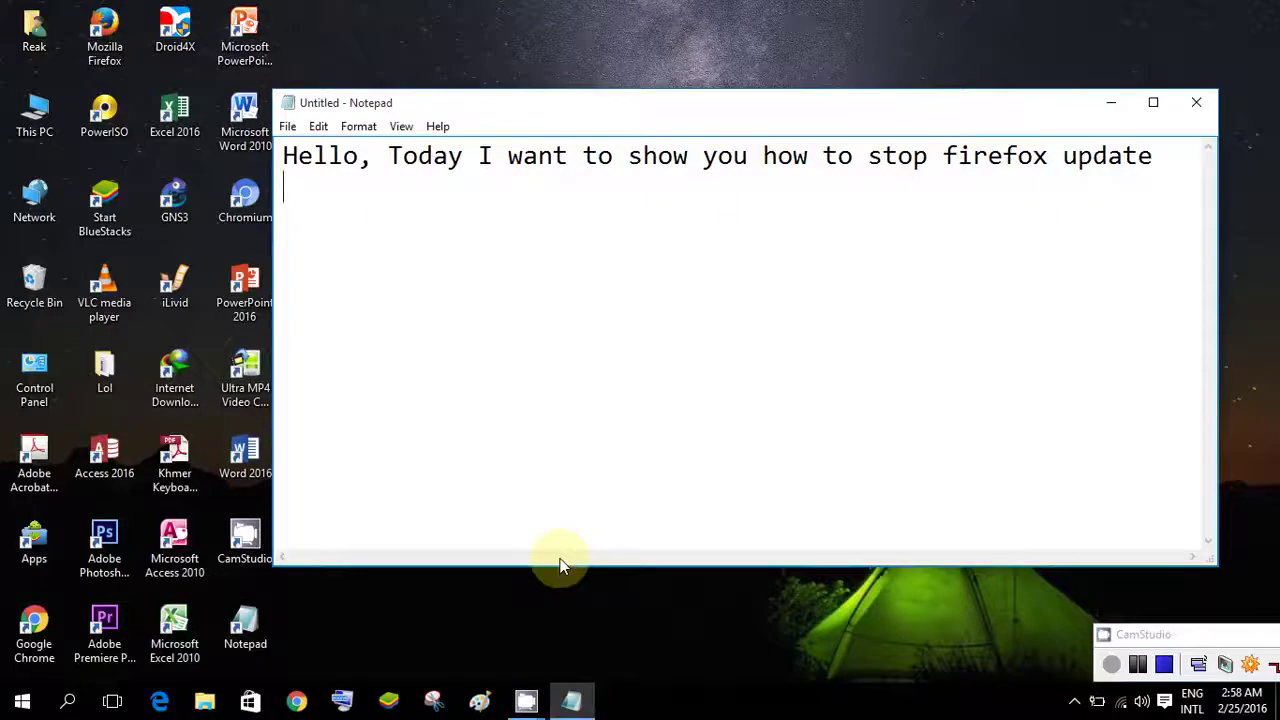
{"action": "type", "text": "well done  "}
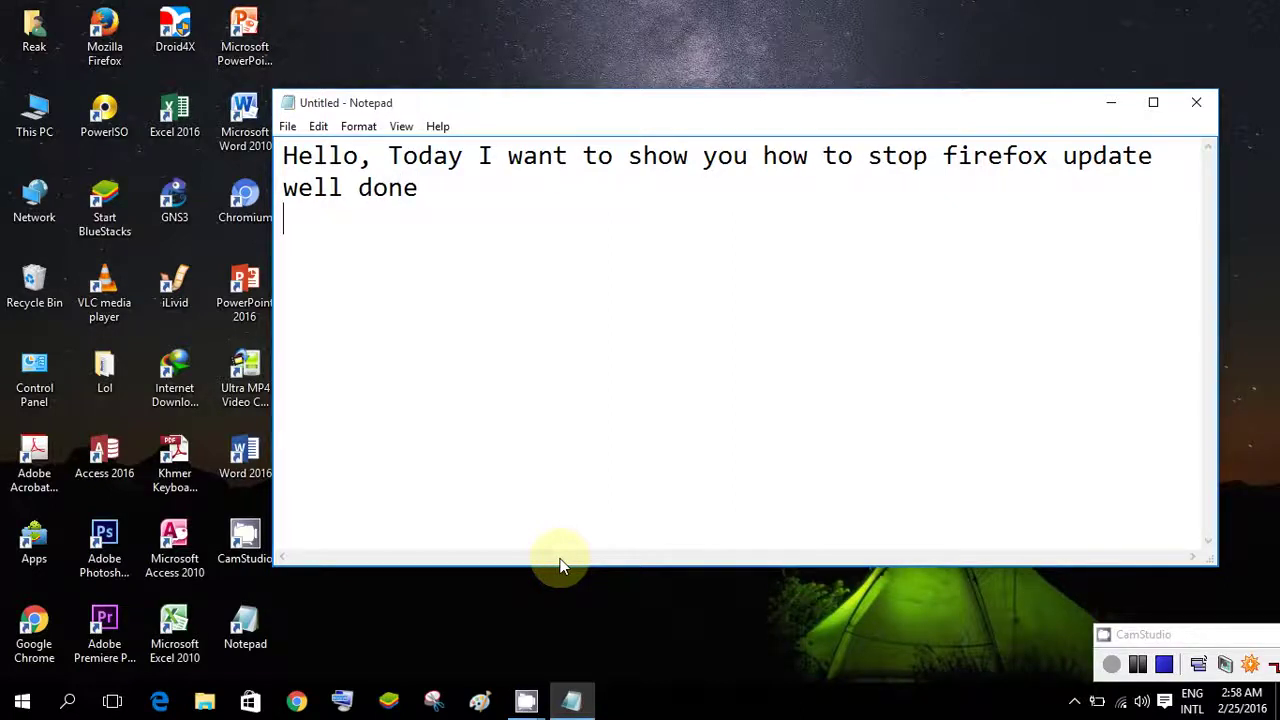
{"action": "type", "text": "Thanks"}
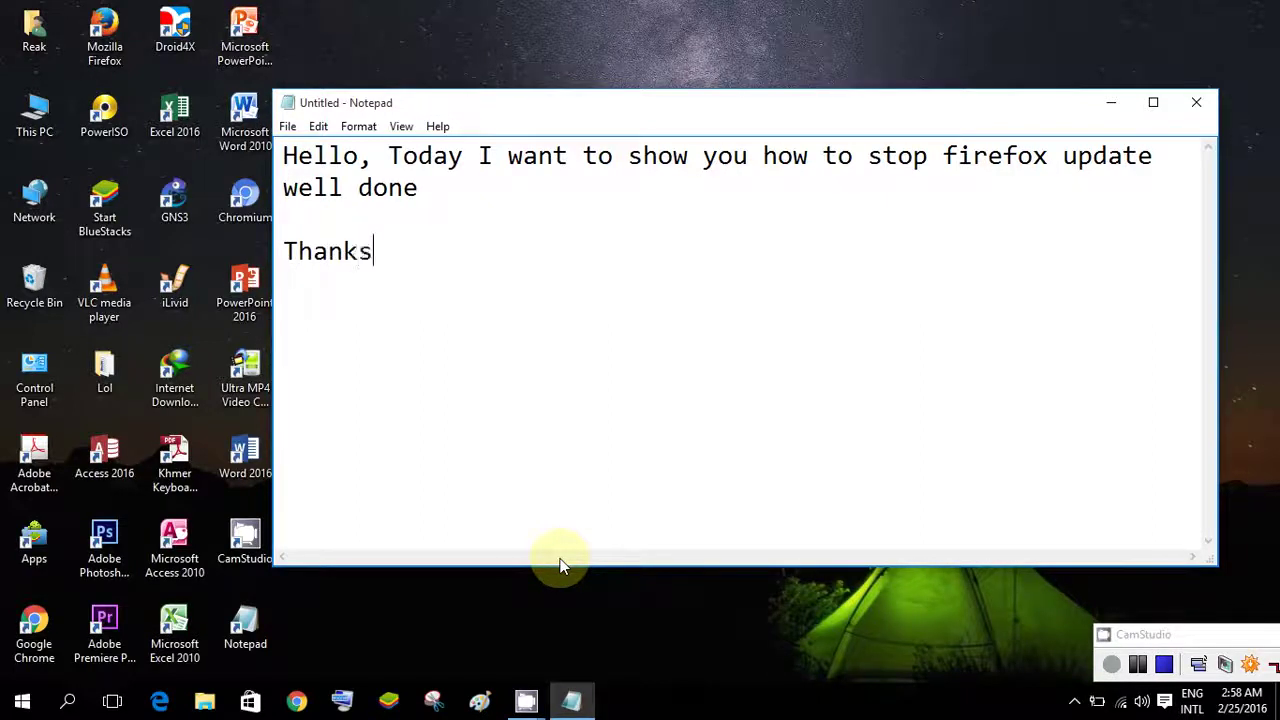
{"action": "type", "text": " for watch"}
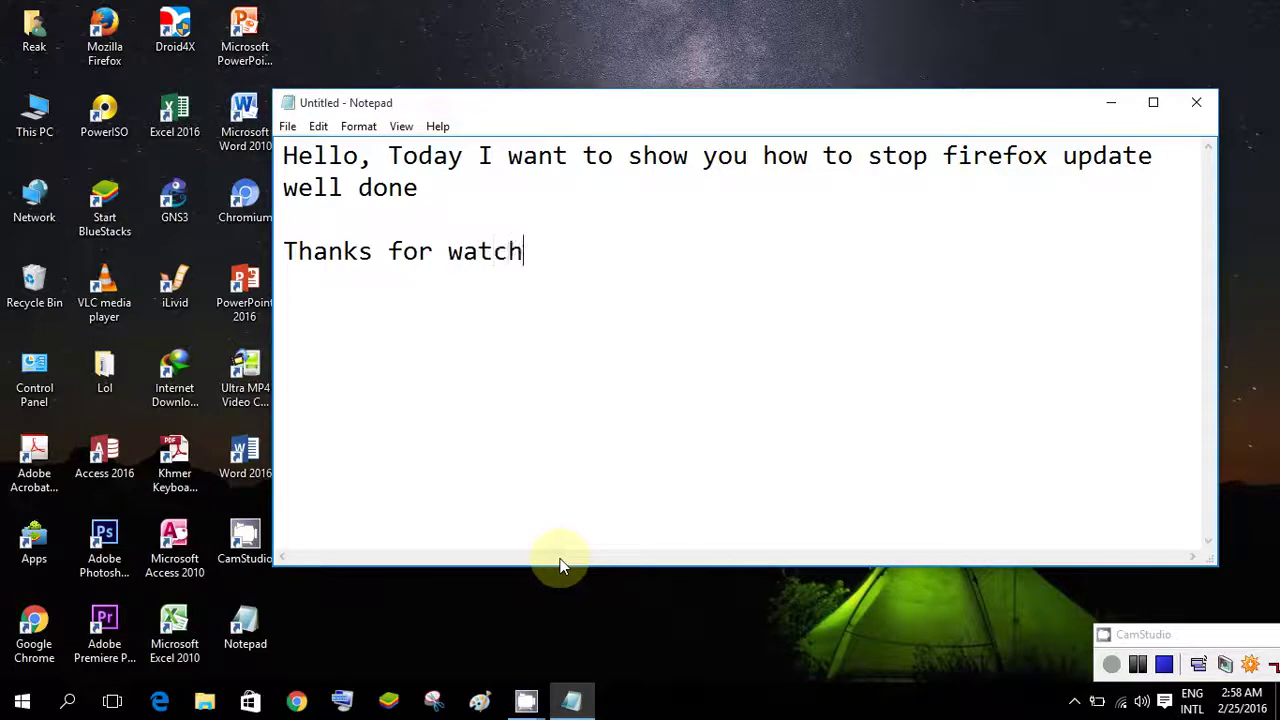
{"action": "type", "text": "ing"}
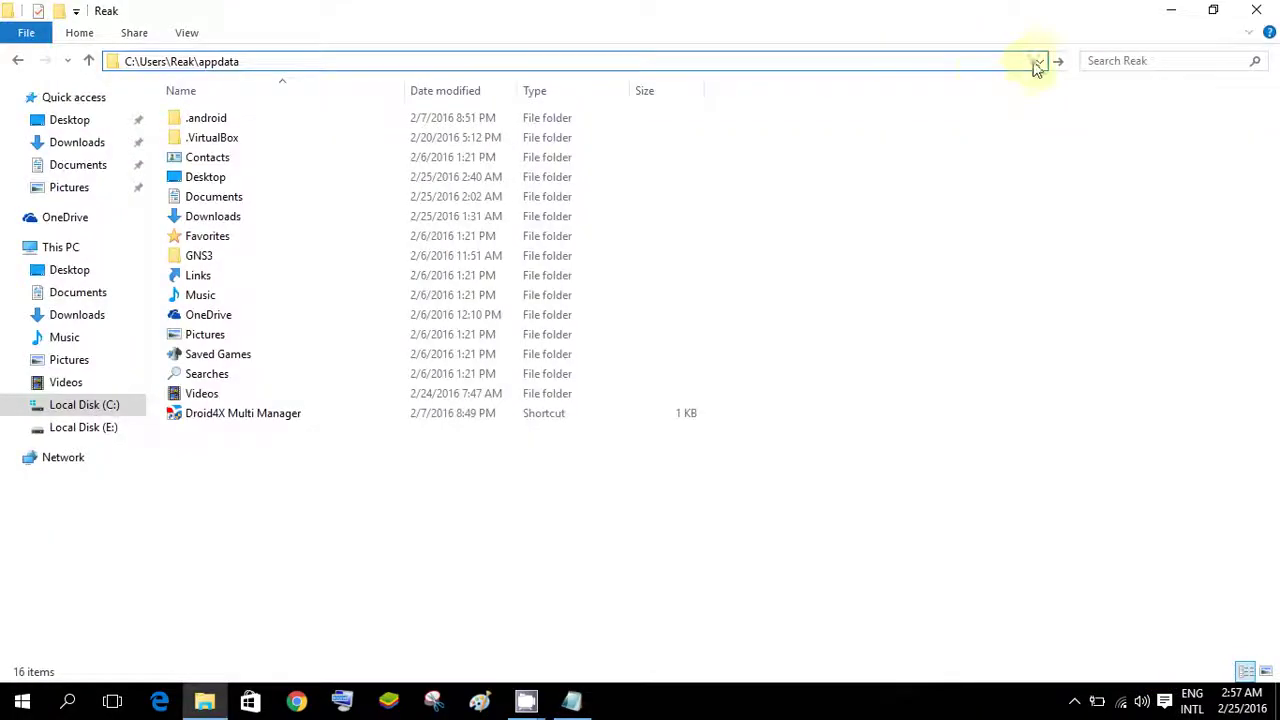
Step: Go to the entered AppData path in File Explorer and open Mozilla's updates folder inside Local
{"action": "left_click", "coordinate": [1059, 62]}
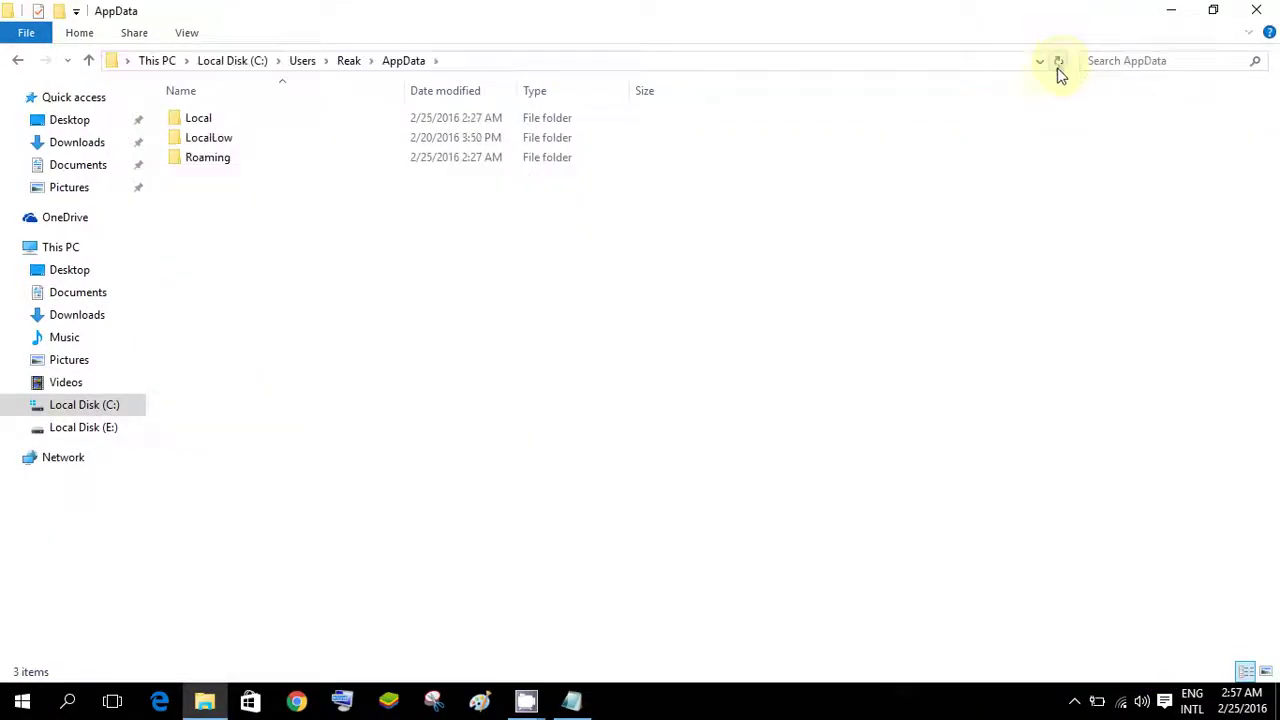
{"action": "double_click", "coordinate": [296, 119]}
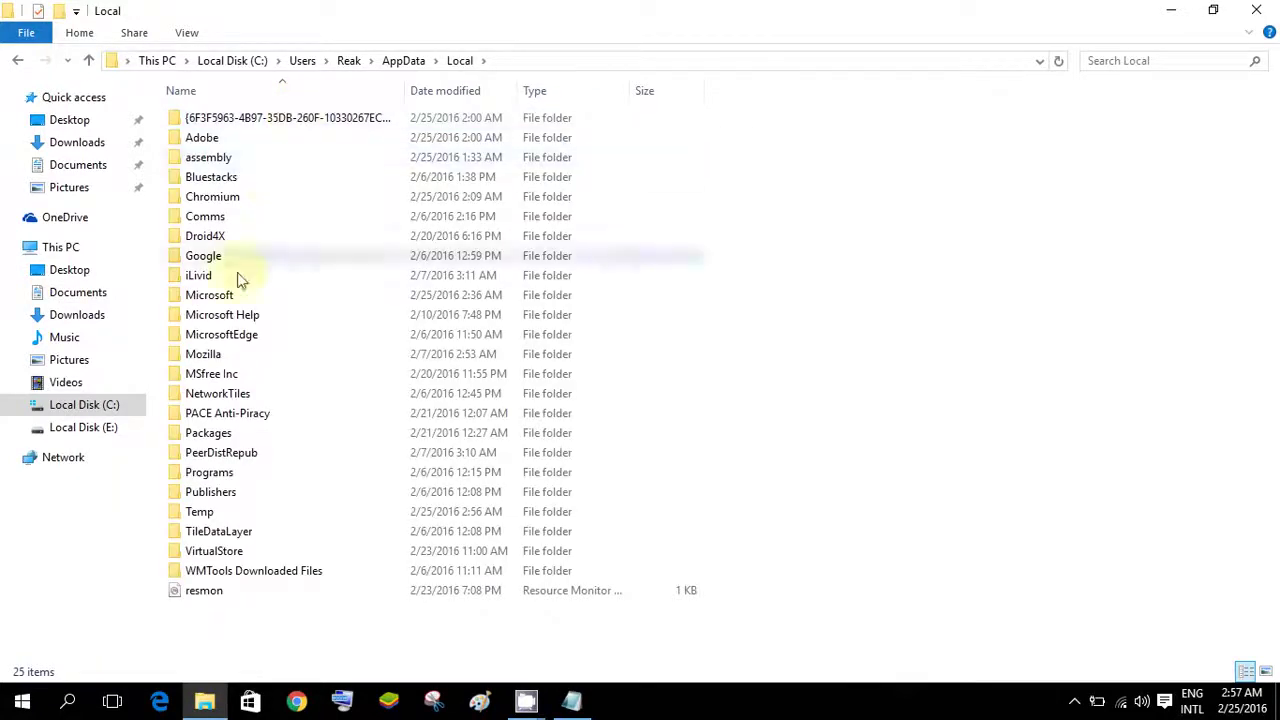
{"action": "double_click", "coordinate": [210, 358]}
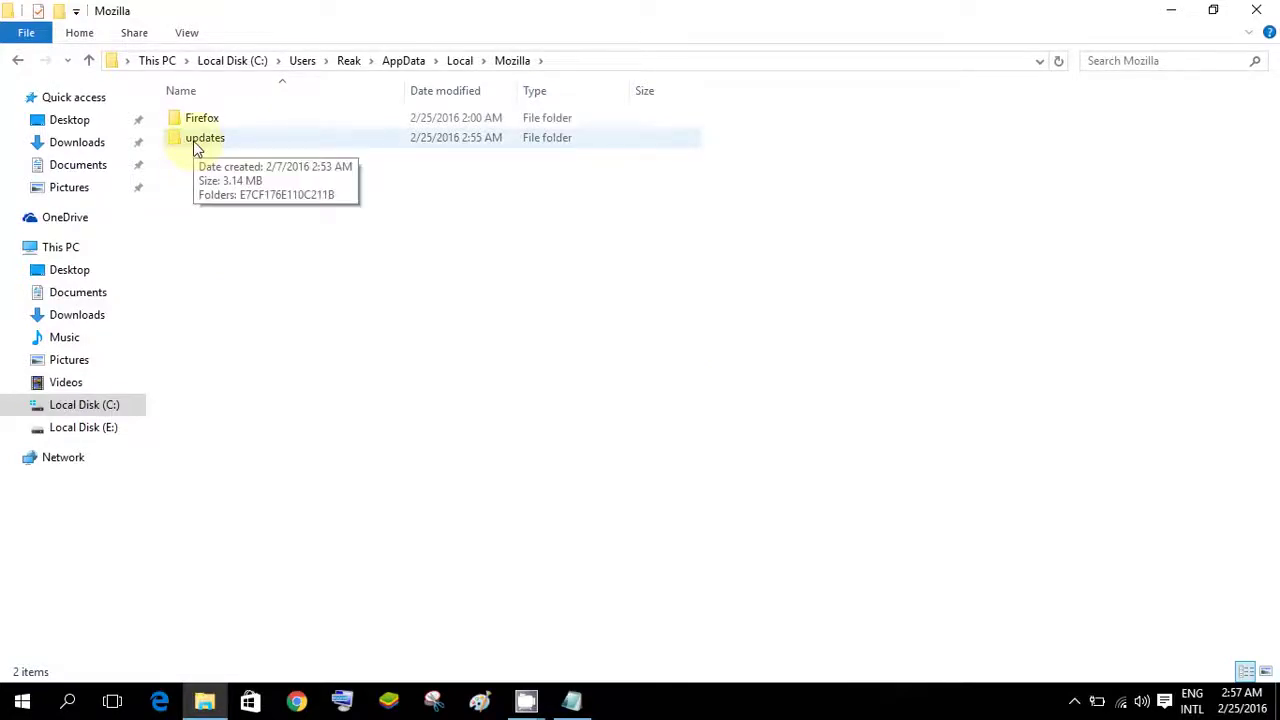
{"action": "double_click", "coordinate": [197, 140]}
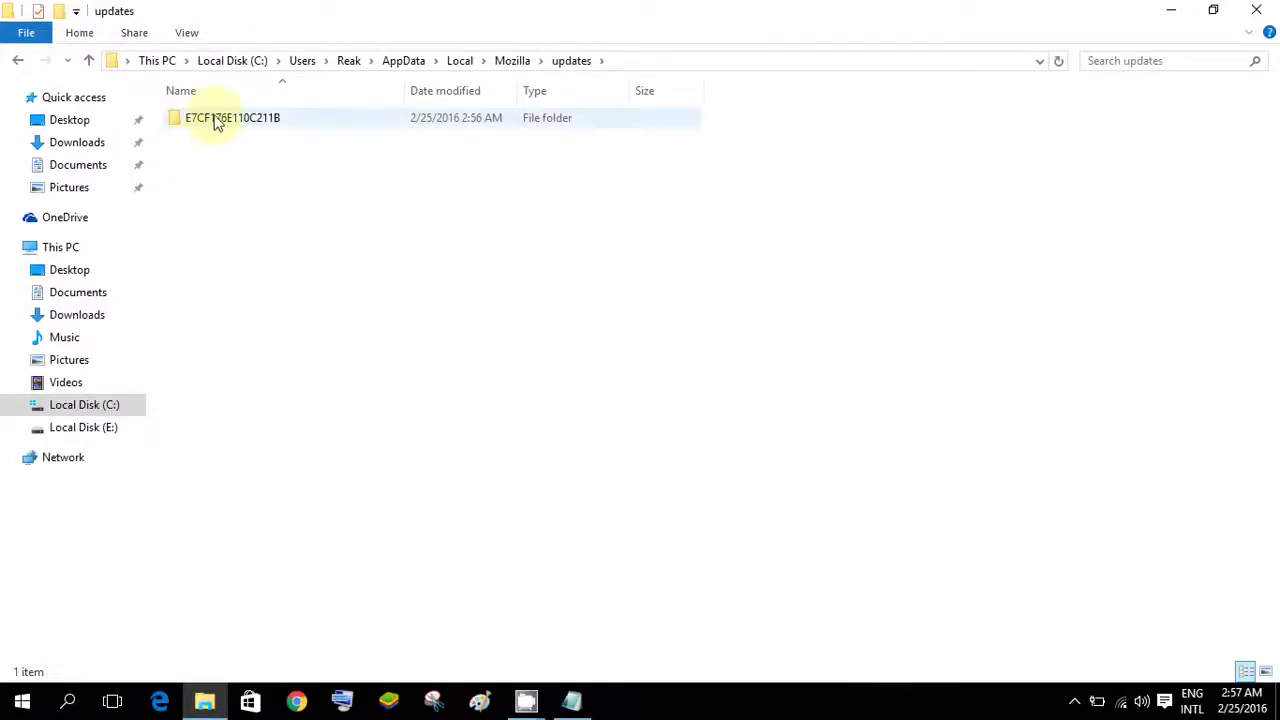
Step: Delete the E7CF176E110C211B folder from Mozilla's updates folder
{"action": "left_click", "coordinate": [222, 115]}
{"action": "right_click", "coordinate": [222, 115]}
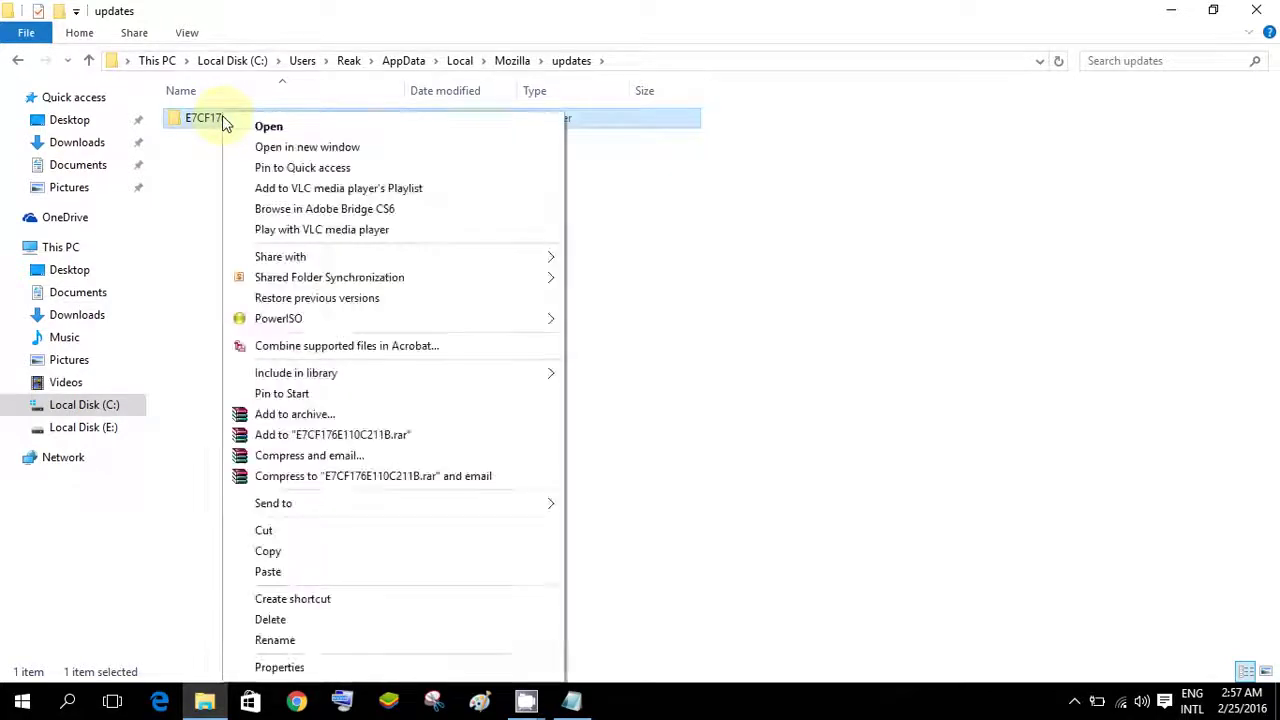
{"action": "left_click", "coordinate": [296, 622]}
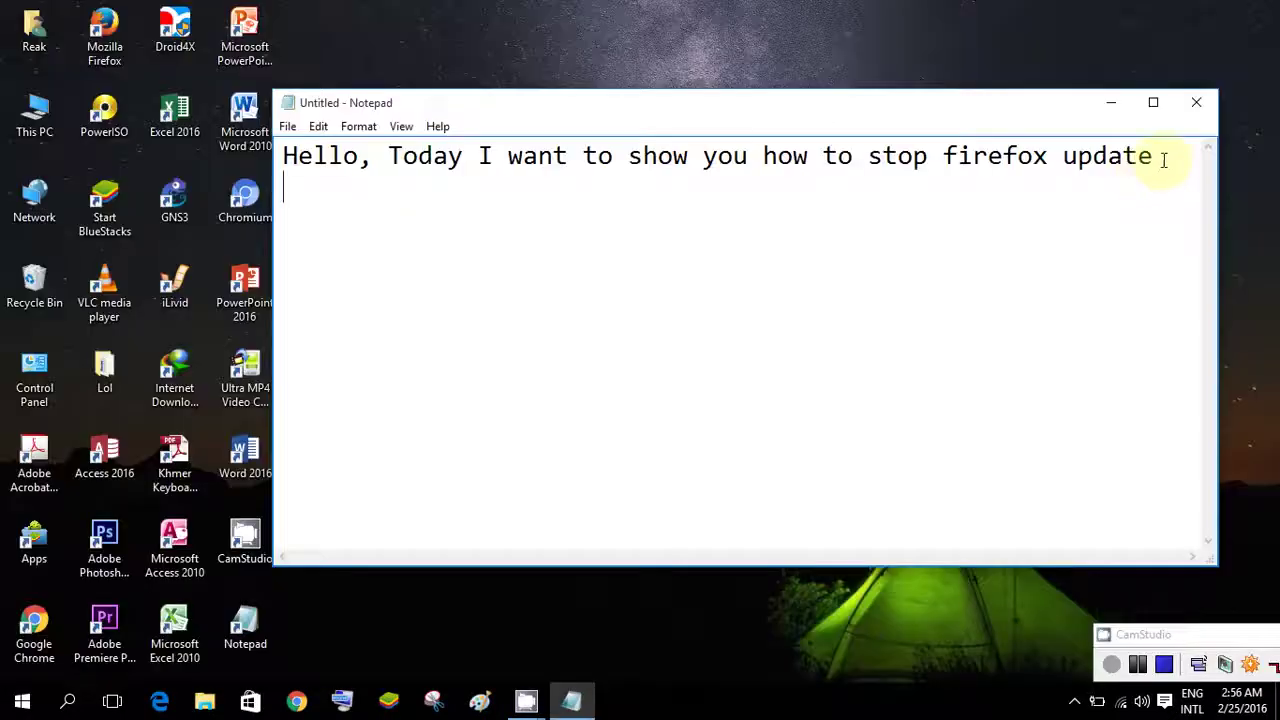
Step: Highlight the line "Hello, Today I want to show you how to stop firefox update" in the Notepad note
{"action": "left_click_drag", "start_coordinate": [1164, 160], "coordinate": [268, 160]}
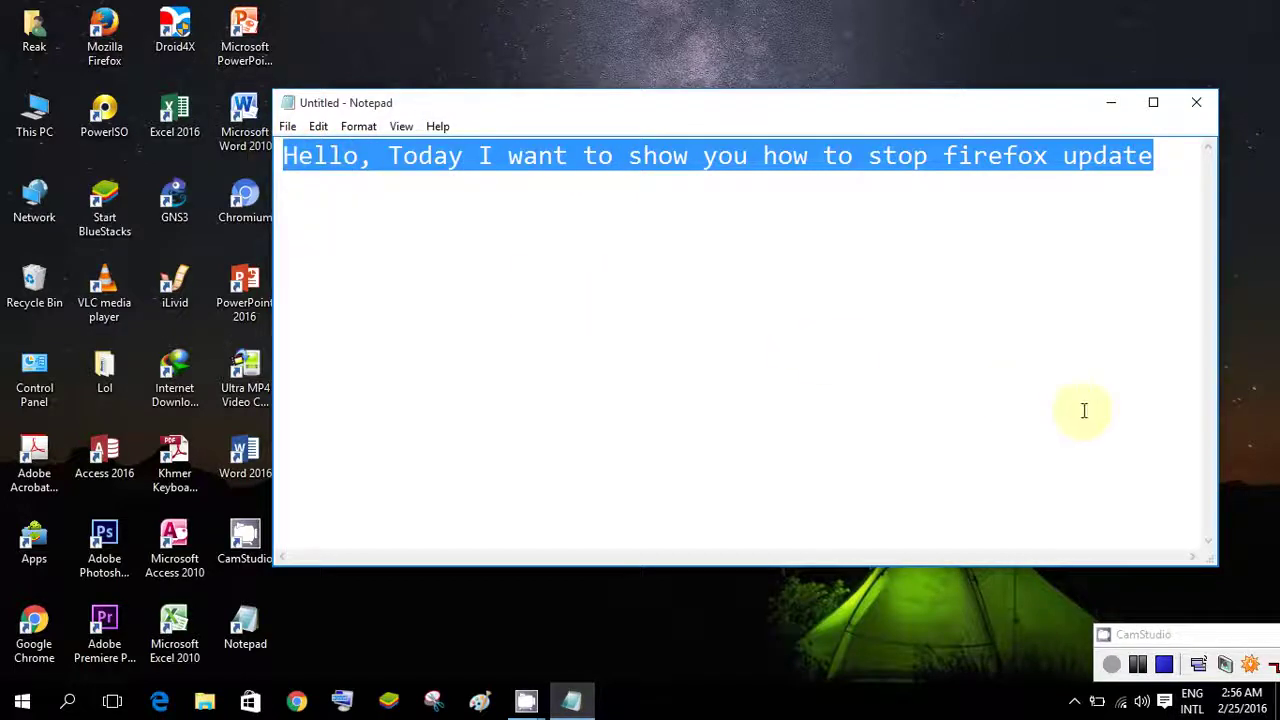